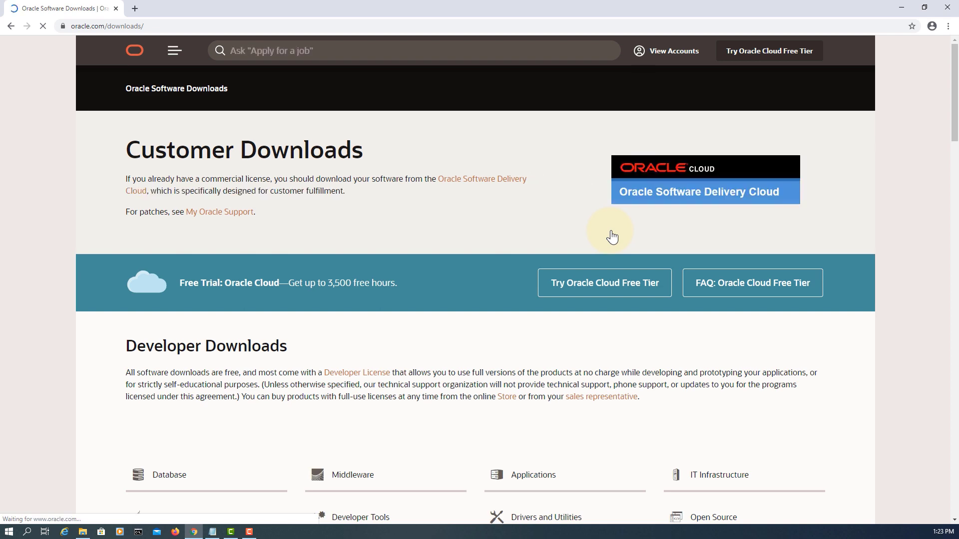
Step: From Oracle's developer downloads, open the Java SE downloads and go to the JDK download page for Java SE 11 (LTS)
scroll(599, 250, down, 3)
click(161, 369)
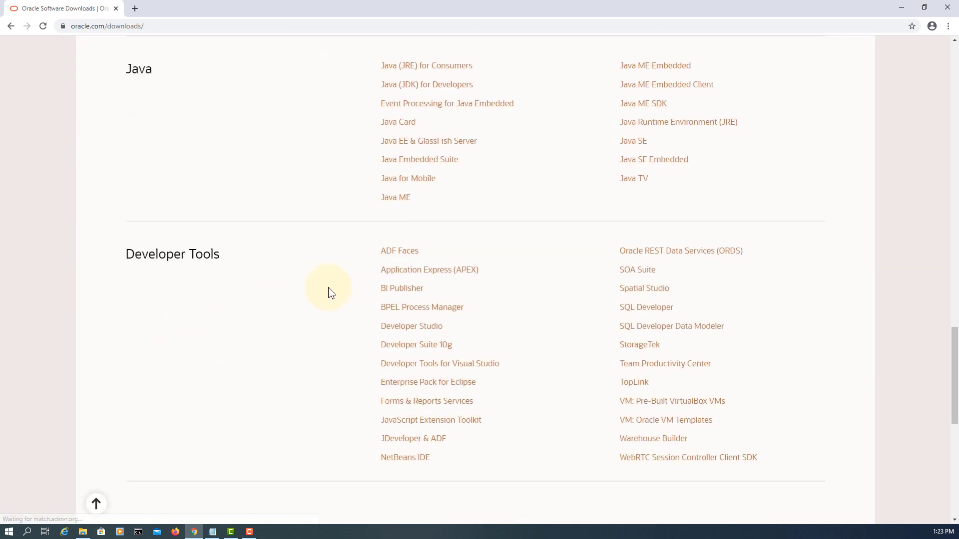
click(643, 146)
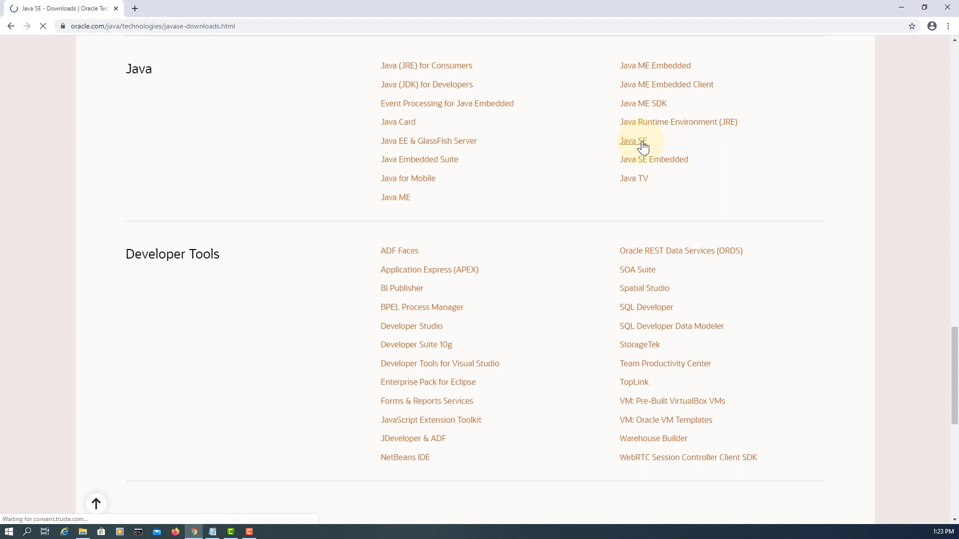
scroll(509, 175, down, 3)
scroll(516, 182, down, 5)
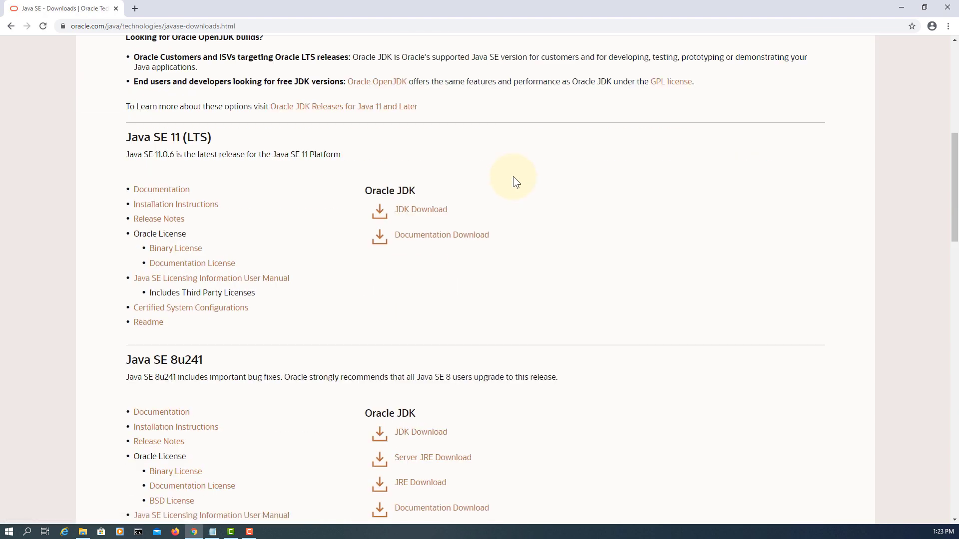
click(428, 210)
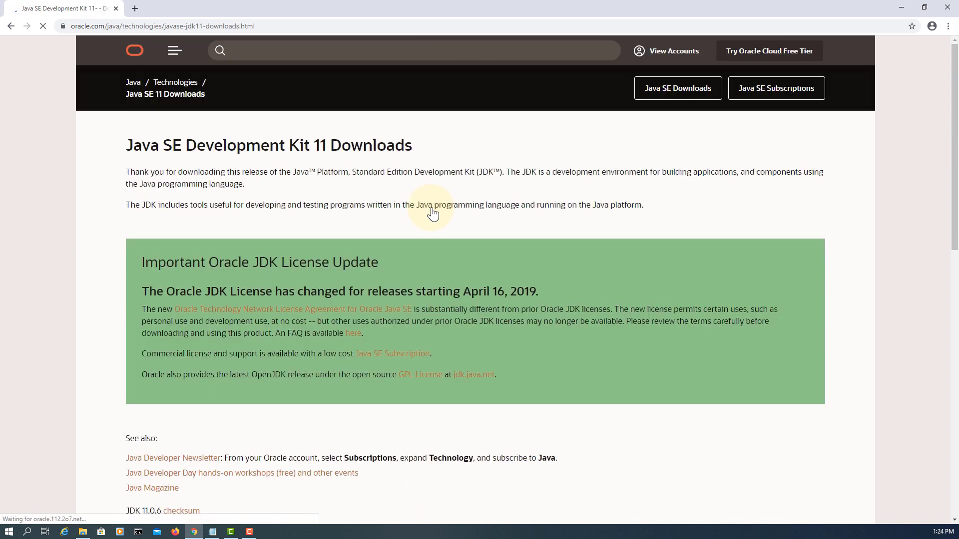
Step: Choose the Windows x64 installer jdk-11.0.6_windows-x64_bin.exe and accept the Oracle Technology Network License Agreement for Oracle Java SE
scroll(432, 214, down, 1)
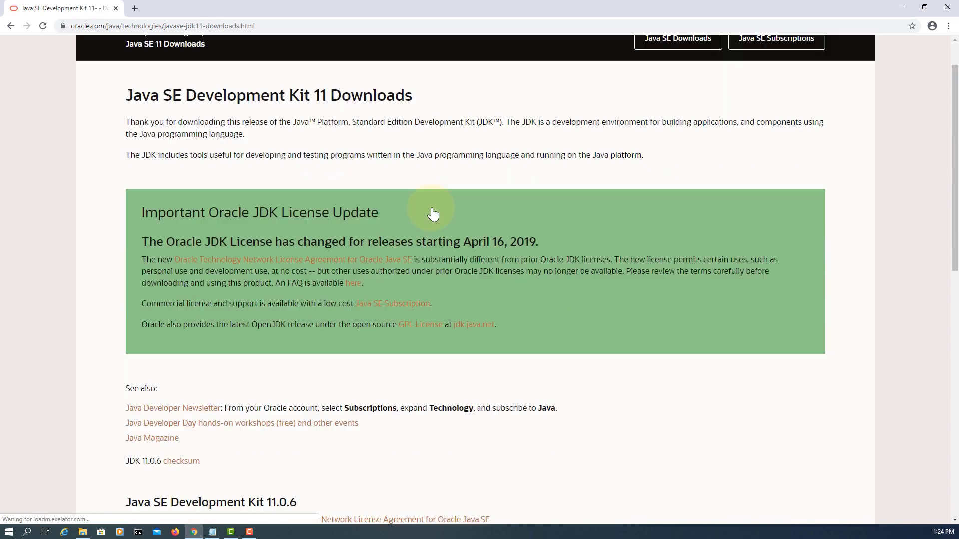
scroll(433, 214, down, 6)
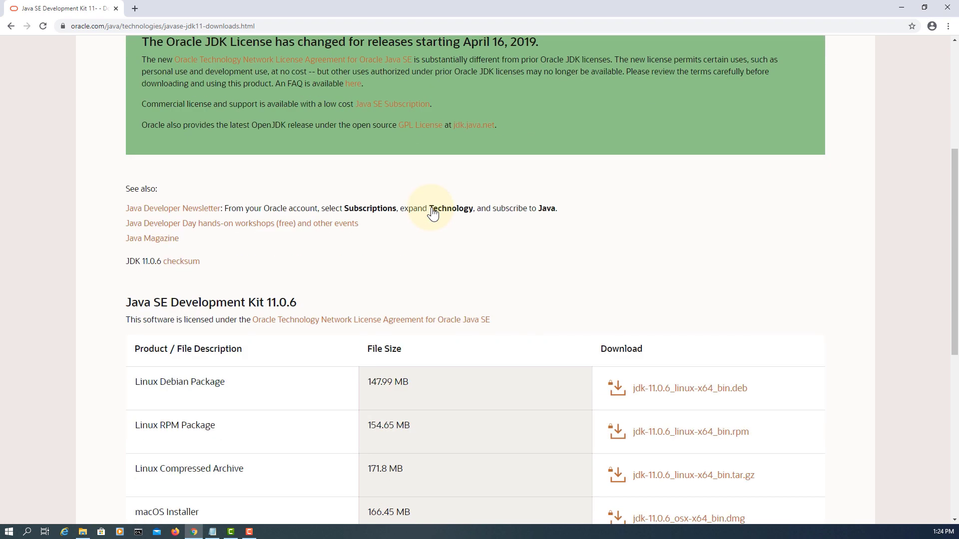
scroll(575, 192, down, 3)
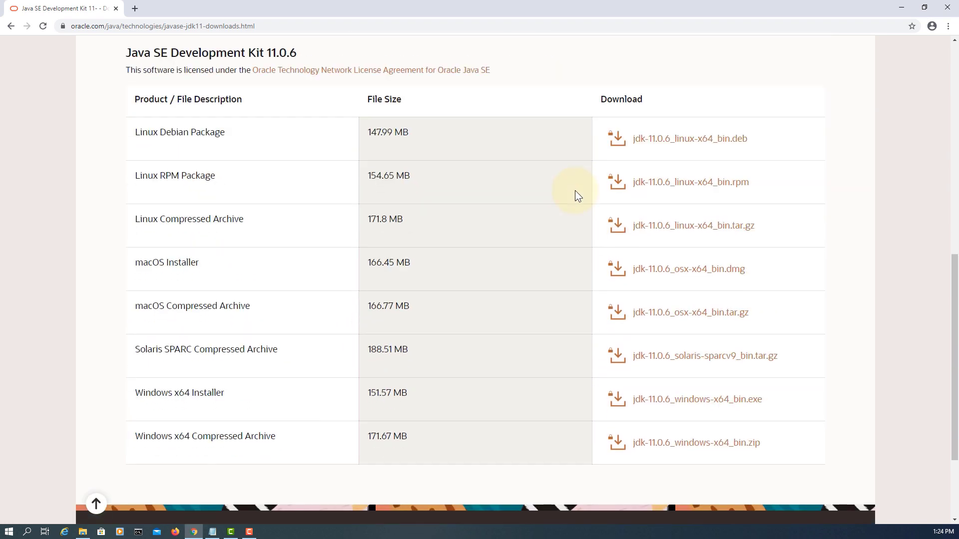
click(704, 403)
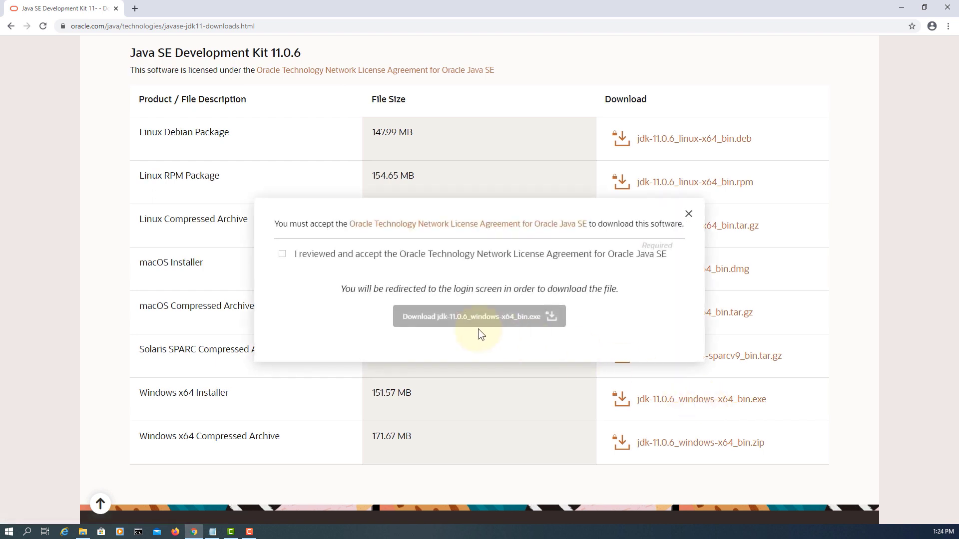
click(283, 254)
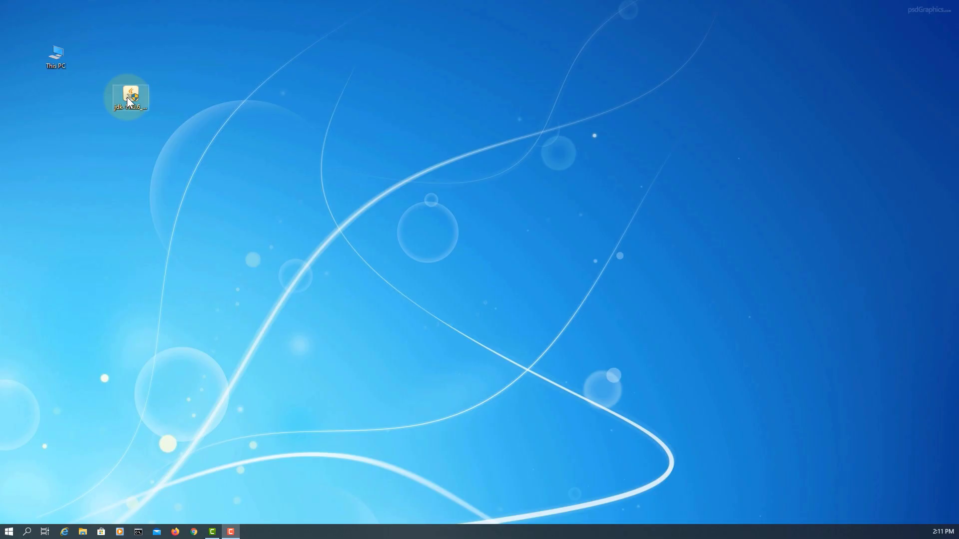
Step: Run the JDK 11.0.6 installer from the desktop and install it with the default features into C:\Program Files\Java\jdk-11.0.6\
click(129, 102)
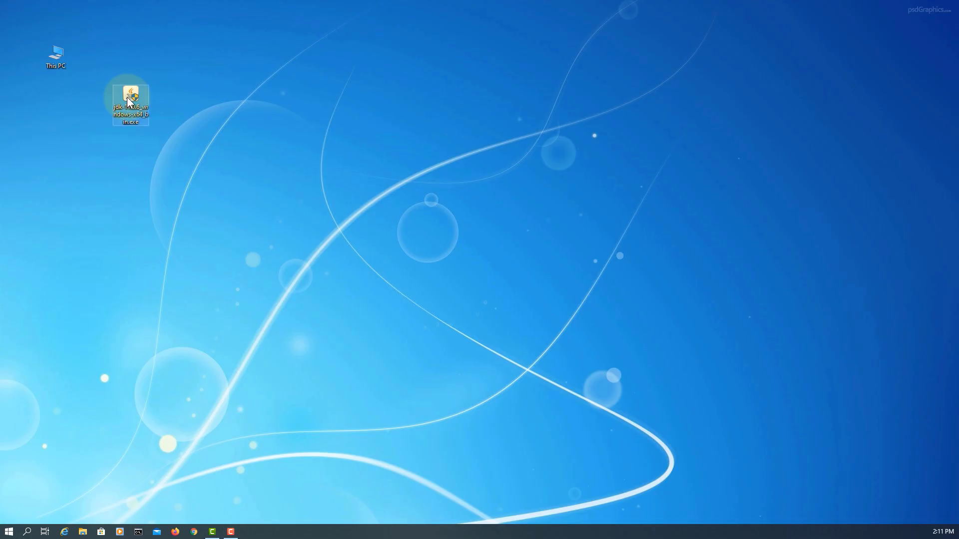
double_click(129, 102)
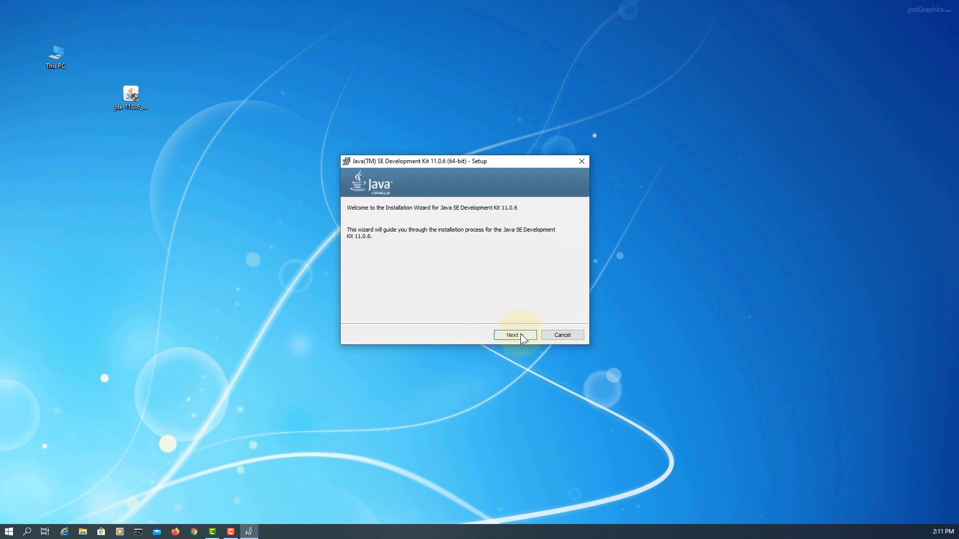
click(519, 336)
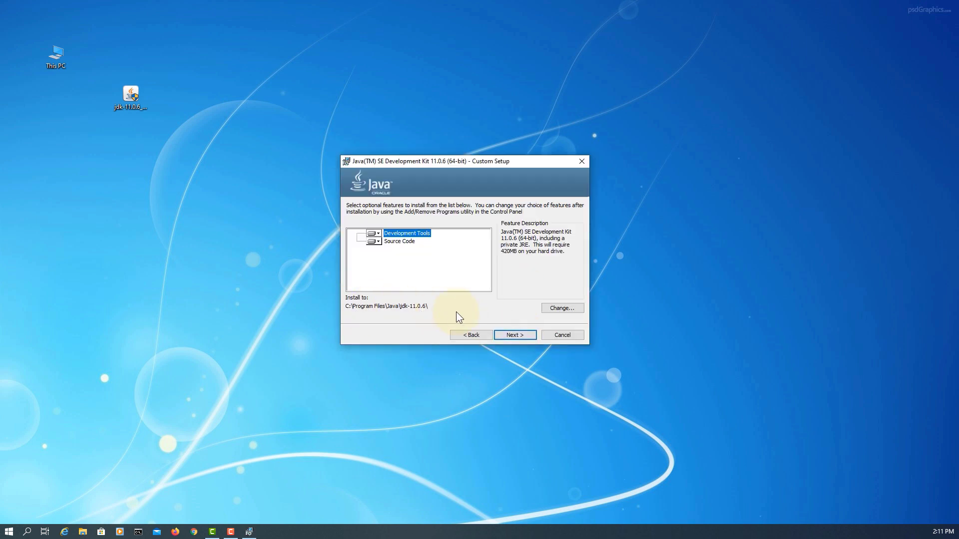
click(515, 336)
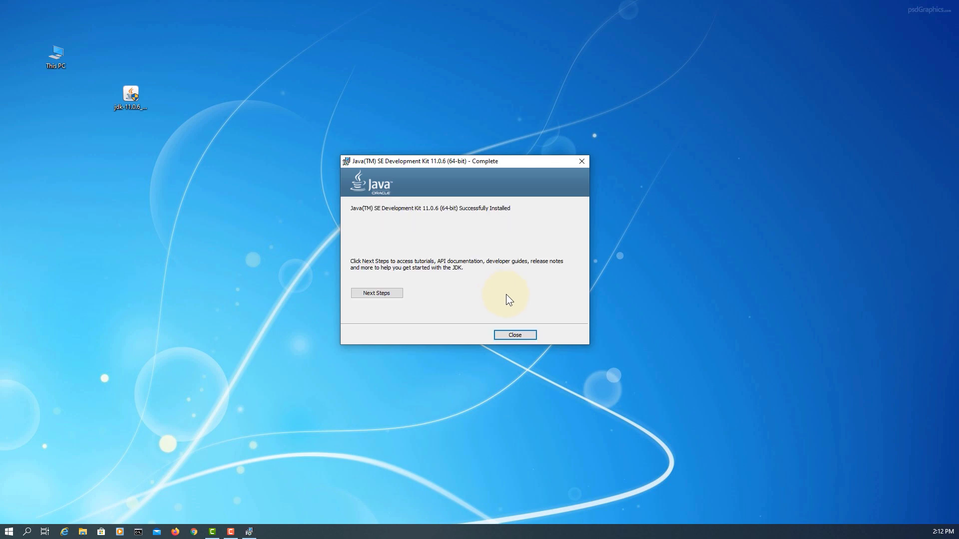
click(532, 338)
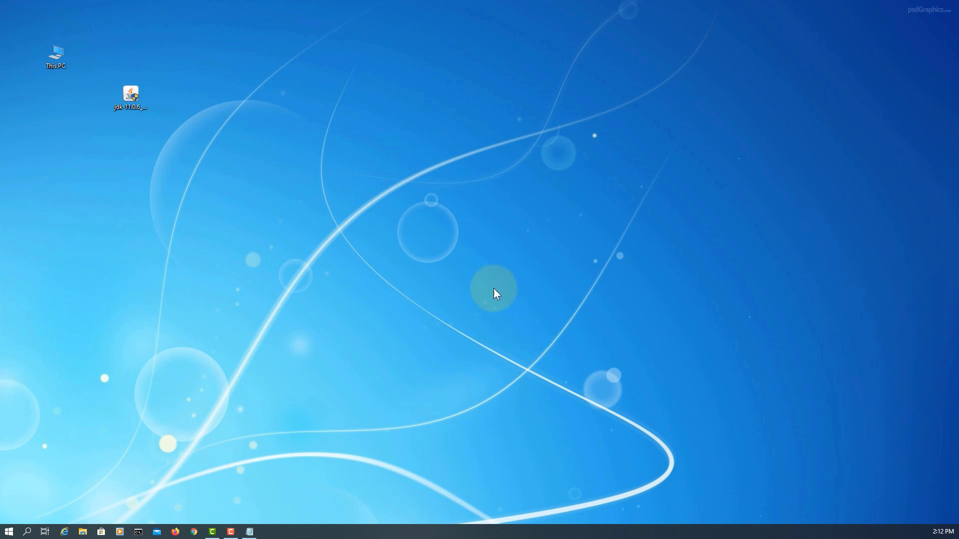
Step: Open the Environment Variables dialog through the advanced system settings in This PC's properties
right_click(58, 64)
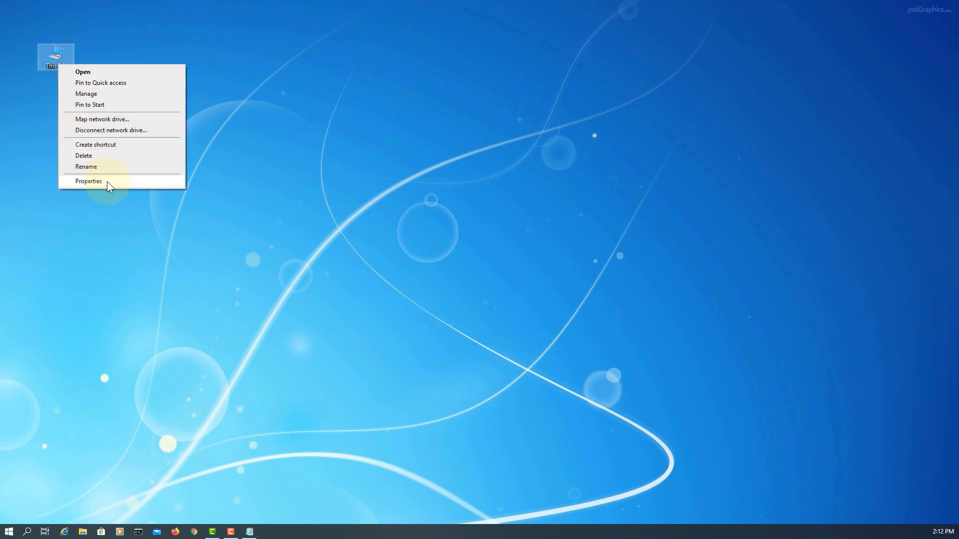
click(107, 181)
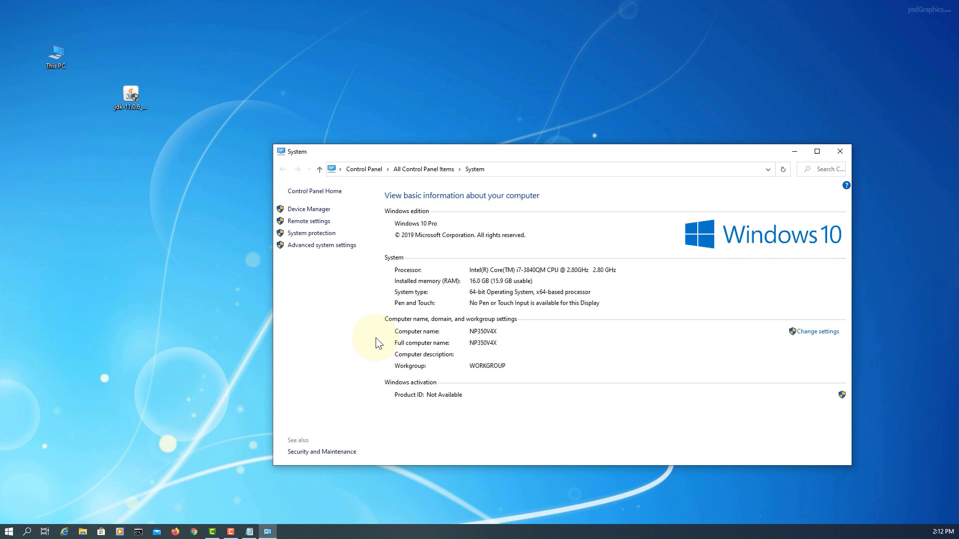
click(321, 246)
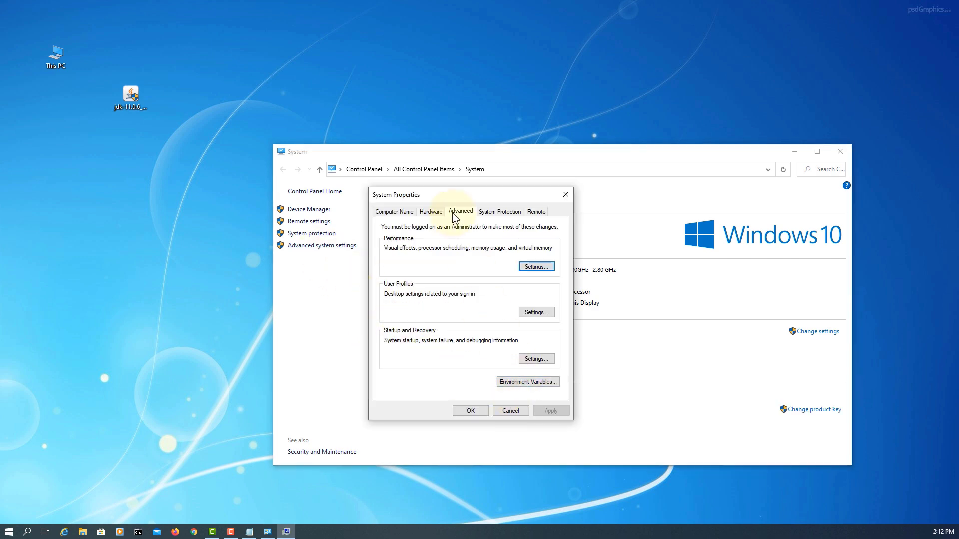
click(516, 380)
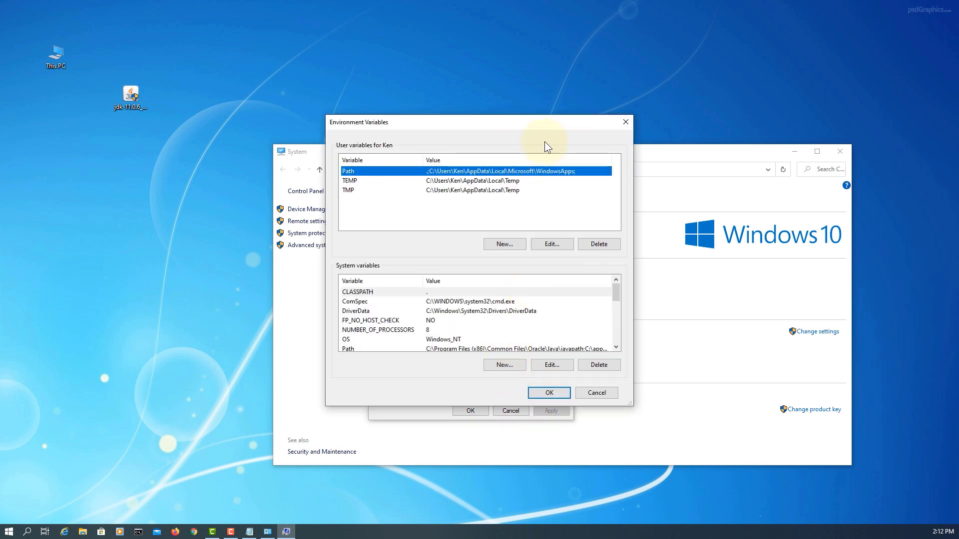
Step: Create the user variable JAVA_HOME with the value C:\Program Files\Java\jdk-11.0.6, copying the path from the JDK folder in File Explorer
click(506, 243)
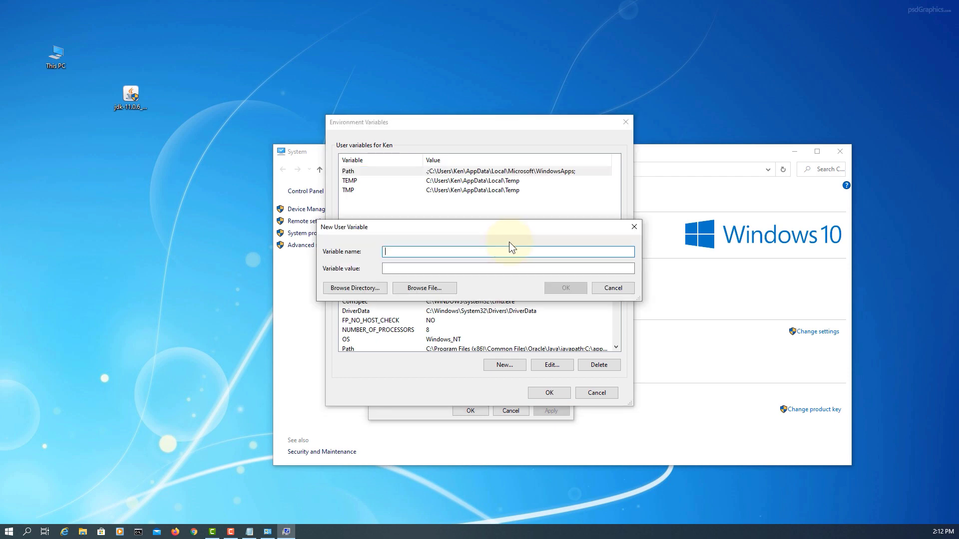
text(JAVA_HOME)
key(Tab)
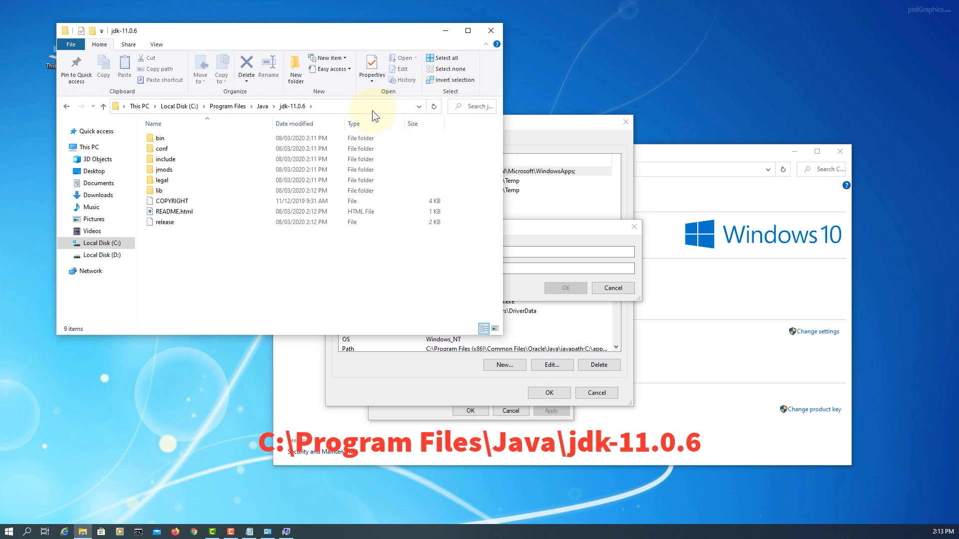
click(372, 109)
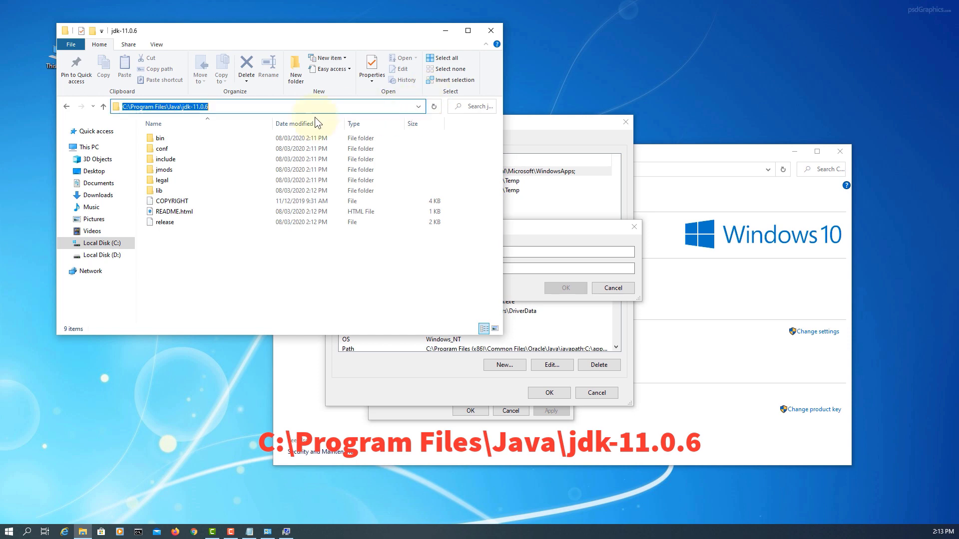
right_click(207, 106)
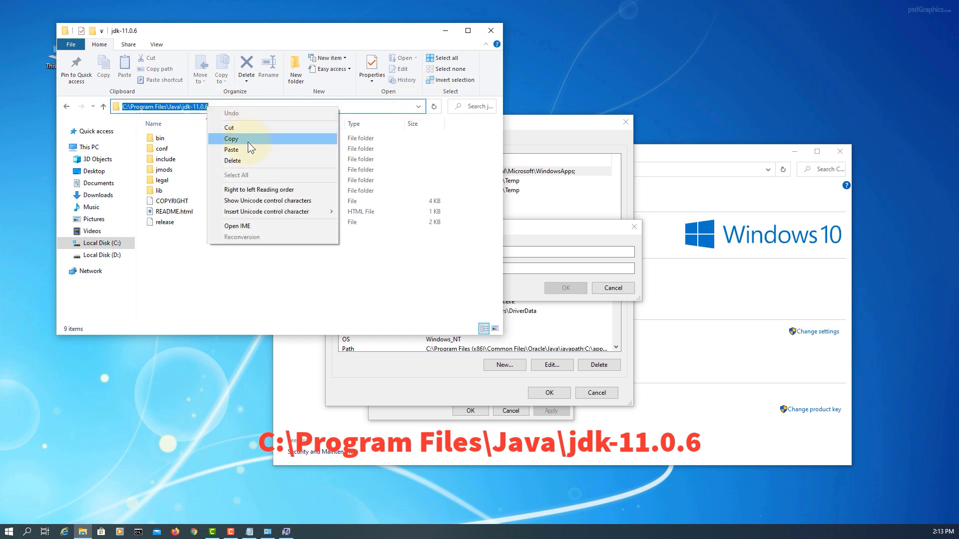
click(247, 141)
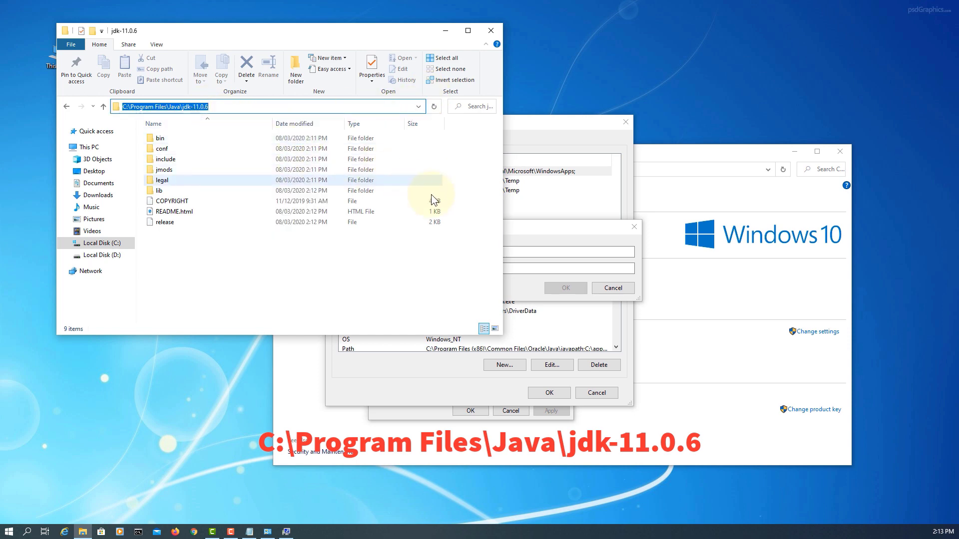
click(525, 230)
click(451, 269)
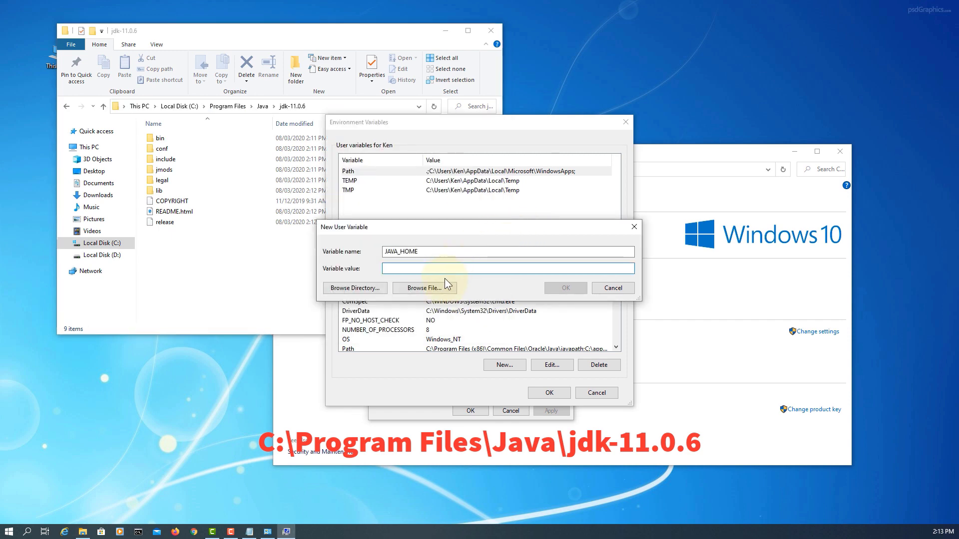
key(ctrl+v)
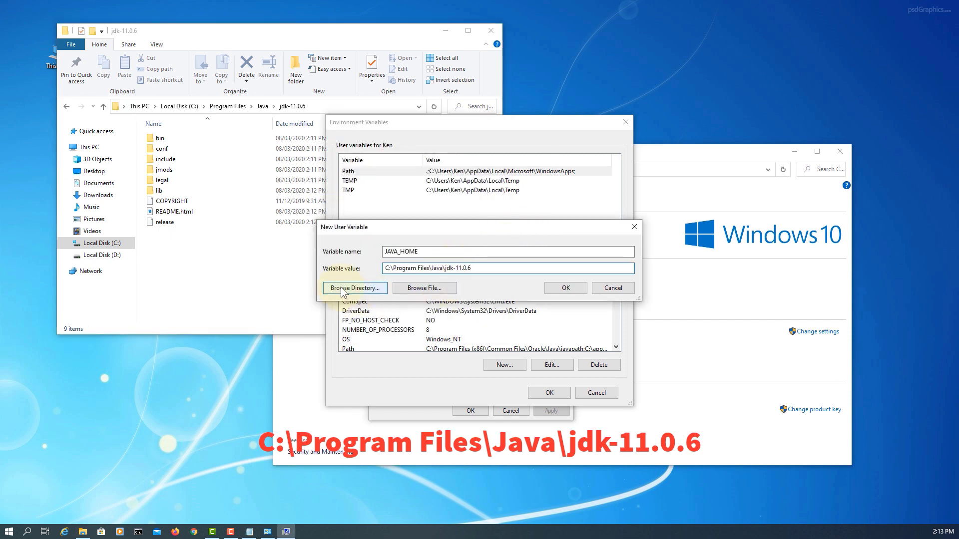
click(560, 287)
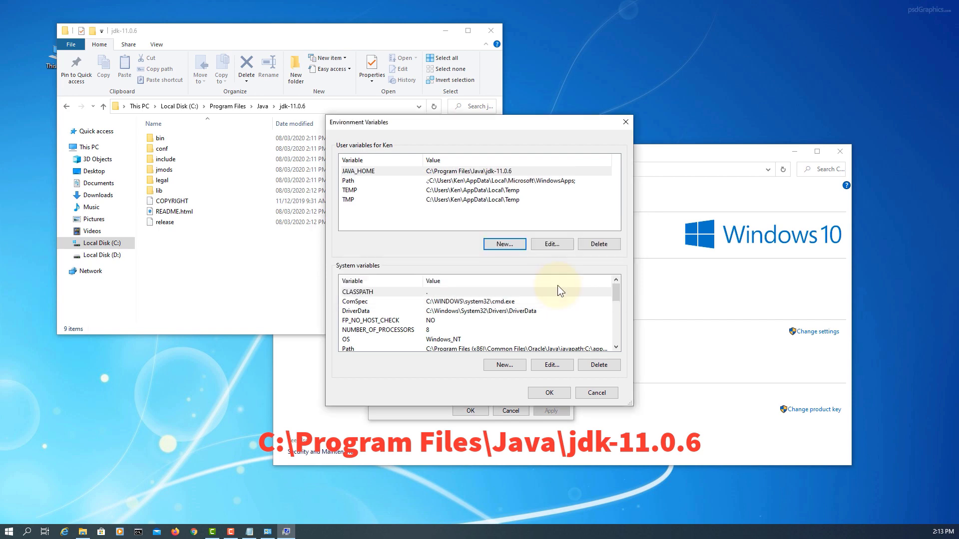
Step: Add the entry %JAVA_HOME%\bin to the user Path variable
click(467, 180)
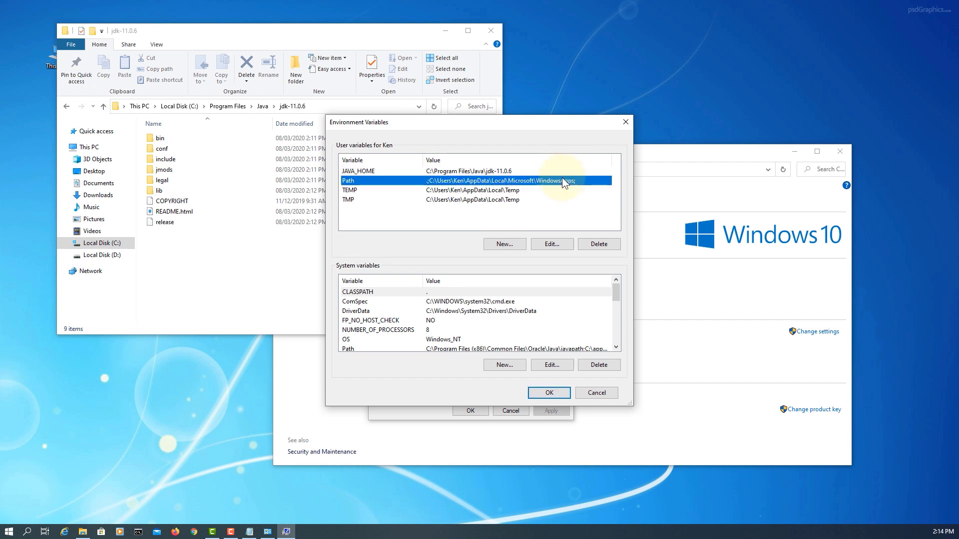
double_click(562, 181)
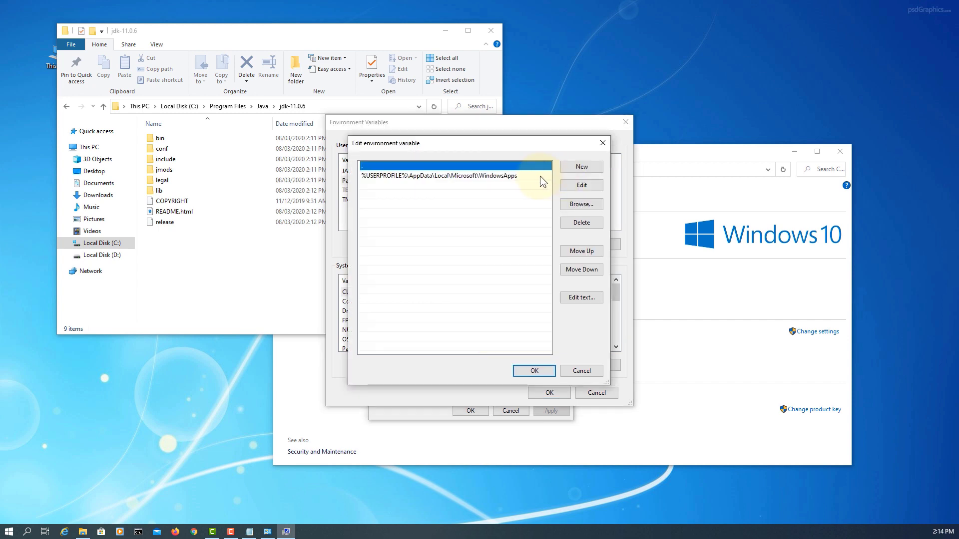
click(579, 169)
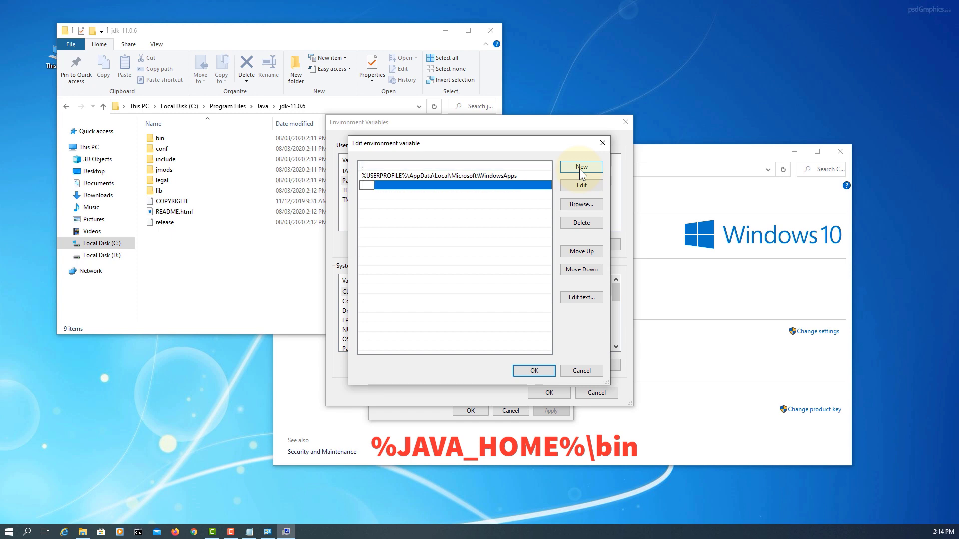
text(%JAVA_HOME%\bin)
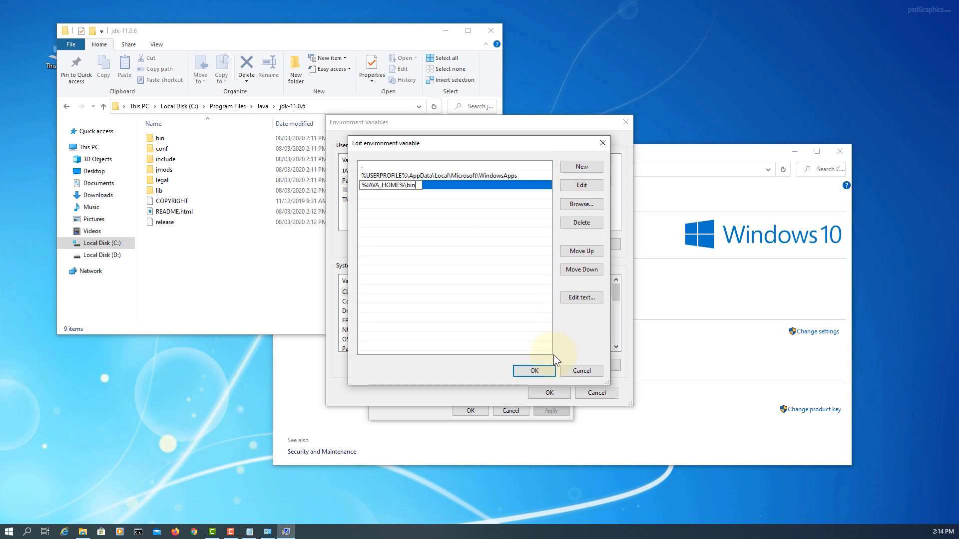
click(534, 371)
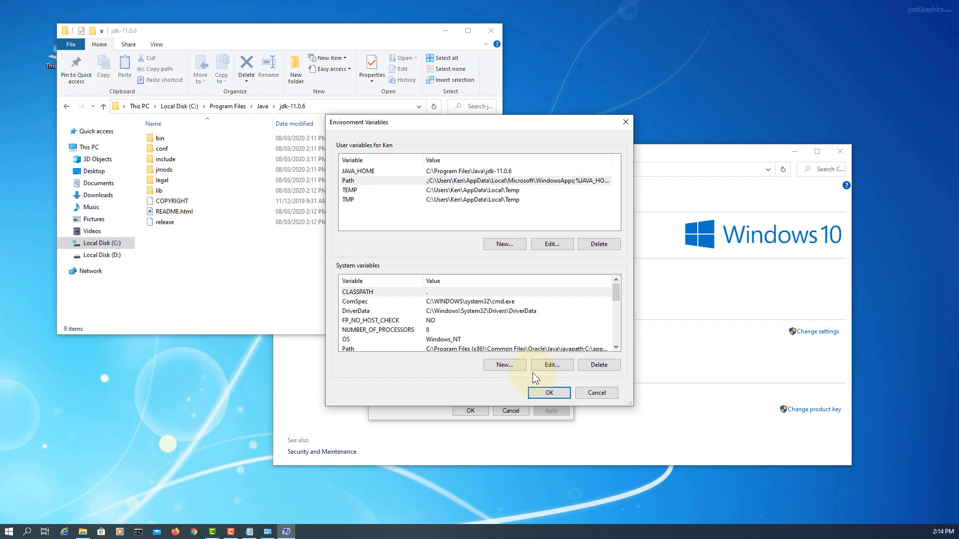
Step: Create the user variable CLASSPATH with a single dot (.) as its value and save the environment variables
click(502, 245)
text(CLA)
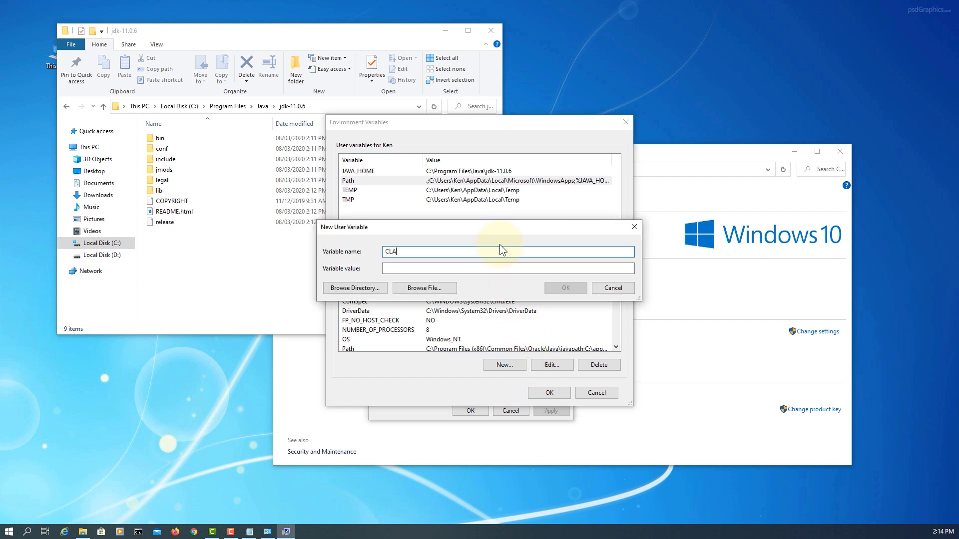
text(SSPATH)
key(Tab)
text(.)
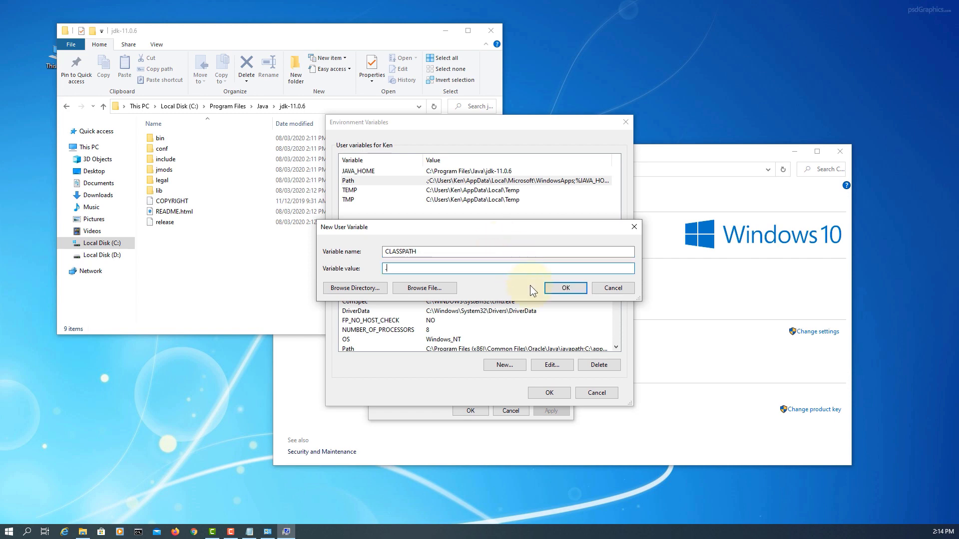
click(565, 288)
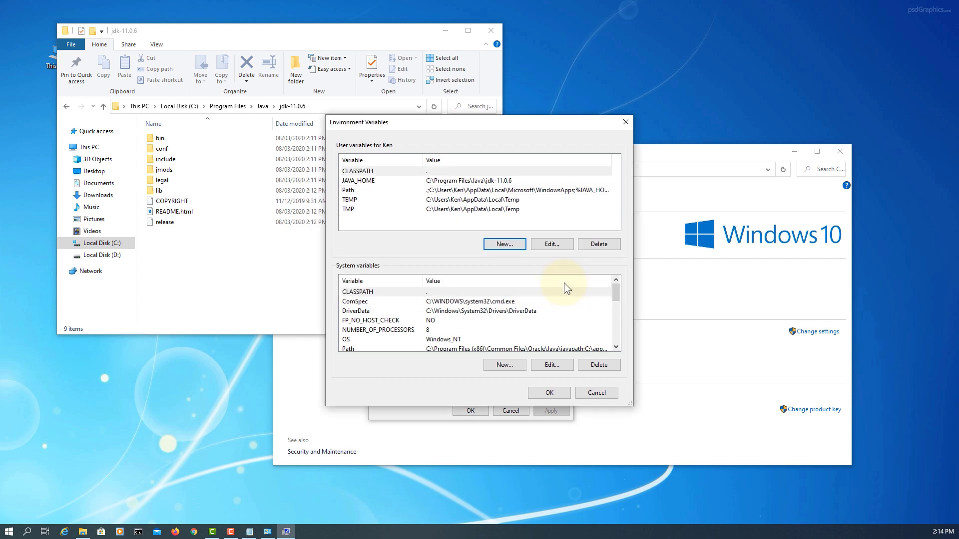
click(554, 388)
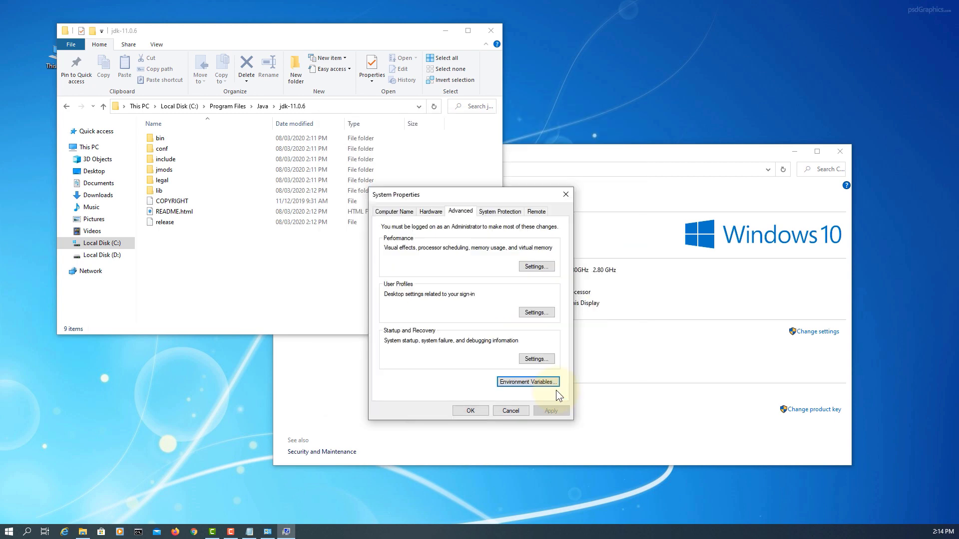
Step: Close the System Properties dialog and check the Java compiler version in Command Prompt with javac -version
click(471, 410)
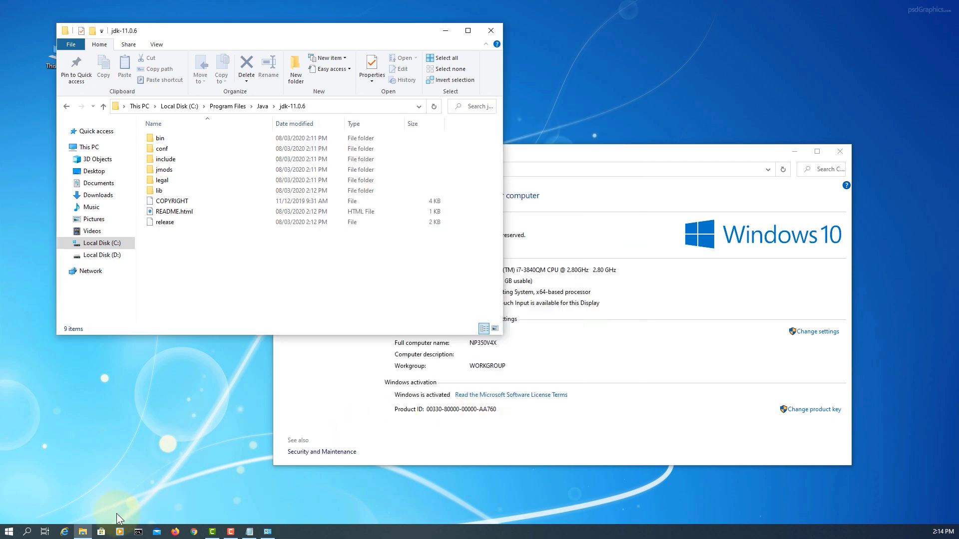
click(139, 532)
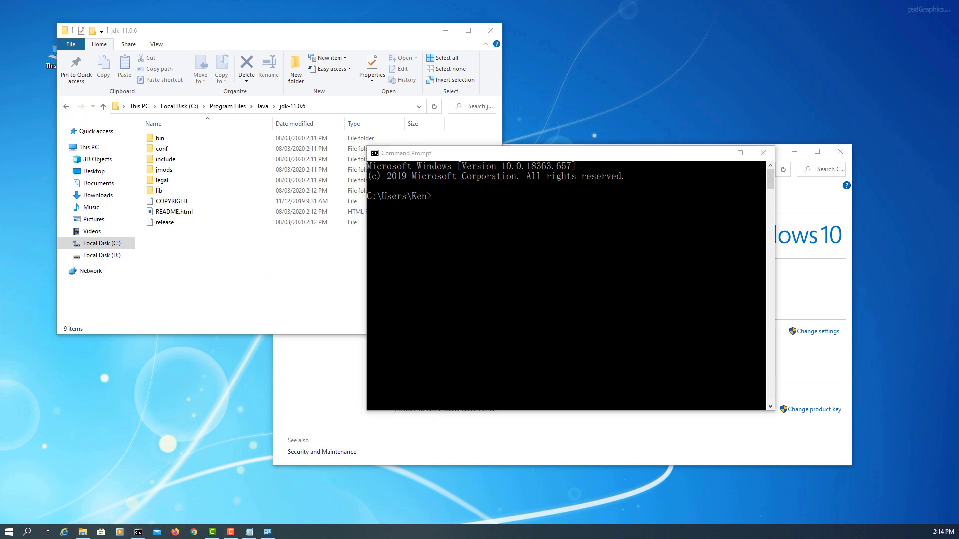
click(469, 240)
text(javac)
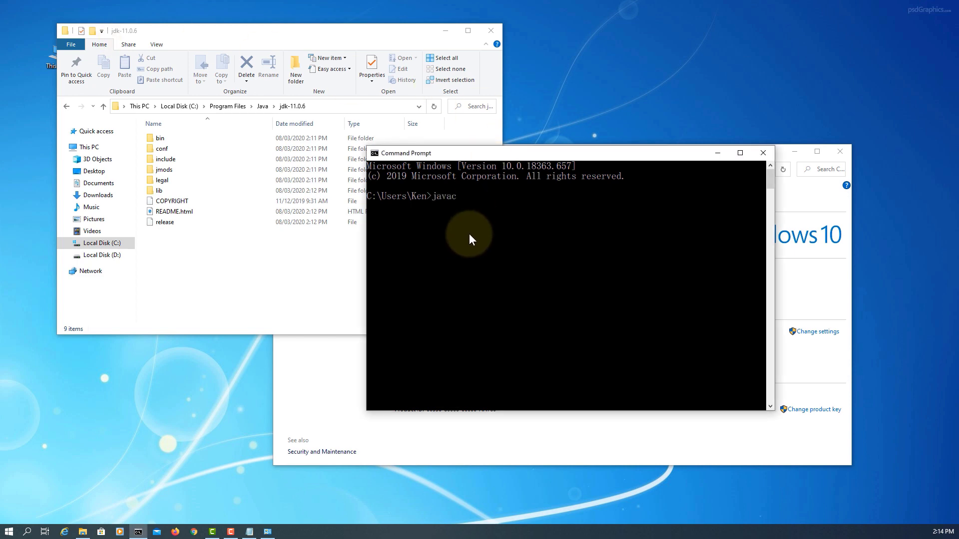
text( -version)
key(Return)
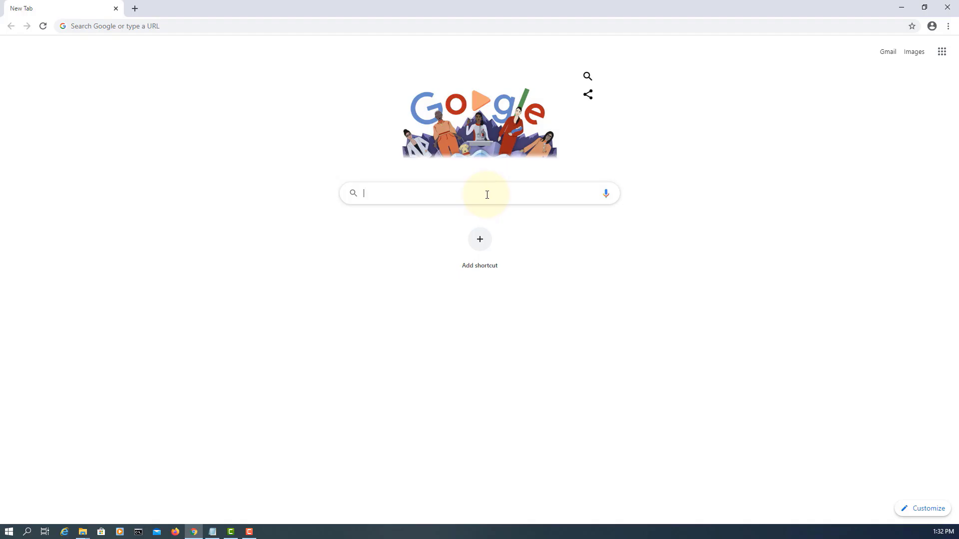
Step: Search Google in Chrome for apache netbeans and go to the Apache NetBeans 11.3 download page
text(apache)
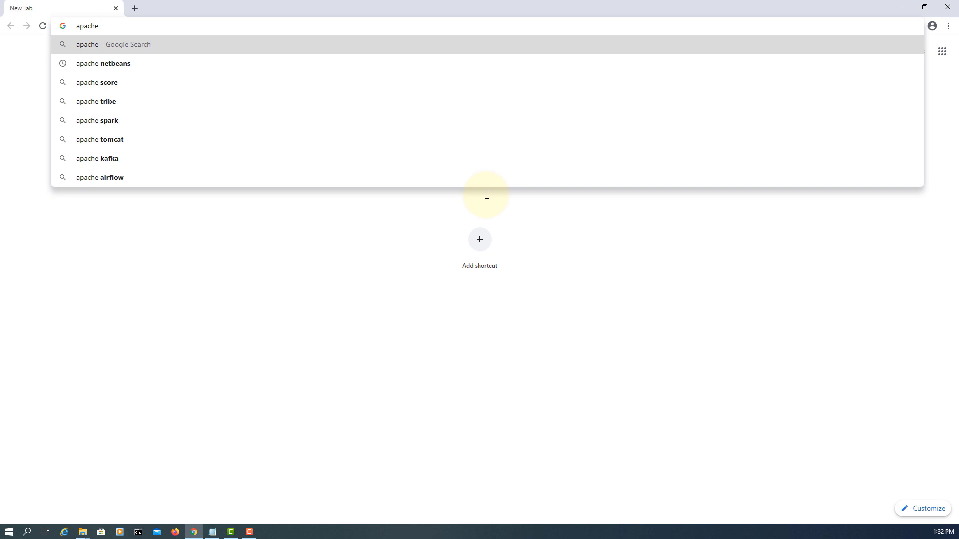
key(Down)
key(Return)
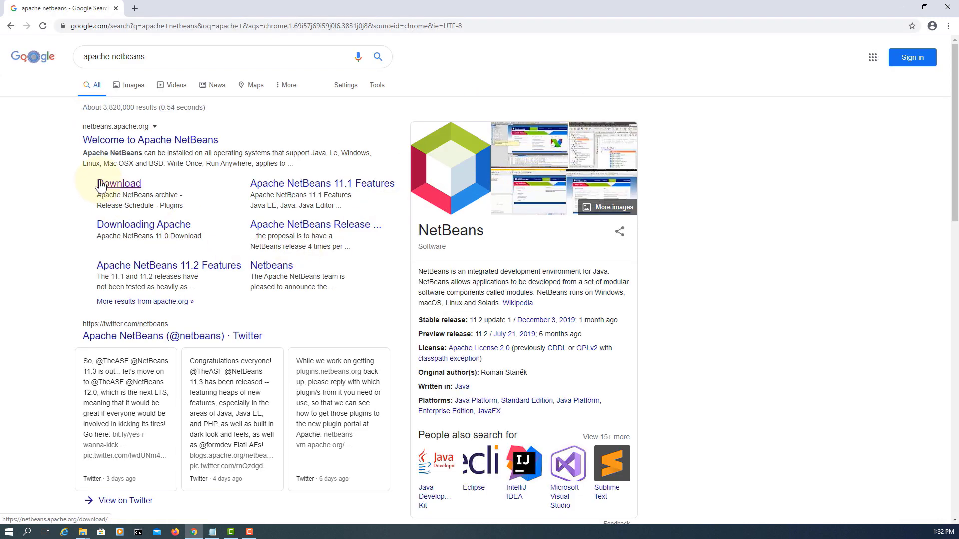
click(116, 185)
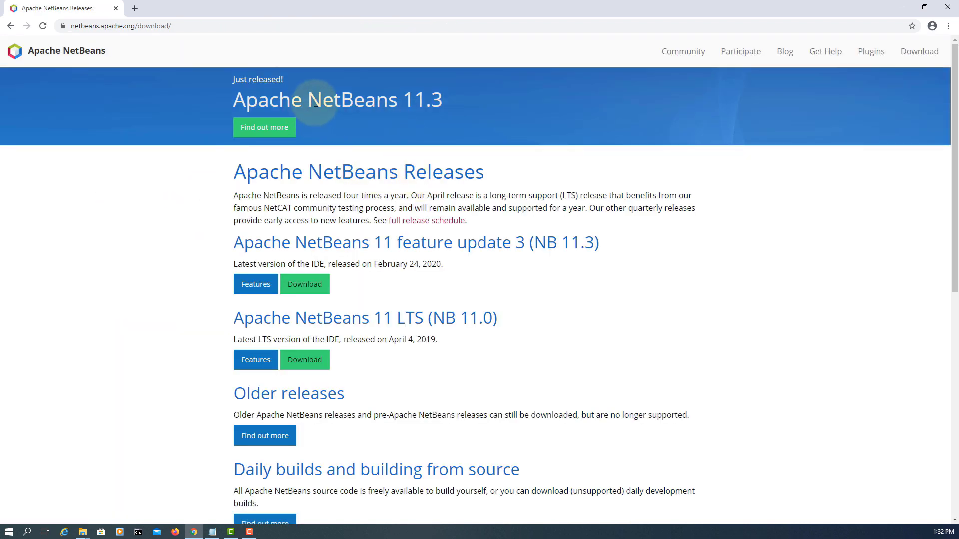
drag(446, 103, 305, 106)
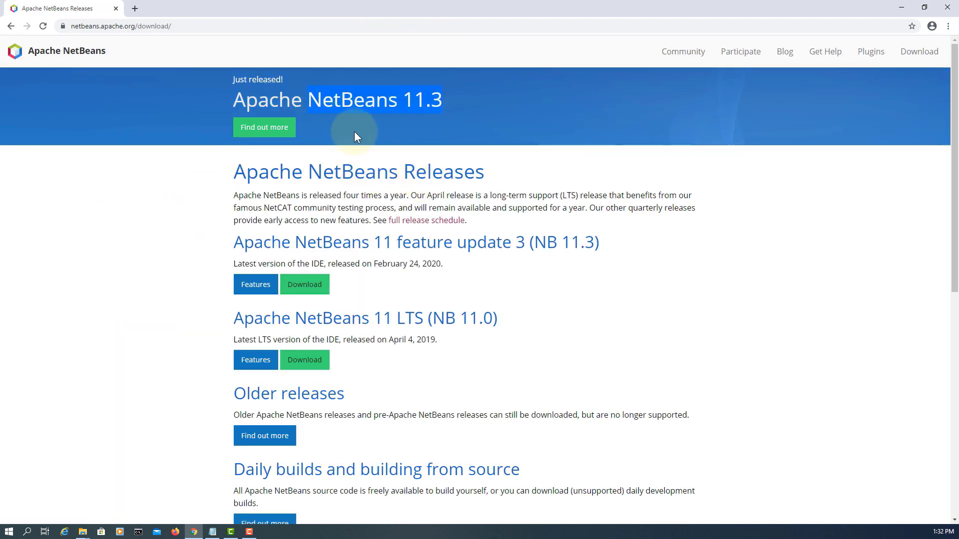
scroll(358, 131, down, 1)
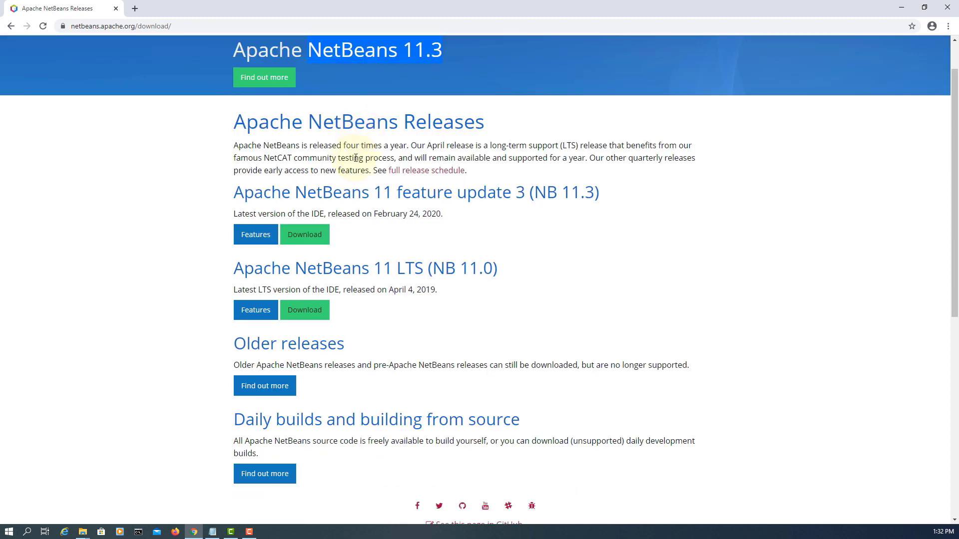
click(309, 238)
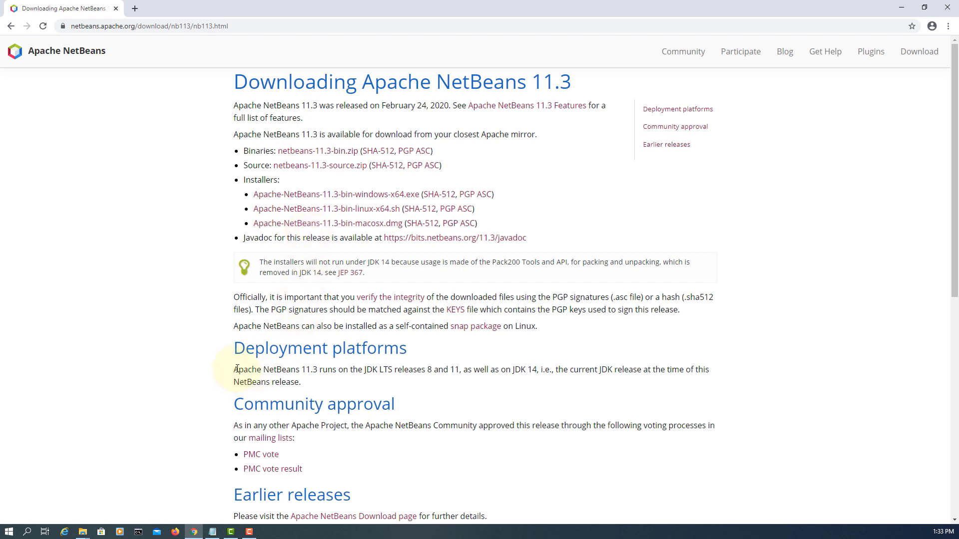
Step: Check the supported JDK releases under Deployment platforms and download Apache-NetBeans-11.3-bin-windows-x64.exe from the suggested mirror
drag(237, 369, 302, 382)
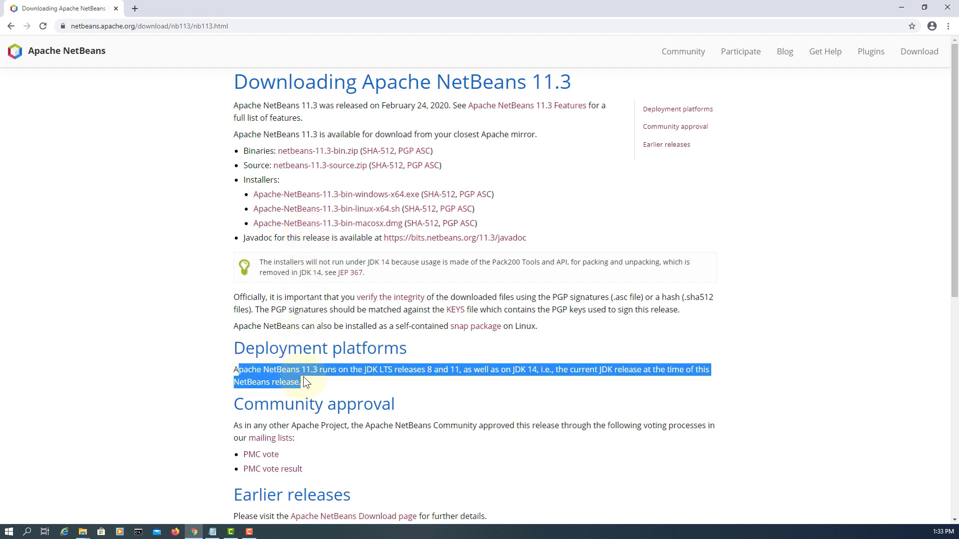
click(458, 372)
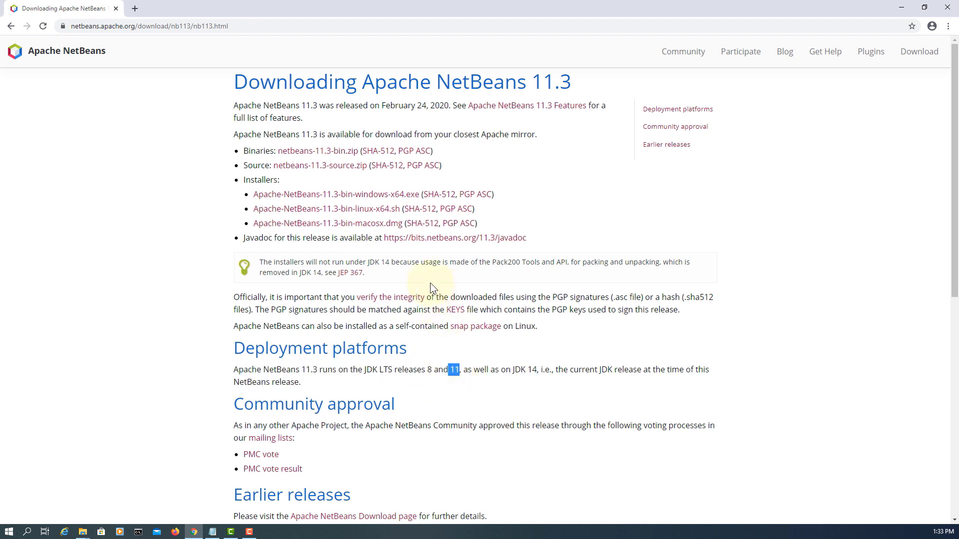
click(408, 197)
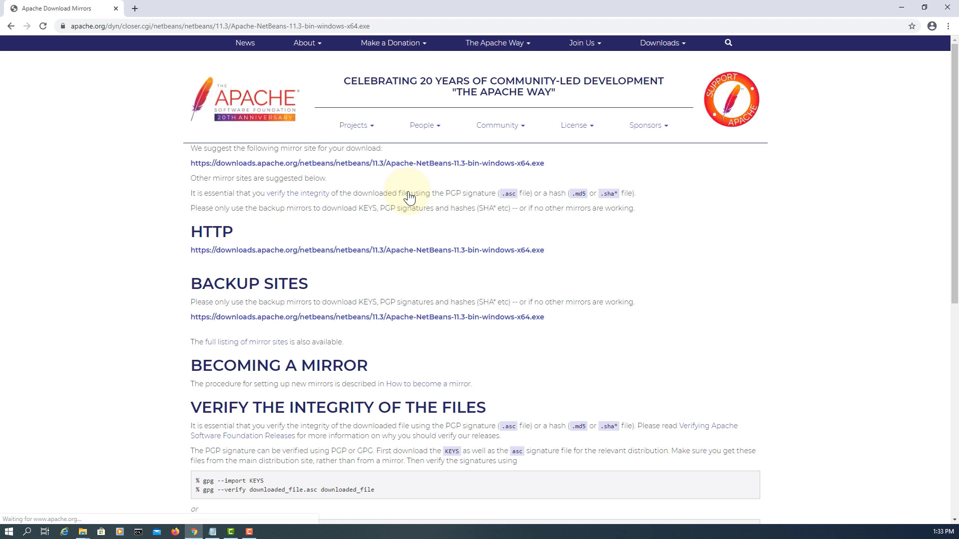
click(417, 165)
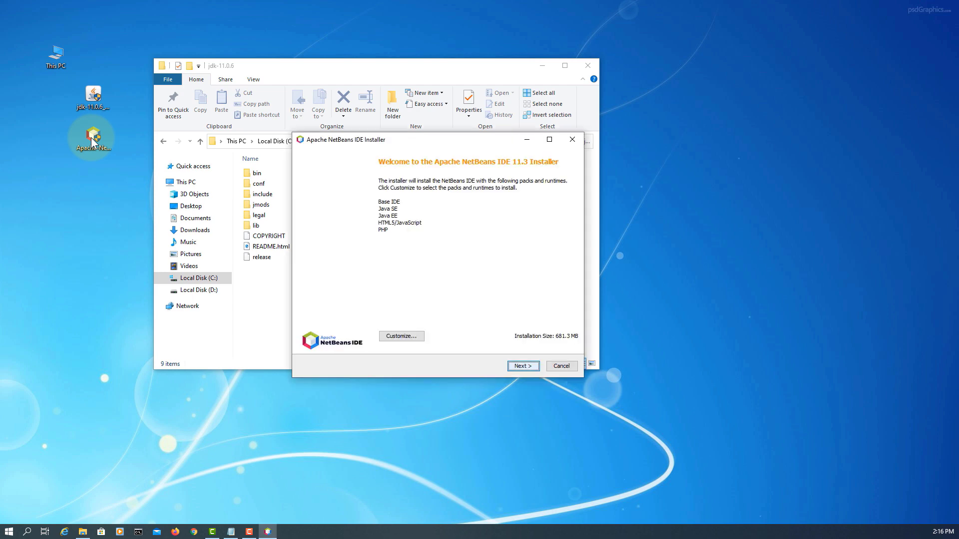
Step: Proceed through the NetBeans IDE 11.3 installer's welcome page with the default packs and accept the license agreement
click(529, 370)
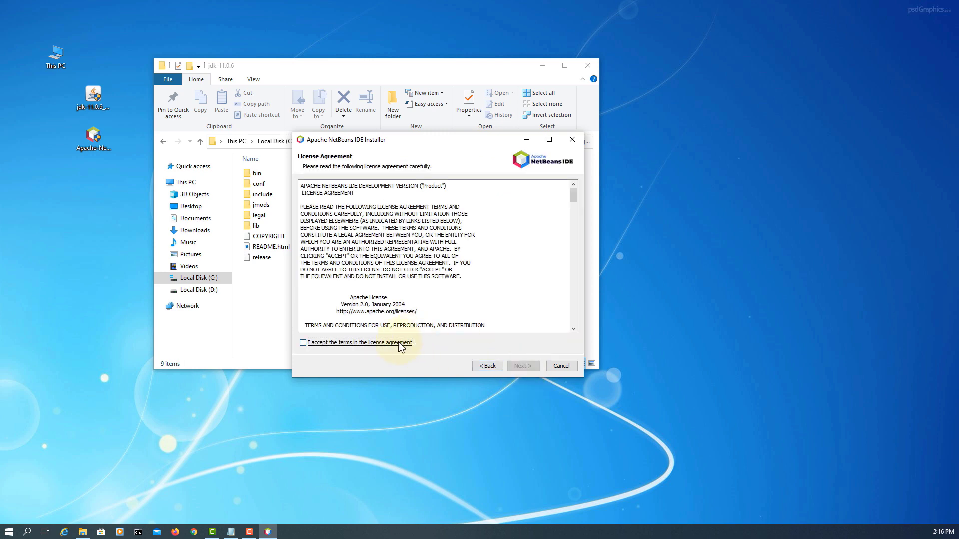
click(404, 343)
click(519, 366)
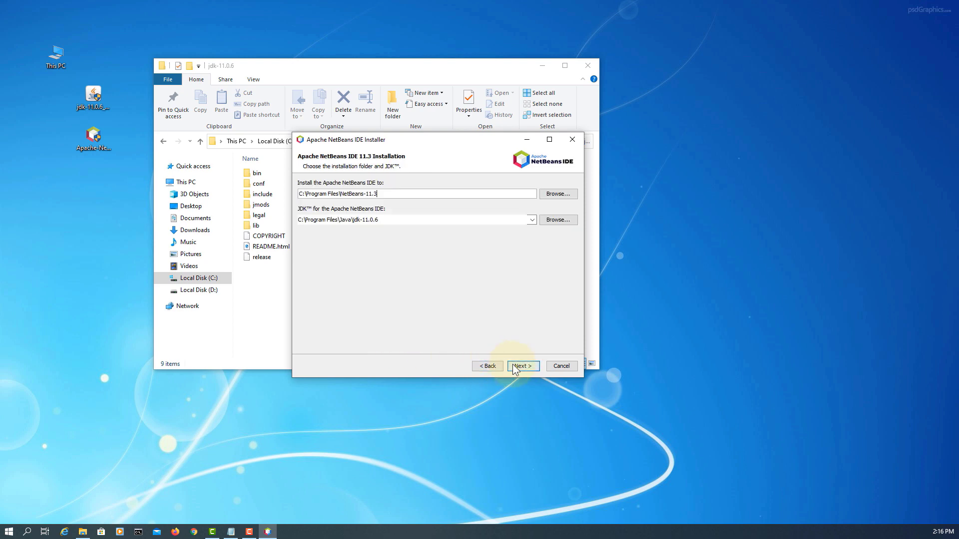
Step: Install NetBeans to C:\Program Files\NetBeans-11.3 using JDK C:\Program Files\Java\jdk-11.0.6, with Check for Updates disabled, and finish the installer
drag(385, 220, 252, 216)
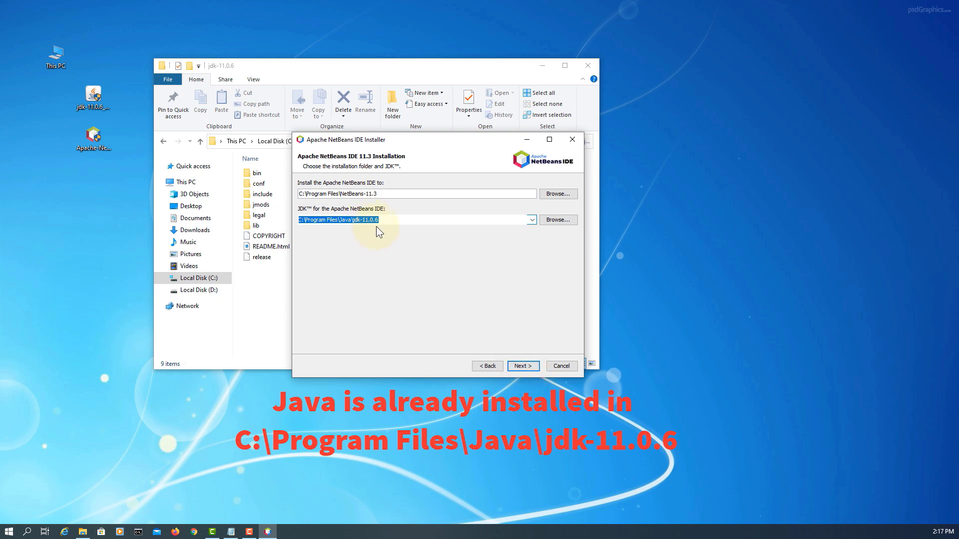
click(511, 366)
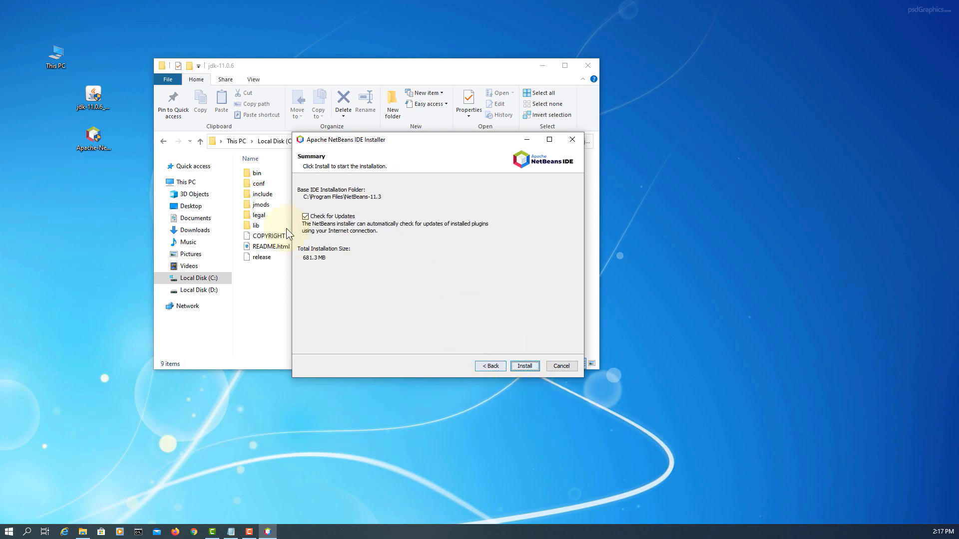
click(306, 217)
click(518, 367)
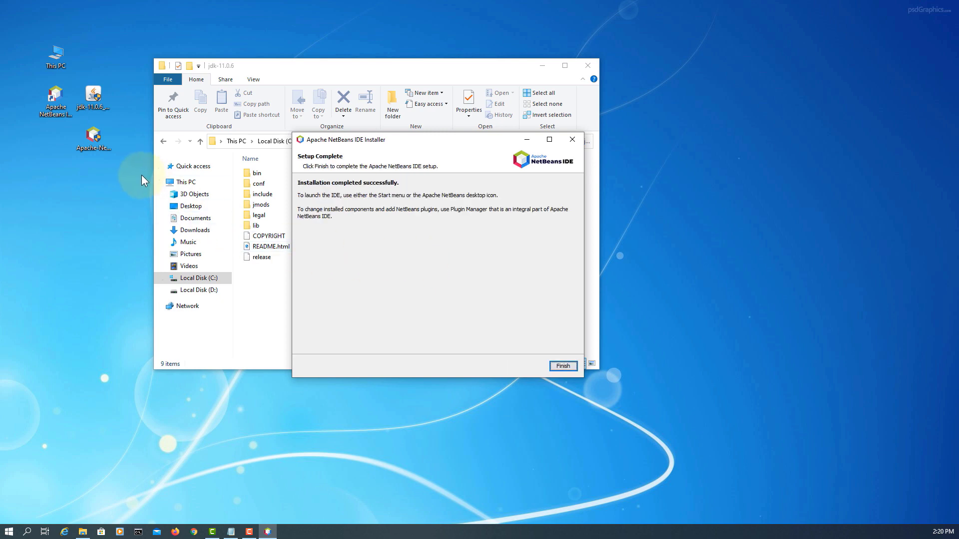
click(562, 367)
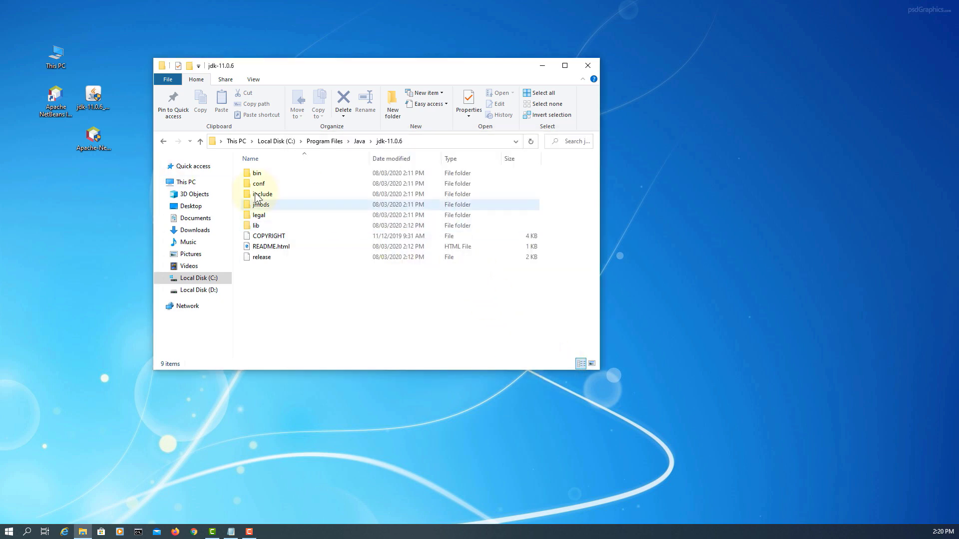
Step: Move the JDK and NetBeans installer icons below the NetBeans shortcut on the desktop, and select the shortcut
click(55, 102)
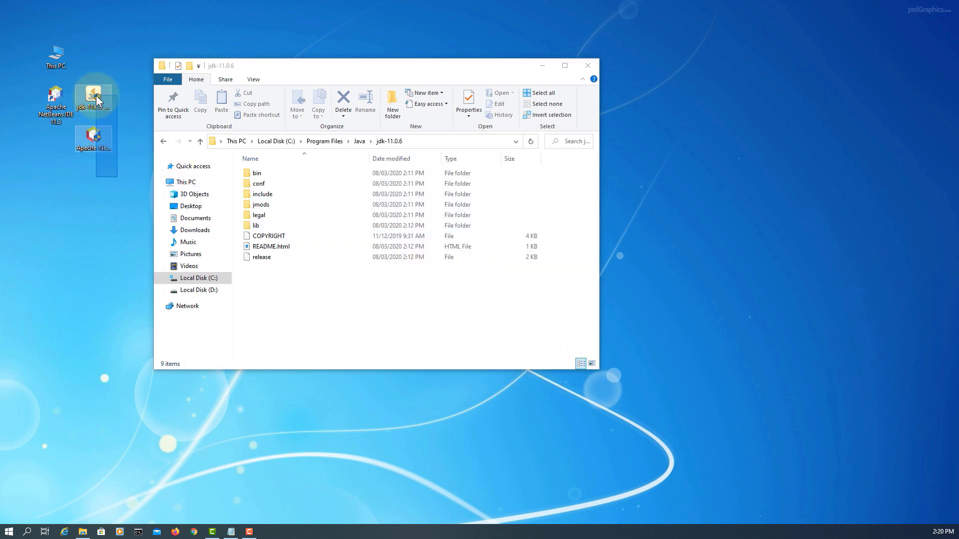
drag(96, 95, 62, 187)
click(58, 106)
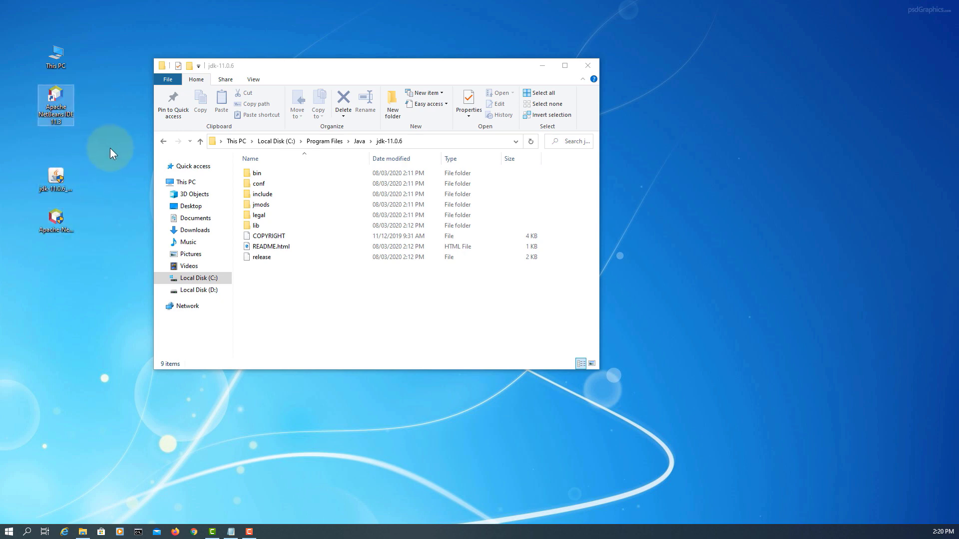
Step: Copy the jdk-11.0.6 folder path, C:\Program Files\Java\jdk-11.0.6, from File Explorer
click(426, 144)
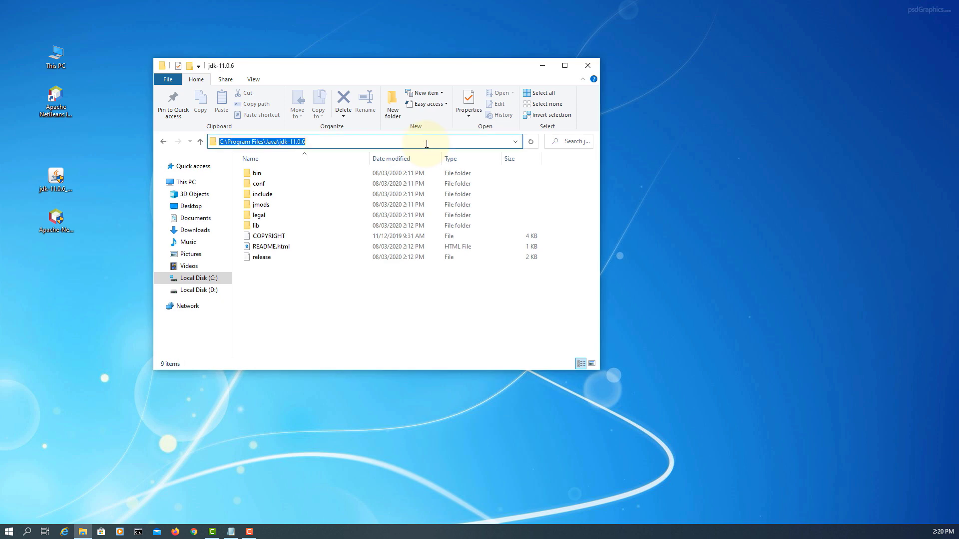
right_click(425, 143)
click(483, 181)
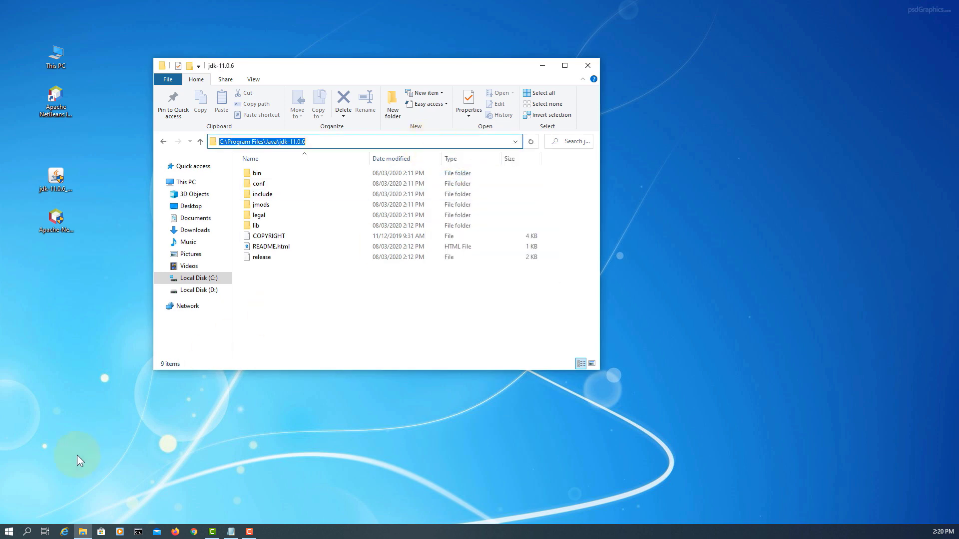
Step: Find Notepad through Windows search and launch it
click(28, 531)
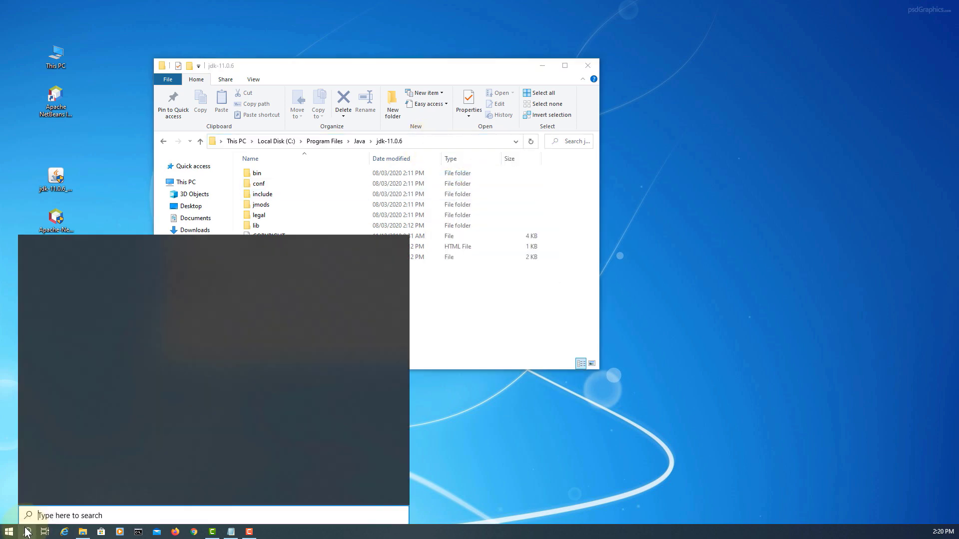
text(noteapd)
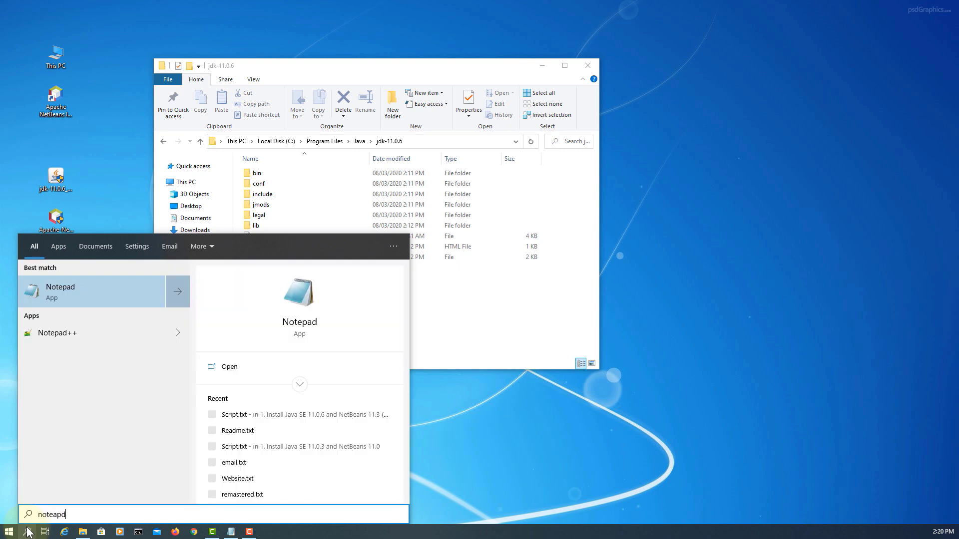
right_click(89, 284)
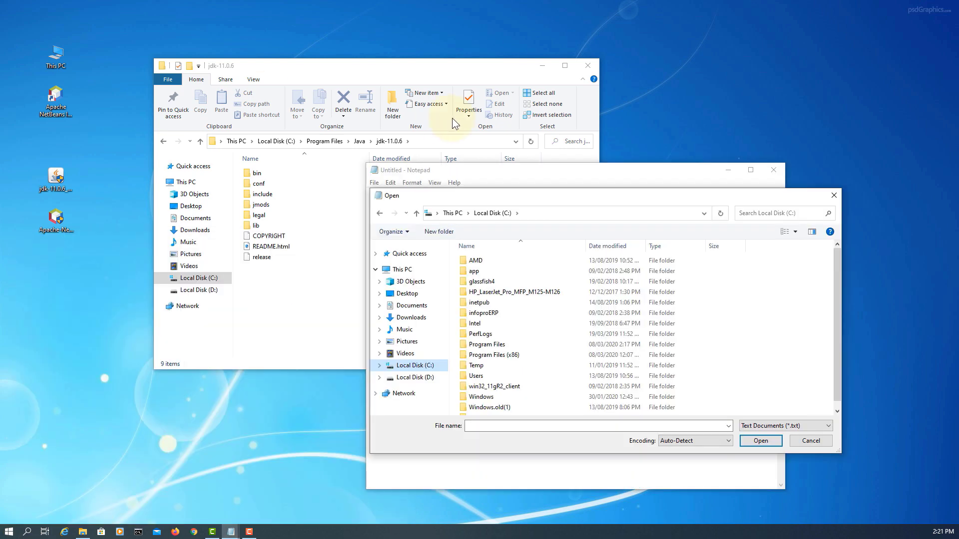
Step: Open C:\Program Files\NetBeans-11.3\netbeans\etc\netbeans.conf in Notepad with all file types listed, and go to the netbeans_jdkhome setting
double_click(497, 348)
scroll(498, 348, down, 9)
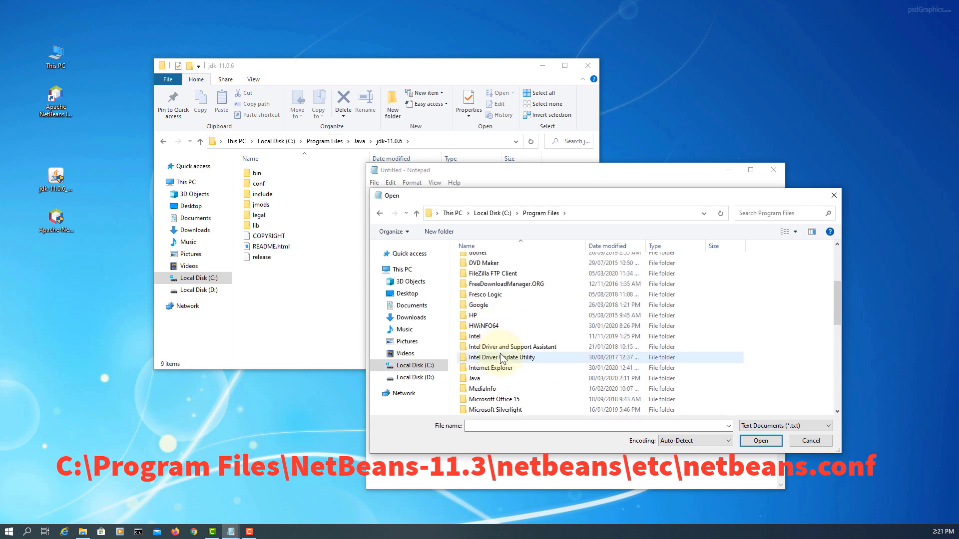
double_click(499, 337)
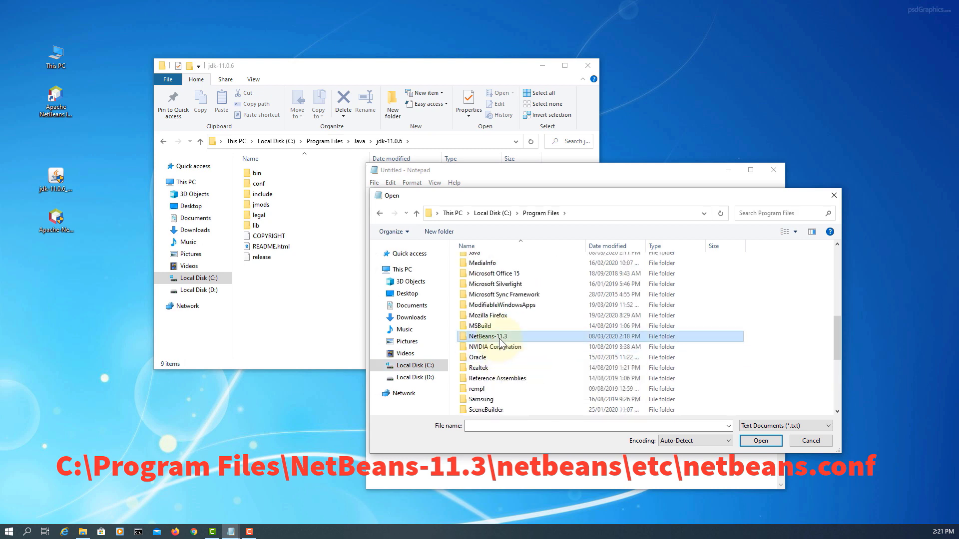
double_click(479, 262)
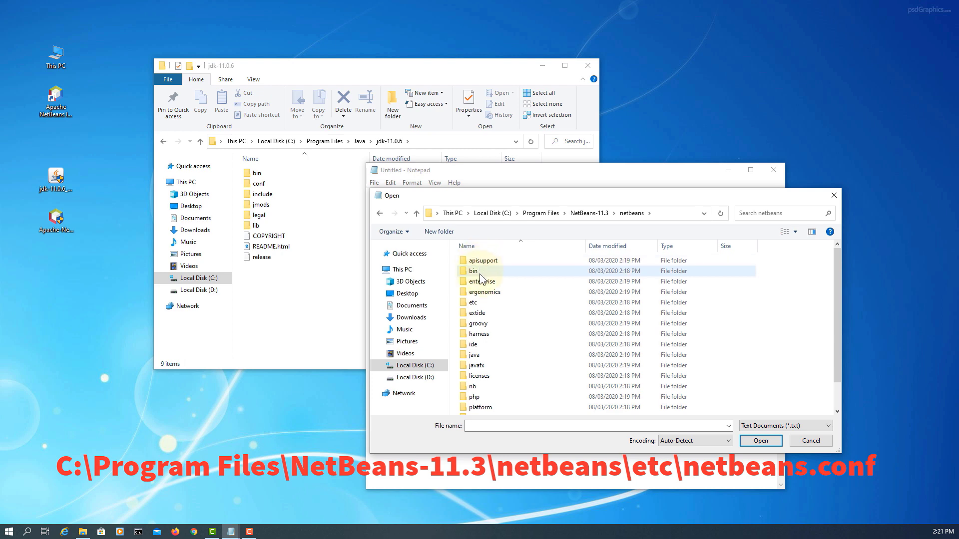
double_click(478, 305)
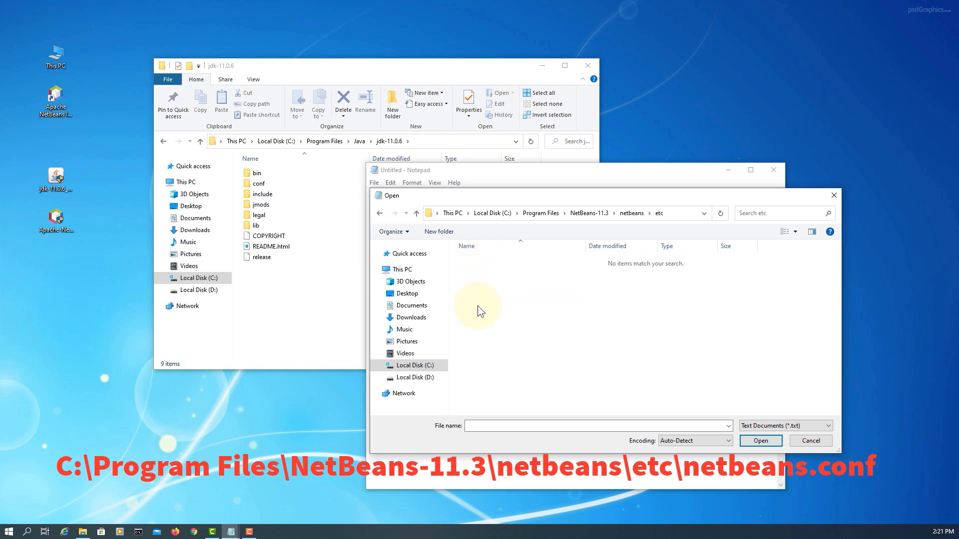
click(802, 426)
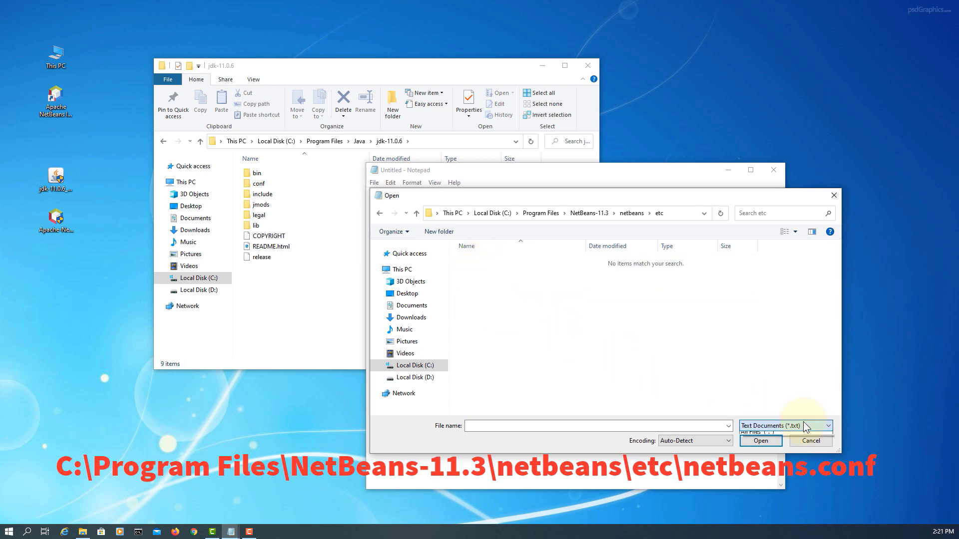
click(780, 443)
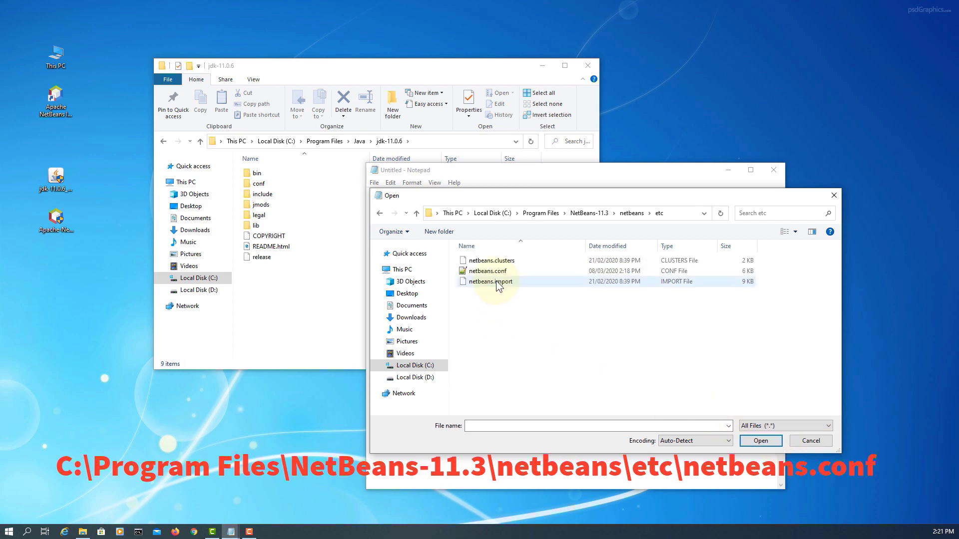
click(487, 271)
click(760, 440)
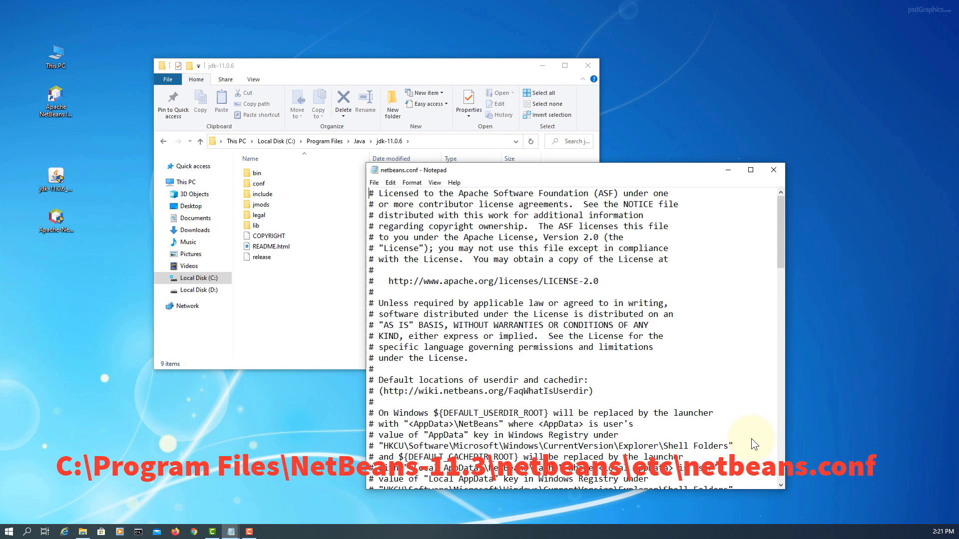
scroll(539, 322, down, 5)
scroll(538, 322, down, 20)
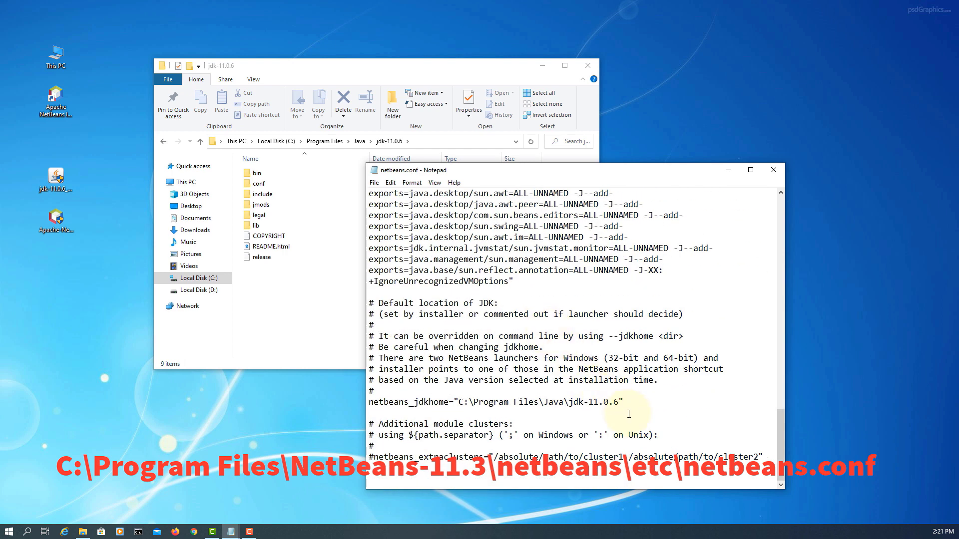
drag(626, 404, 375, 408)
click(375, 409)
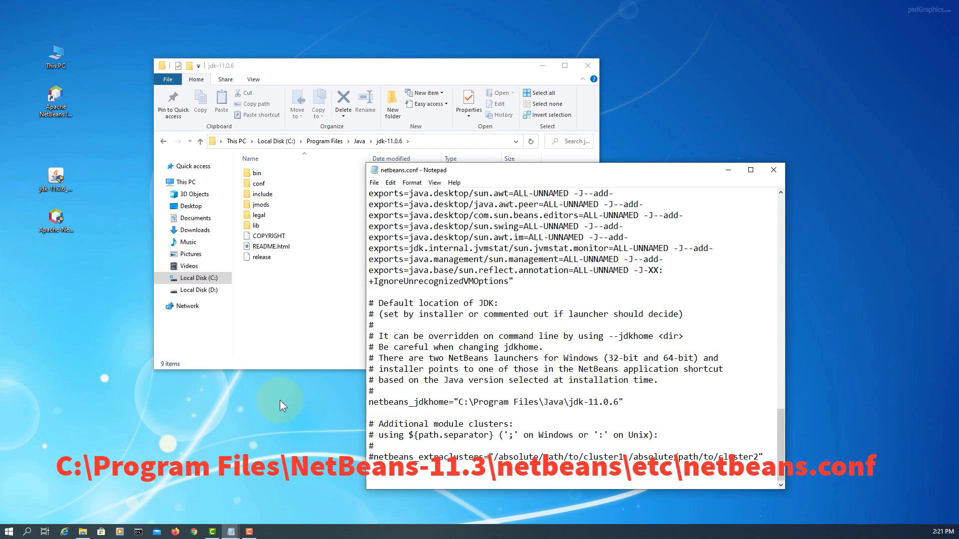
drag(624, 403, 372, 391)
click(509, 404)
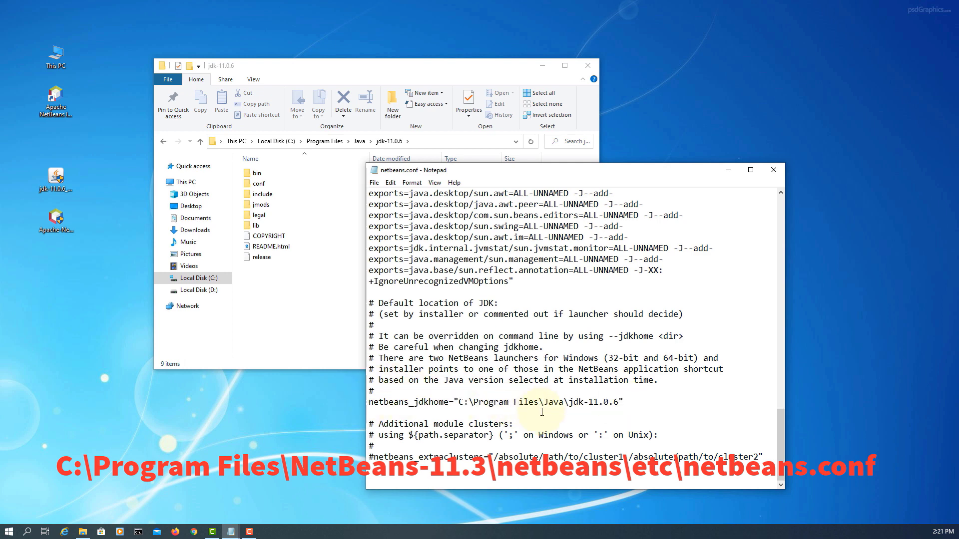
Step: Copy the jdk-11.0.6 folder path from File Explorer and paste C:\Program Files\Java\jdk-11.0.6 over the quoted netbeans_jdkhome value in Notepad
click(437, 141)
right_click(278, 144)
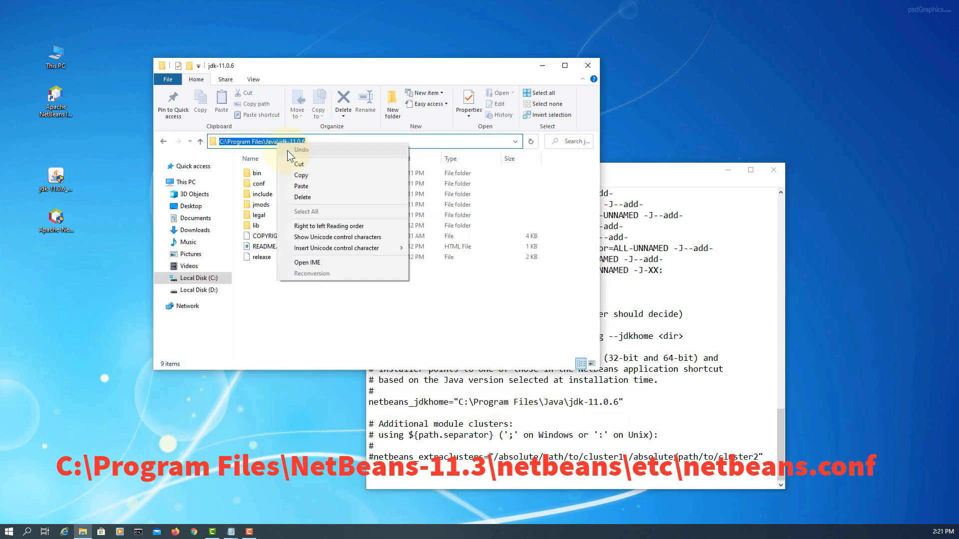
click(310, 177)
click(619, 402)
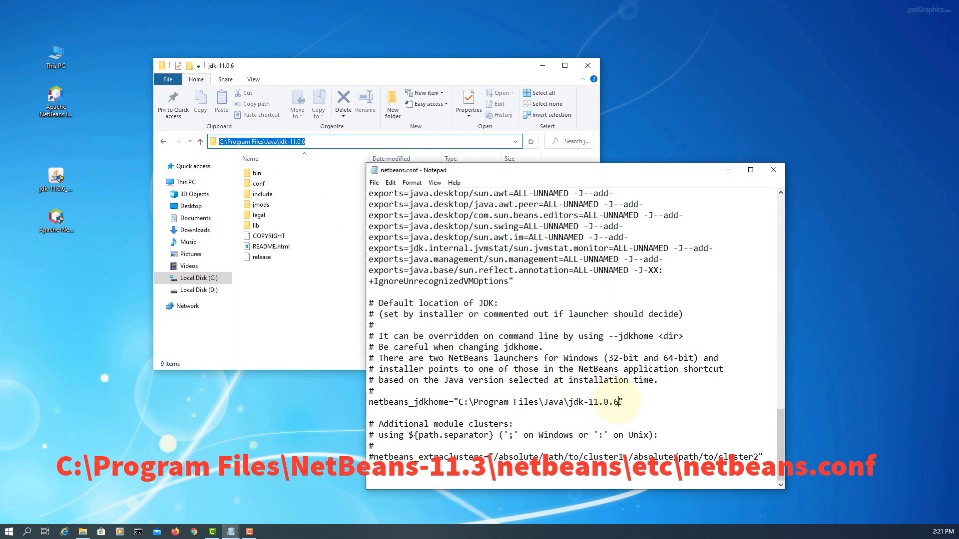
drag(619, 402, 458, 403)
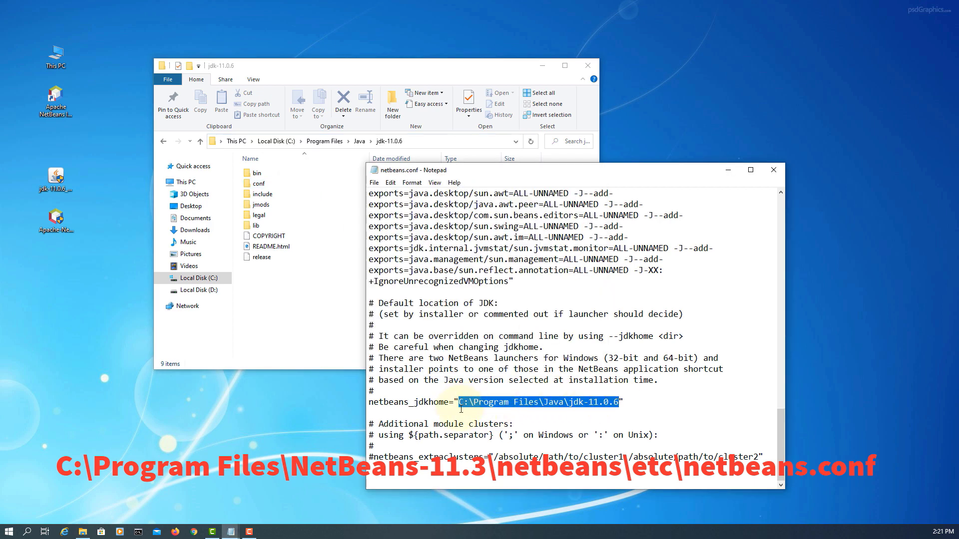
right_click(493, 402)
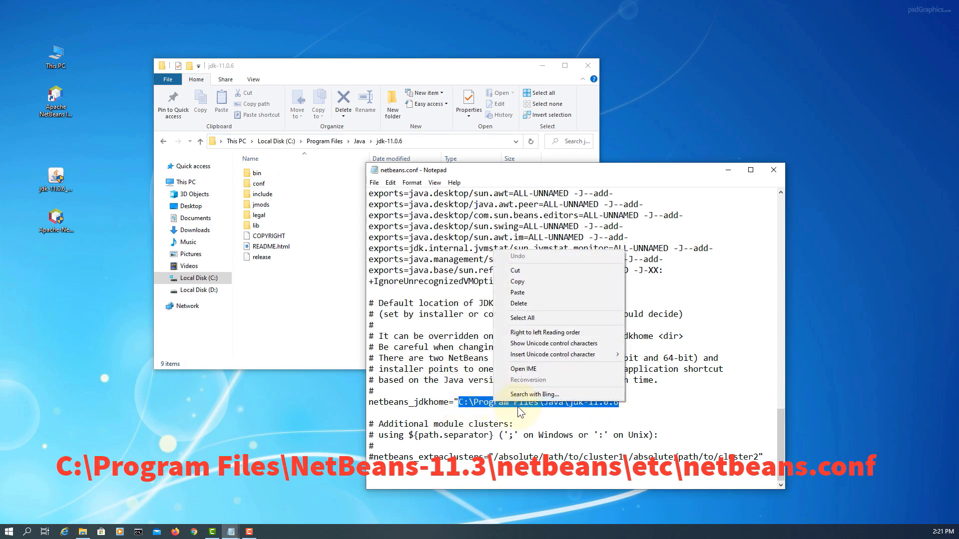
click(523, 293)
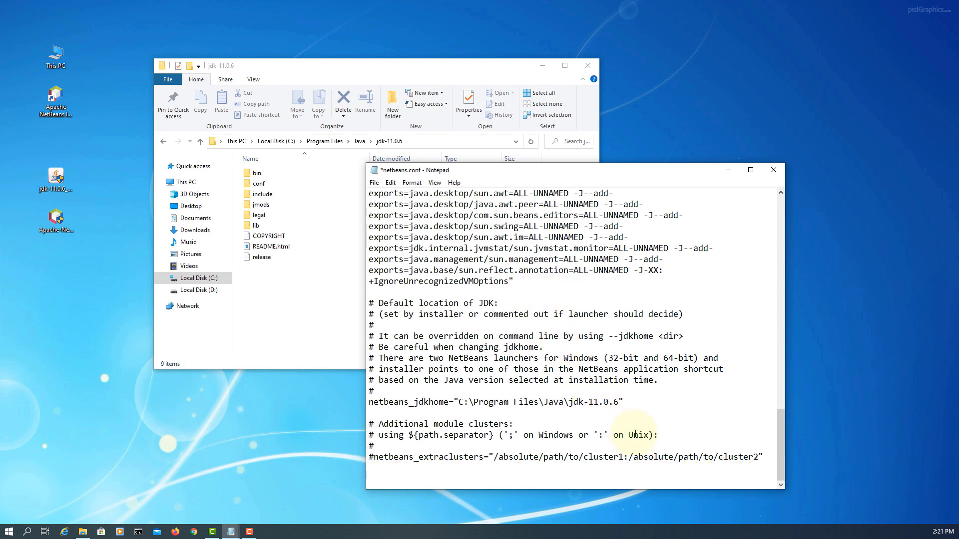
Step: Save netbeans.conf and close Notepad
click(374, 183)
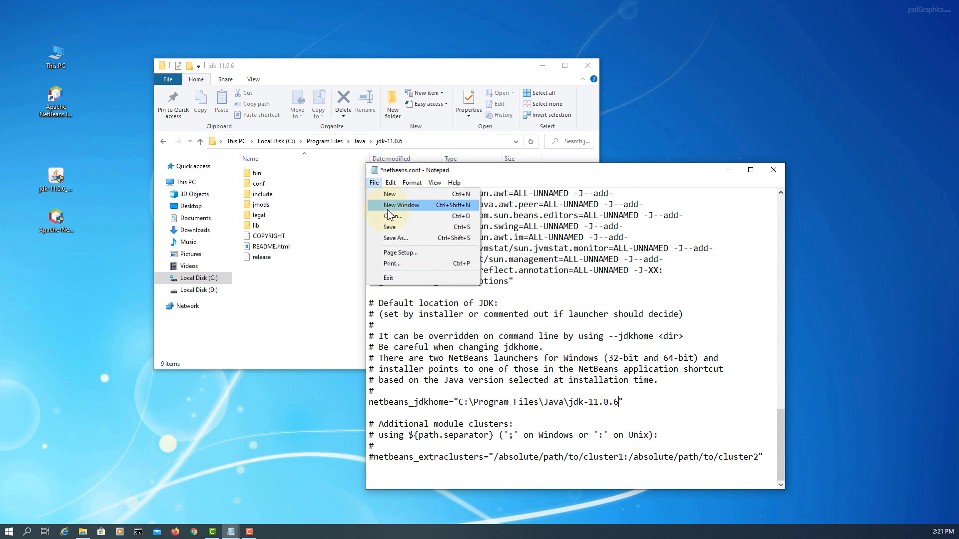
click(395, 227)
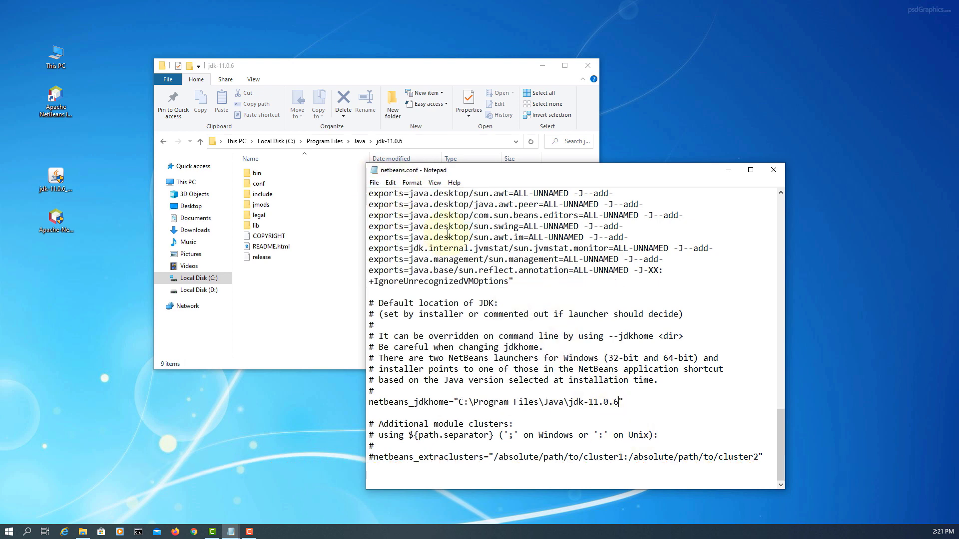
click(772, 173)
Step: Launch Apache NetBeans from its desktop shortcut and check the product and Java versions in the About information
double_click(62, 105)
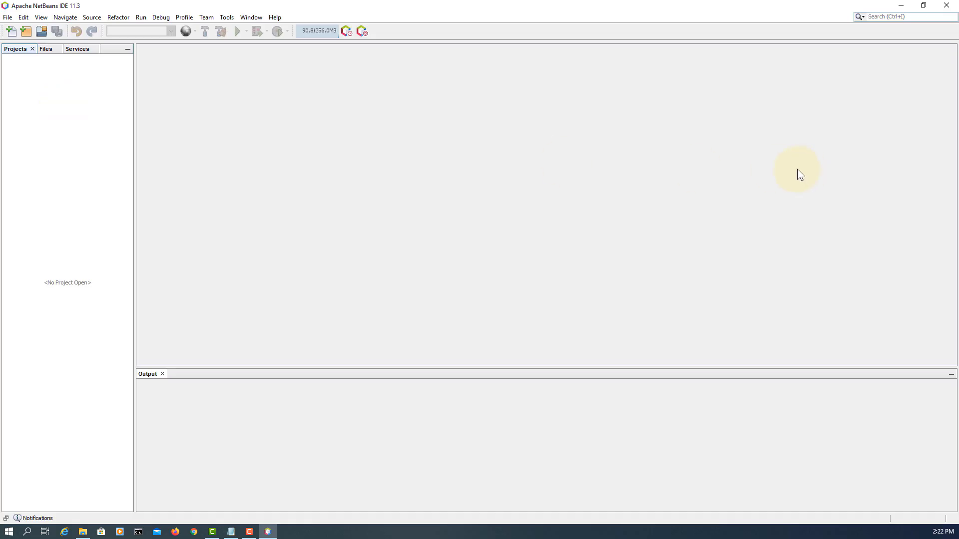
click(275, 18)
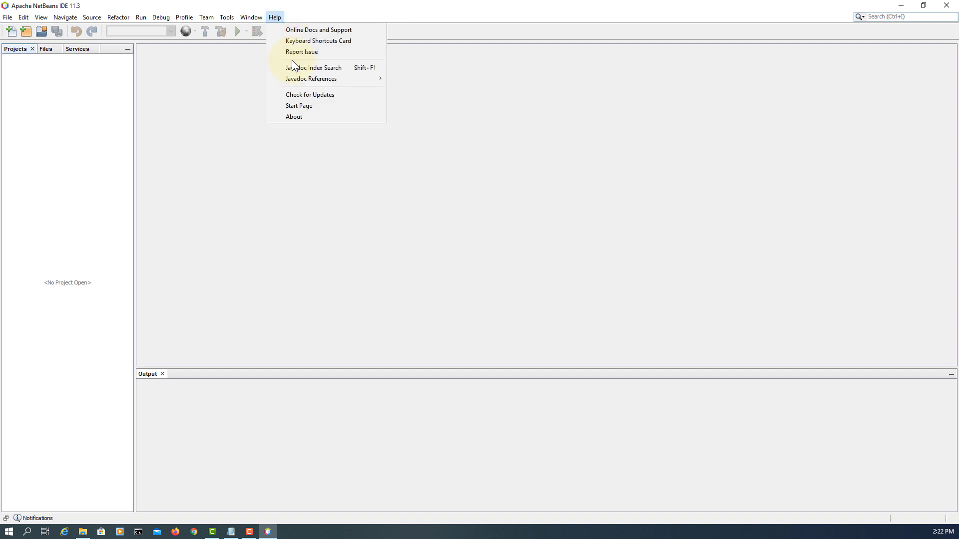
click(304, 121)
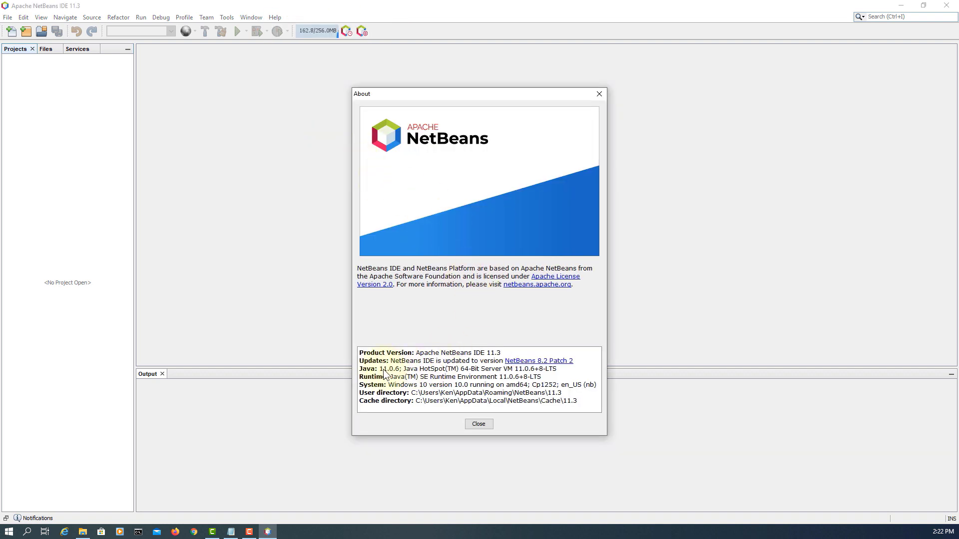
click(482, 425)
Step: Review the configured update centers and the updates page in the Plugins manager, and close it
click(268, 18)
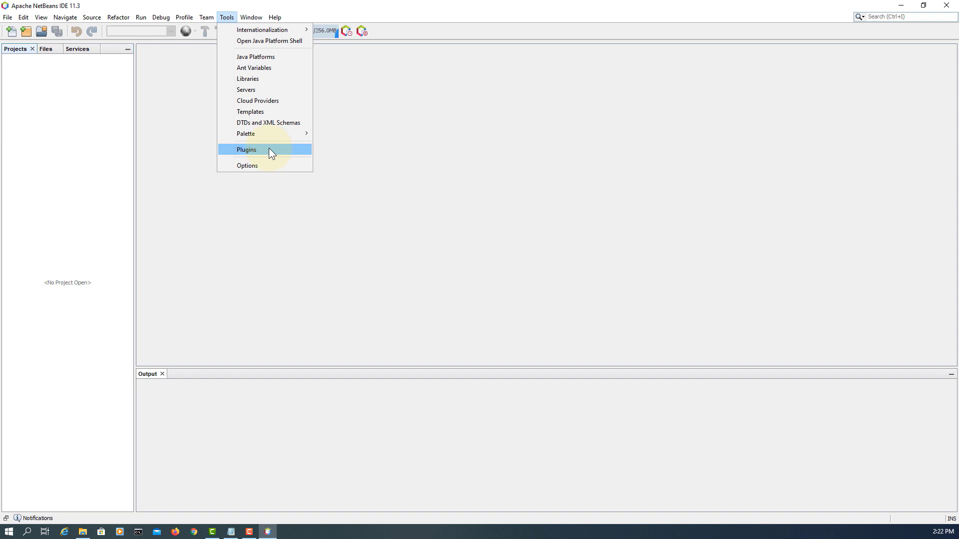
click(268, 151)
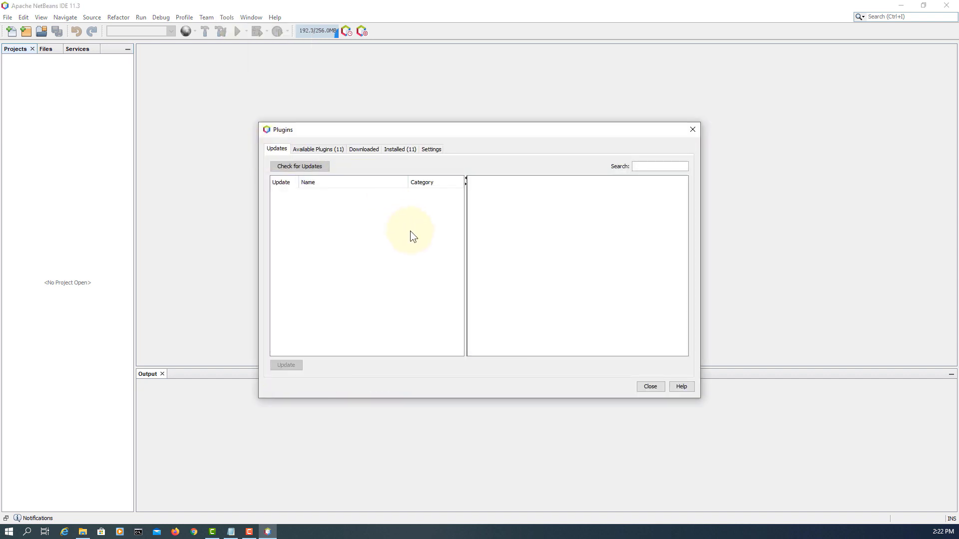
click(432, 149)
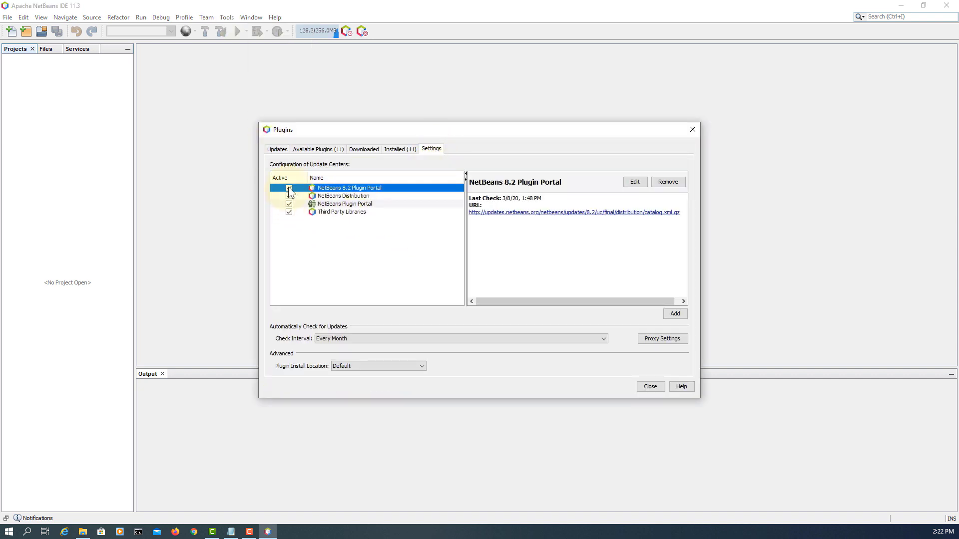
click(280, 151)
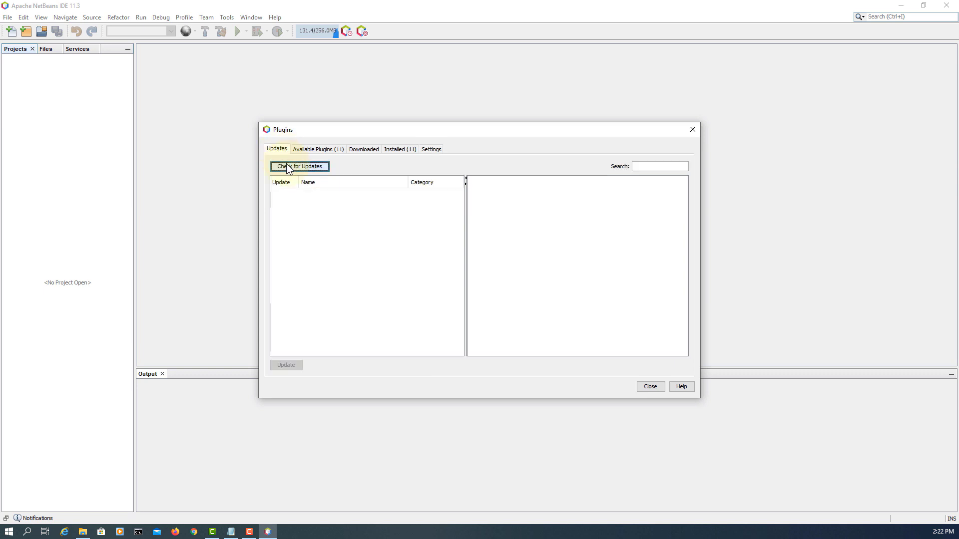
click(286, 163)
click(648, 387)
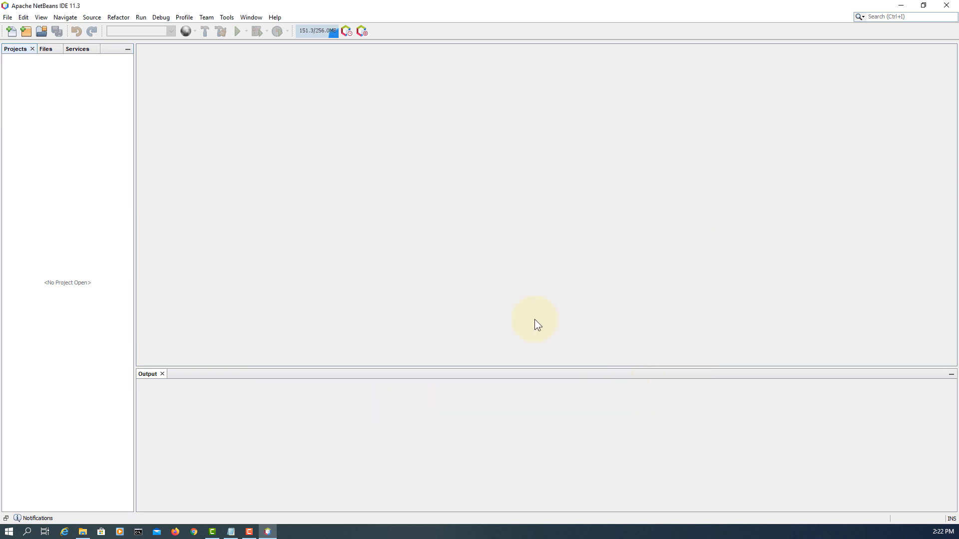
Step: Look up the Default category's font and size in the Fonts & Colors options, leaving the font chooser without changes
click(227, 17)
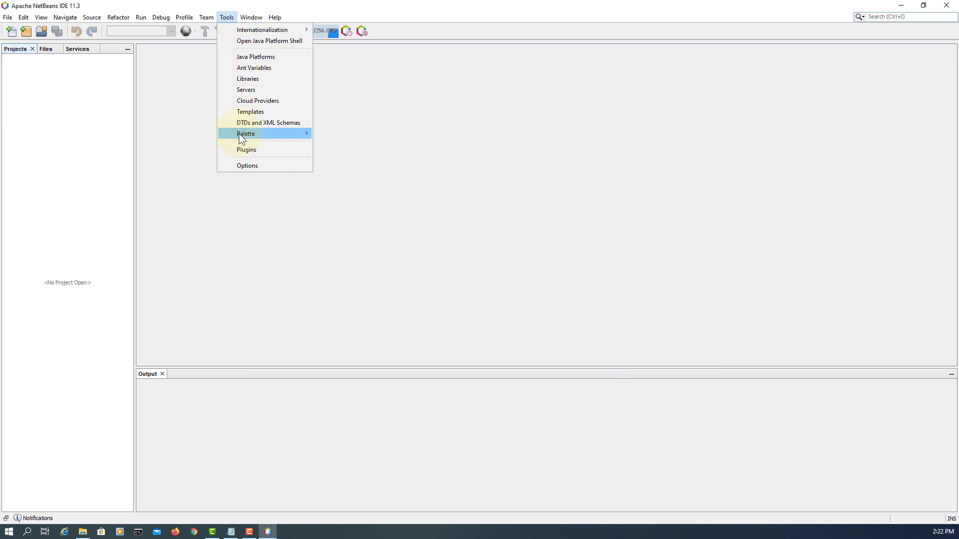
click(250, 164)
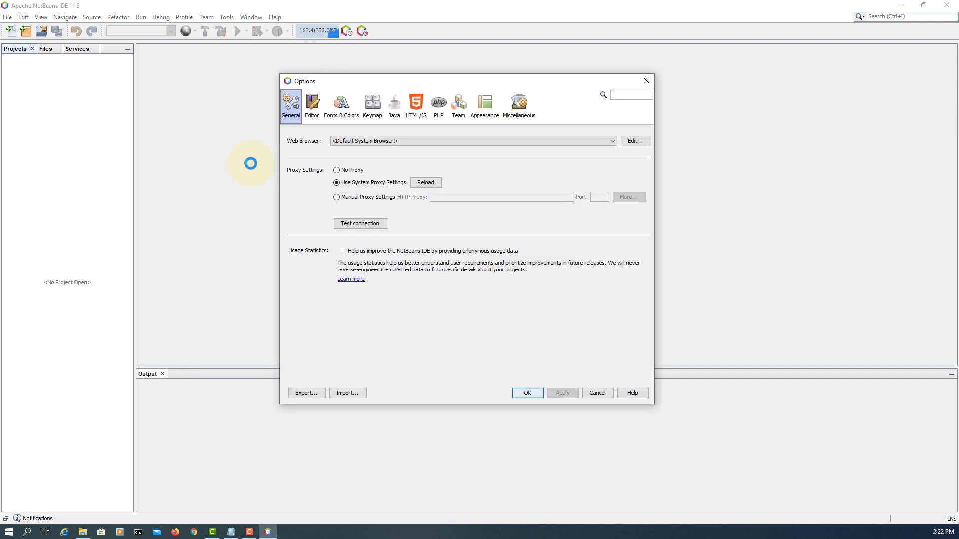
click(341, 106)
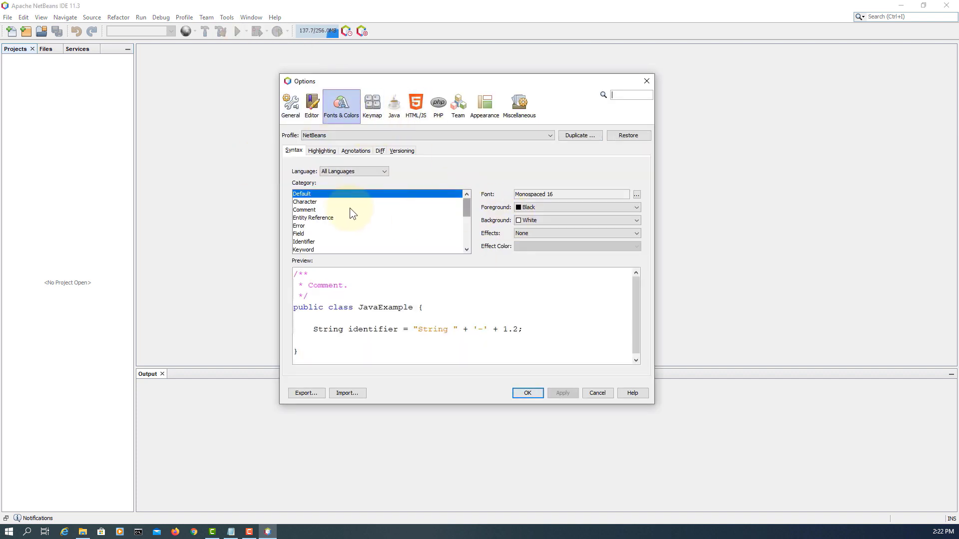
click(637, 195)
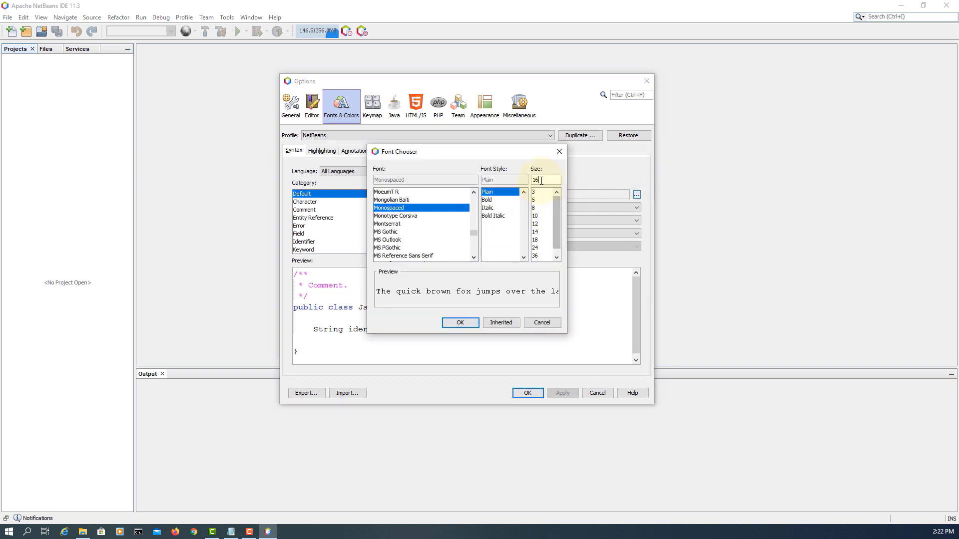
click(540, 321)
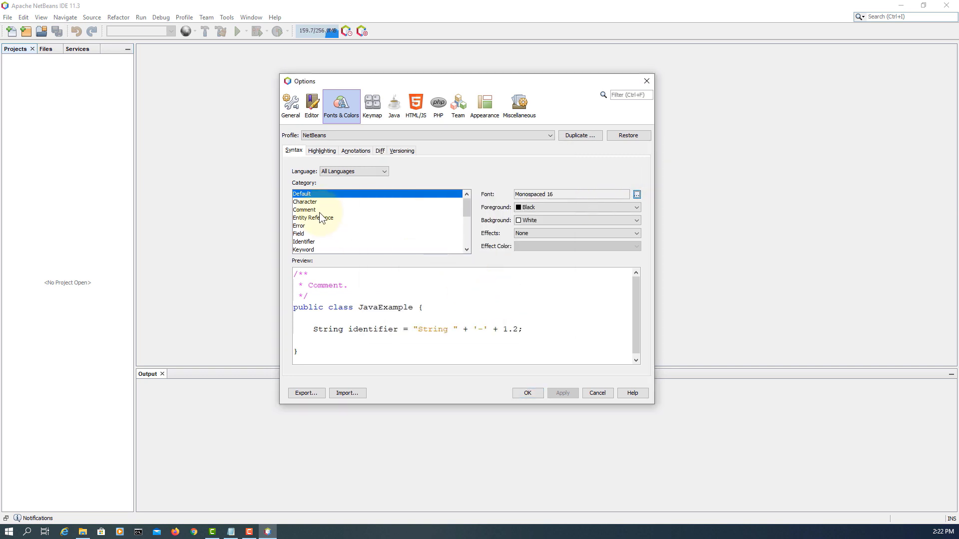
Step: Check the foreground colour choices for the Comment syntax category, keep Magenta, and accept the options
click(319, 210)
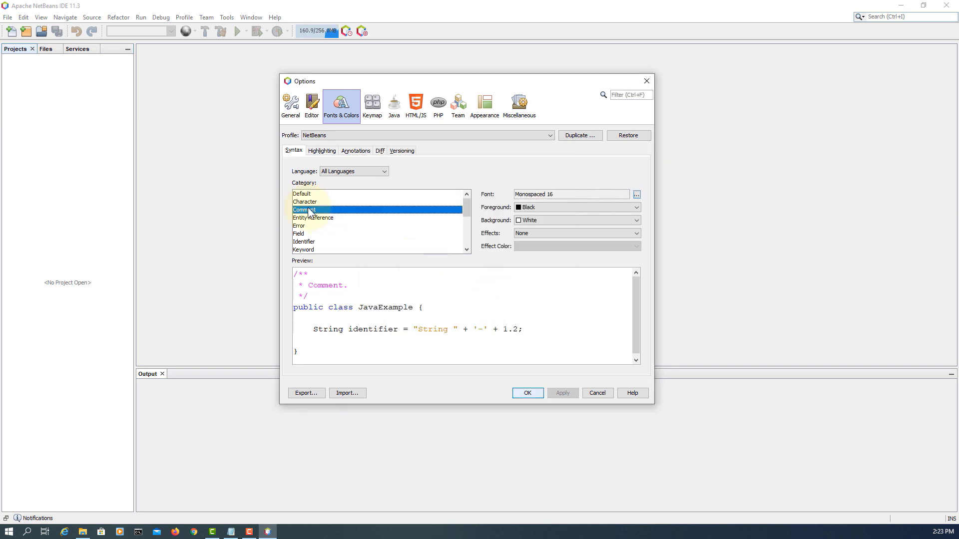
click(635, 208)
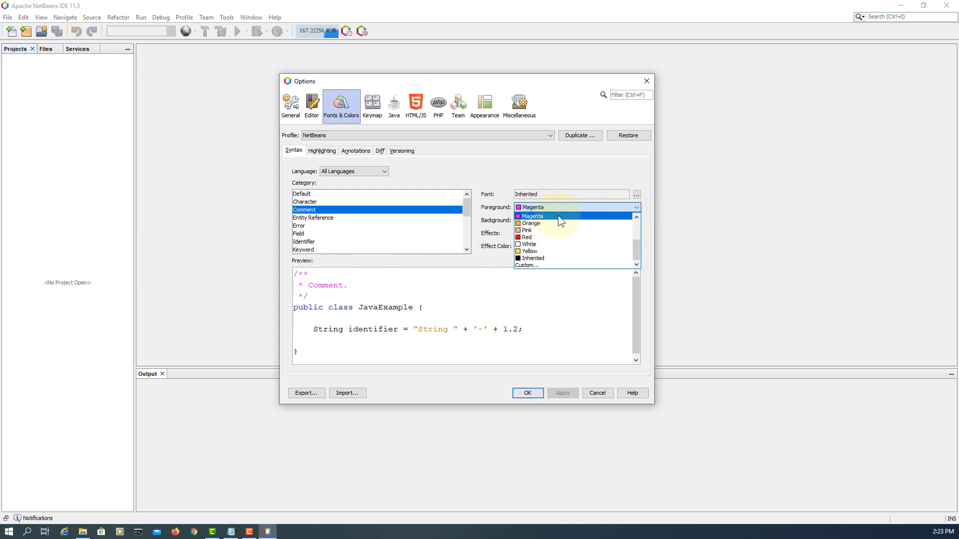
click(595, 169)
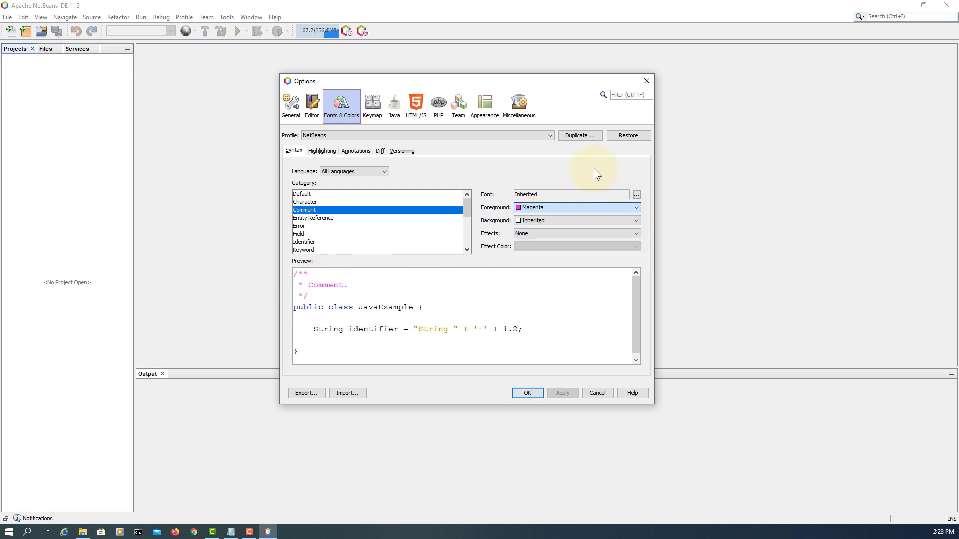
click(528, 394)
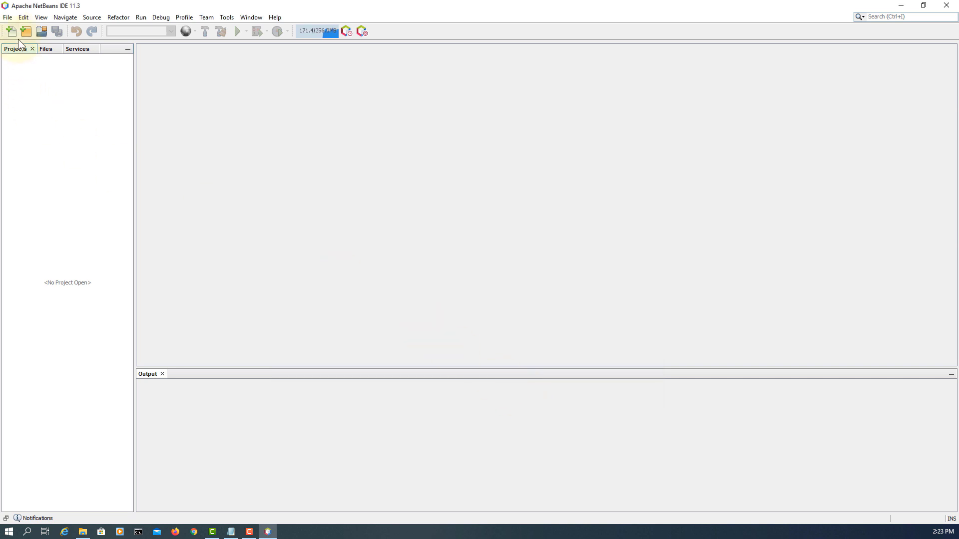
Step: Create a Java with Ant project of type Java Application, keeping the suggested name, location and main class
click(8, 17)
click(28, 28)
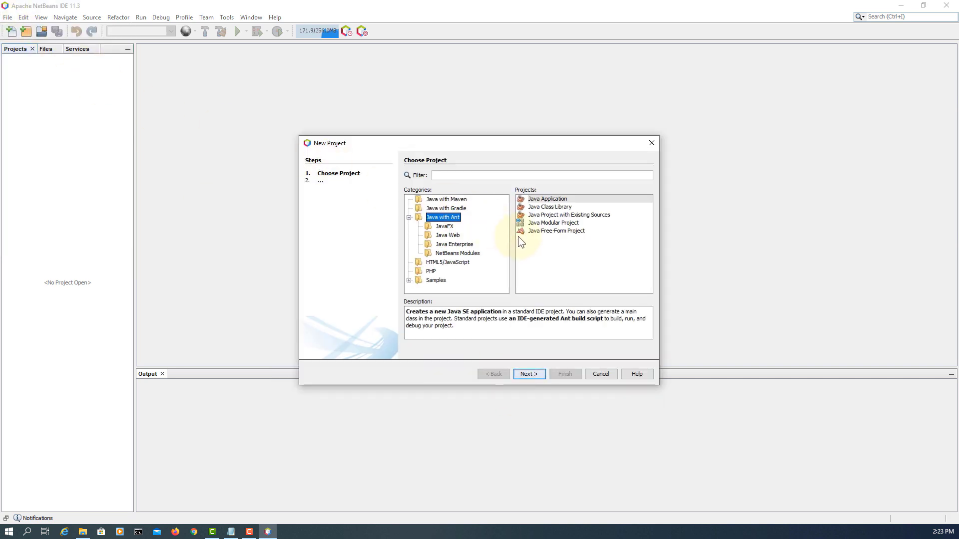
click(553, 202)
click(538, 373)
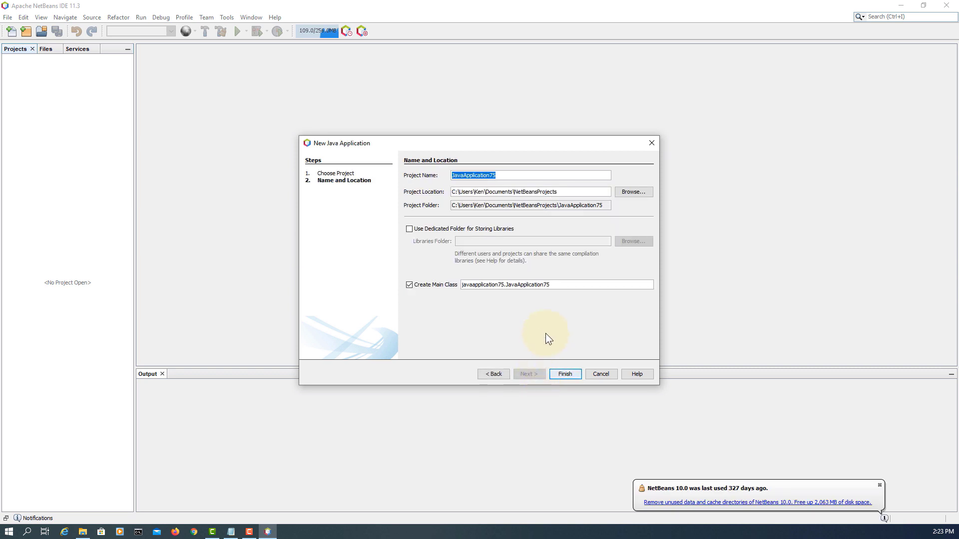
click(567, 376)
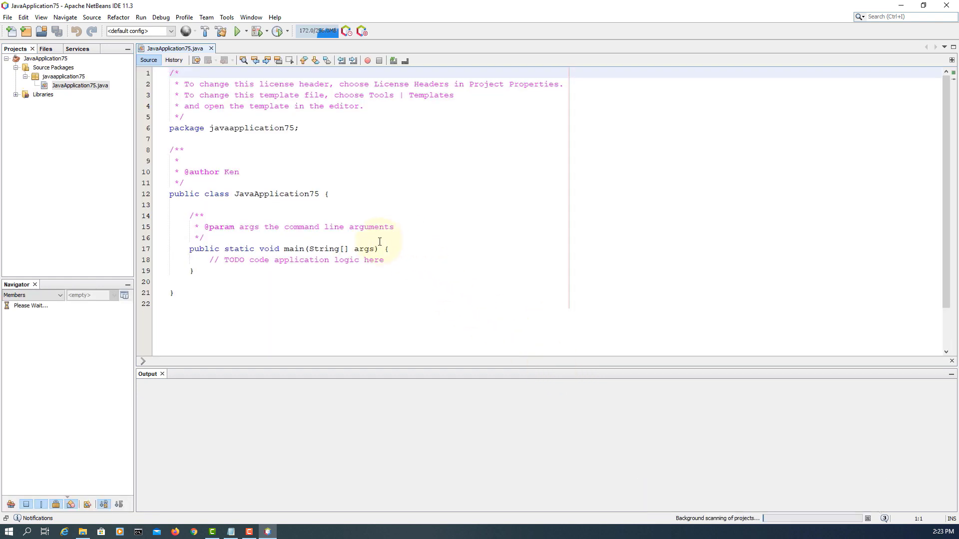
Step: Add System.out.print("Hello World!"); below the TODO comment in the main method, and compile JavaApplication75.java
click(411, 265)
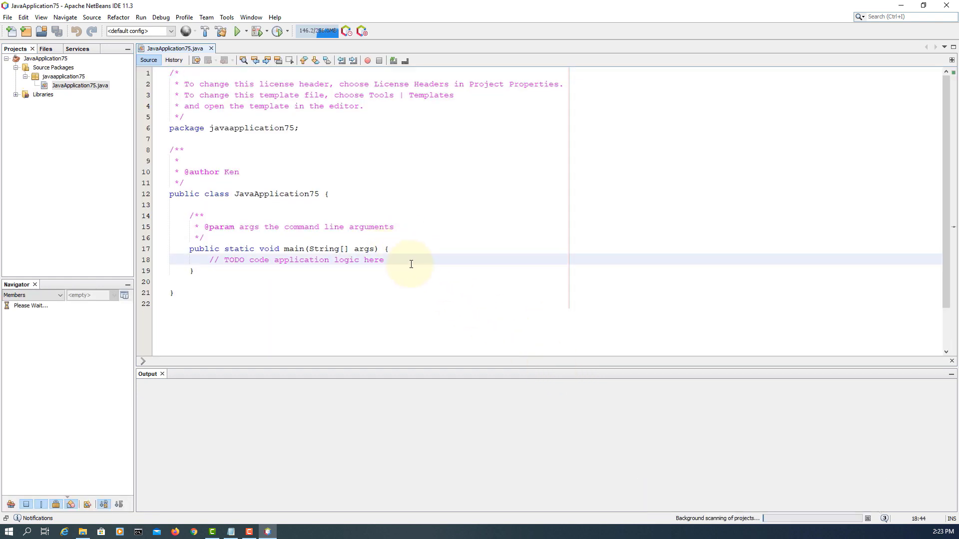
key(Return)
text(System.ou)
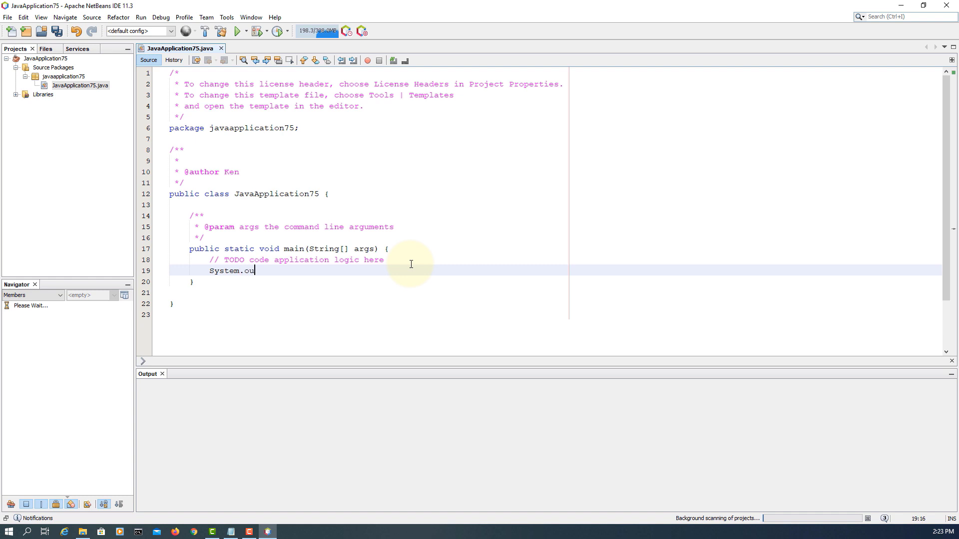
text(t.print("Hello World!"))
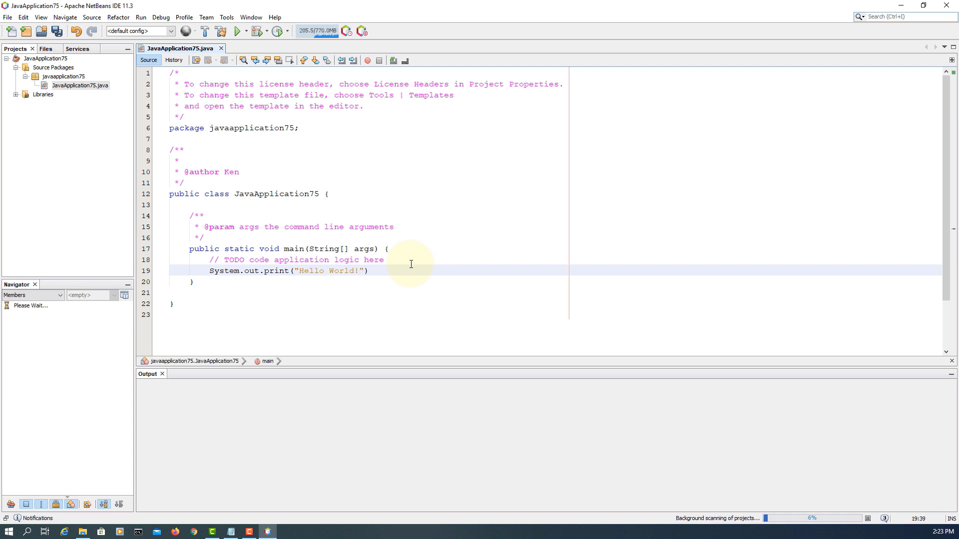
text(;)
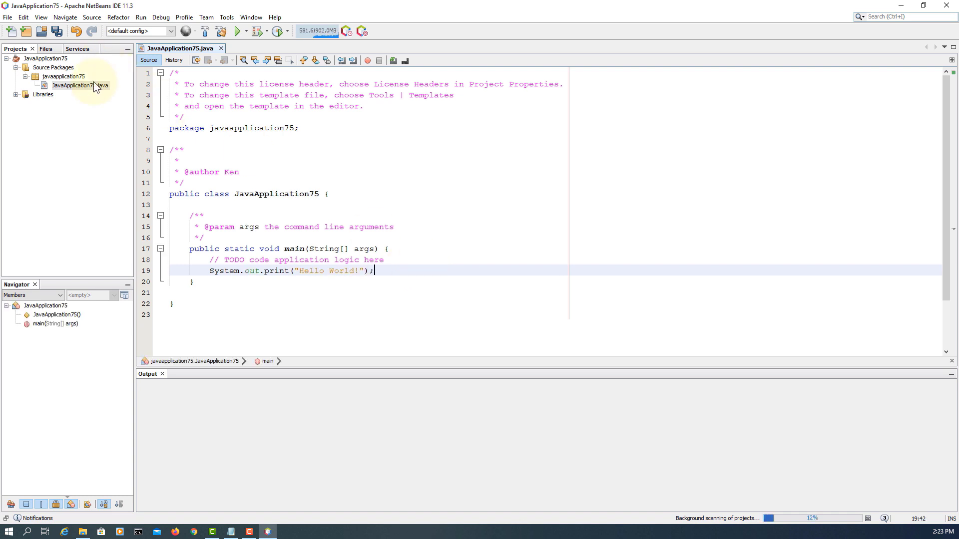
right_click(94, 84)
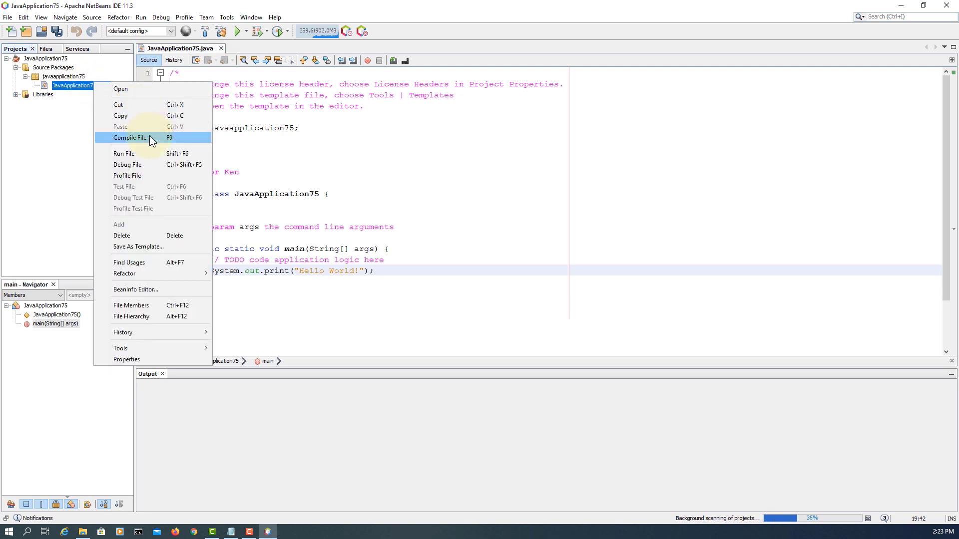
click(149, 137)
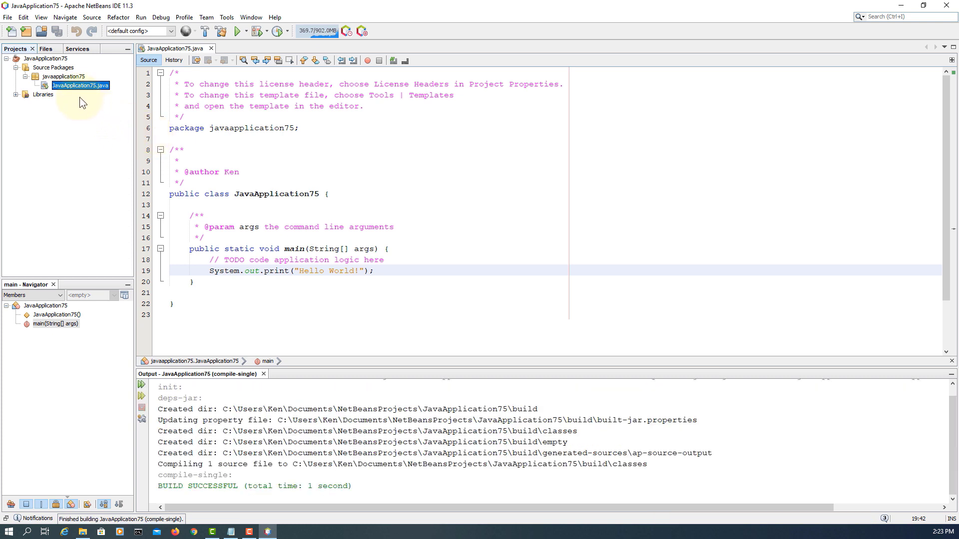
Step: Run JavaApplication75.java and highlight the Hello World! text in the output
right_click(104, 88)
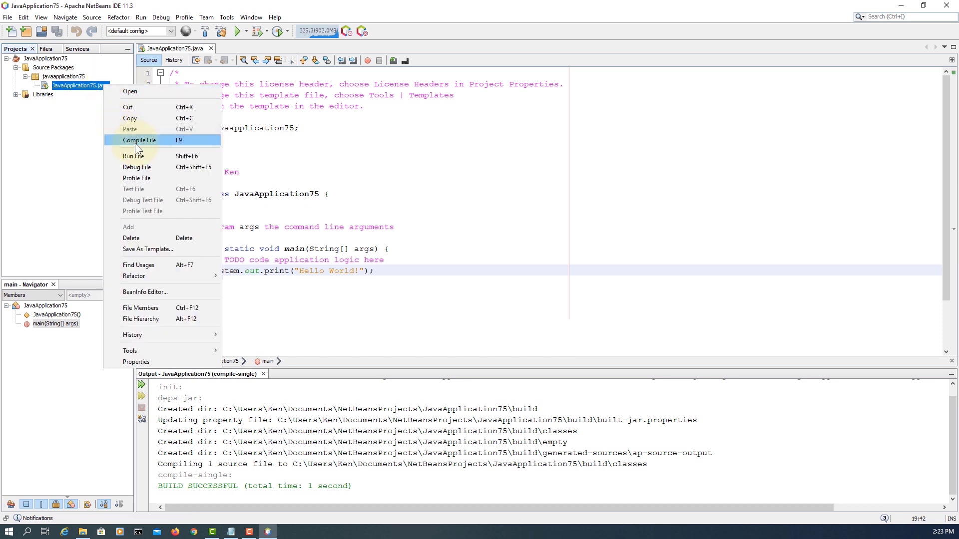
click(143, 159)
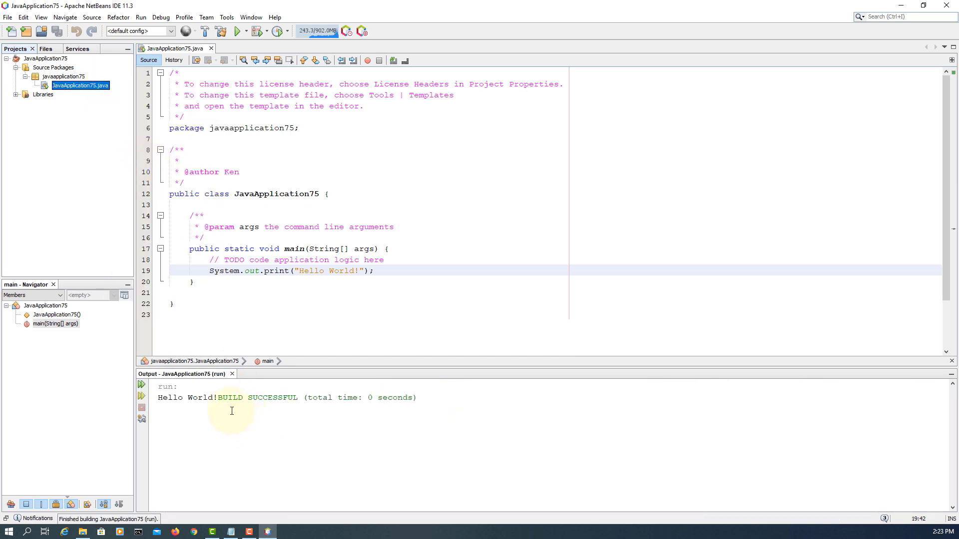
drag(218, 397, 157, 397)
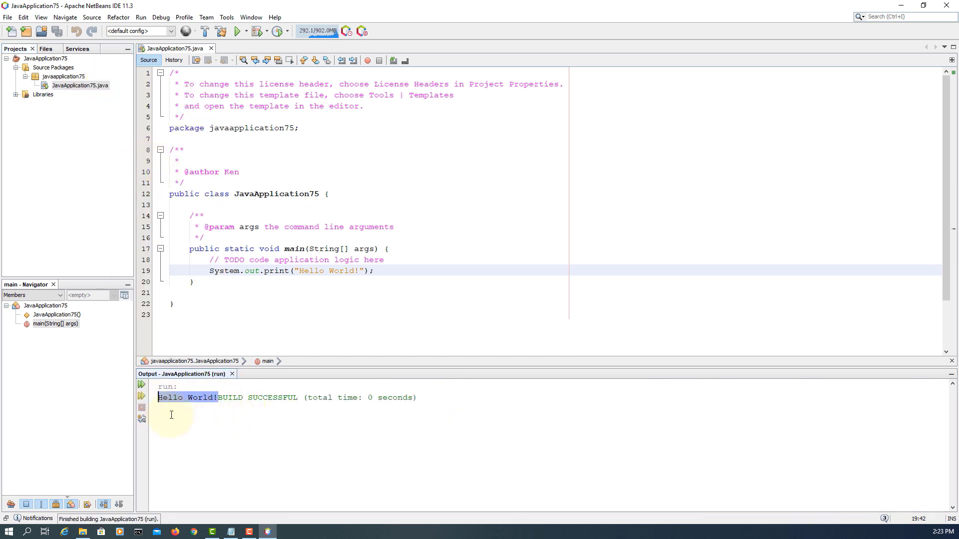
click(341, 301)
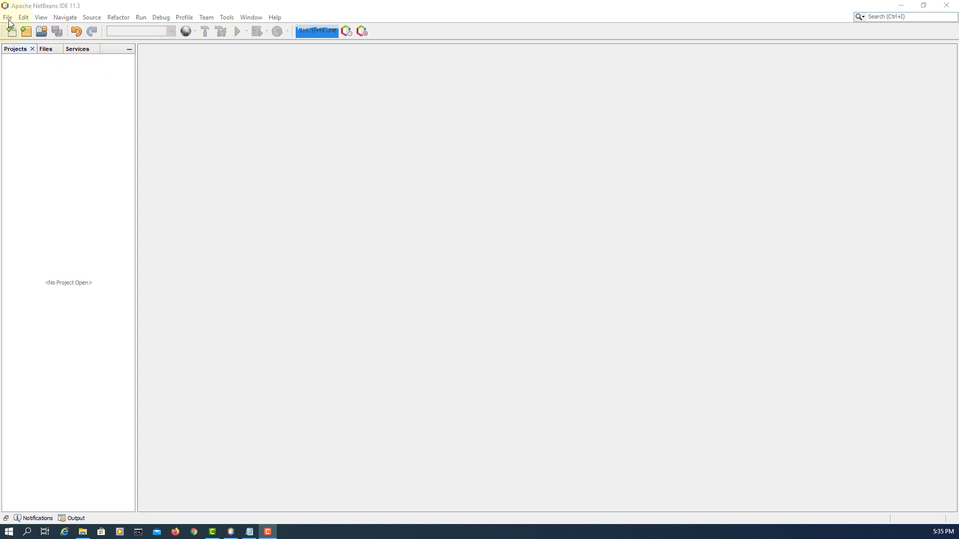
Step: Try to set up a JavaFX FXML Application project and a JavaFX Application project under Java with Ant, returning to the project type choice
click(8, 18)
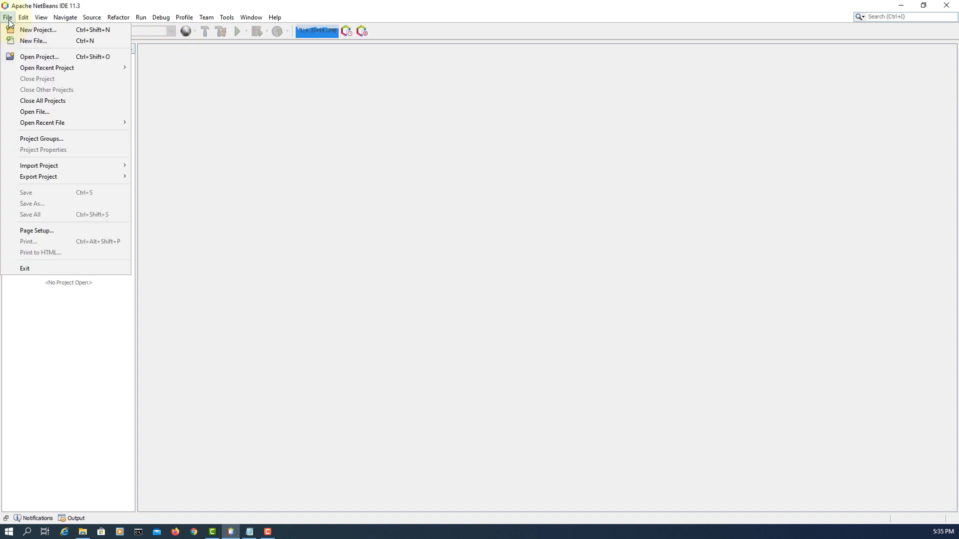
click(20, 29)
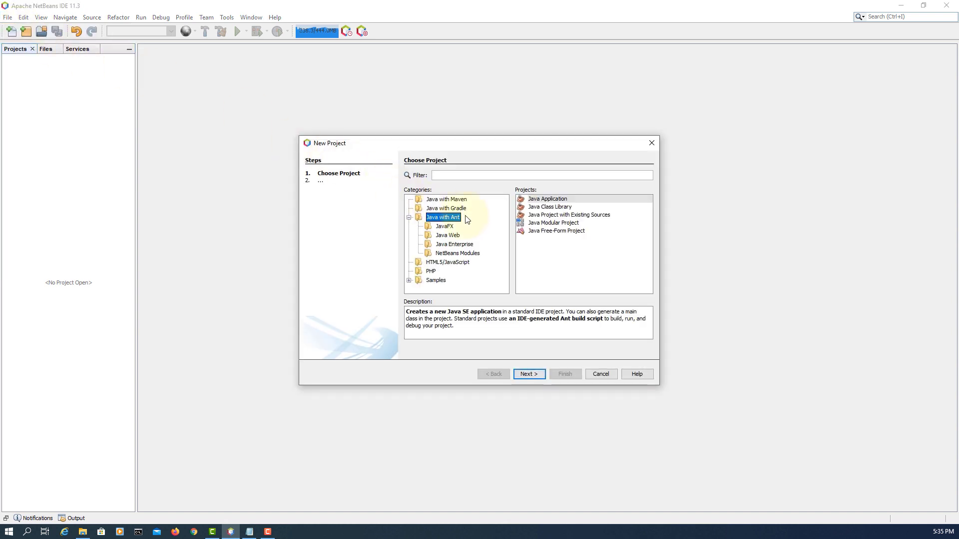
click(452, 227)
click(566, 215)
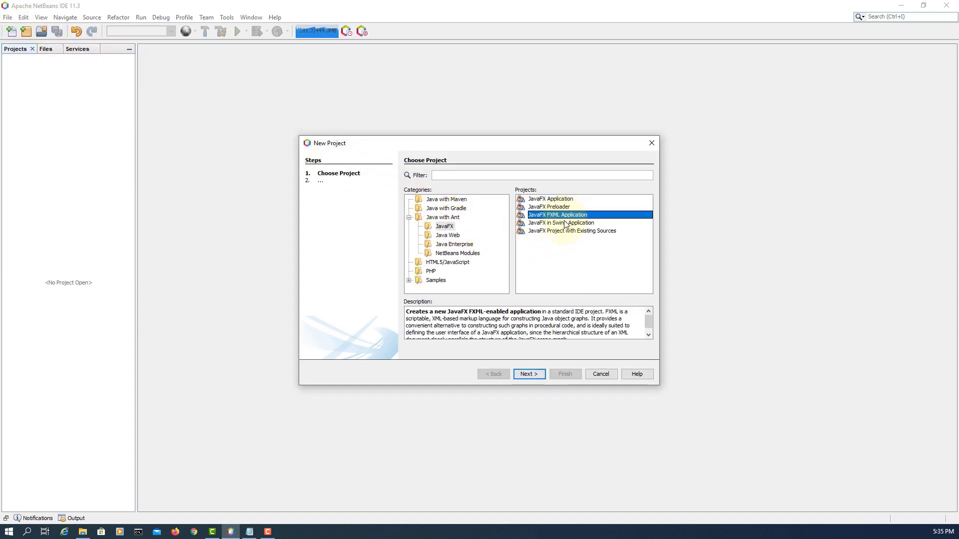
click(531, 373)
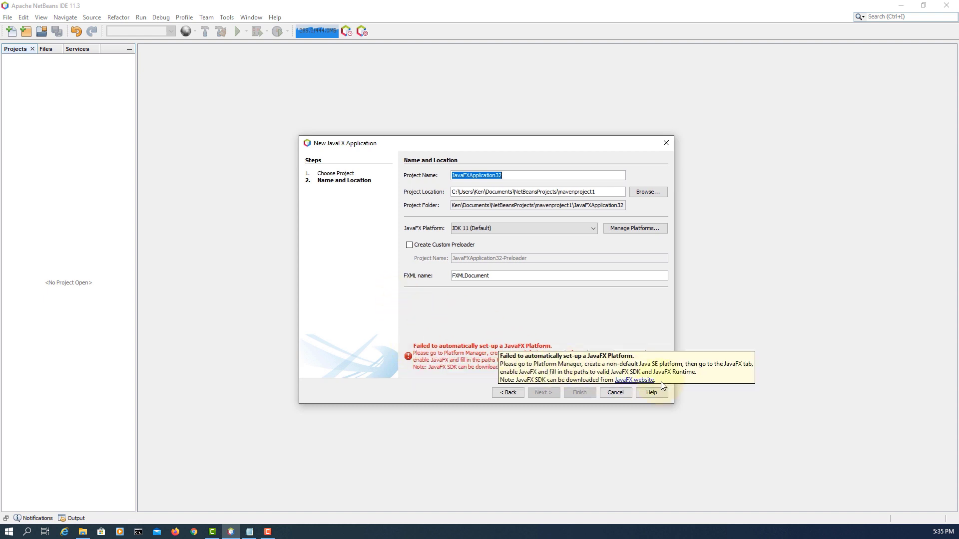
click(560, 367)
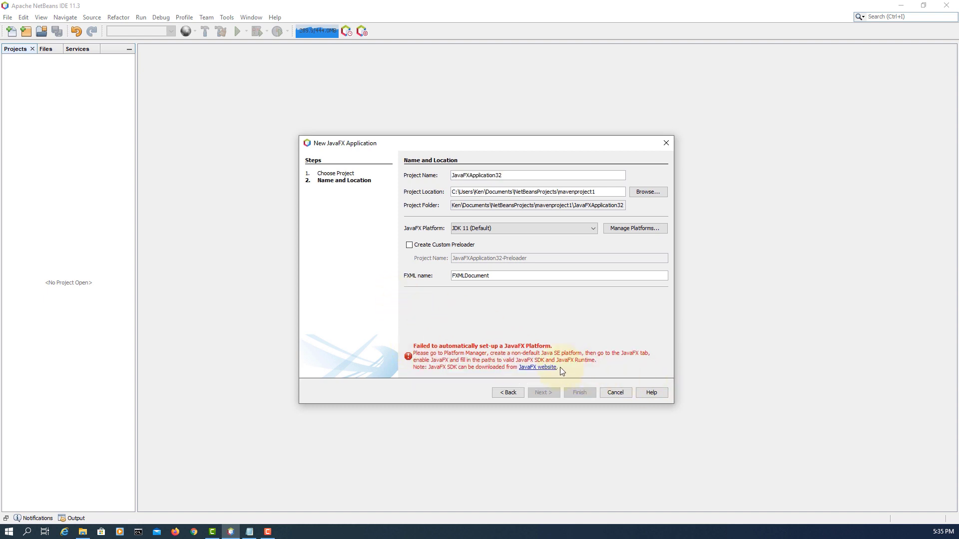
click(519, 393)
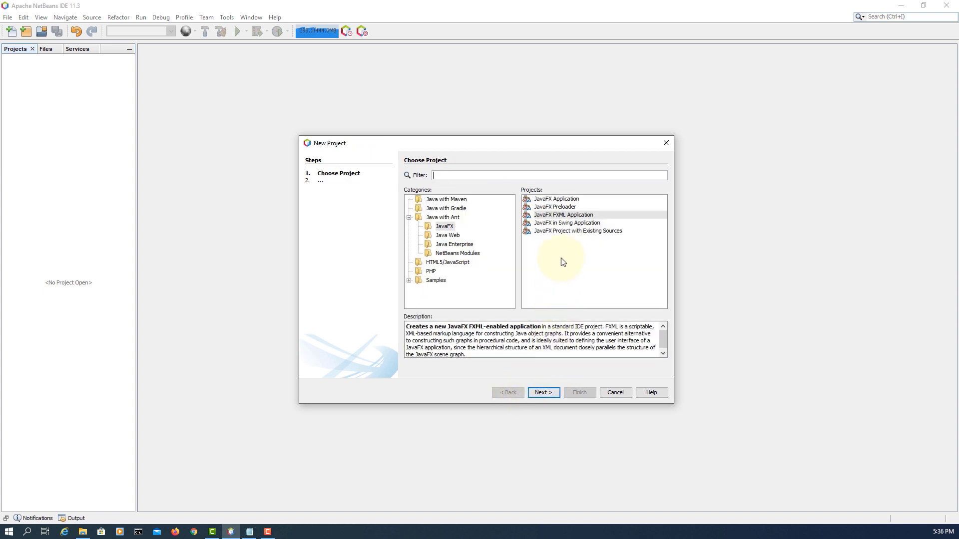
click(570, 199)
click(542, 392)
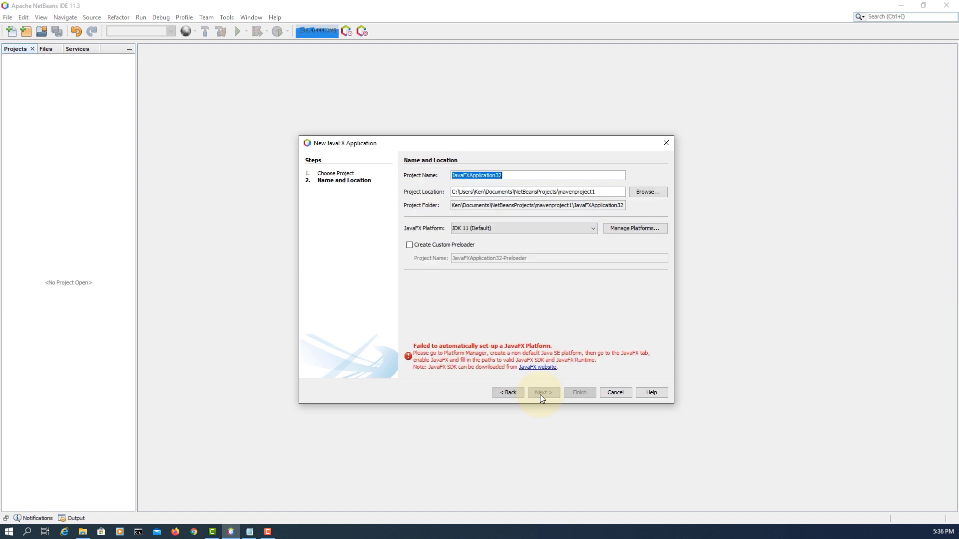
click(505, 393)
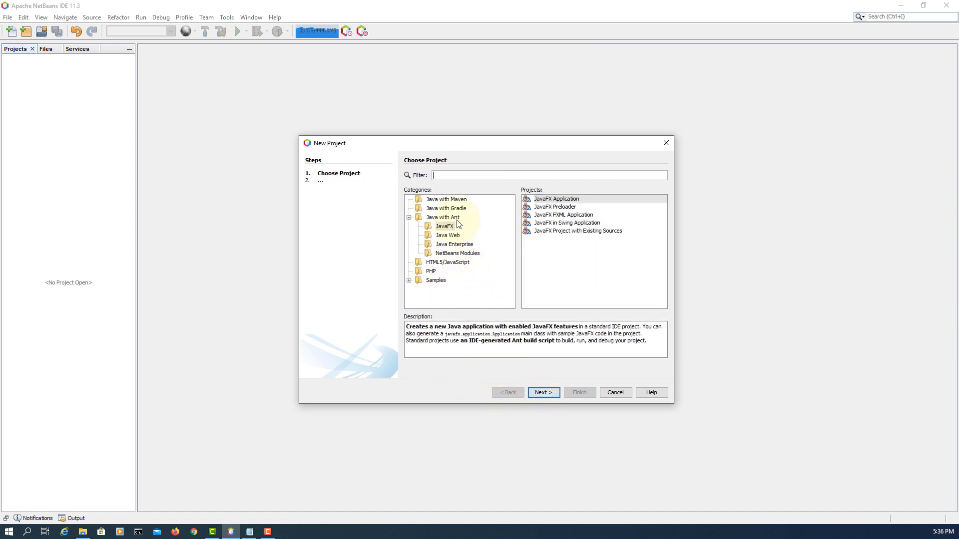
Step: Create a Java with Ant project of type Java Application named JavaApplication87, with its main class
click(443, 218)
click(554, 199)
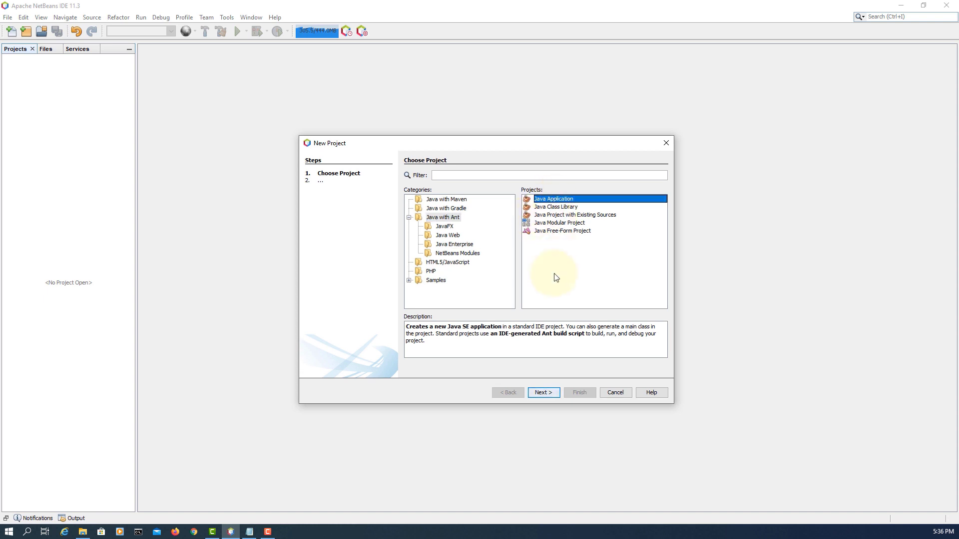
click(542, 393)
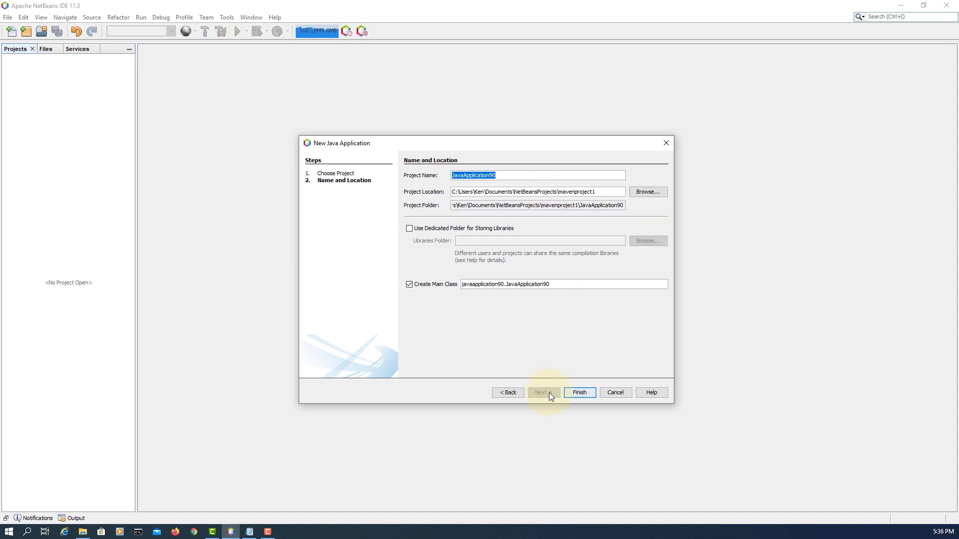
text(JavaApplication87)
click(575, 395)
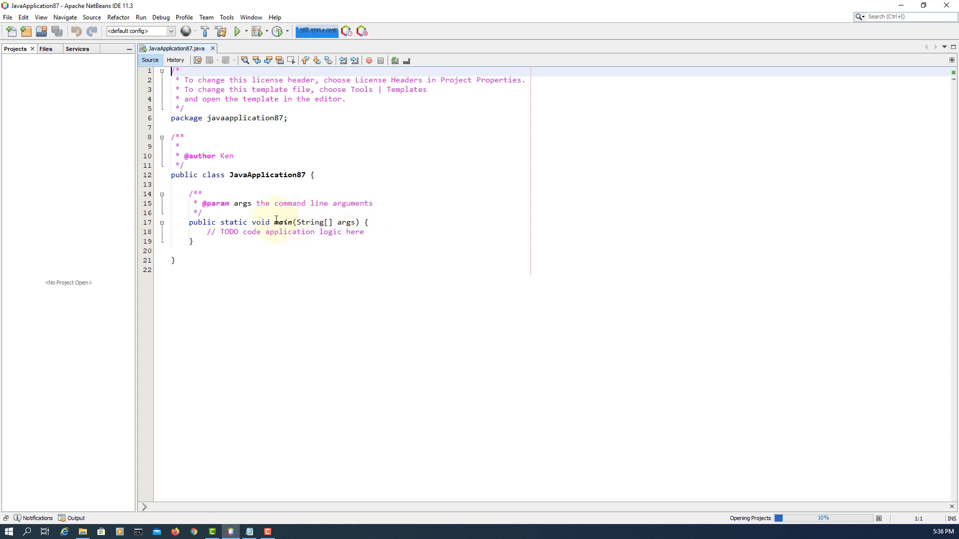
Step: Examine the generated class and main method, and expand the project's source packages down to JavaApplication87.java
drag(294, 224, 215, 214)
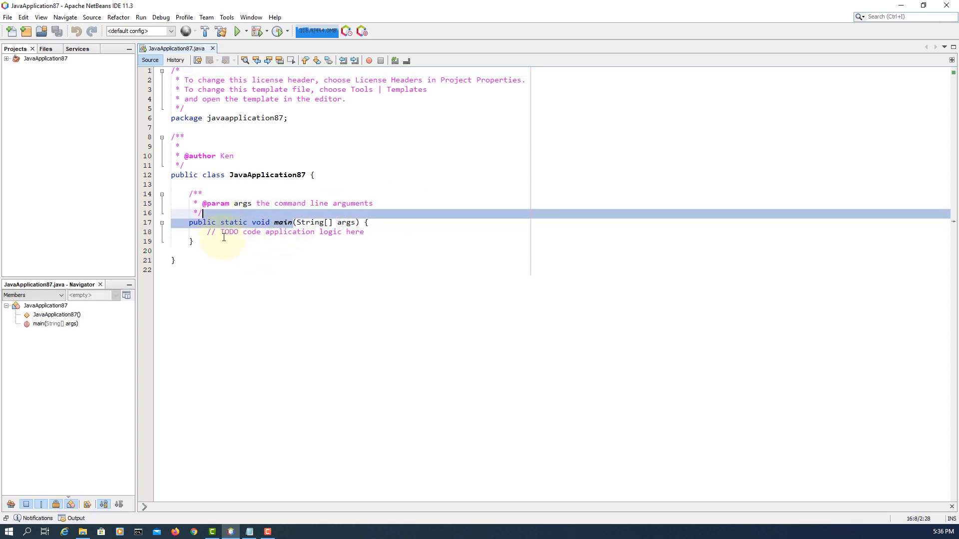
drag(249, 263, 194, 176)
click(7, 59)
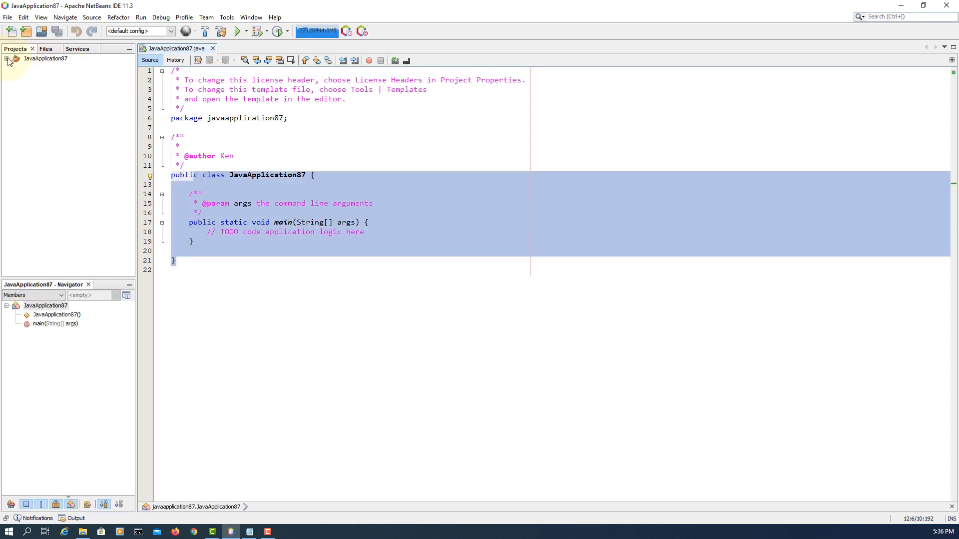
click(15, 68)
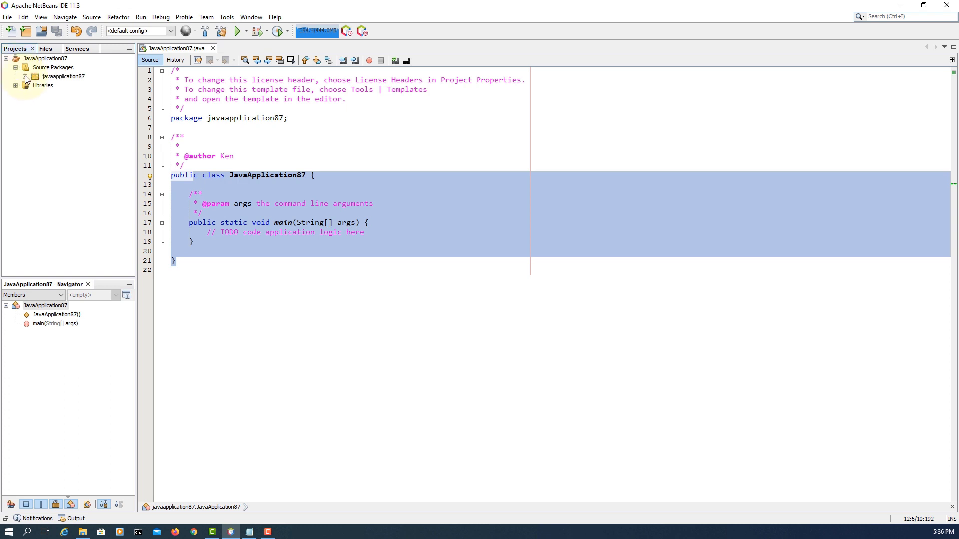
click(26, 77)
click(77, 86)
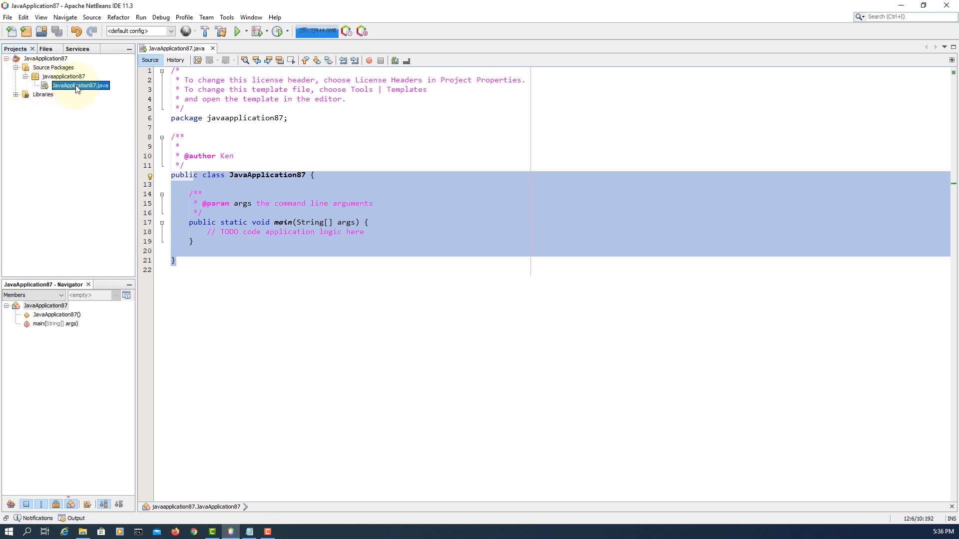
Step: Add a JavaFX Main Class named FXMain to the javaapplication87 package
right_click(82, 76)
mouse_move(165, 84)
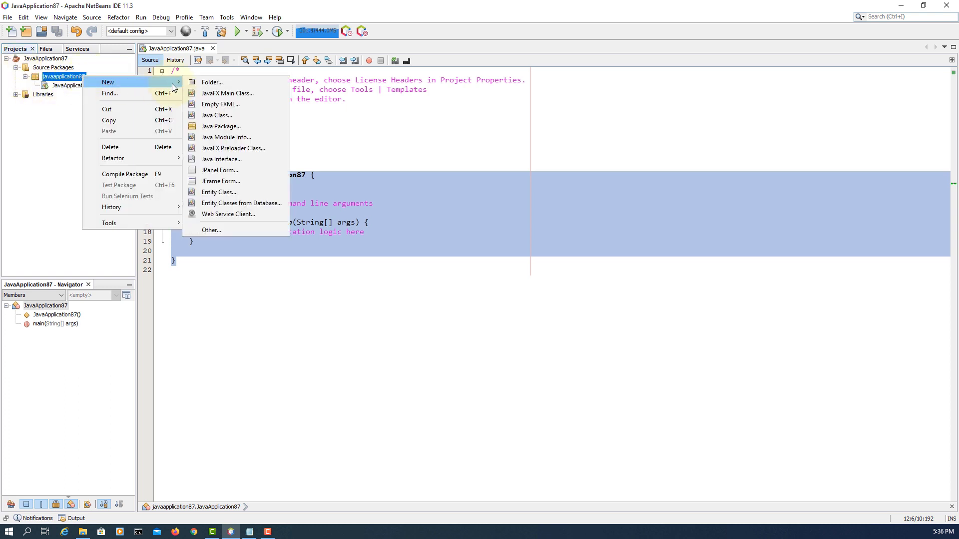
click(234, 95)
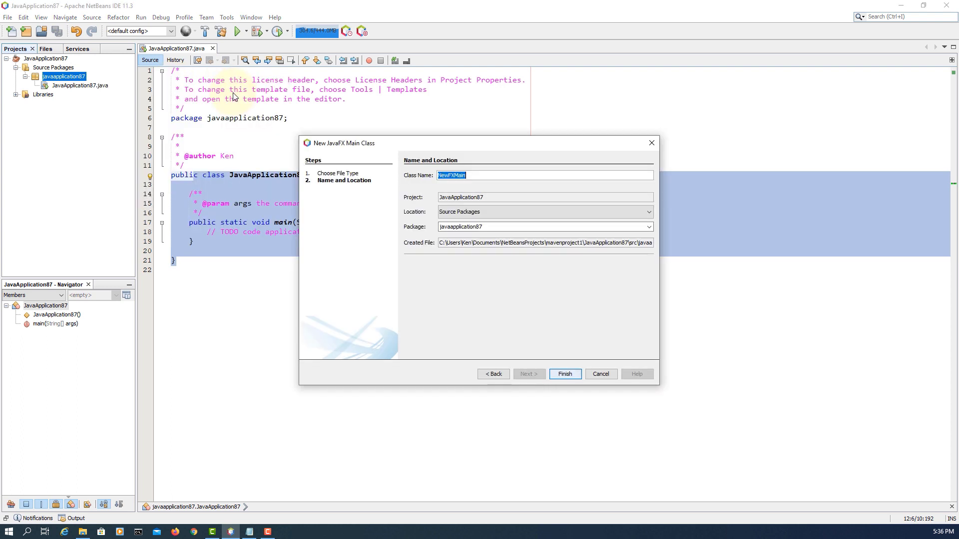
click(432, 171)
key(Delete)
key(Delete)
key(Delete)
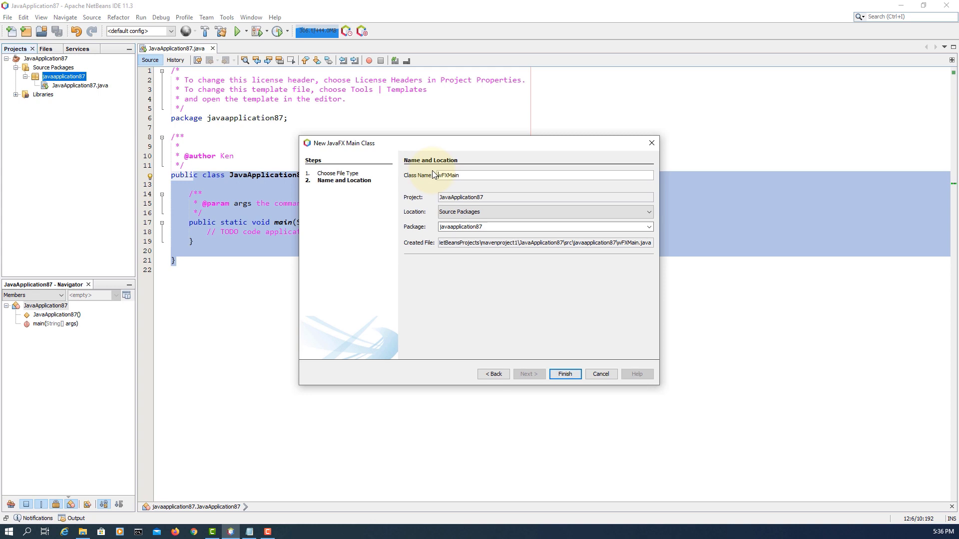
key(Tab)
key(shift+Tab)
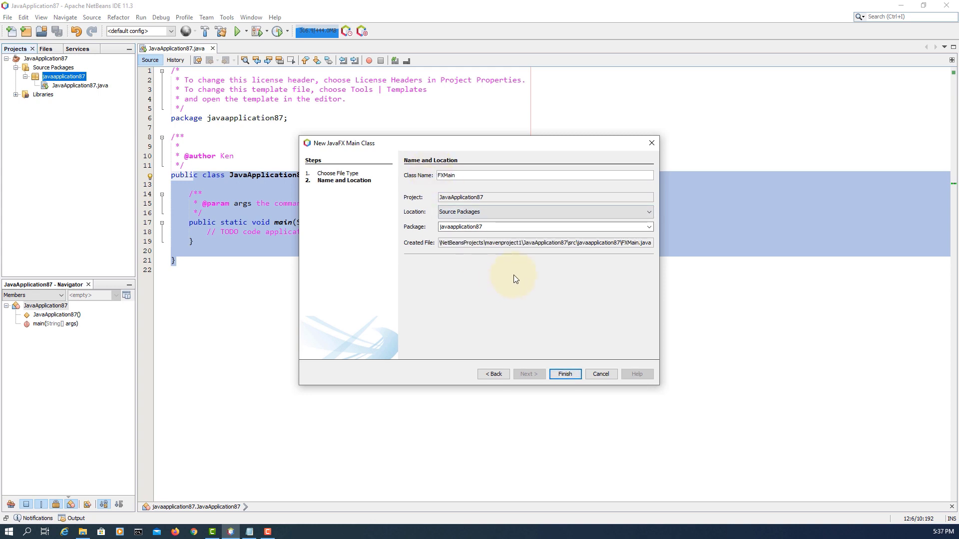
click(565, 374)
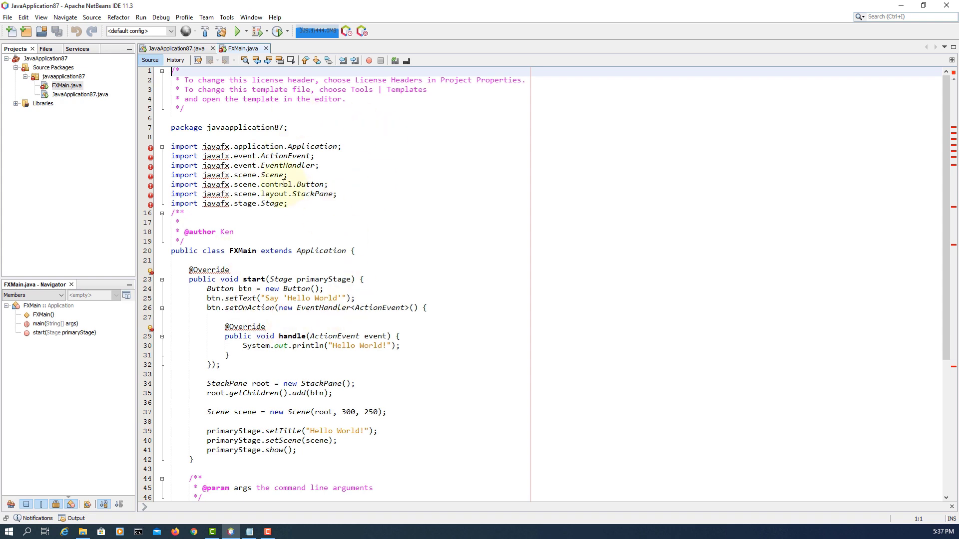
Step: Collapse the licence header, the class author comment and the main method's comment in FXMain.java
click(162, 71)
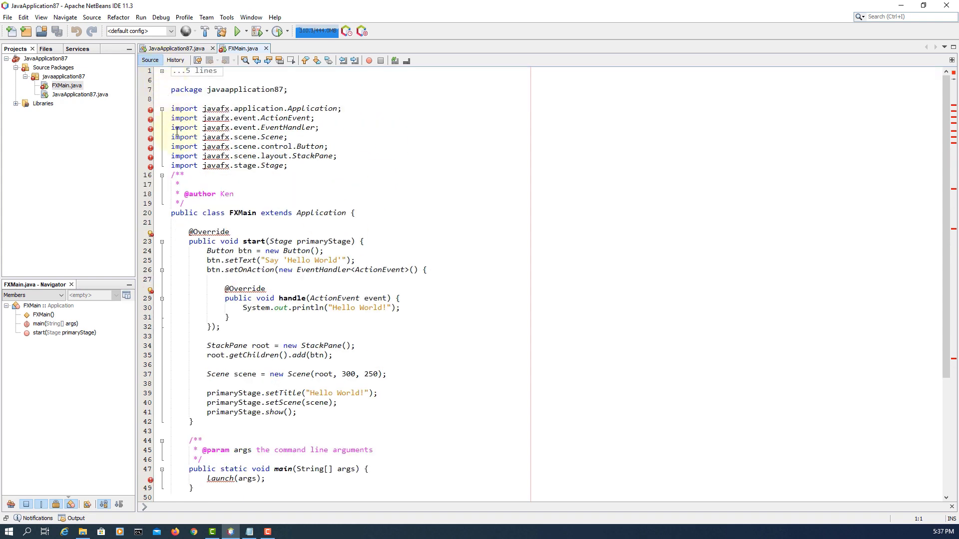
click(162, 175)
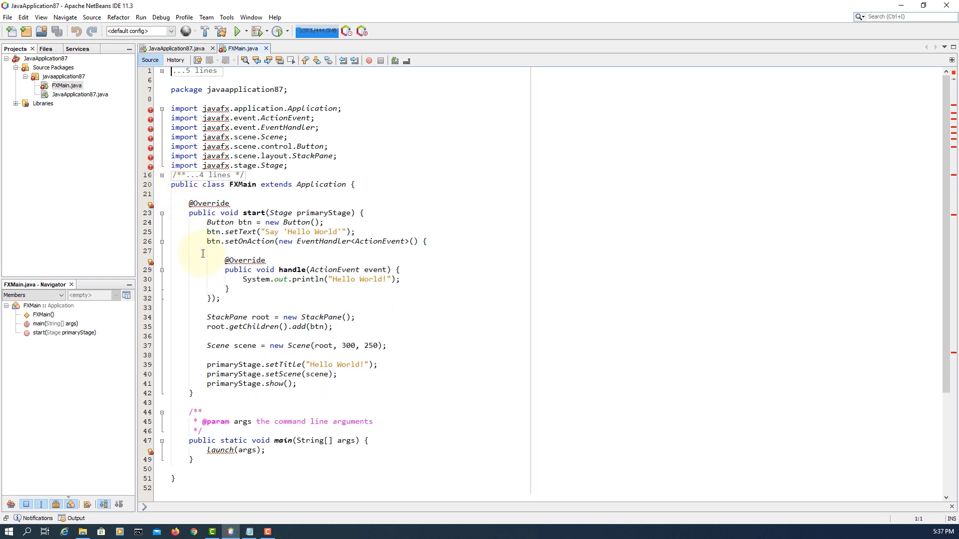
click(162, 413)
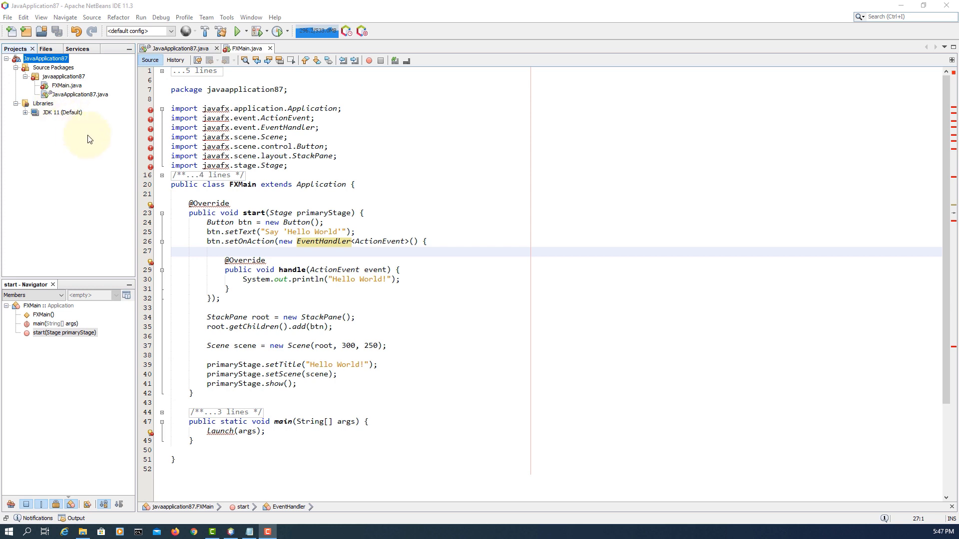
Step: Open the Ant Library Manager and view the classpath of the javafx-sdk-11.0.2 library
click(227, 17)
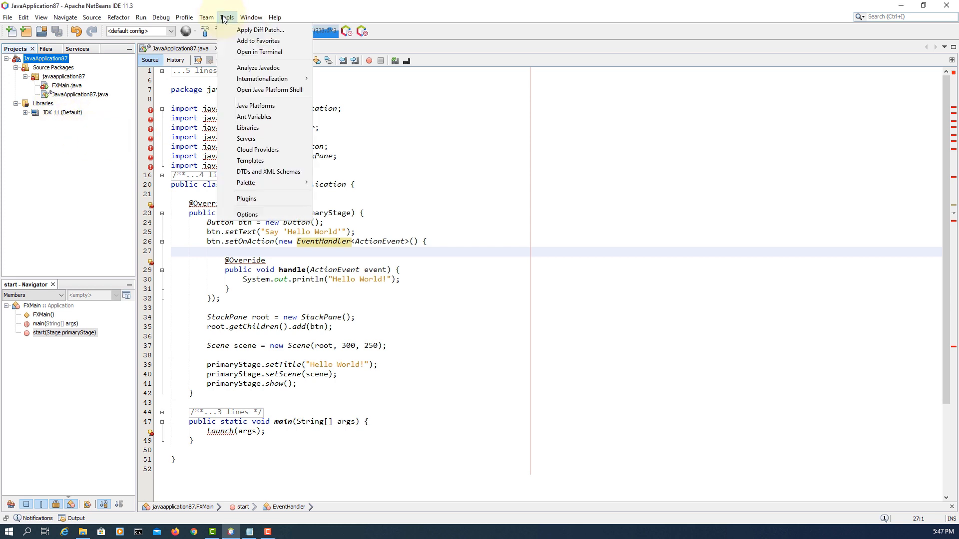
click(285, 129)
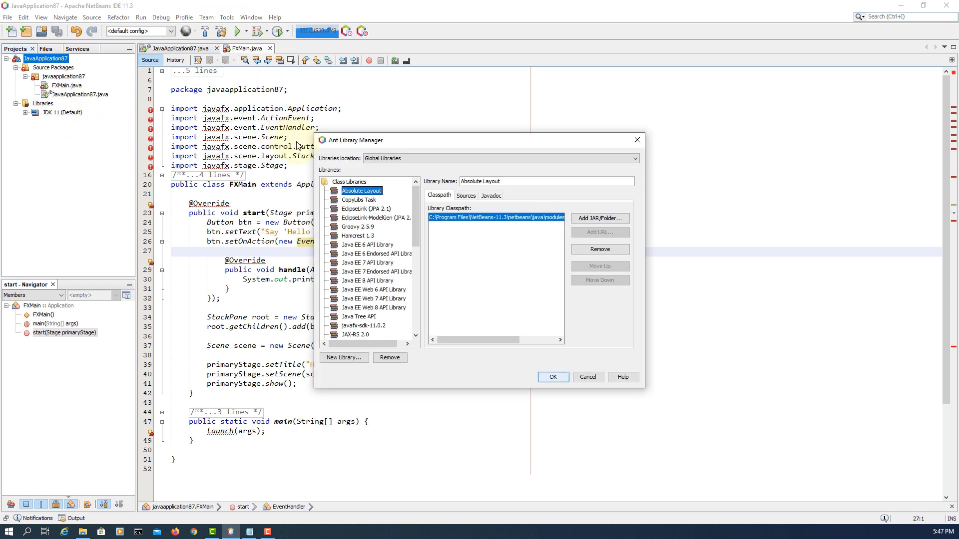
scroll(387, 252, down, 3)
scroll(387, 252, down, 2)
click(380, 218)
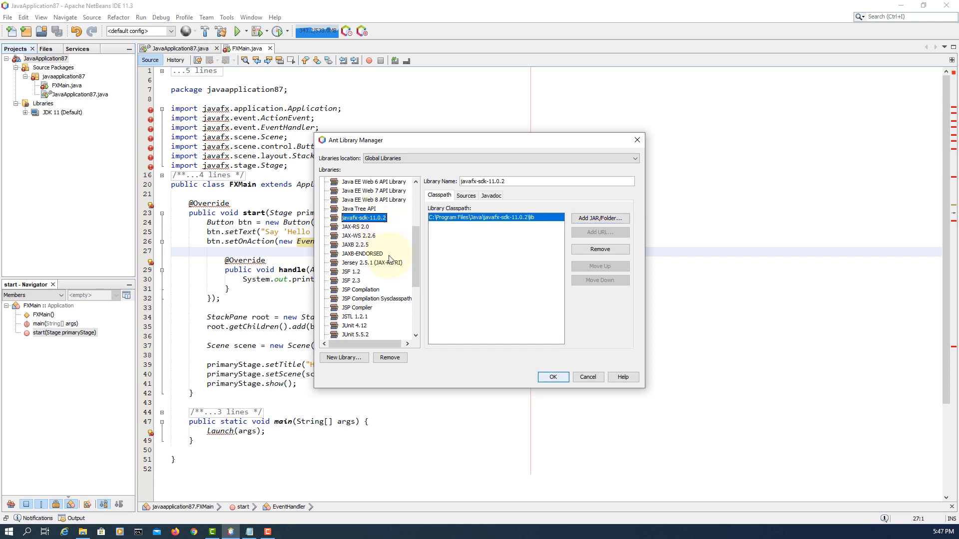
Step: Create a new class library named javafx-sdk-14 in the Ant Library Manager, copying the name from the SDK folder
click(355, 355)
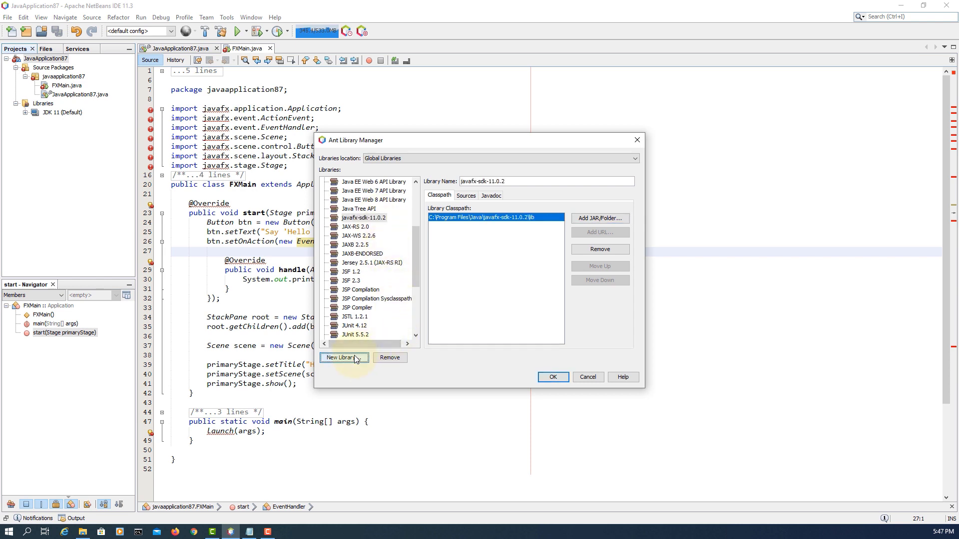
click(82, 531)
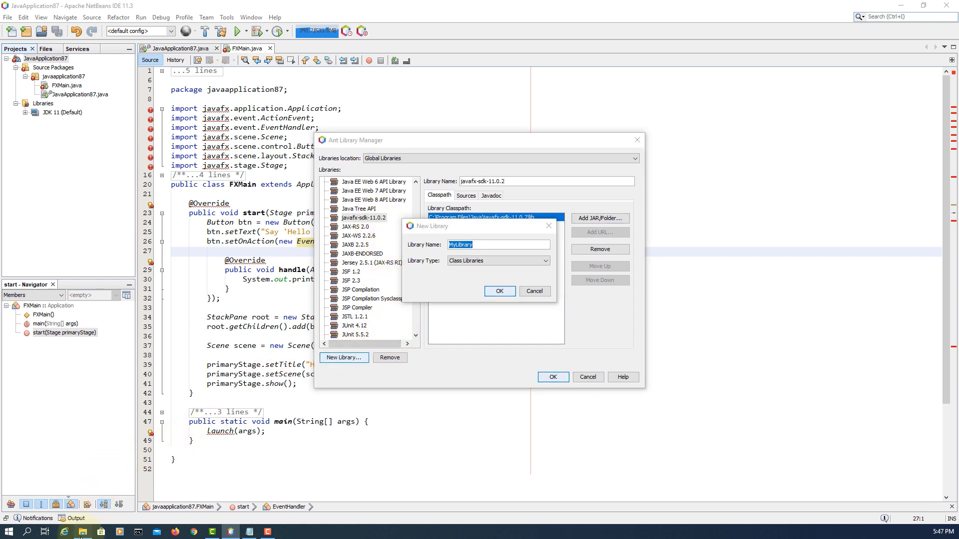
click(173, 219)
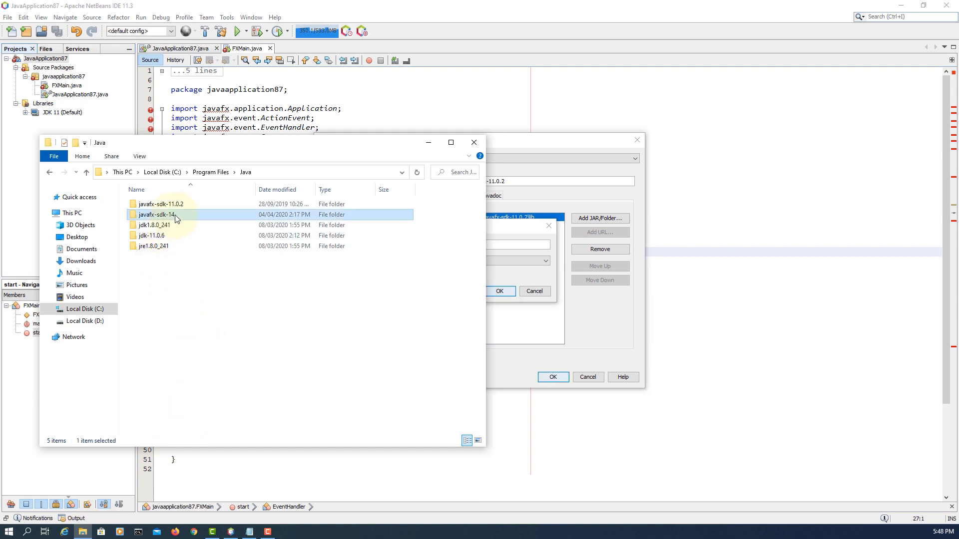
click(175, 215)
key(ctrl+c)
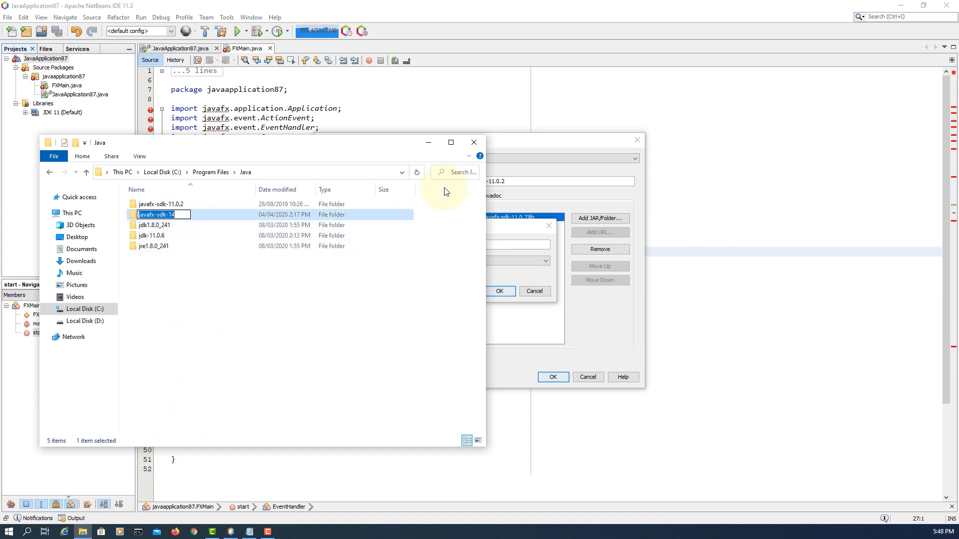
click(505, 145)
key(ctrl+v)
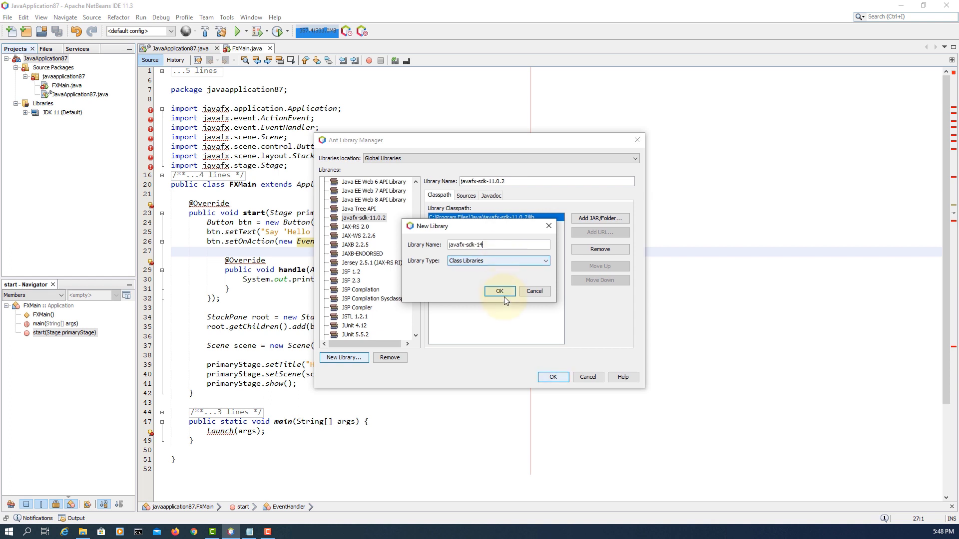
click(500, 291)
scroll(376, 315, up, 3)
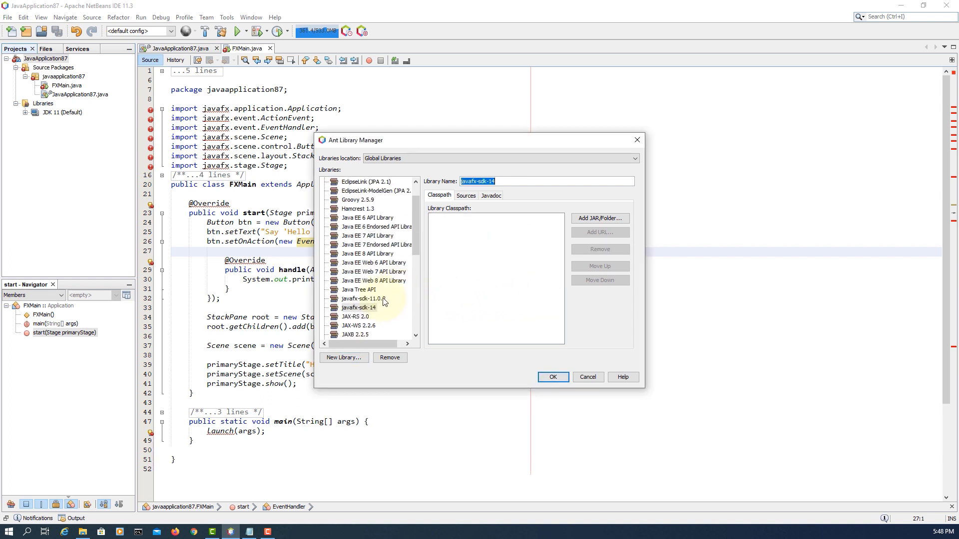
Step: Add the lib folder of javafx-sdk-14 to the new library's classpath and save the library settings
click(619, 220)
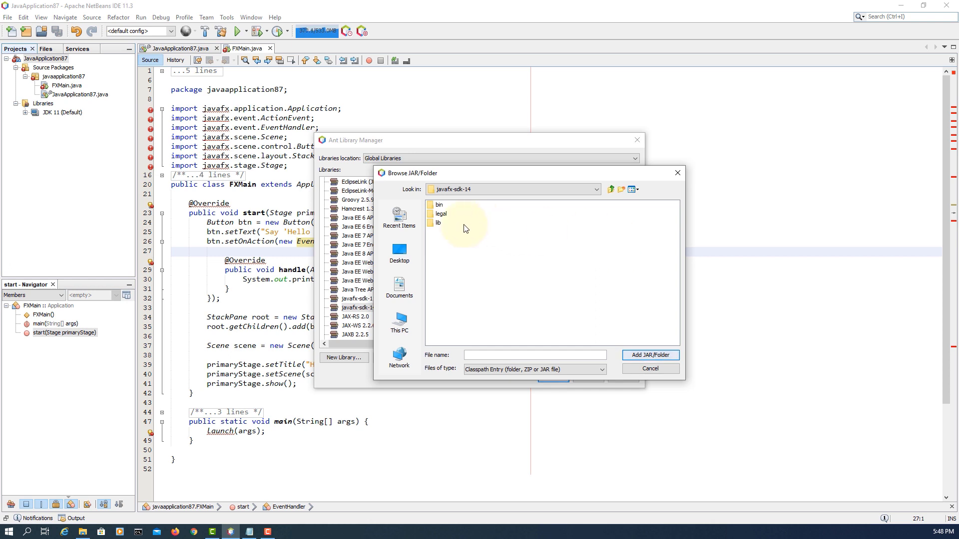
click(440, 223)
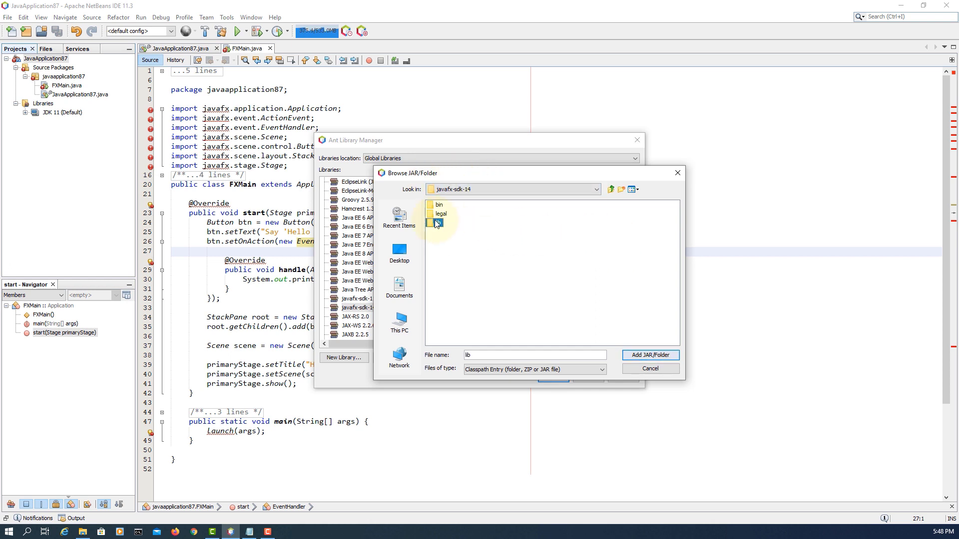
click(644, 356)
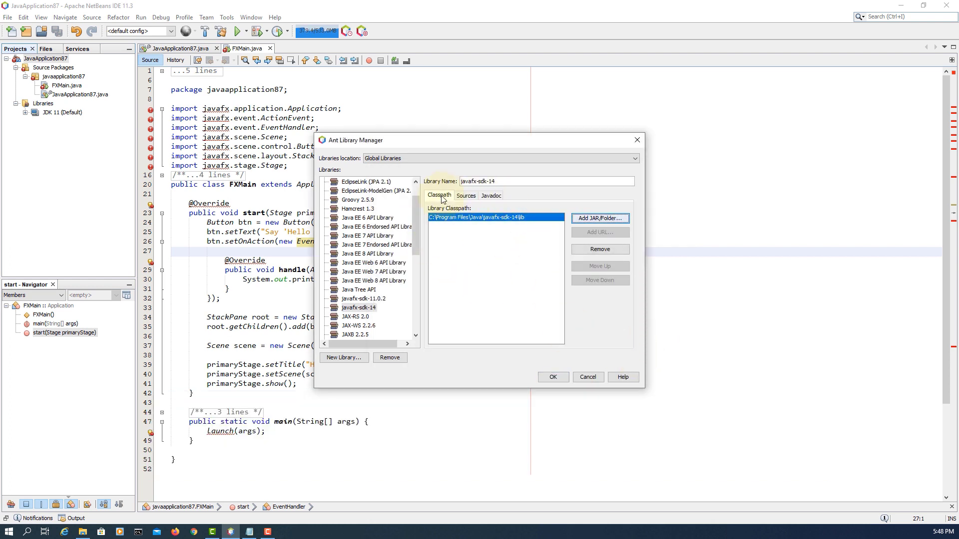
click(553, 377)
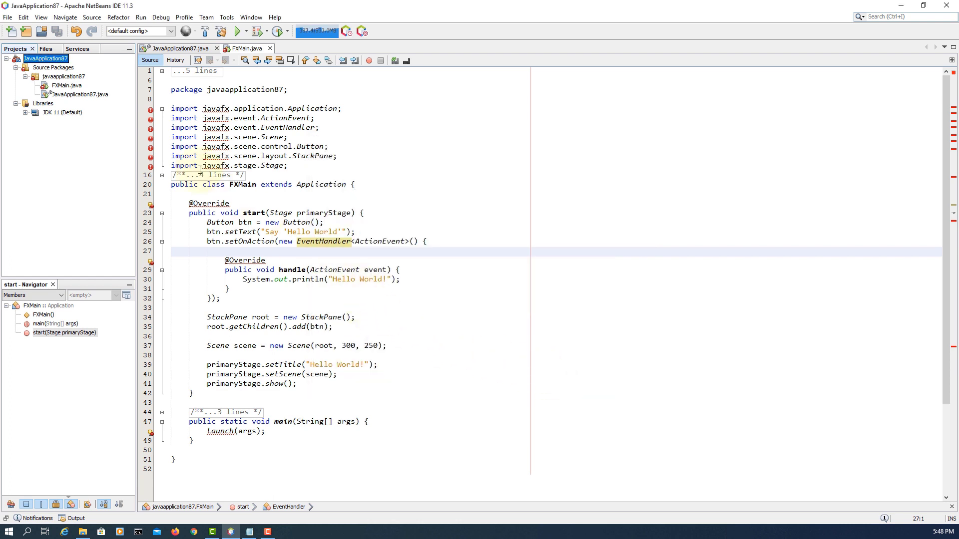
Step: Add the javafx-sdk-14 library to the compile-time modulepath in the JavaApplication87 project properties
right_click(61, 59)
click(119, 348)
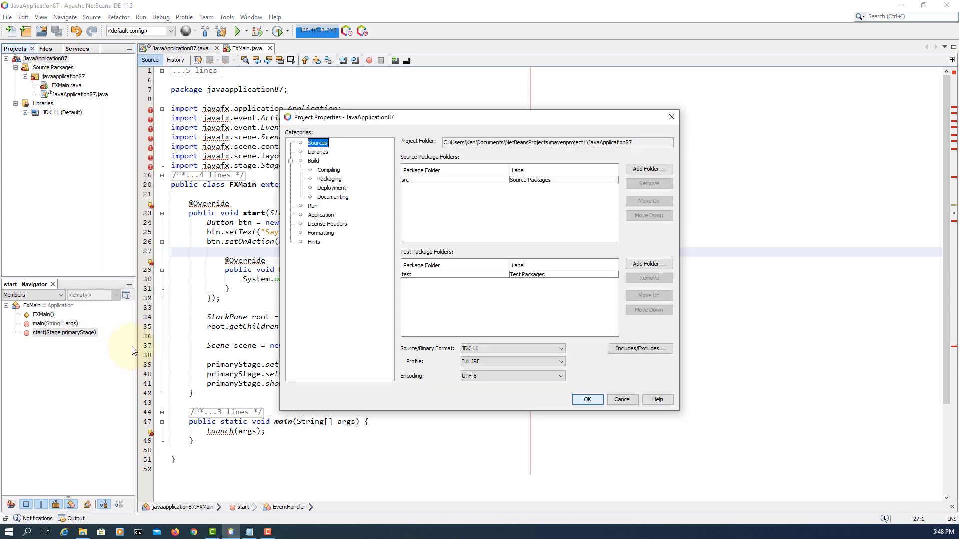
click(318, 153)
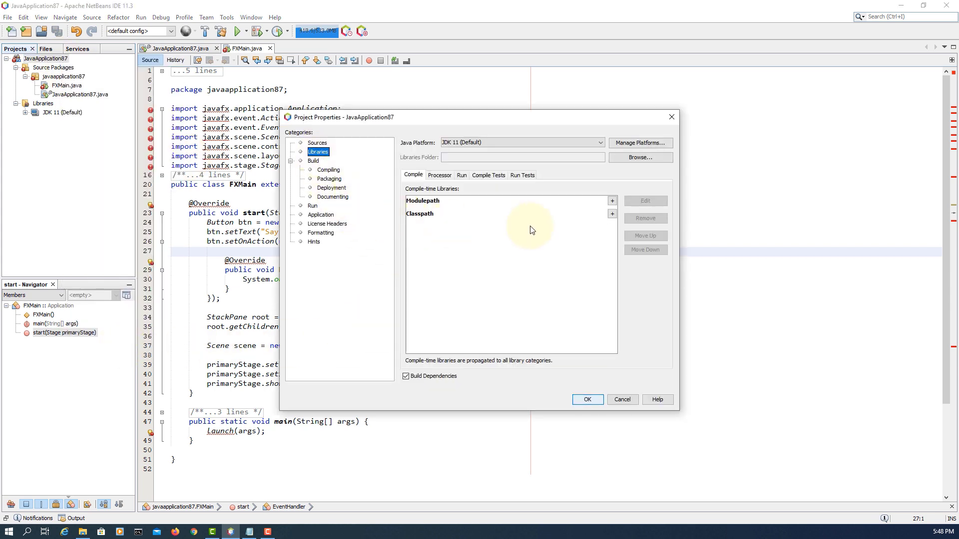
click(612, 201)
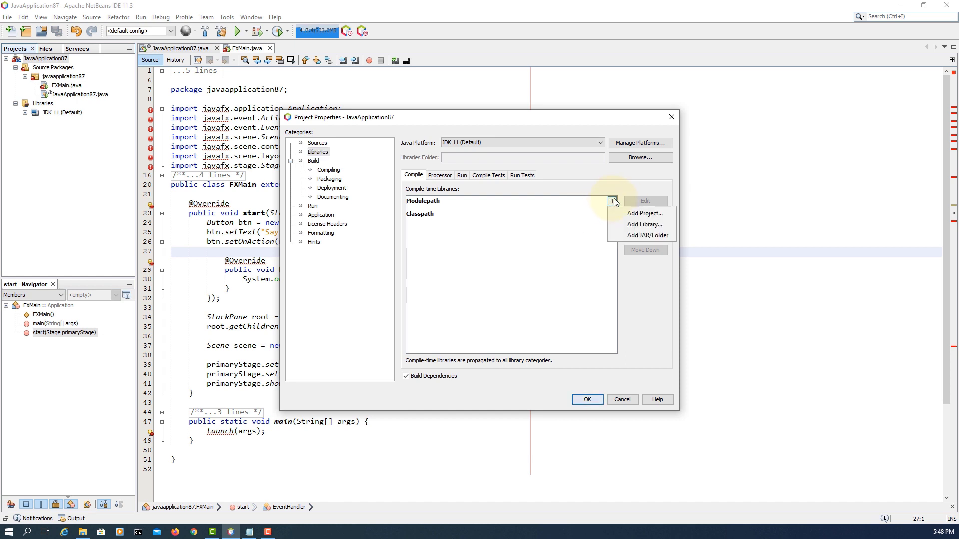
click(643, 226)
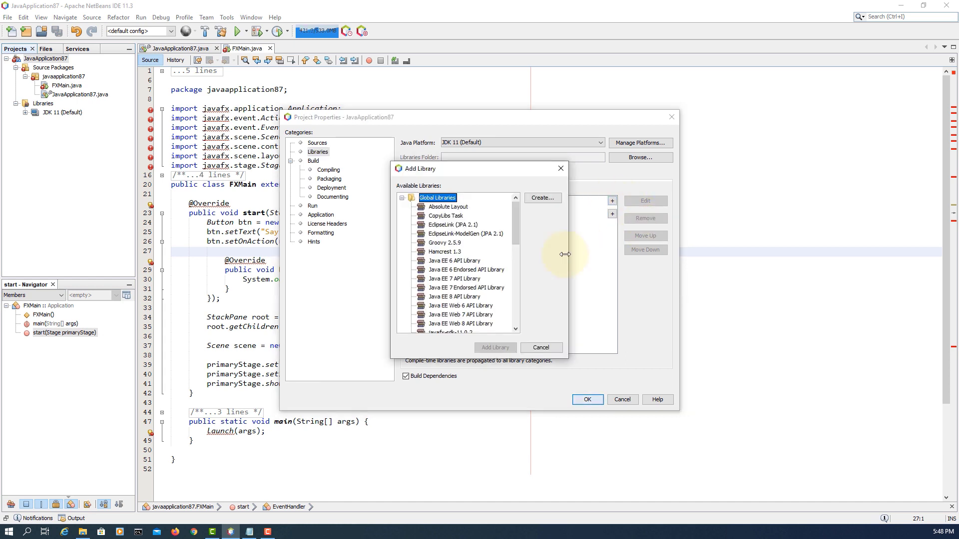
scroll(475, 261, down, 5)
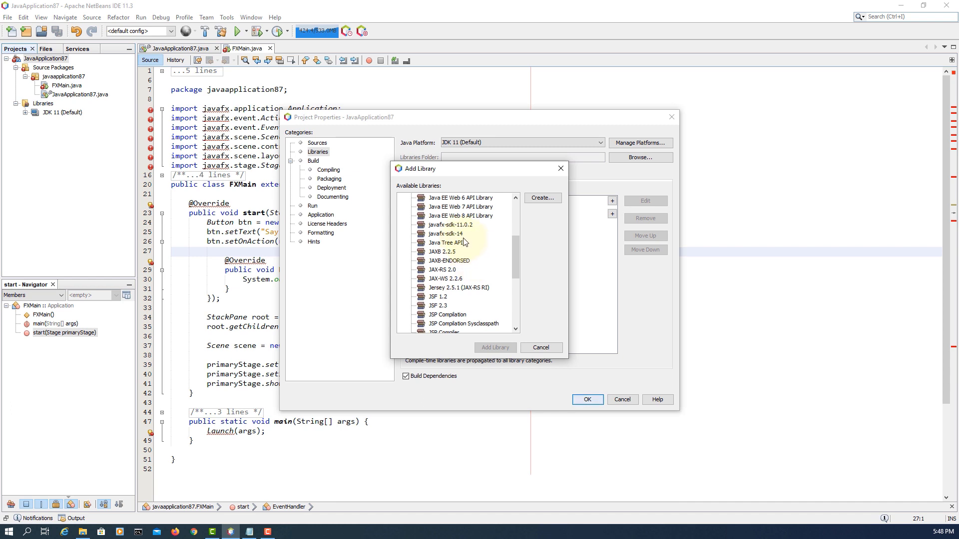
click(447, 234)
click(497, 348)
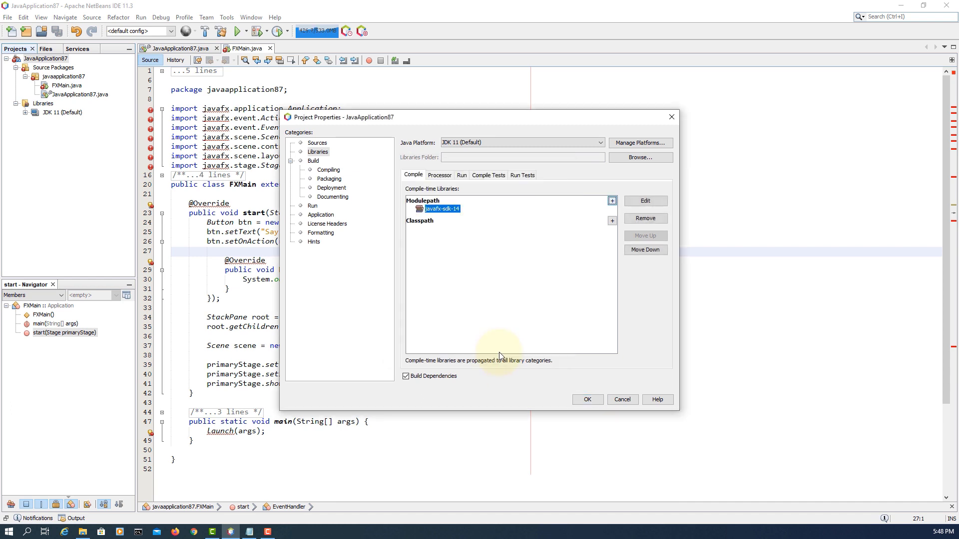
Step: Add javafx.base.jar, javafx.controls.jar, javafx.fxml.jar and javafx.graphics.jar from the javafx-sdk-14 lib folder to the compile-time classpath and save the properties
click(612, 220)
click(639, 254)
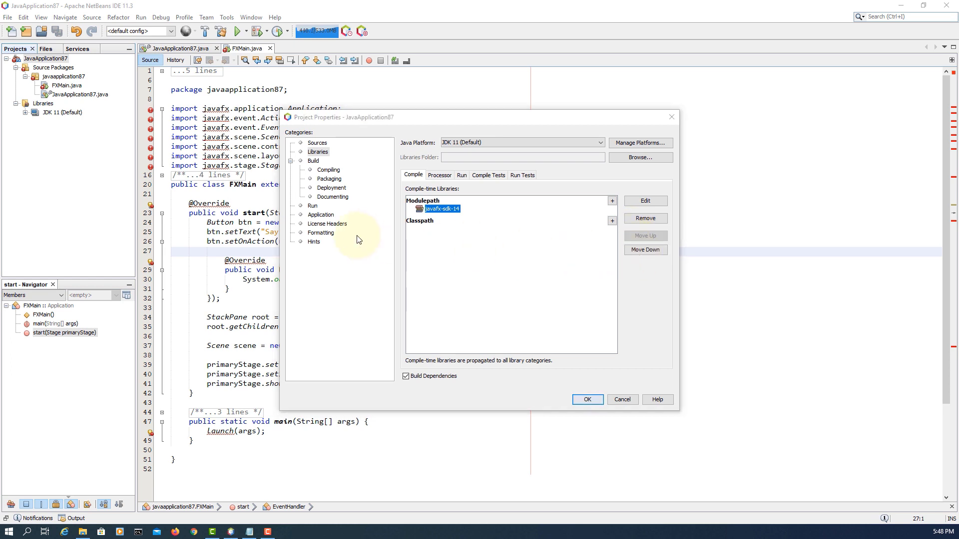
double_click(322, 198)
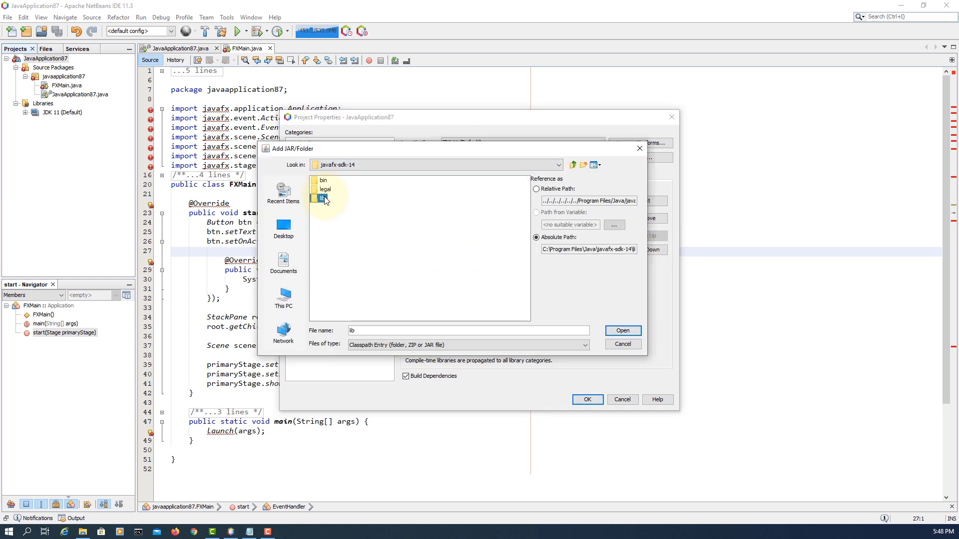
click(342, 183)
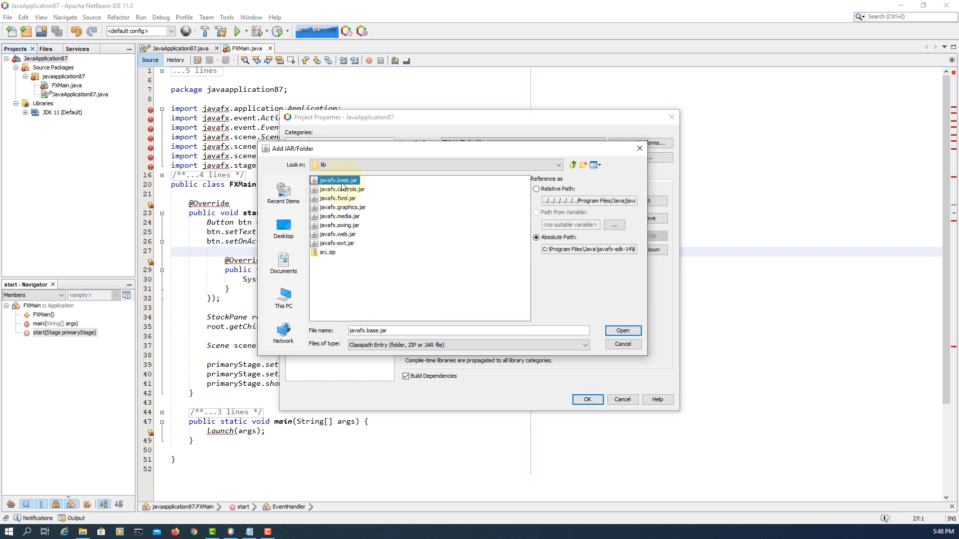
shift+click(350, 208)
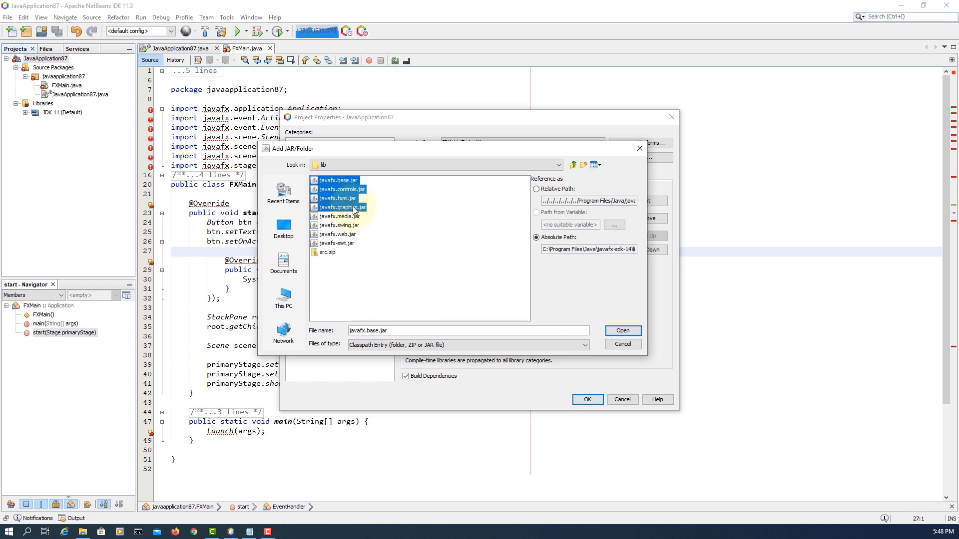
click(623, 330)
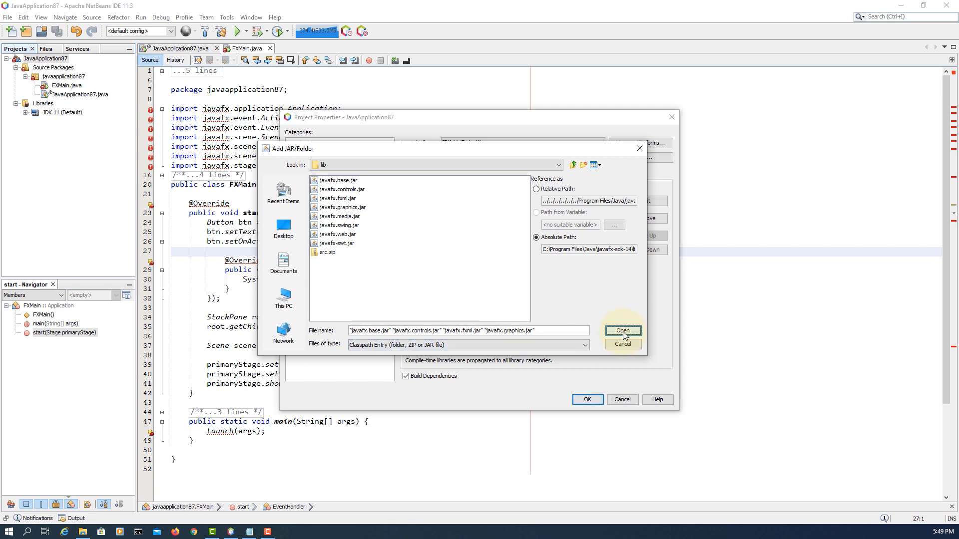
click(588, 399)
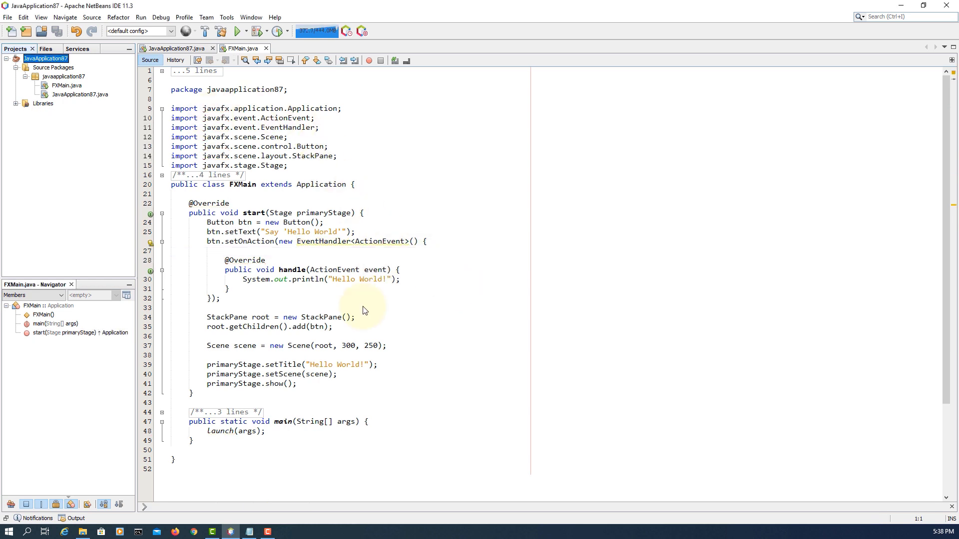
Step: Clean and build the JavaApplication87 project and run FXMain.java
right_click(60, 60)
click(98, 90)
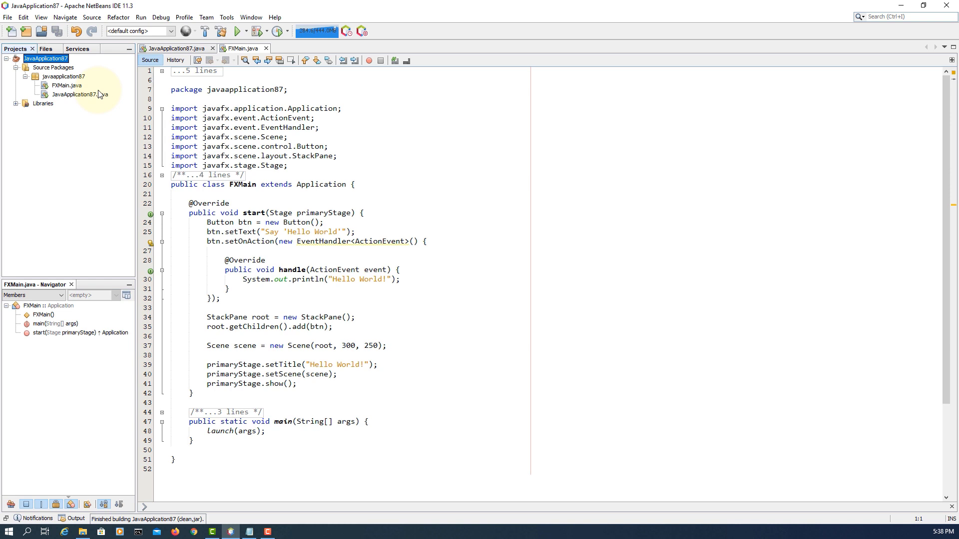
right_click(78, 88)
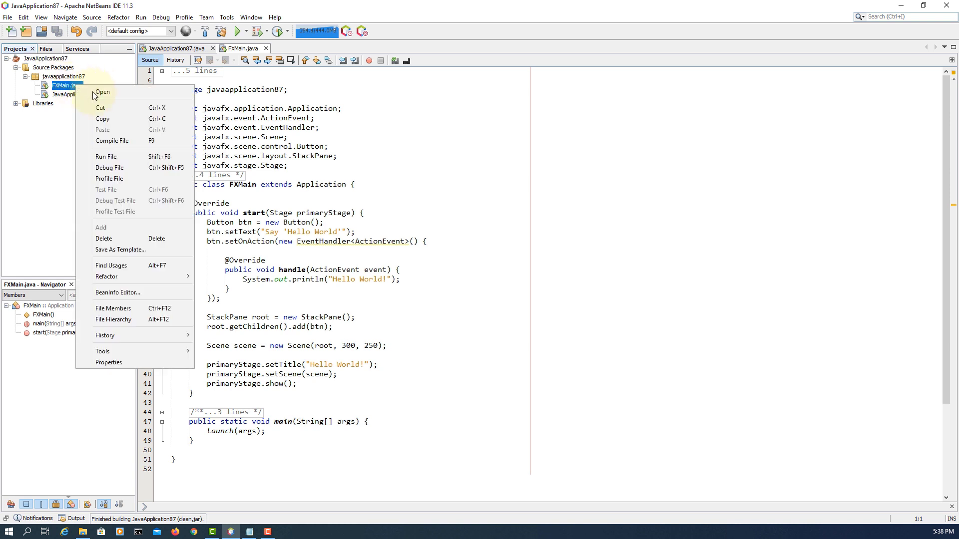
click(119, 157)
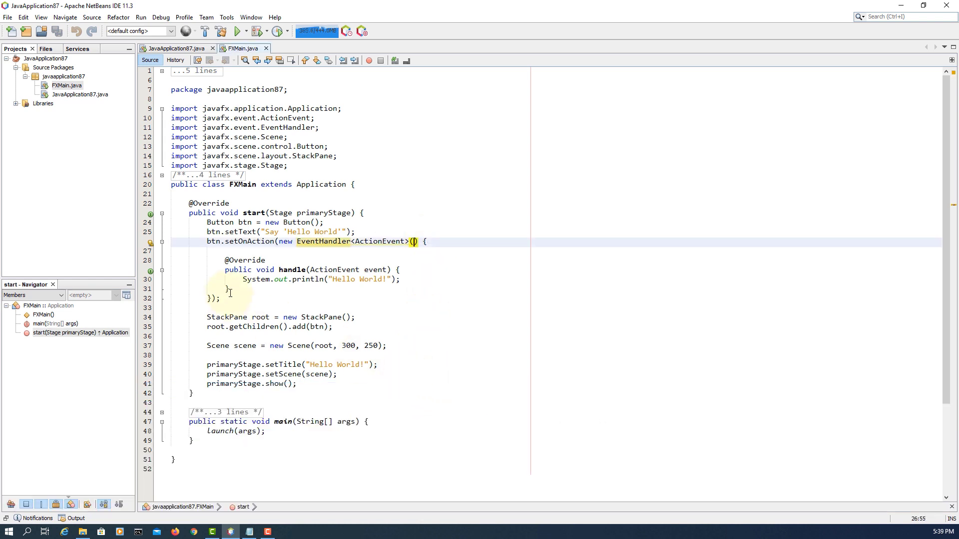
Step: Switch the JavaApplication87 project to the JavaFX deployment model, using the existing application class javaapplication87.FXMain
right_click(61, 59)
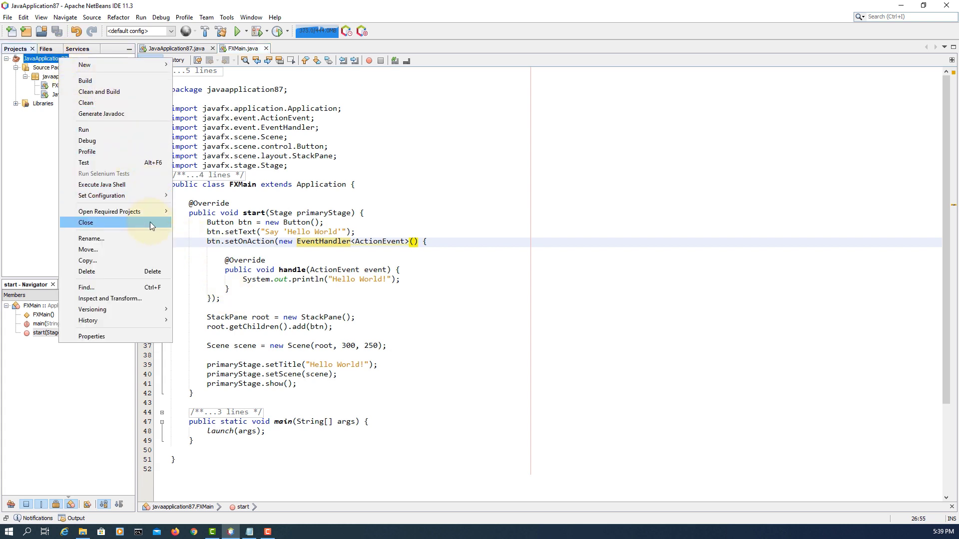
click(141, 337)
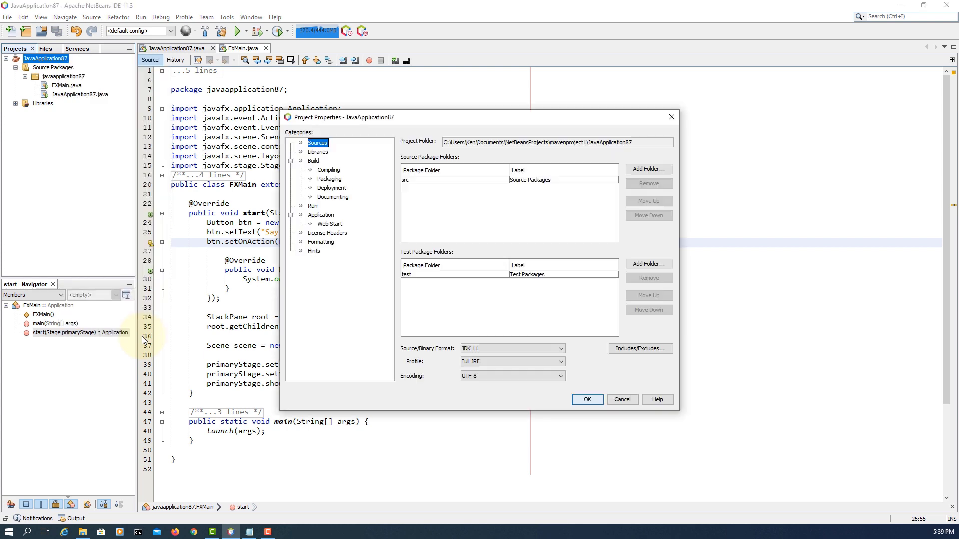
click(332, 188)
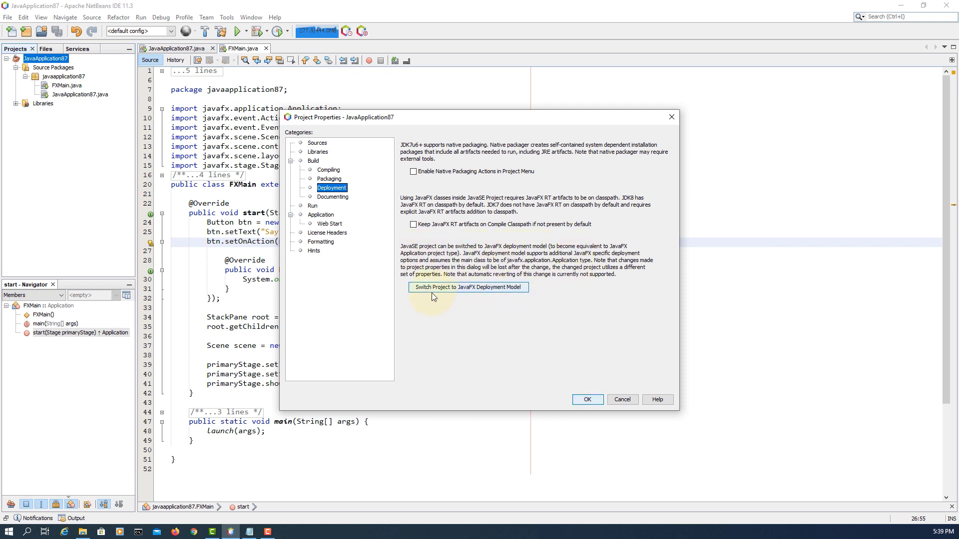
click(461, 288)
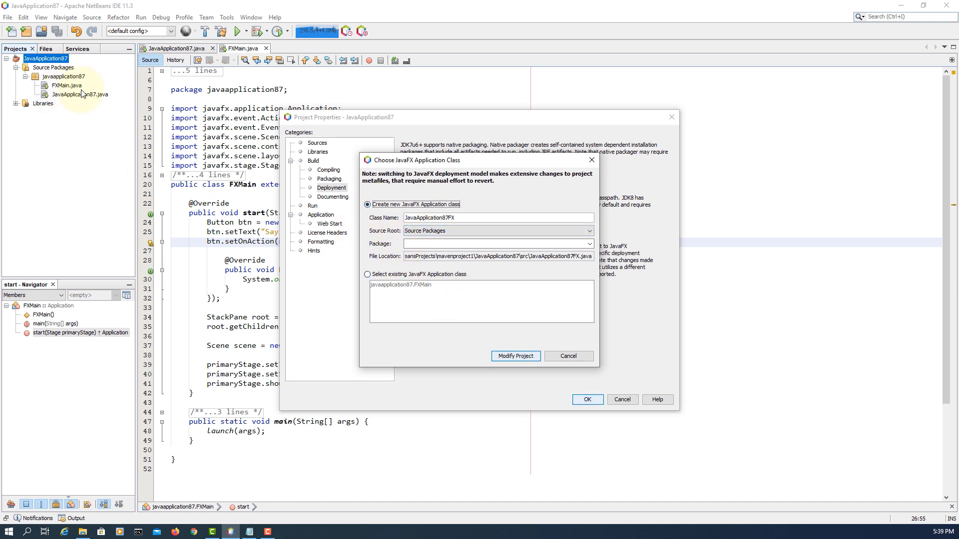
click(367, 274)
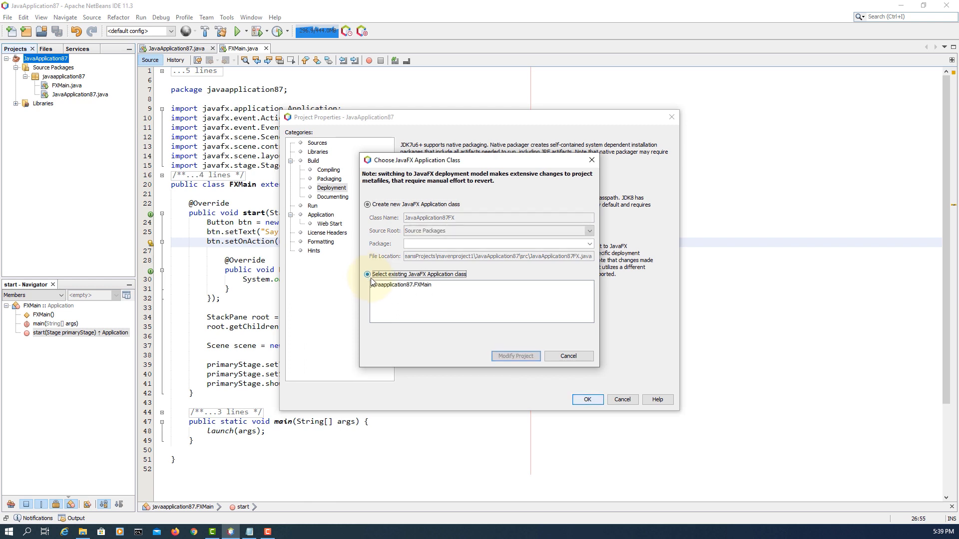
click(422, 287)
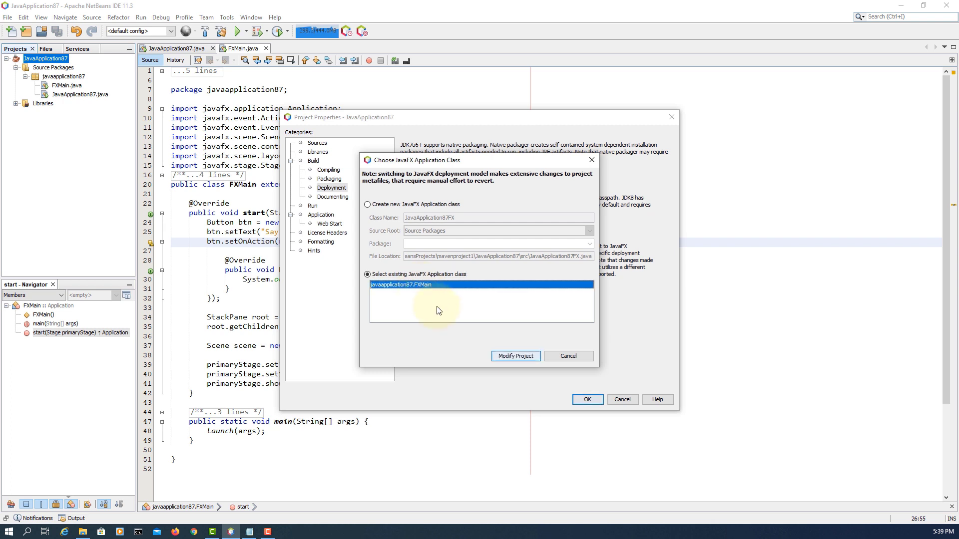
click(517, 356)
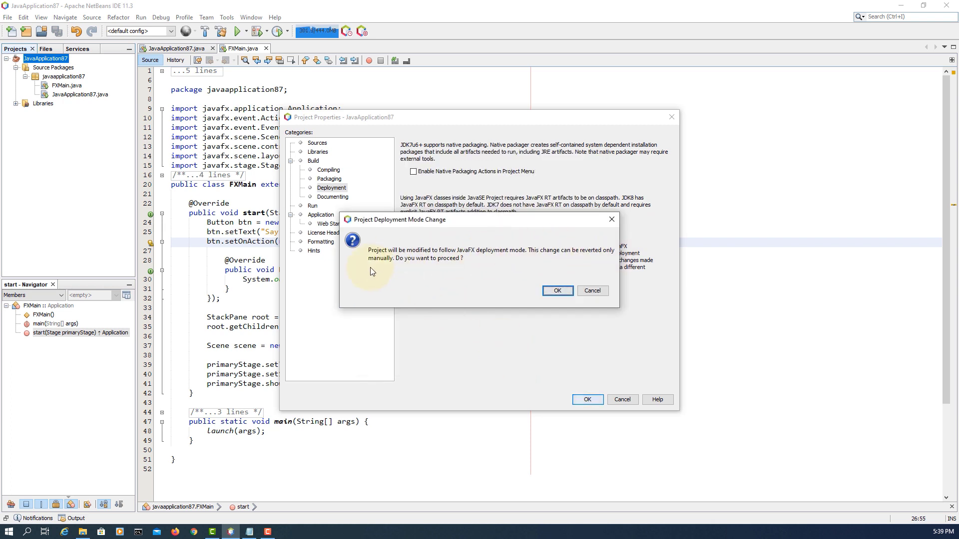
click(556, 289)
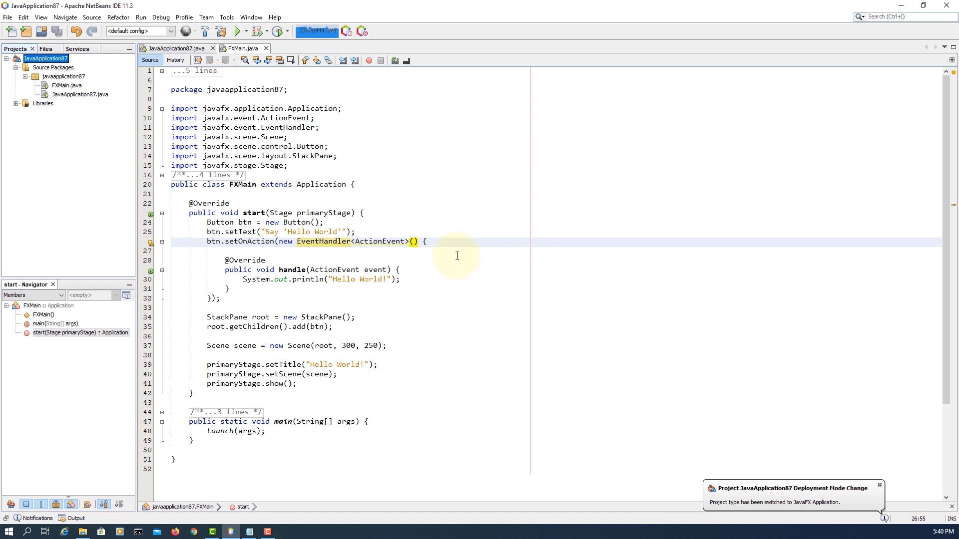
Step: Run FXMain.java and highlight the error line about the JavaFX runtime components in the build output
right_click(80, 88)
click(131, 143)
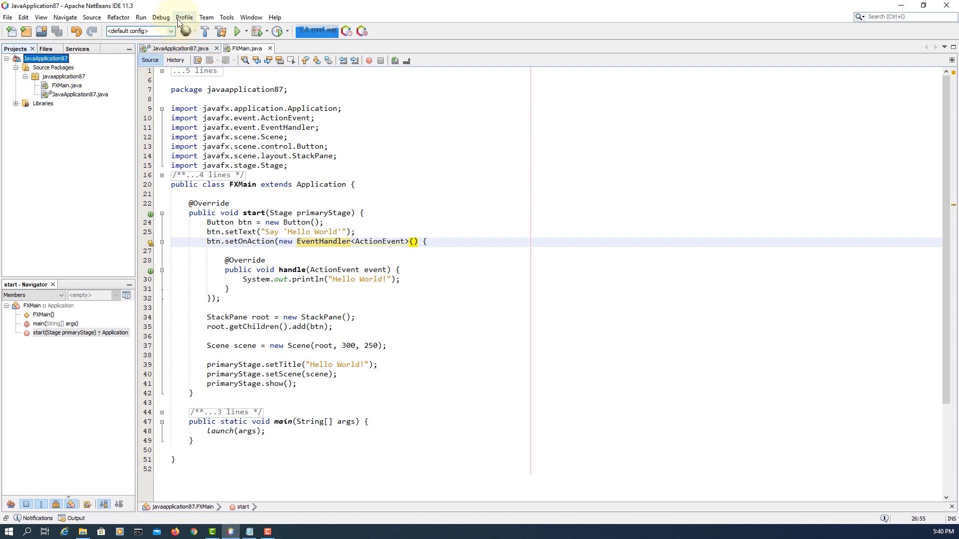
right_click(76, 88)
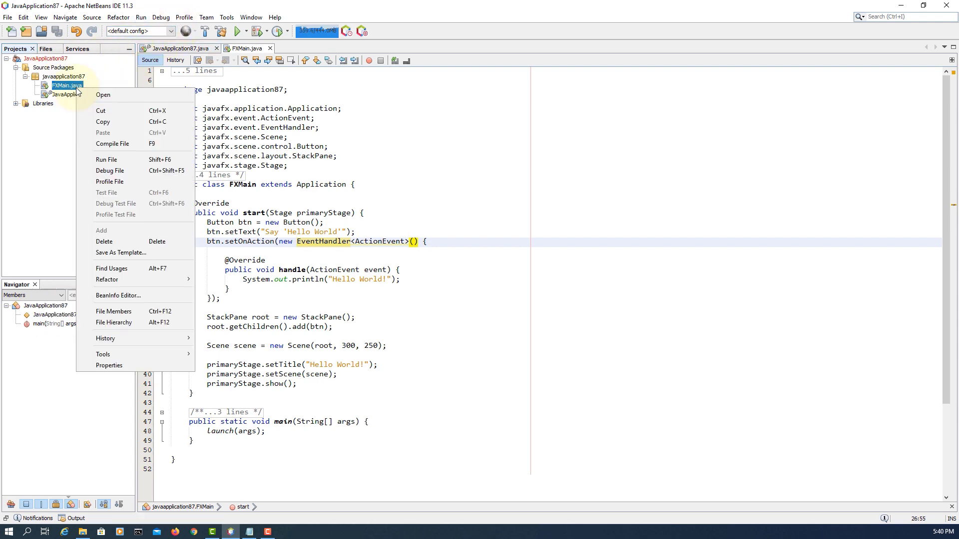
click(126, 162)
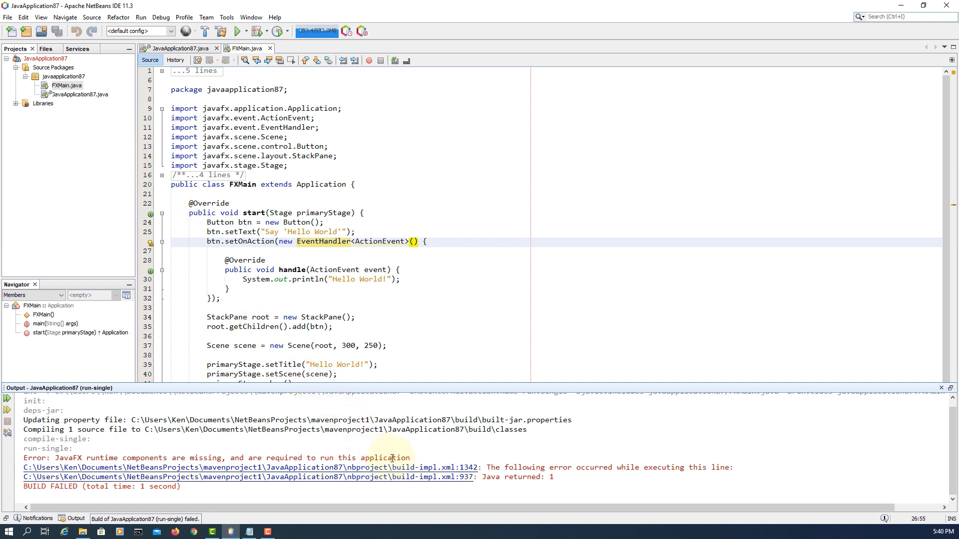
drag(420, 458, 23, 458)
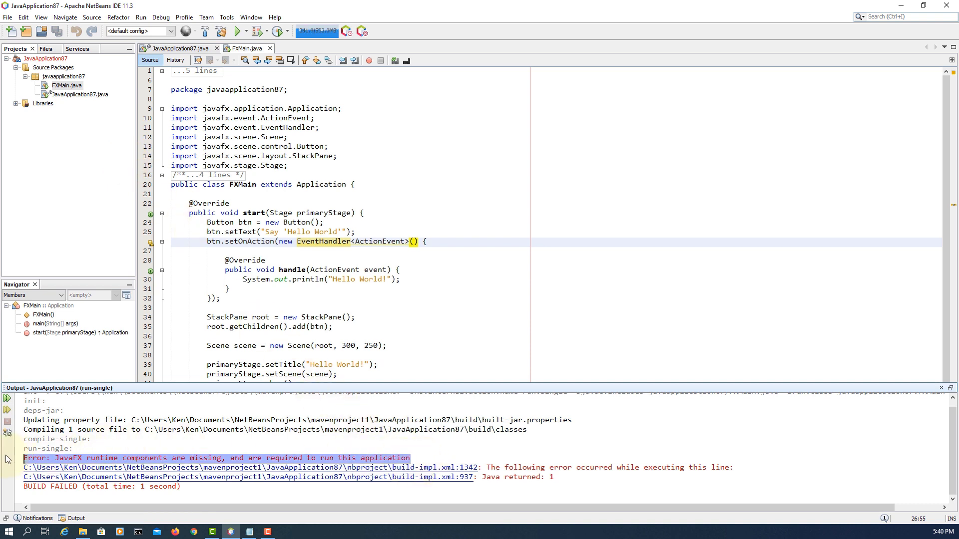
click(270, 302)
Step: In the JavaApplication87 run properties, start the VM options with --module-path followed by an opening double quote
right_click(62, 59)
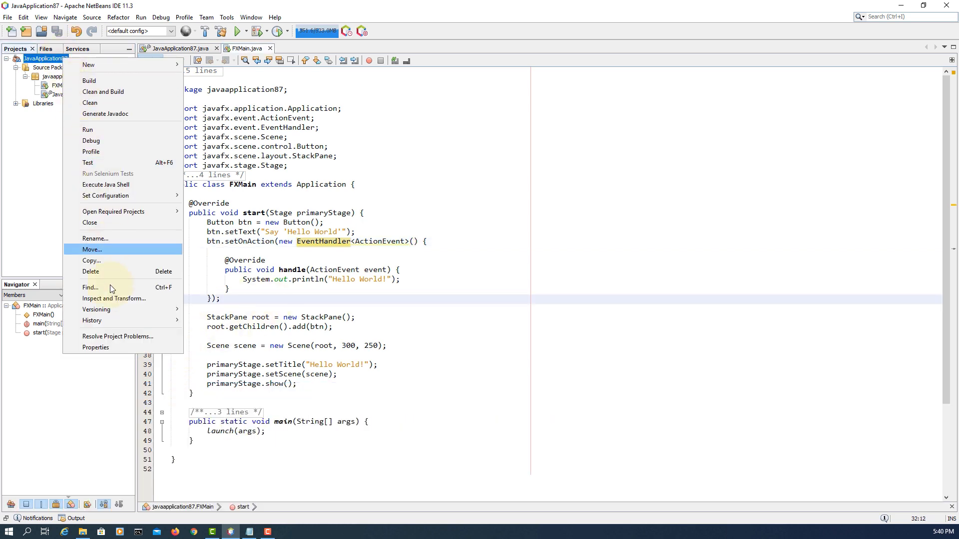
click(110, 348)
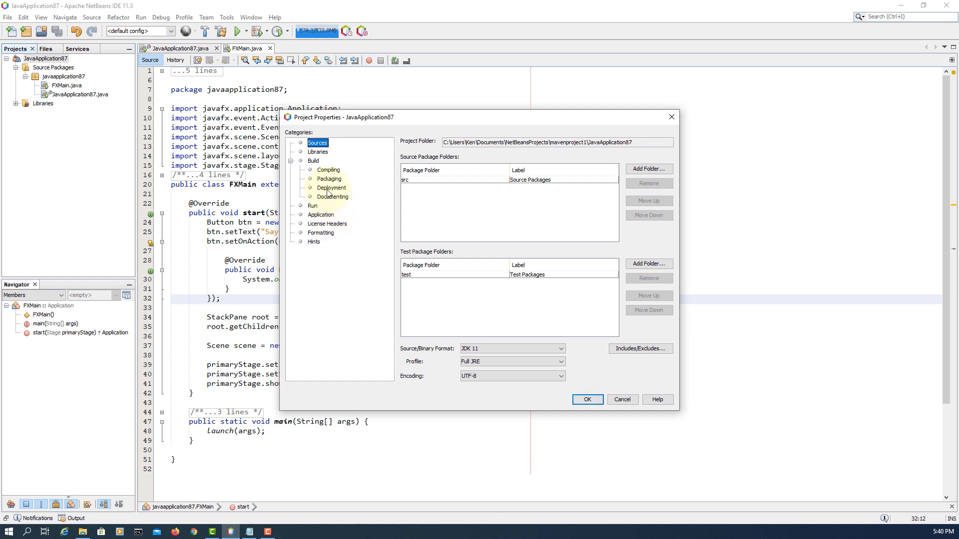
click(312, 206)
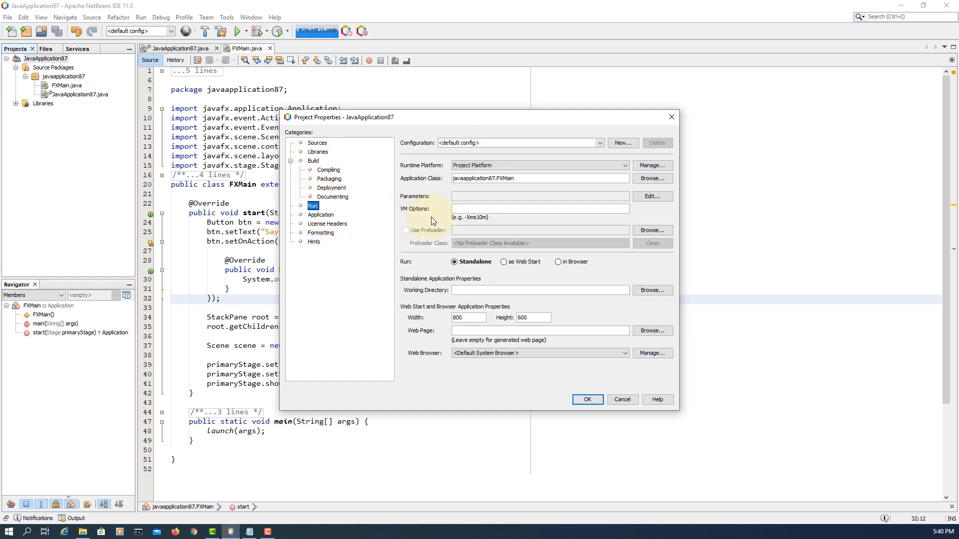
click(457, 209)
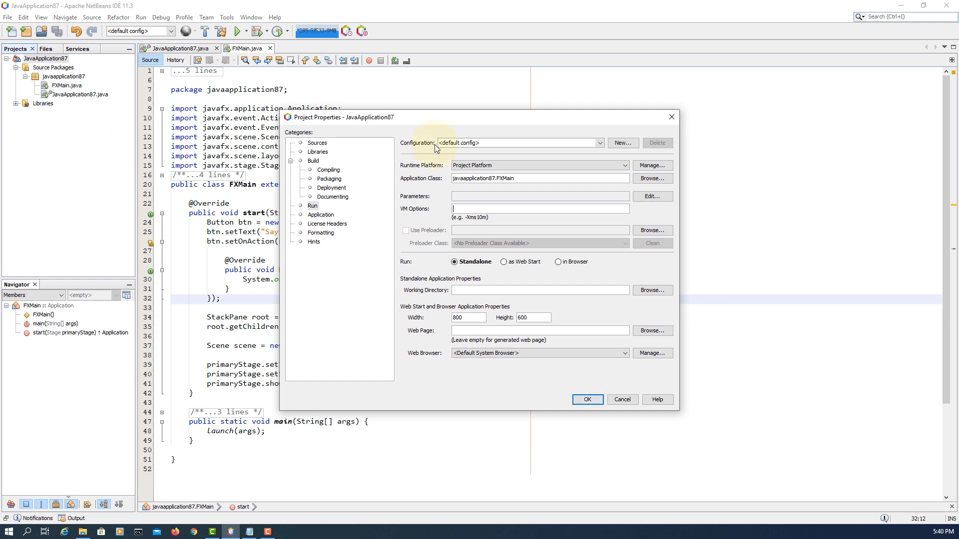
key(alt+Tab)
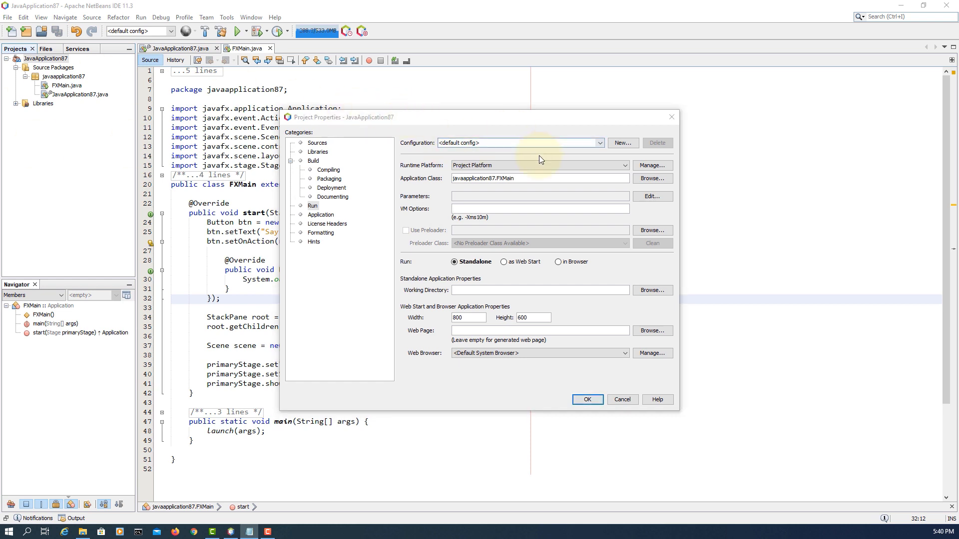
click(520, 210)
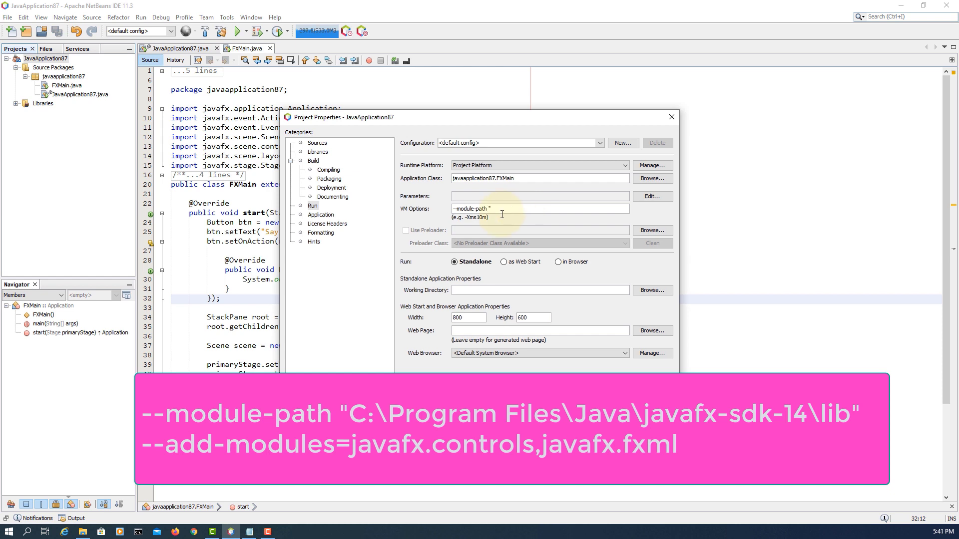
Step: Copy the path C:\Program Files\Java\javafx-sdk-14\lib from File Explorer and paste it after --module-path in the VM options
click(84, 532)
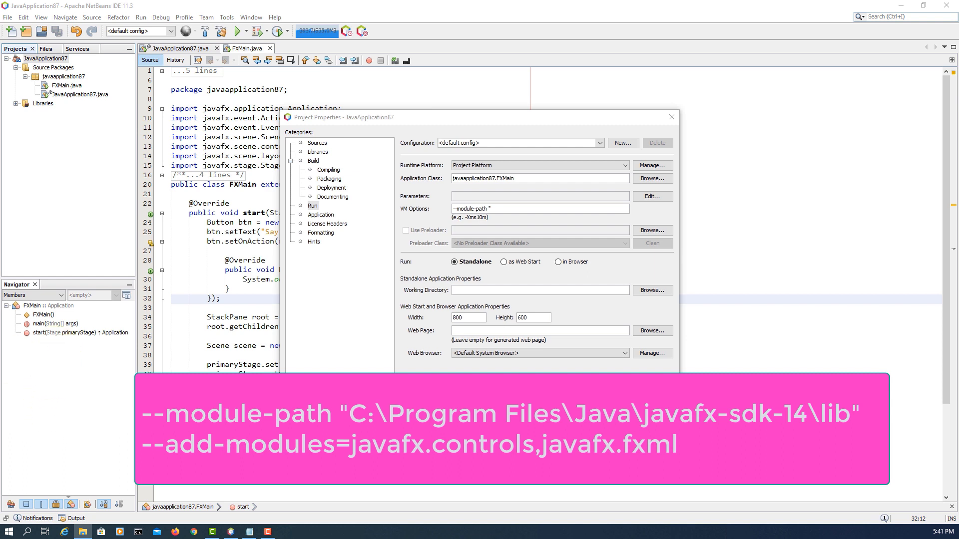
click(59, 478)
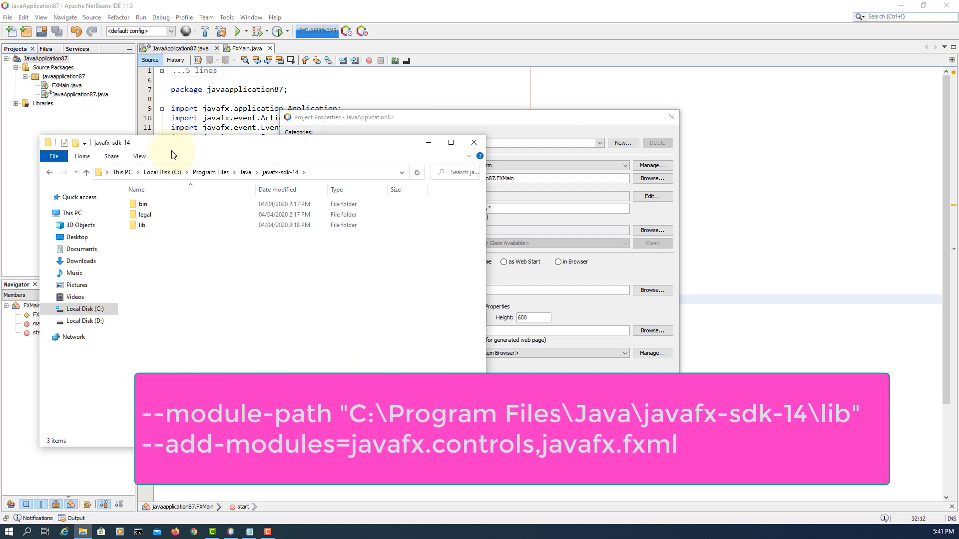
click(142, 227)
double_click(144, 231)
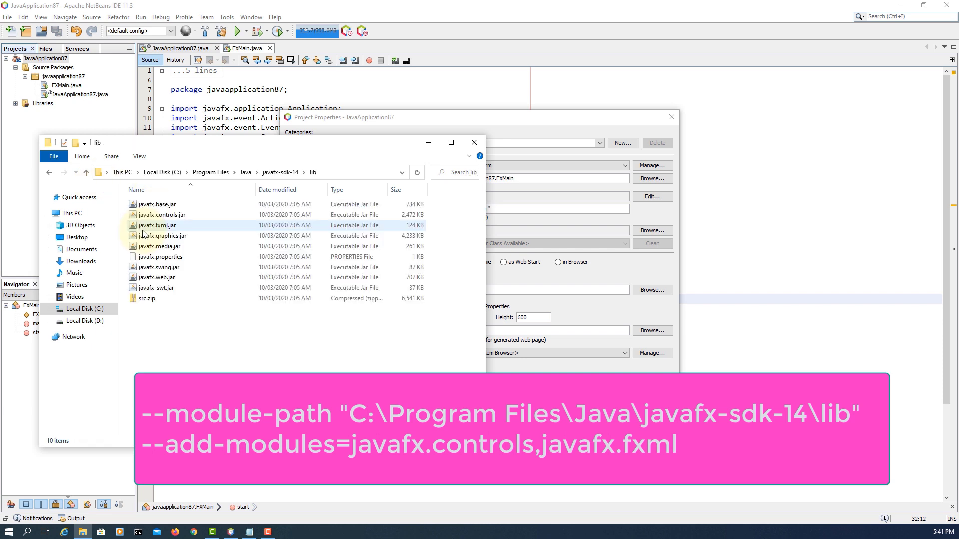
click(338, 174)
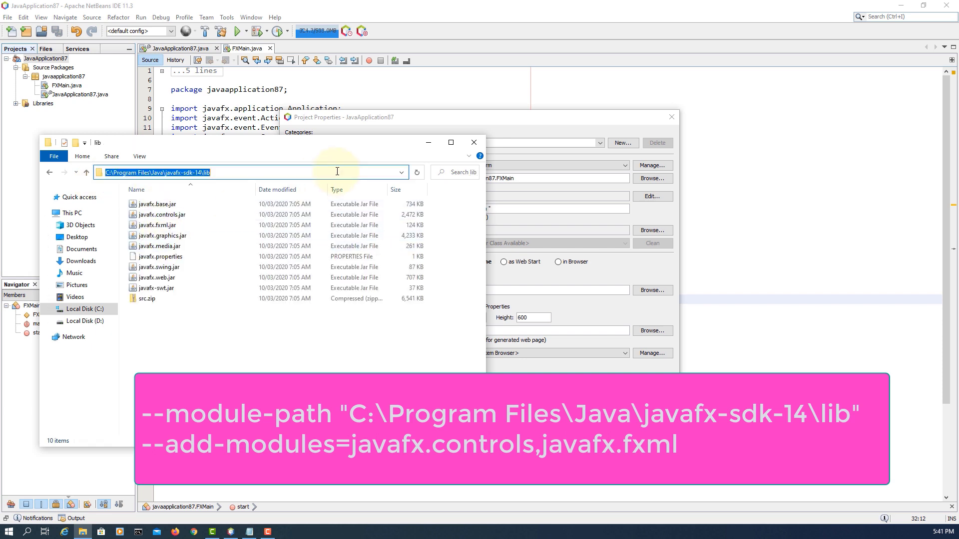
right_click(336, 172)
click(362, 203)
click(502, 125)
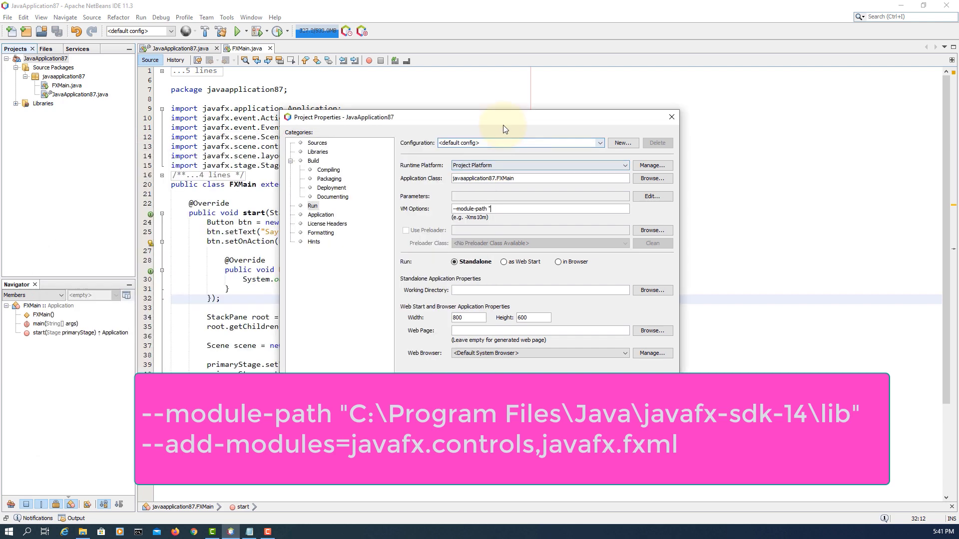
key(ctrl+v)
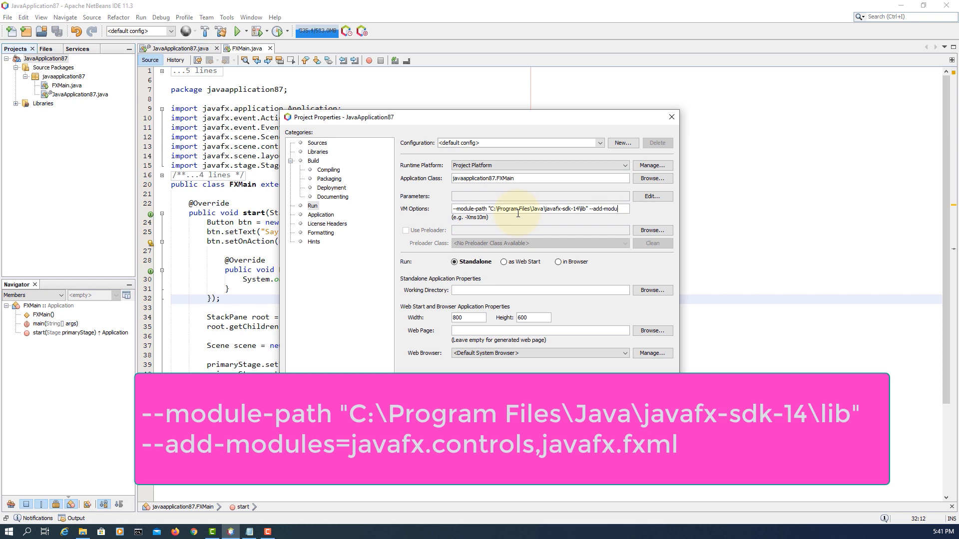
Step: Close the quoted path, append --add-modules=javafx.controls,javafx.fxml to the VM options, and save the project properties
text(=javafx.c)
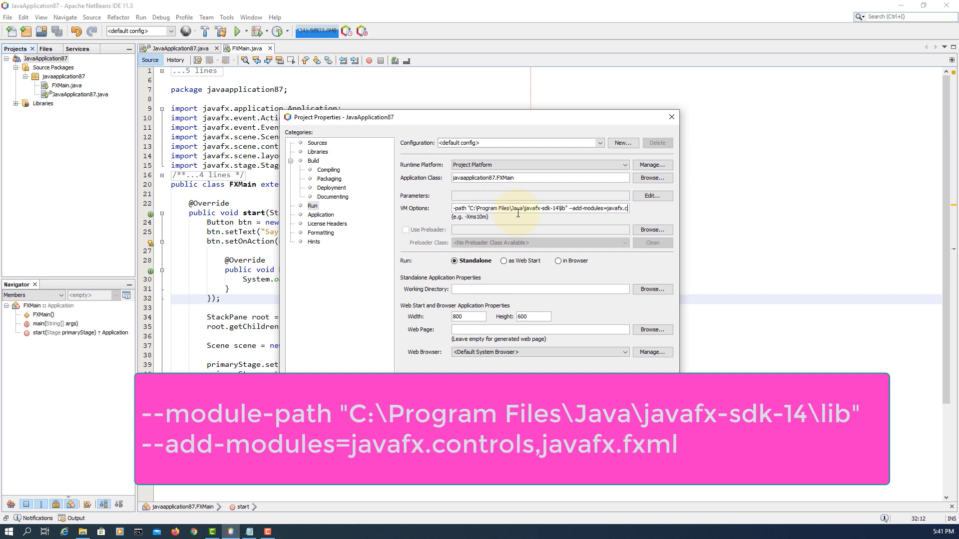
text(ontrols,)
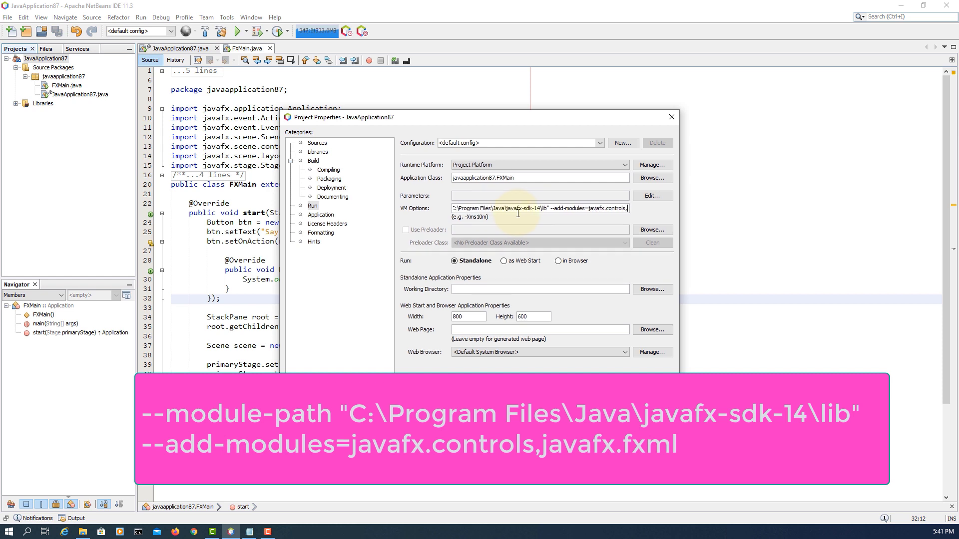
text(javafx.)
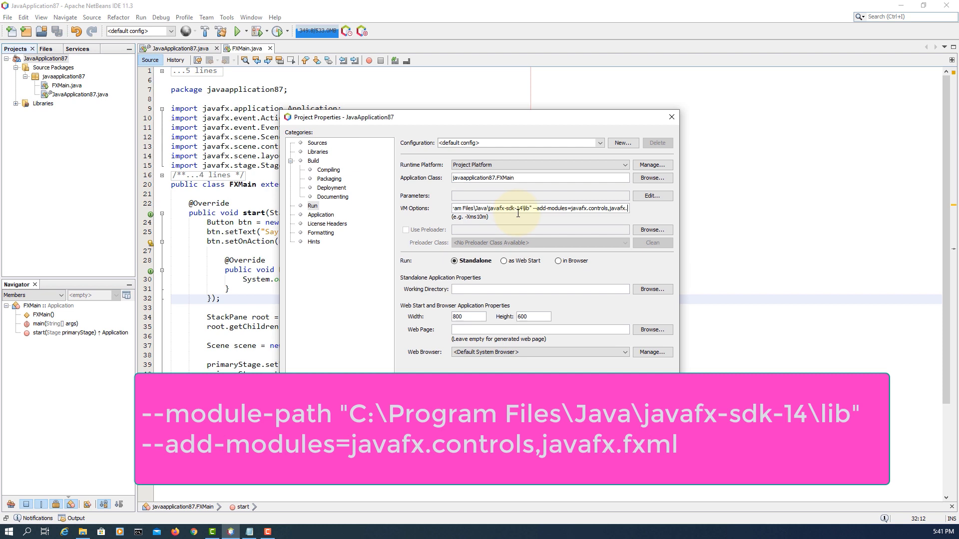
text(fxml)
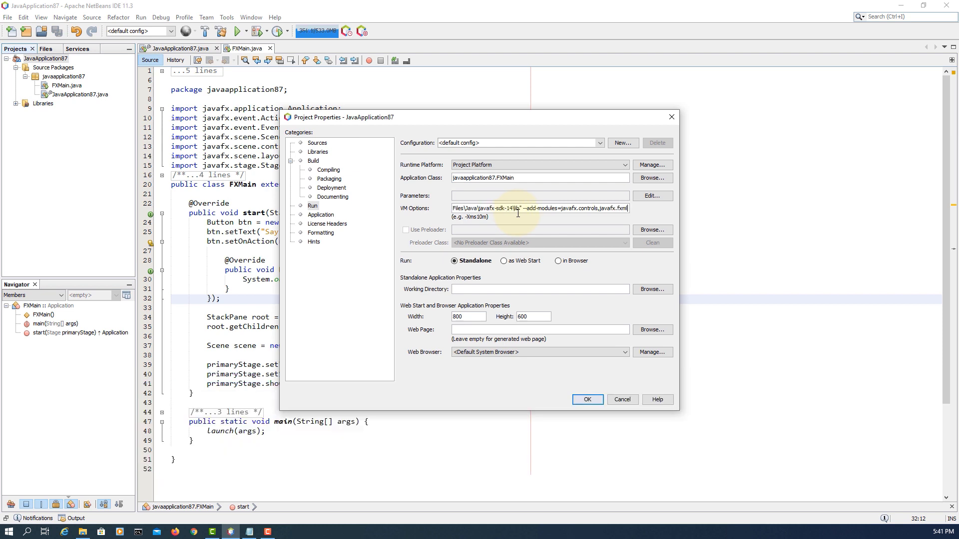
click(589, 400)
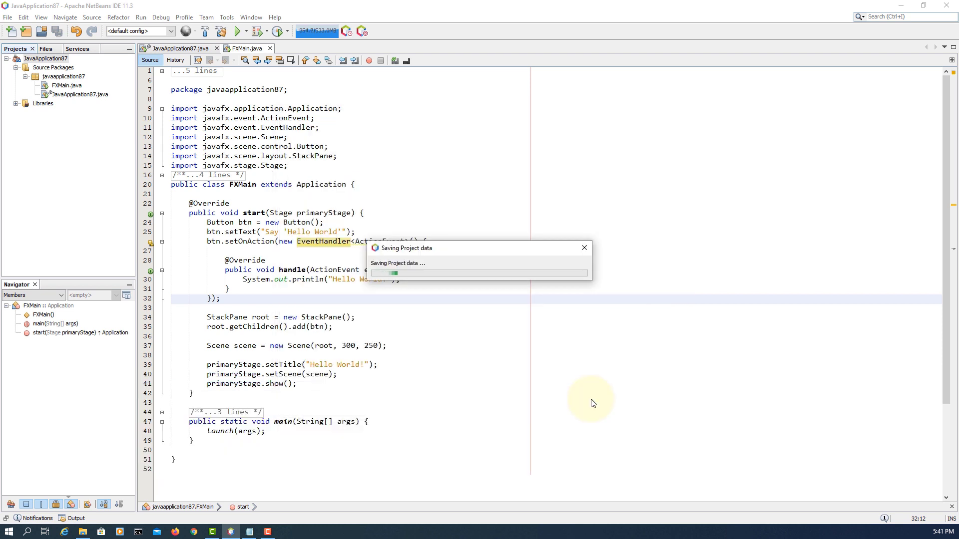
Step: Run FXMain.java, trigger Say 'Hello World' twice in the application window, and close that window
right_click(72, 87)
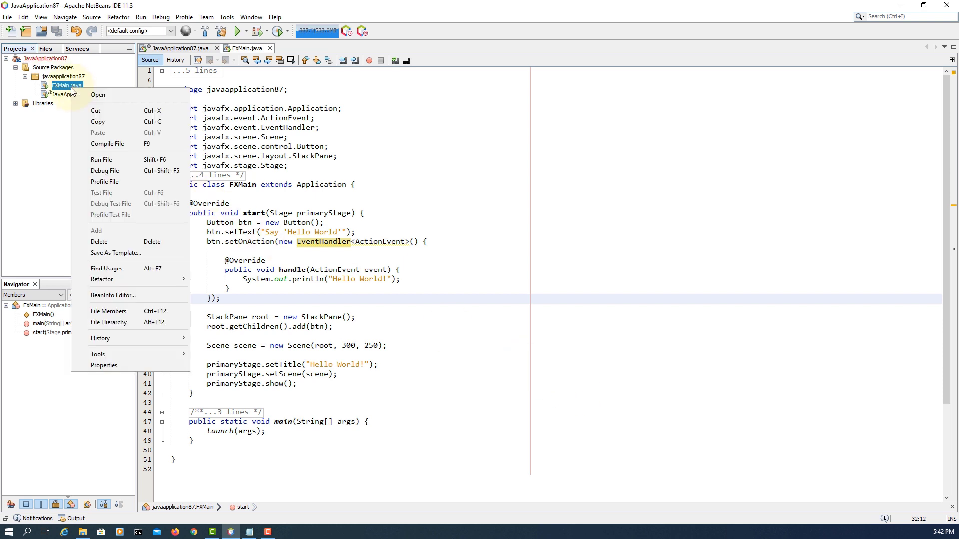
click(119, 159)
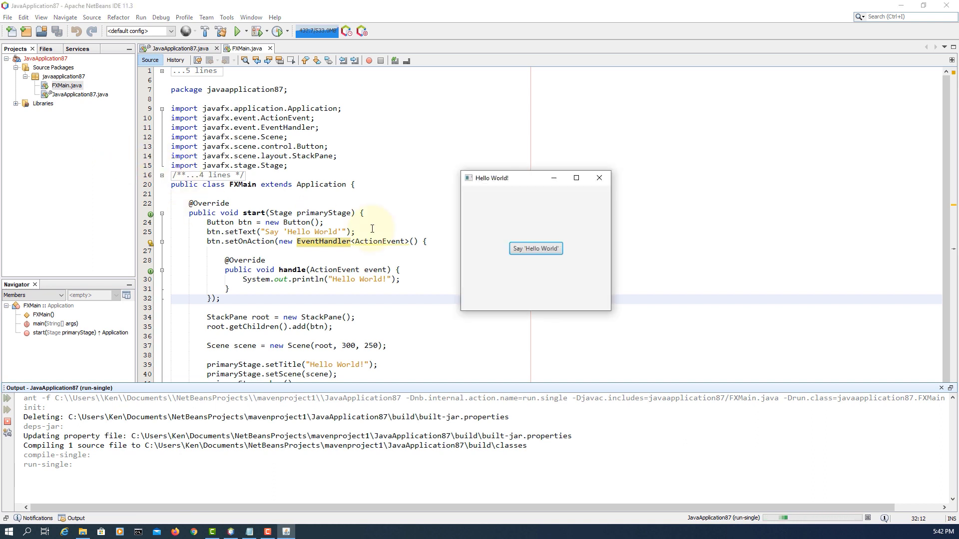
click(553, 252)
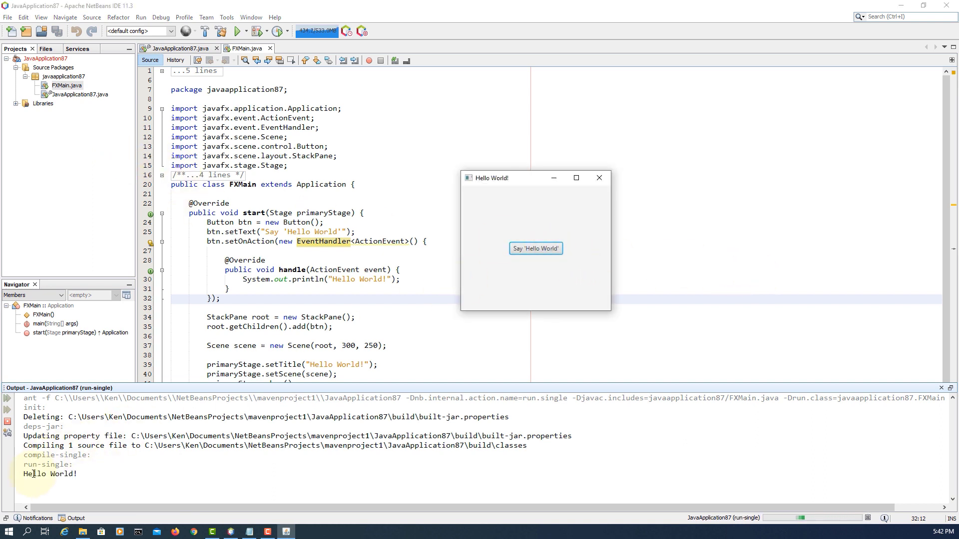
click(549, 250)
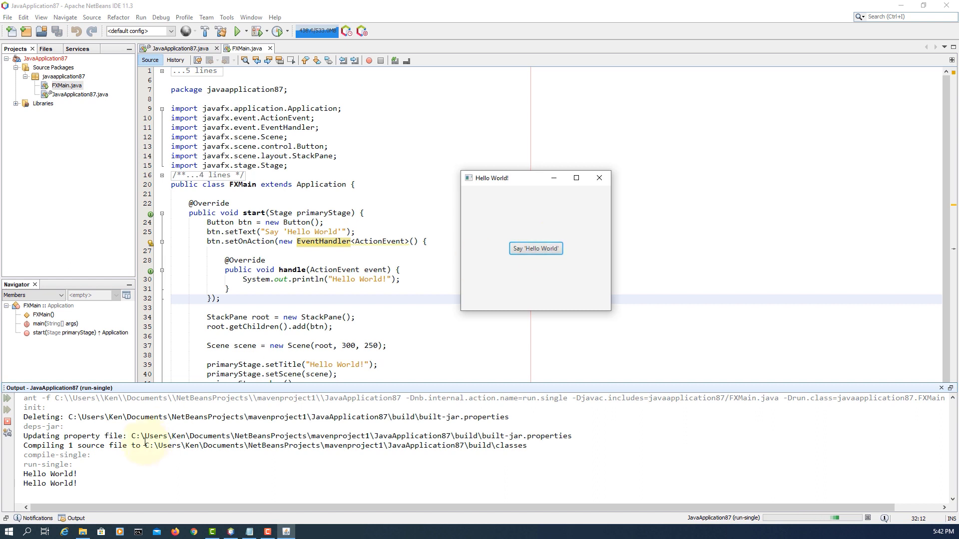
click(593, 180)
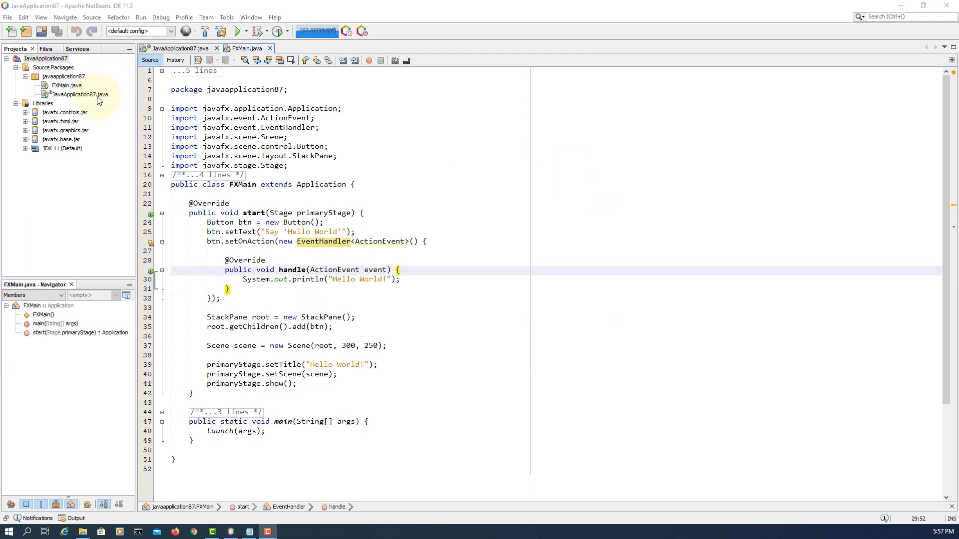
Step: Delete JavaApplication87.java from the project using safe delete with usage search and search in comments
click(97, 96)
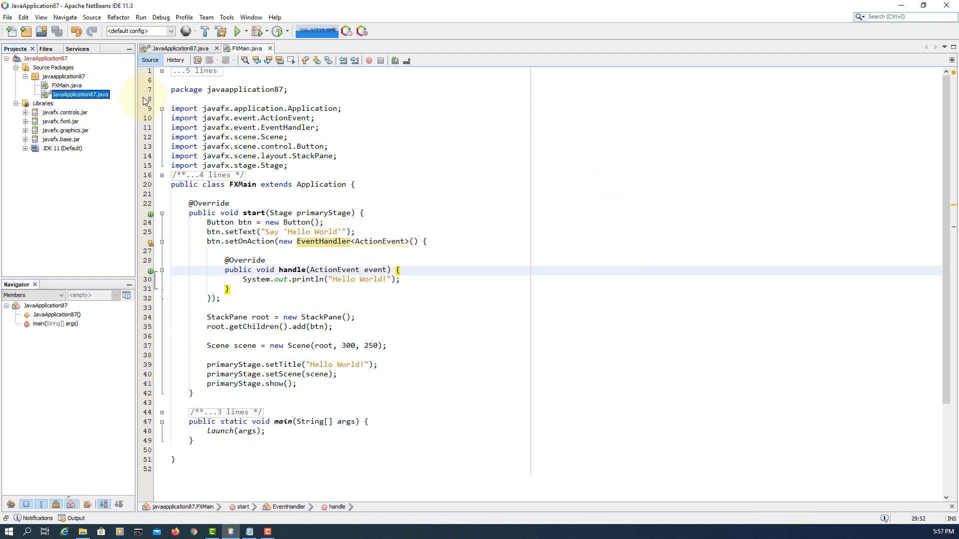
right_click(98, 97)
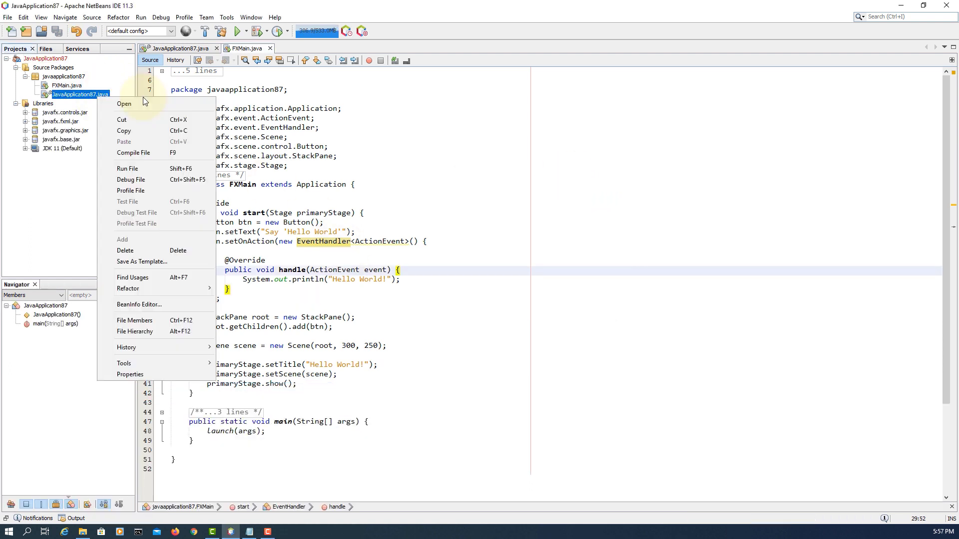
click(170, 251)
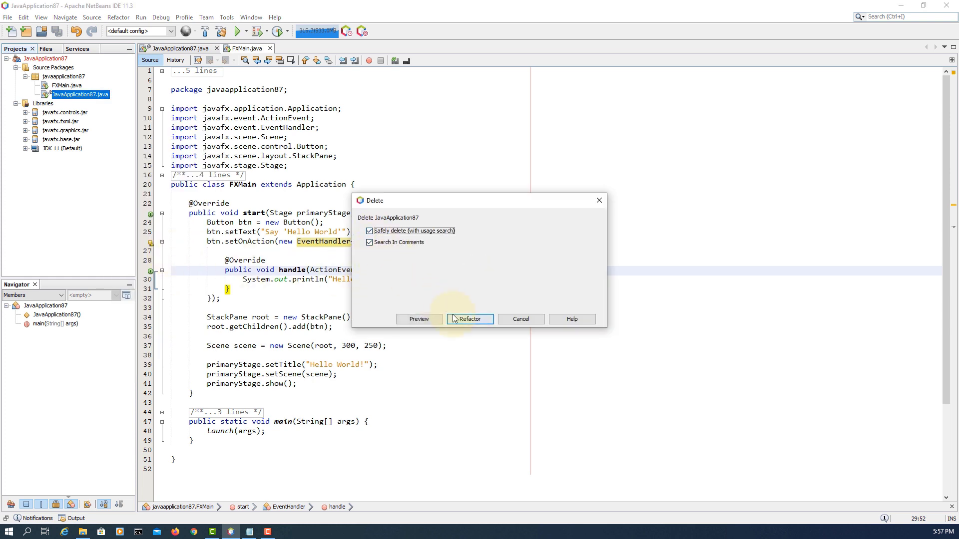
click(454, 319)
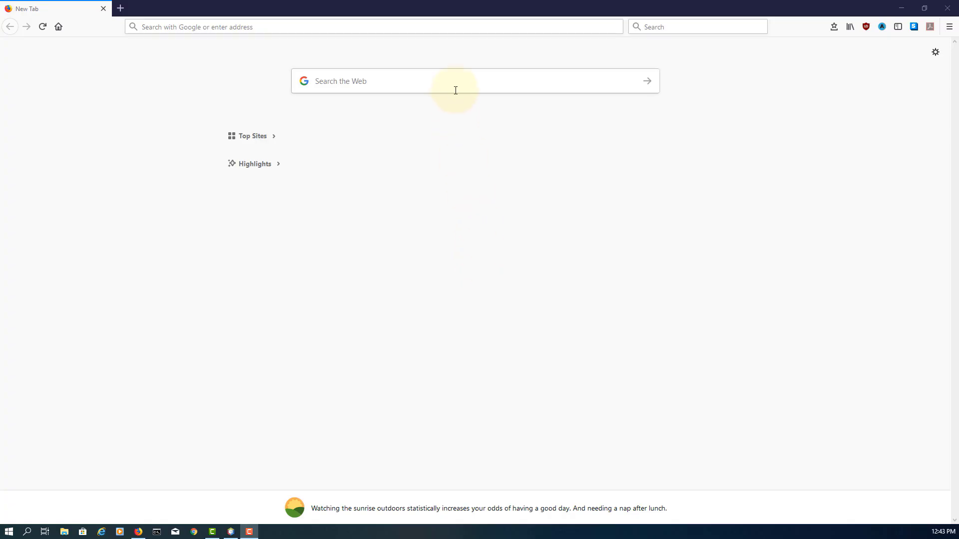
Step: Search the web for "scene builder" and open Gluon's Scene Builder product page
click(457, 87)
text(sc)
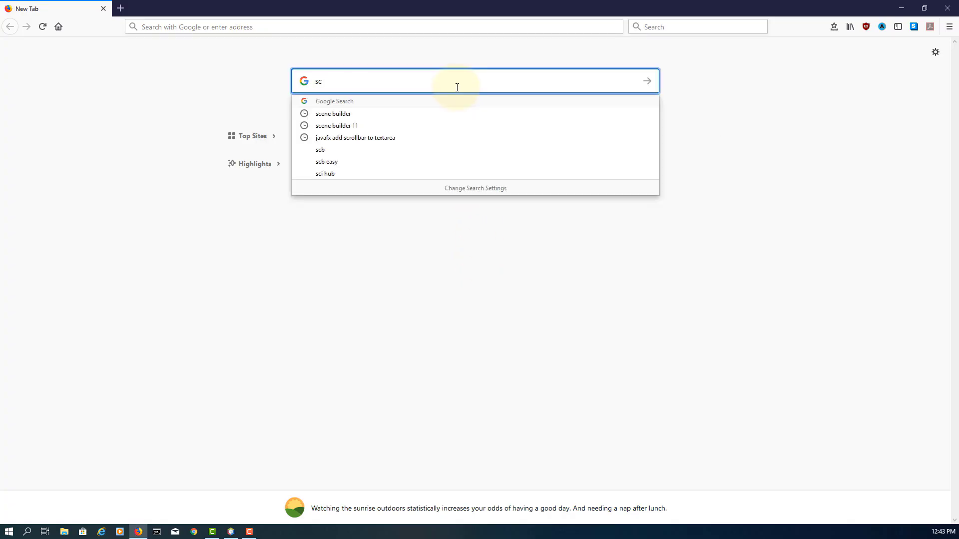
click(340, 115)
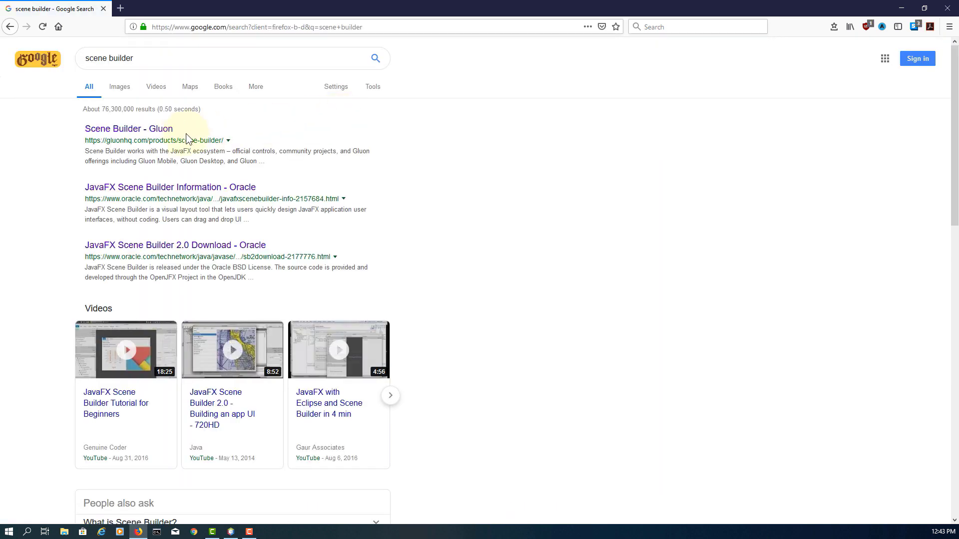
click(163, 131)
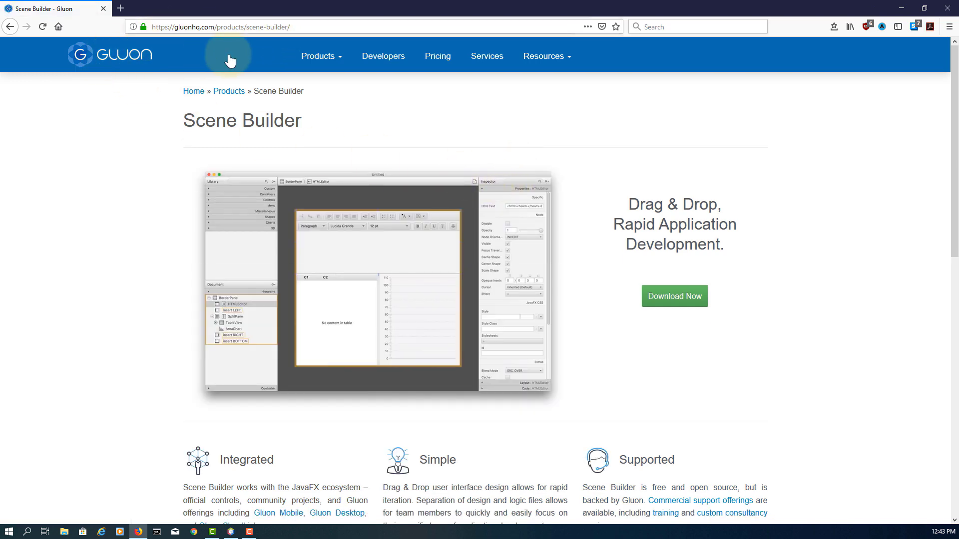
Step: Download the Windows installer of Scene Builder for Java 11 and save SceneBuilder-11.0.0.msi
scroll(579, 152, down, 2)
scroll(579, 152, down, 8)
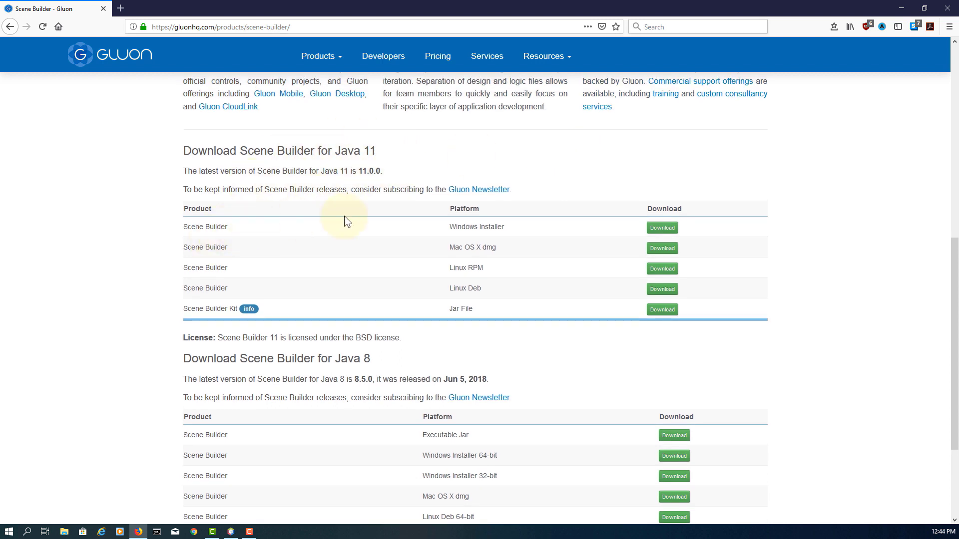
click(667, 235)
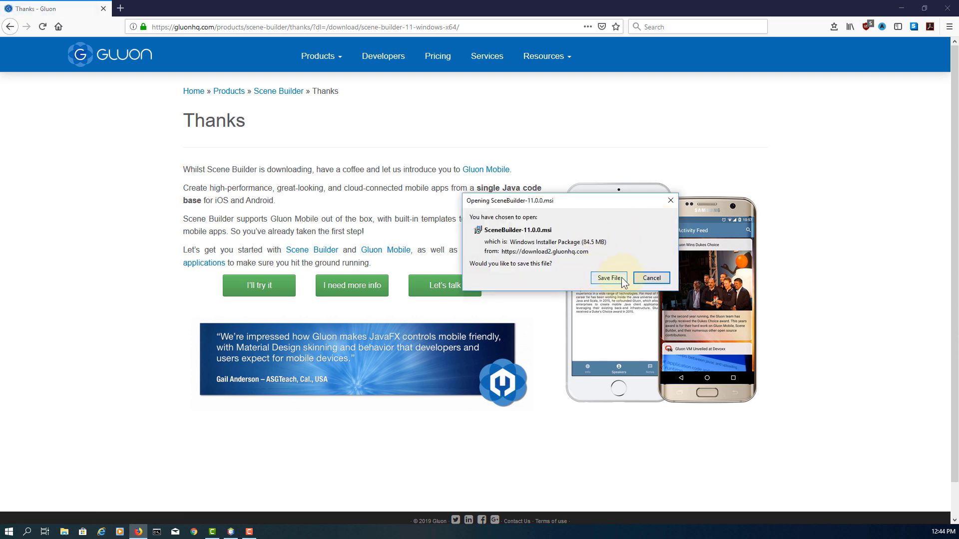
click(609, 278)
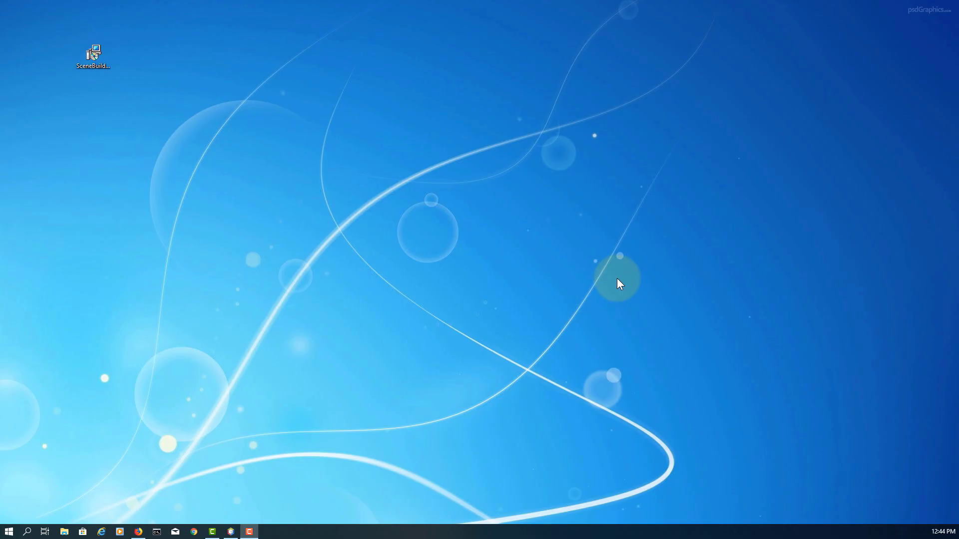
Step: Run the SceneBuilder-11.0.0.msi installer from the desktop, accept the license agreement, and complete the installation
click(94, 58)
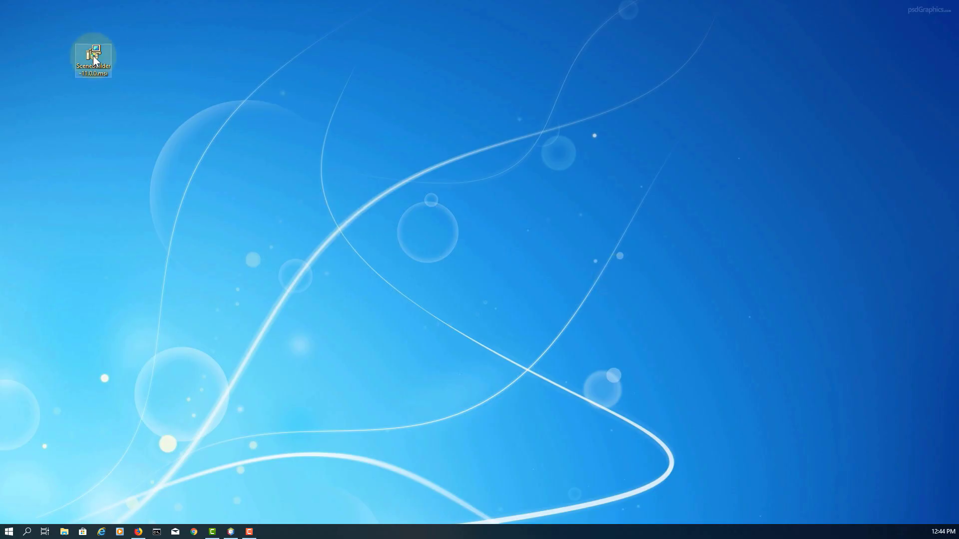
double_click(94, 59)
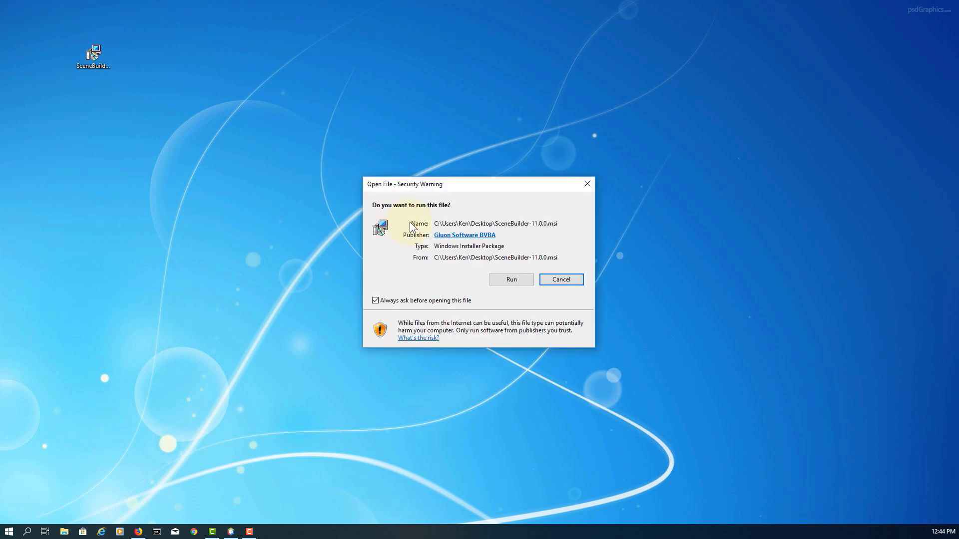
click(513, 280)
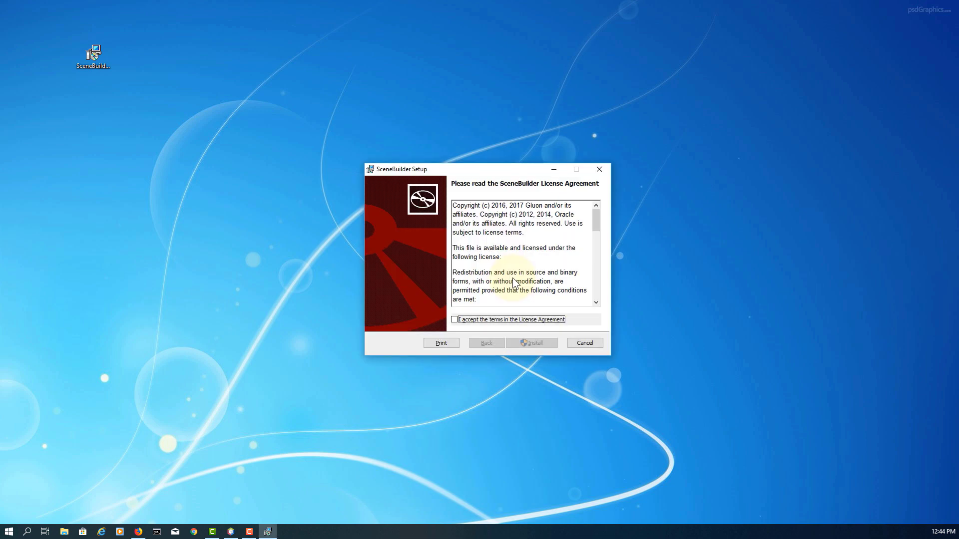
drag(598, 213, 592, 305)
click(551, 321)
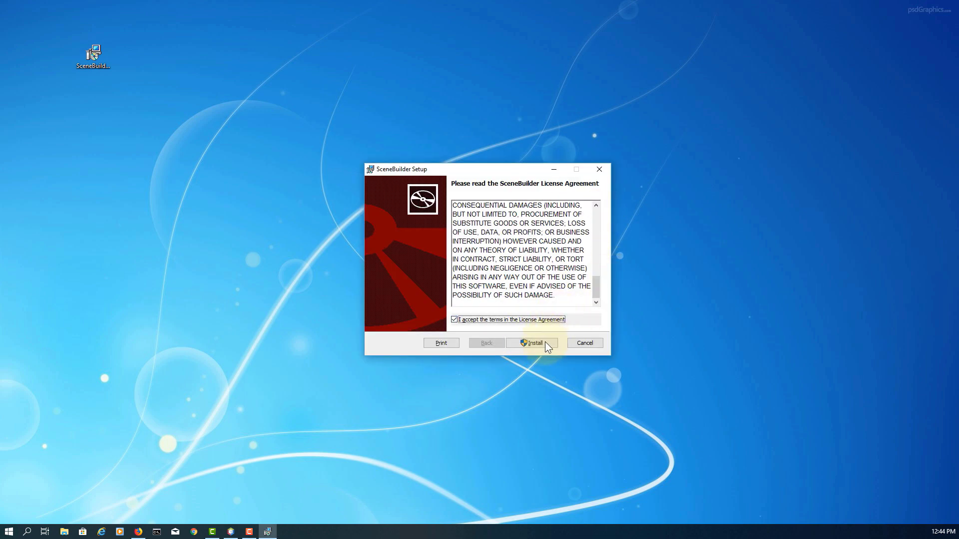
click(544, 343)
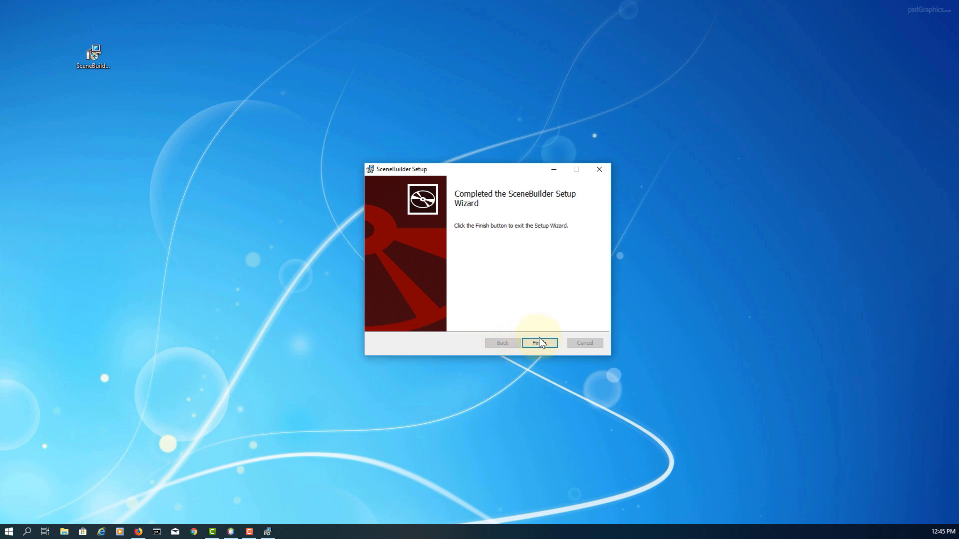
click(540, 344)
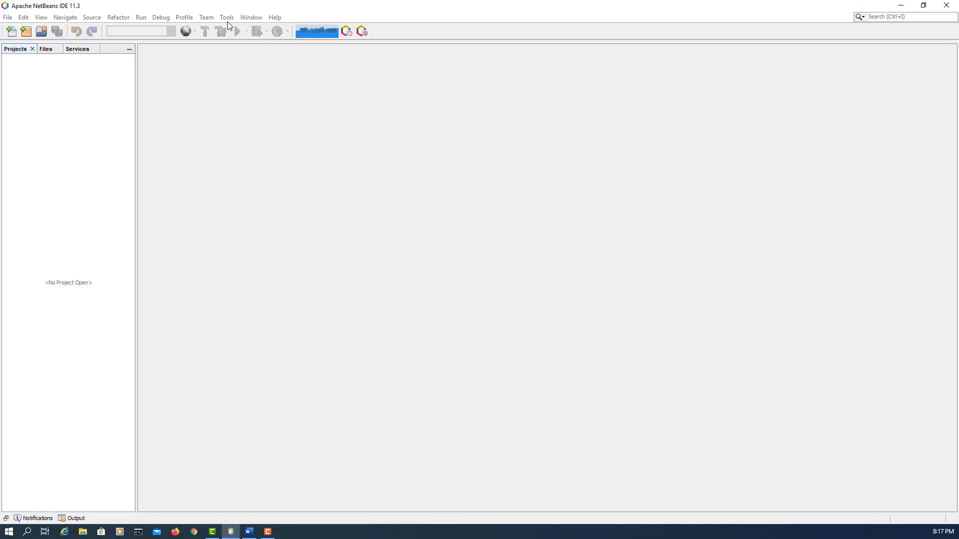
Step: Switch to NetBeans, open the JavaFX settings in the Java options, and start browsing for the Scene Builder Home folder
click(227, 18)
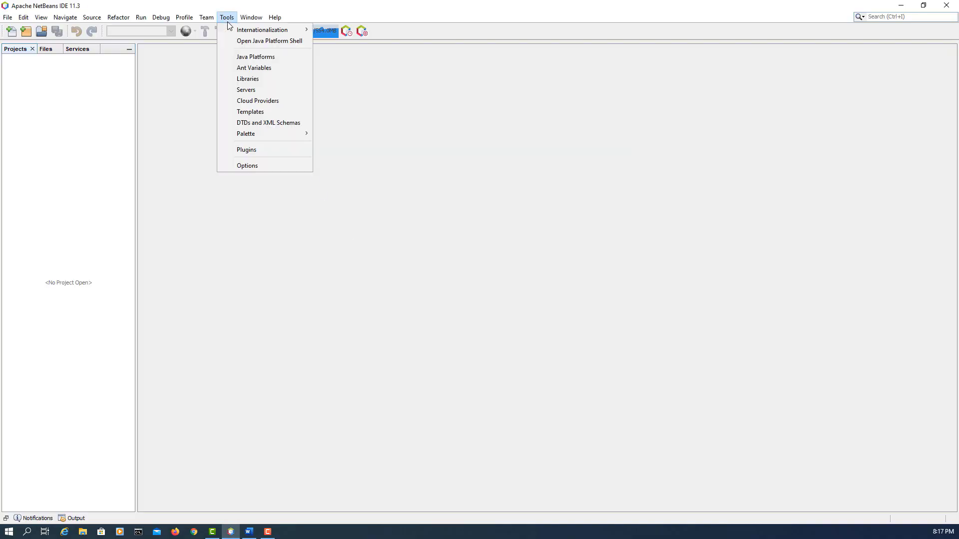
click(248, 166)
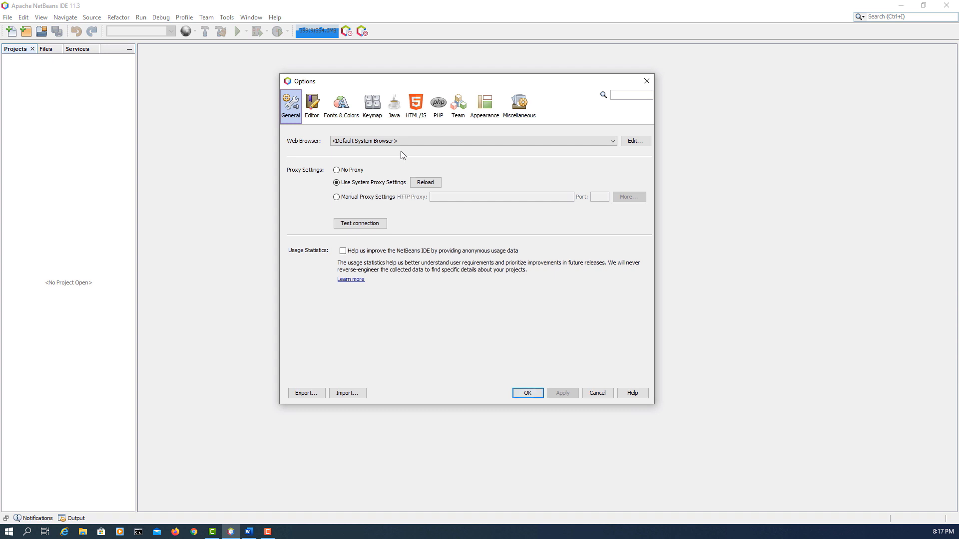
click(395, 107)
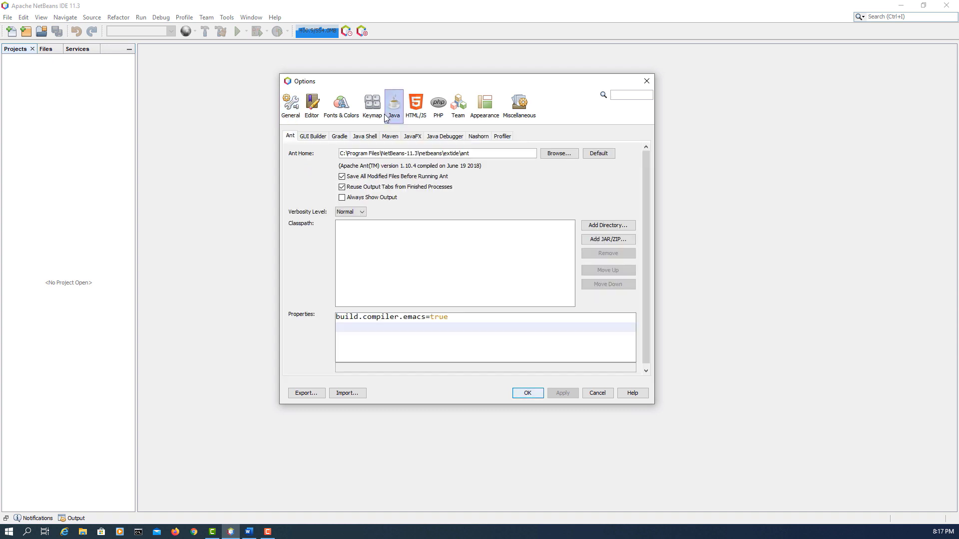
click(413, 136)
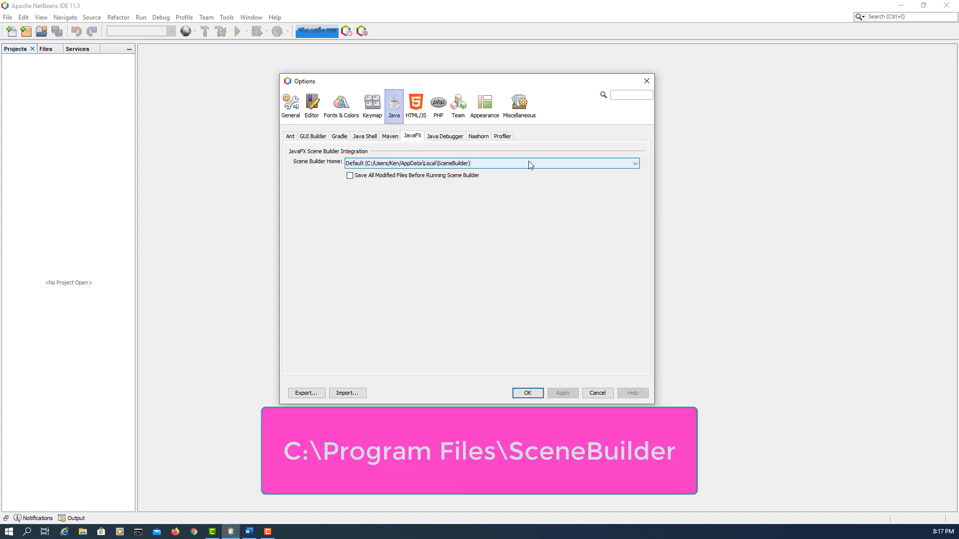
click(637, 164)
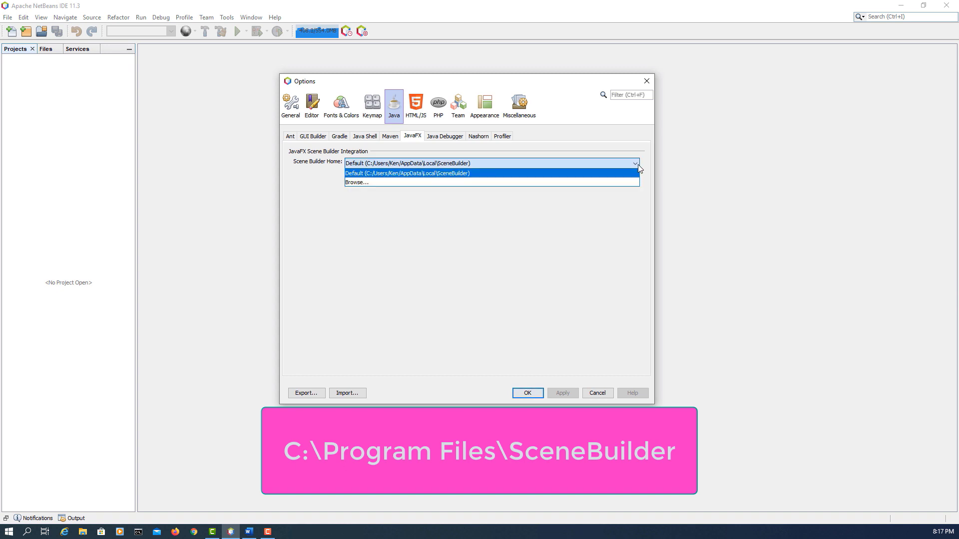
click(429, 182)
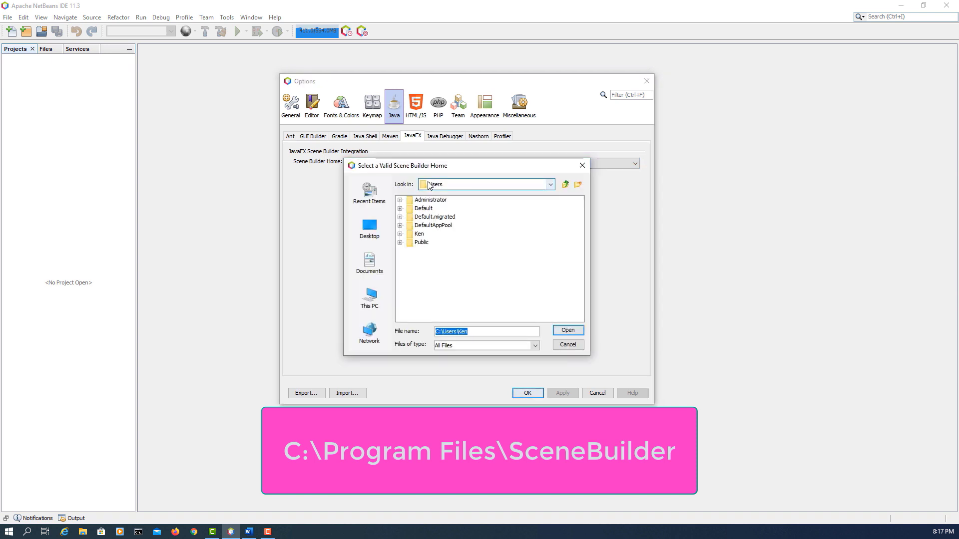
Step: Set the Scene Builder Home to C:\Program Files\SceneBuilder and save the options
click(454, 183)
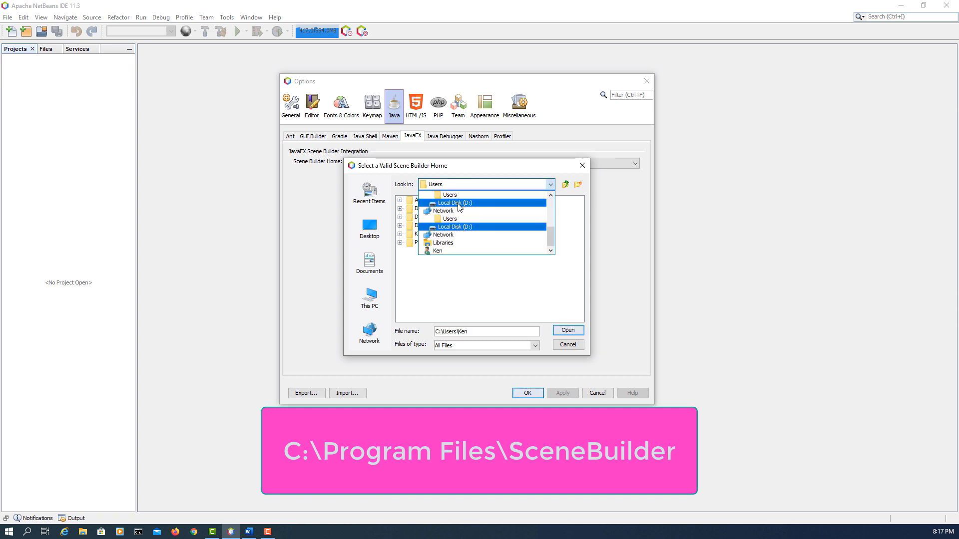
scroll(459, 230, up, 2)
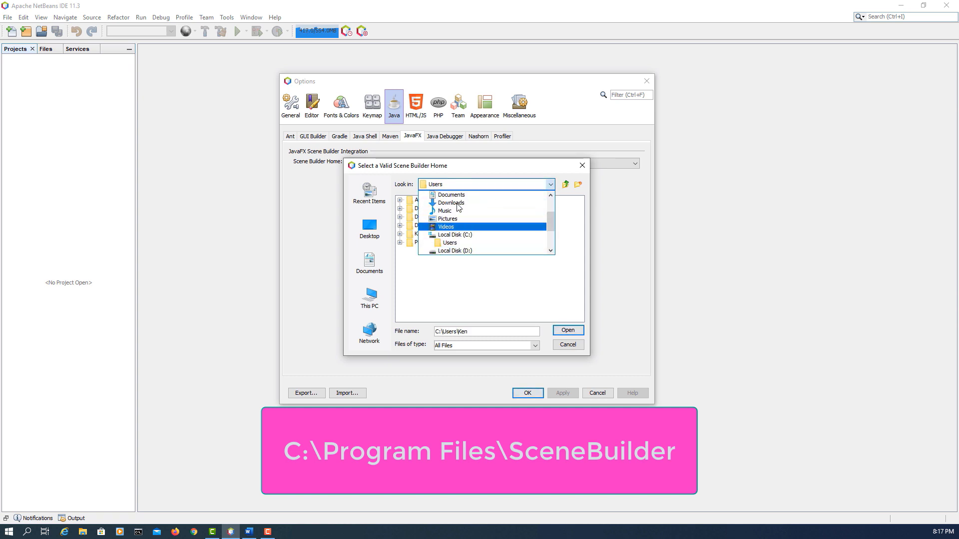
click(455, 235)
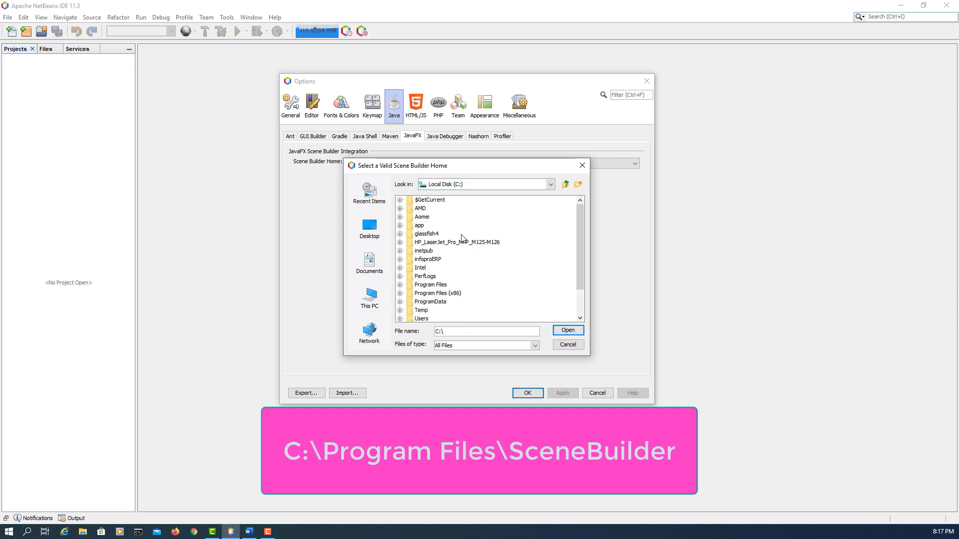
double_click(444, 286)
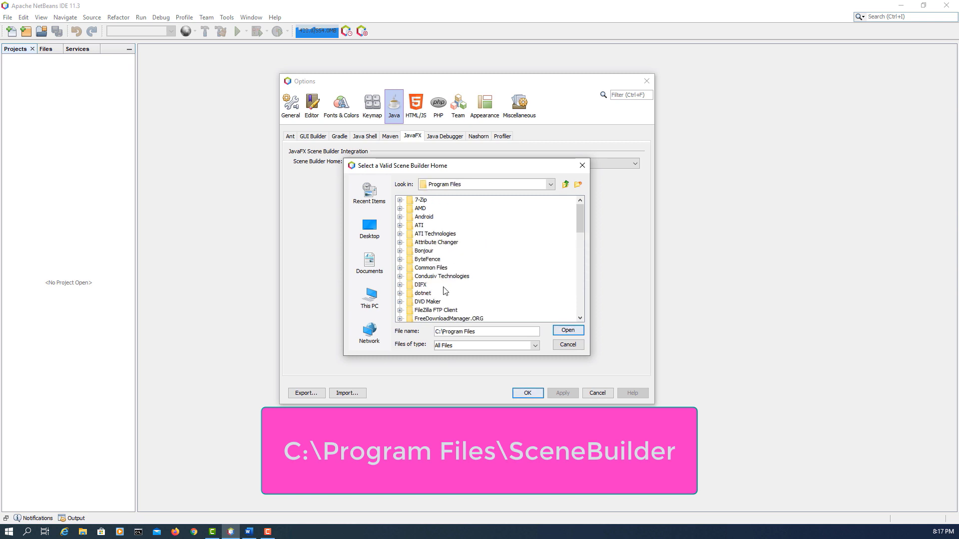
scroll(445, 291, down, 3)
scroll(446, 292, down, 6)
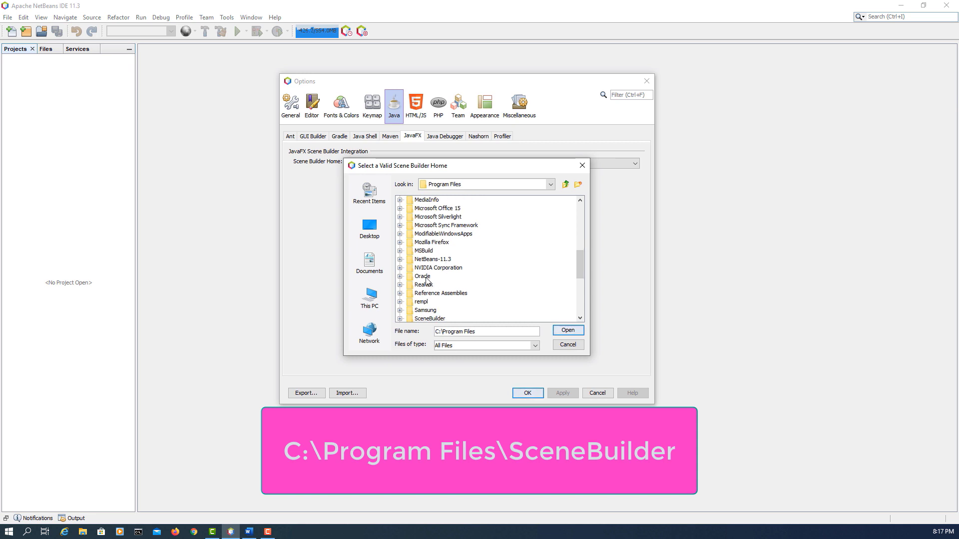
scroll(428, 281, down, 1)
click(429, 293)
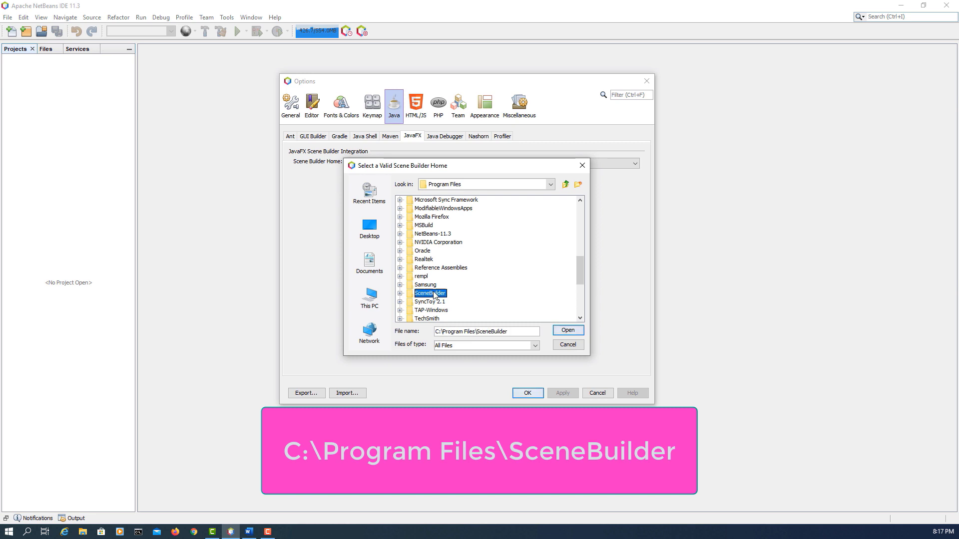
double_click(429, 293)
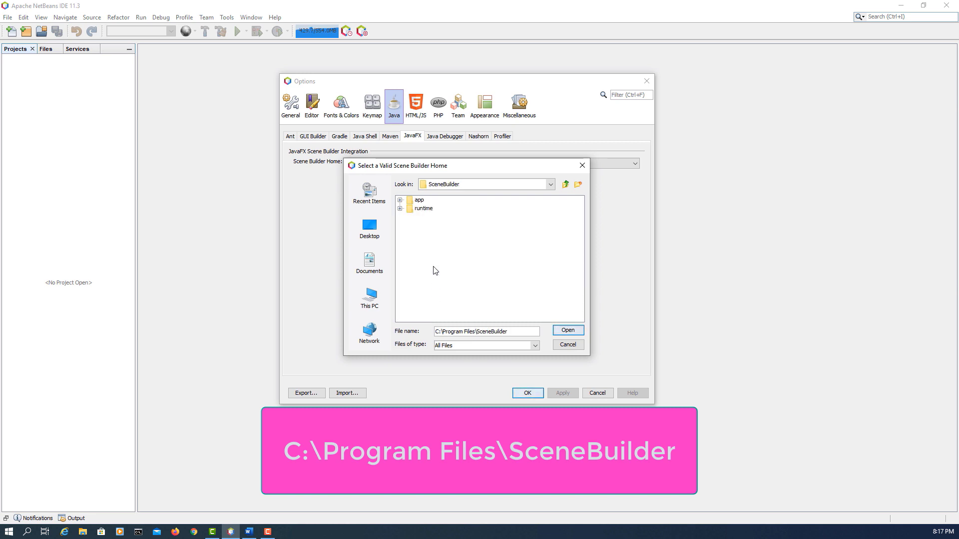
click(561, 331)
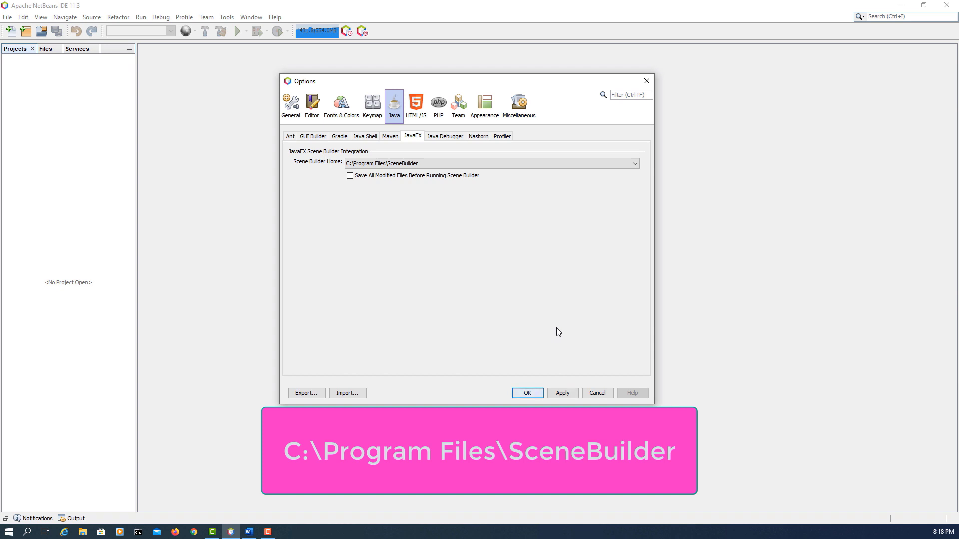
click(527, 393)
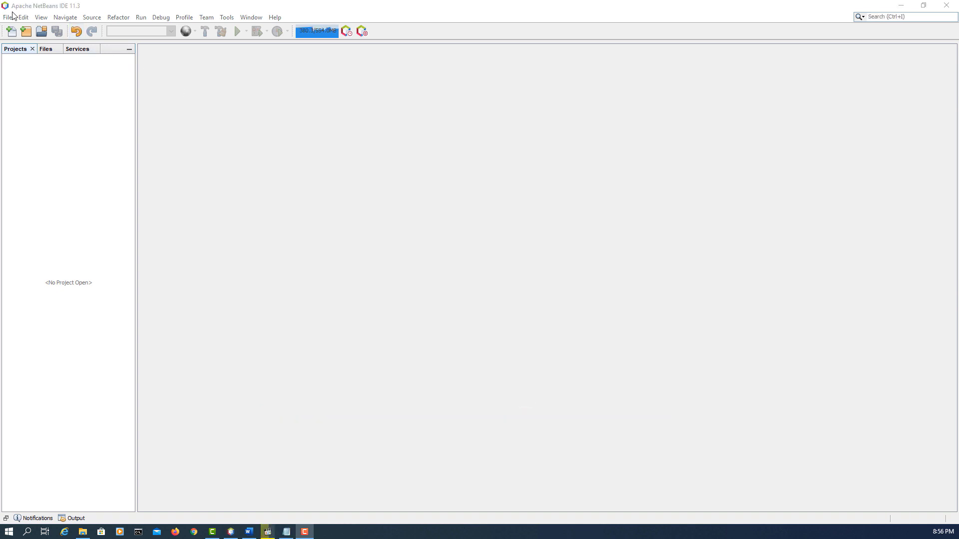
Step: Create a Java with Ant project of type Java Application, keeping the default project name, location, and main class
click(10, 17)
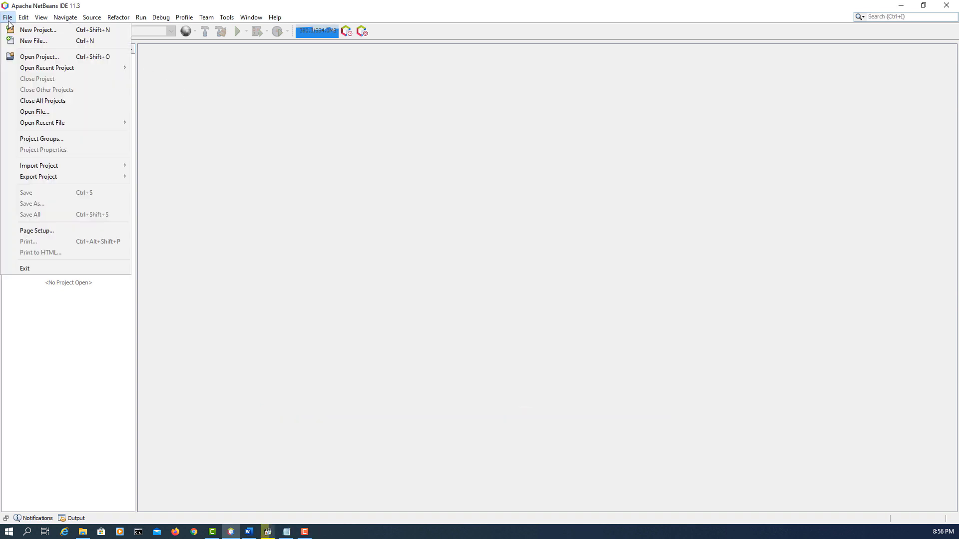
click(15, 31)
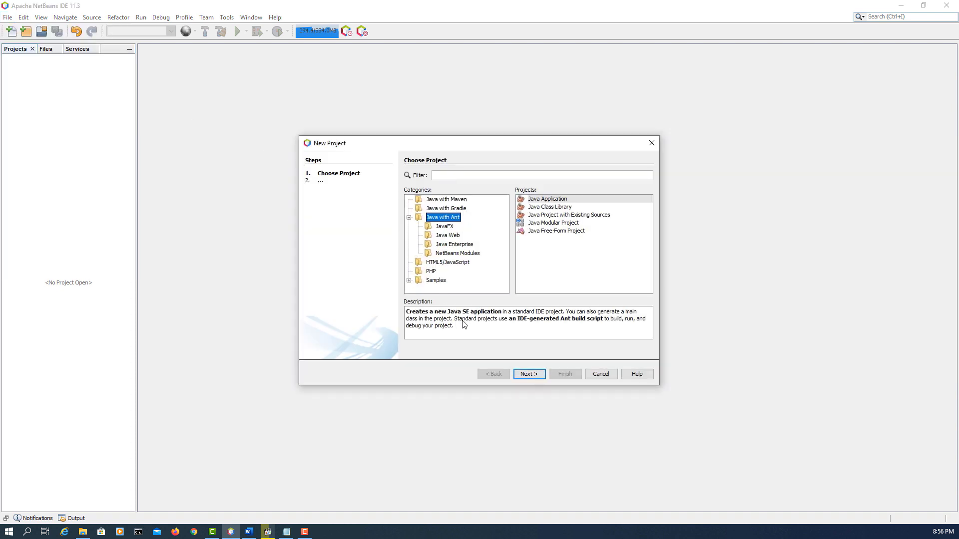
click(529, 374)
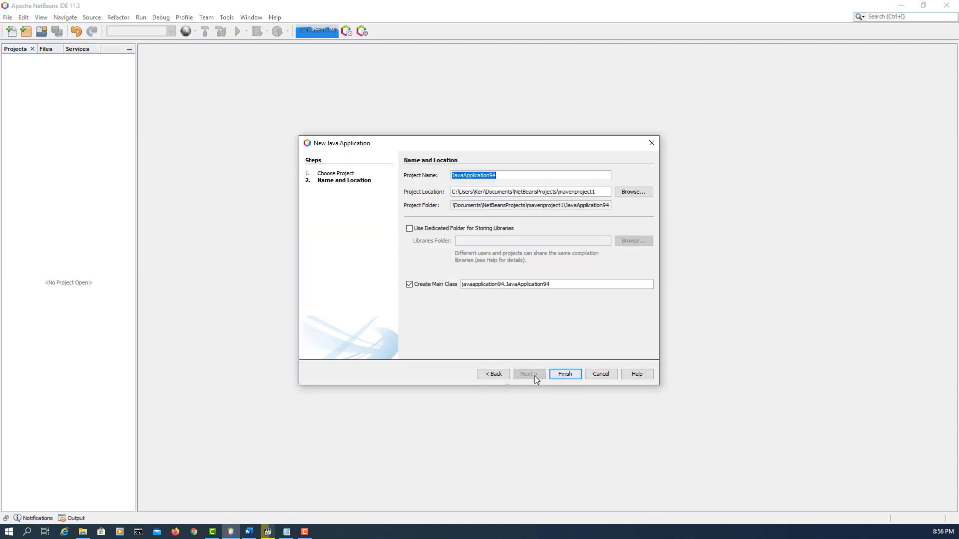
click(564, 374)
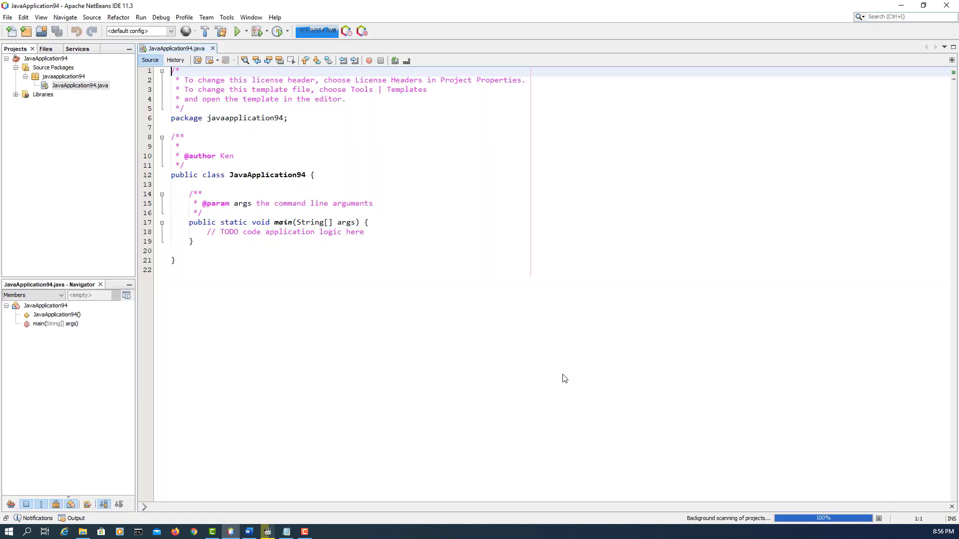
Step: Add a JavaFX main class named FXMain to the javaapplication94 package and look through its generated code
right_click(86, 74)
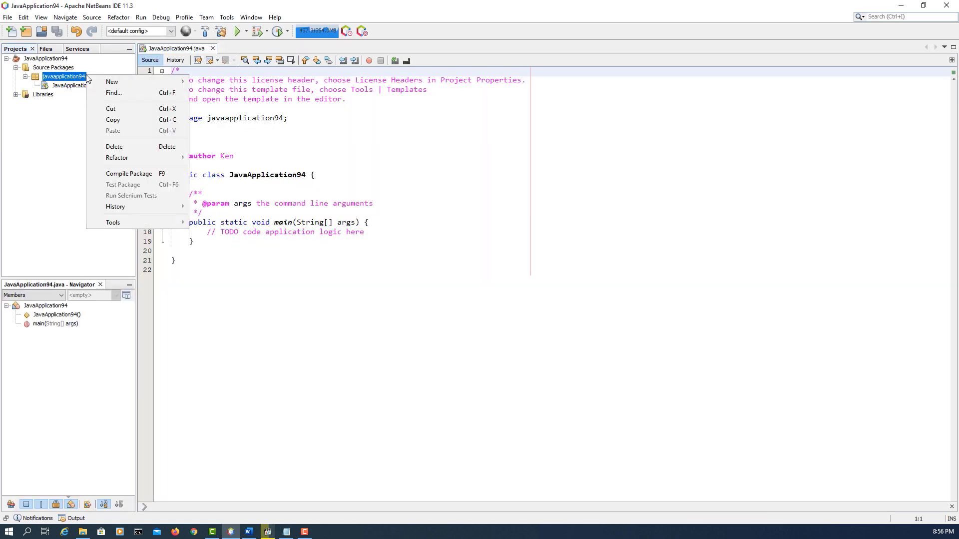
mouse_move(161, 82)
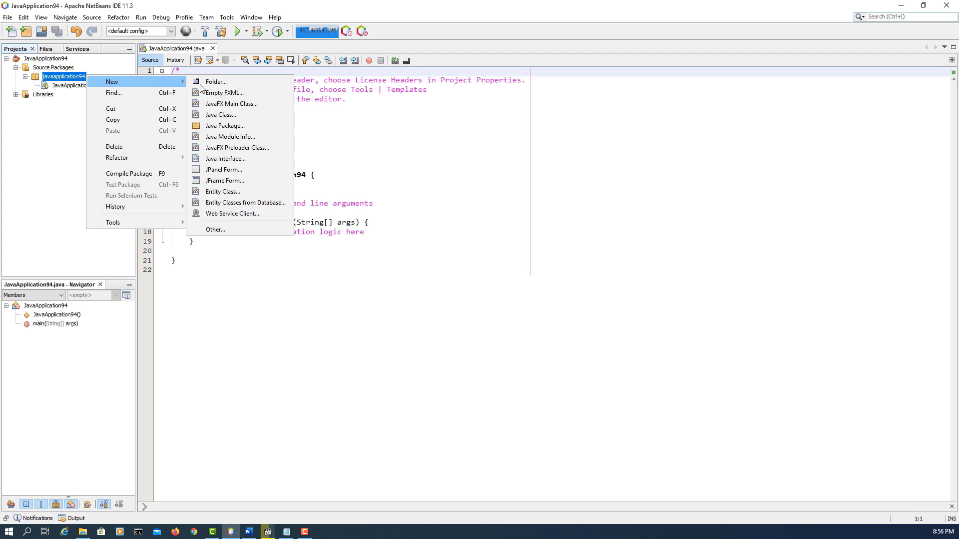
click(236, 105)
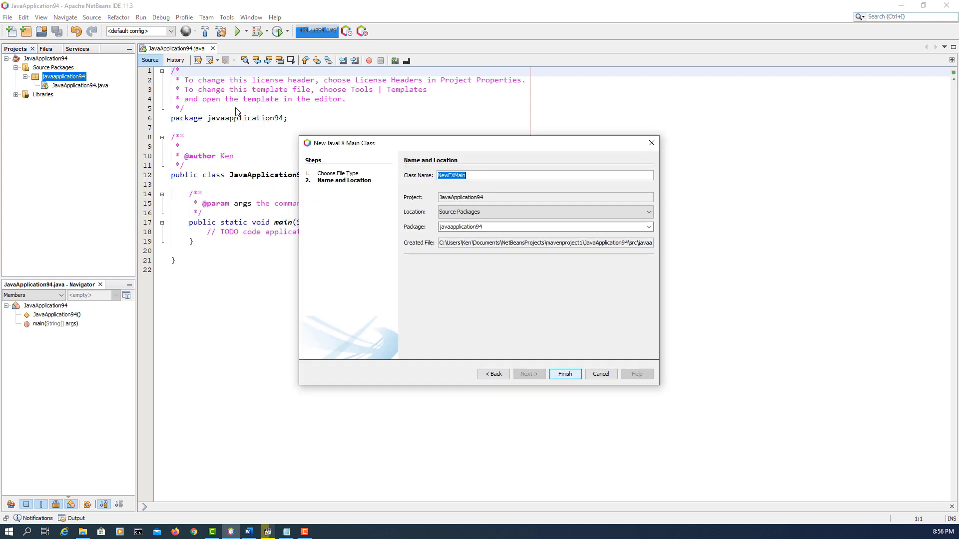
drag(449, 171, 438, 175)
key(BackSpace)
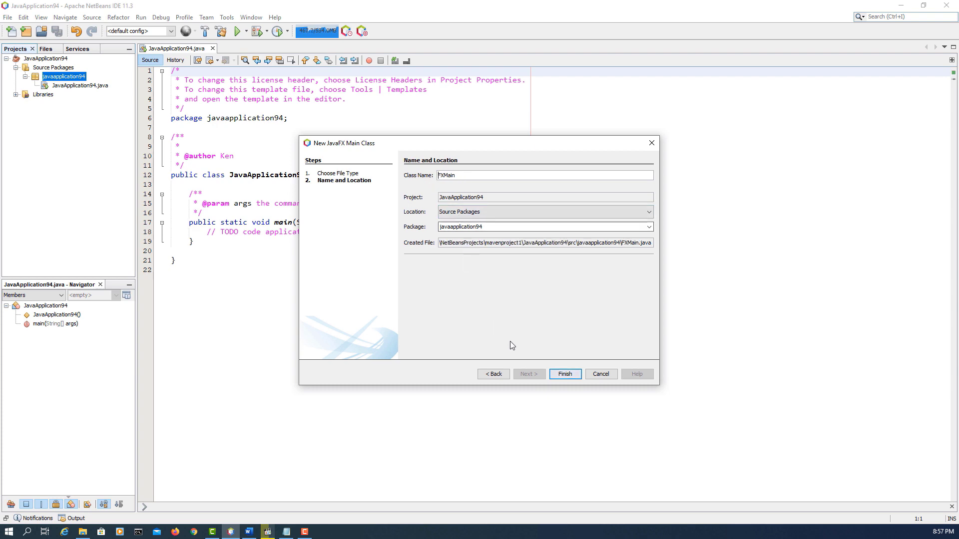
click(557, 374)
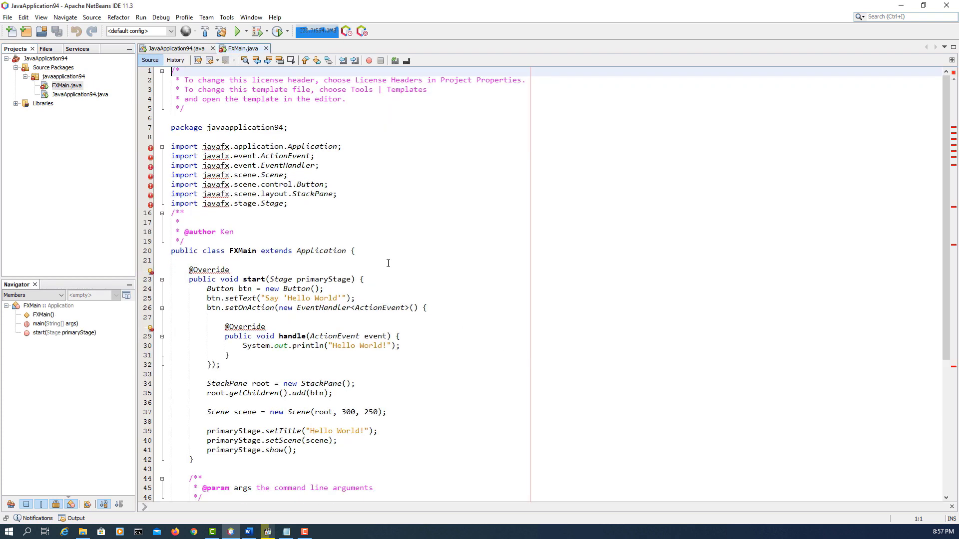
scroll(388, 263, down, 2)
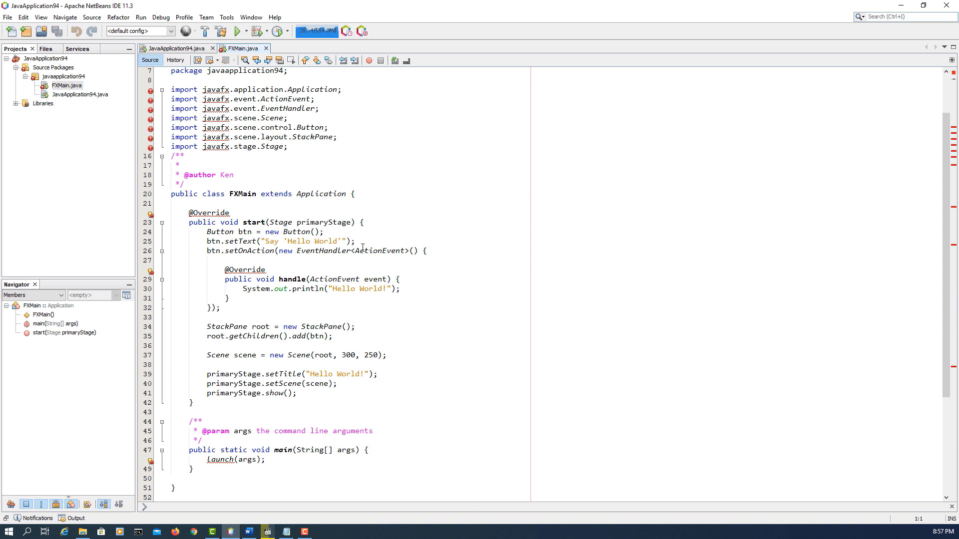
scroll(348, 242, up, 2)
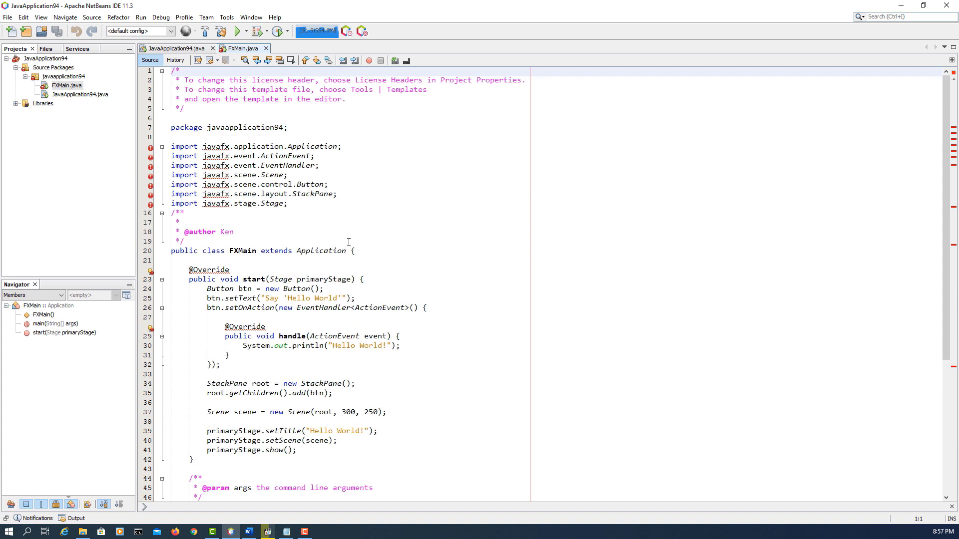
Step: Add the javafx-sdk-14 global library to the compile-time Modulepath in the JavaApplication94 project properties
click(63, 58)
right_click(65, 59)
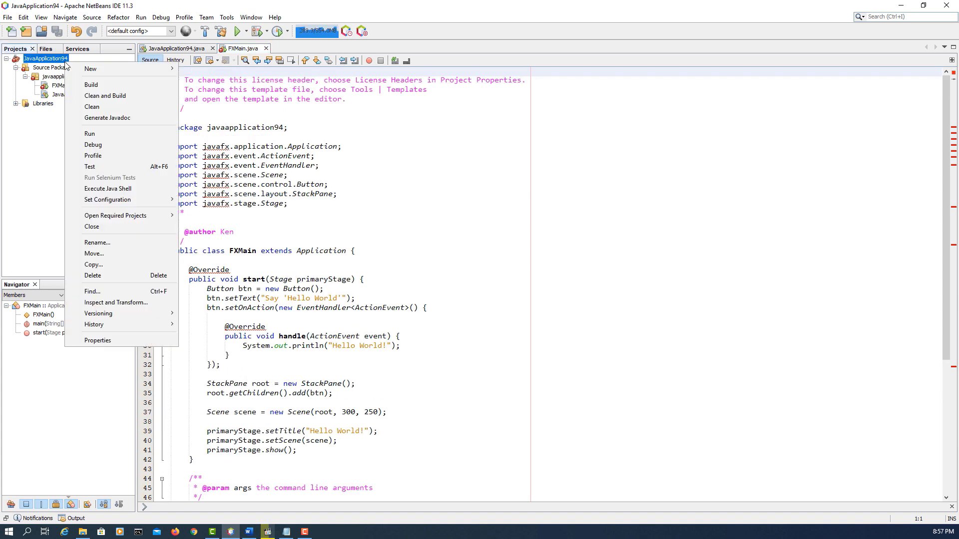
click(124, 339)
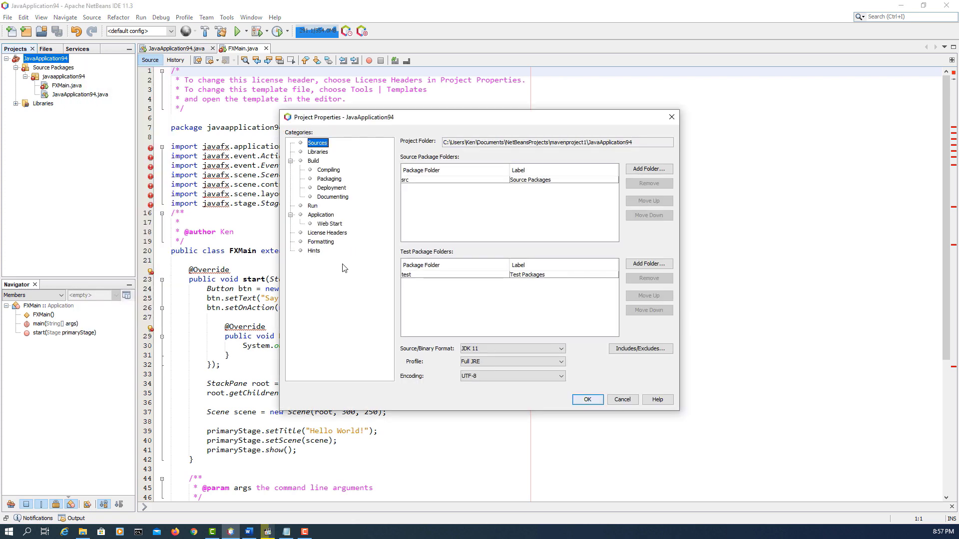
click(318, 153)
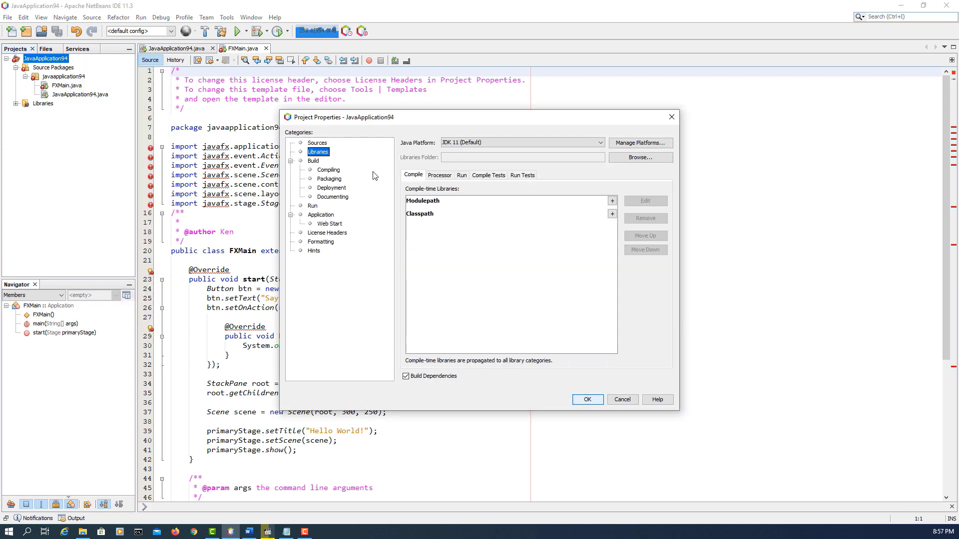
click(612, 201)
click(633, 223)
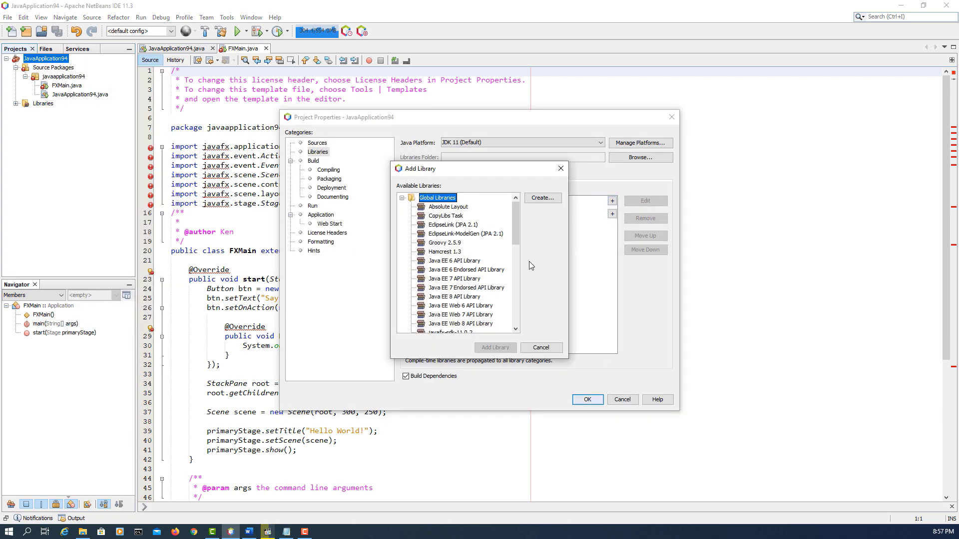
scroll(510, 267, down, 5)
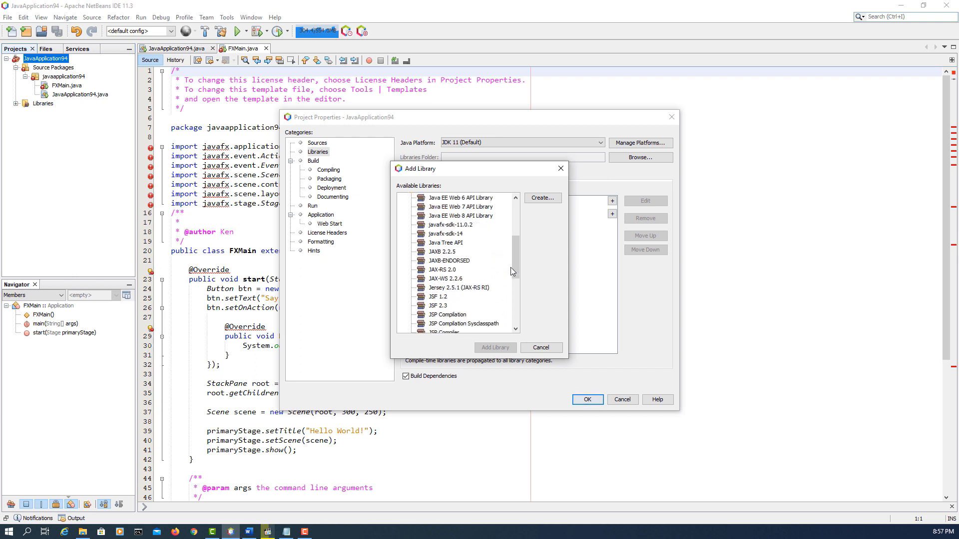
click(446, 234)
click(496, 347)
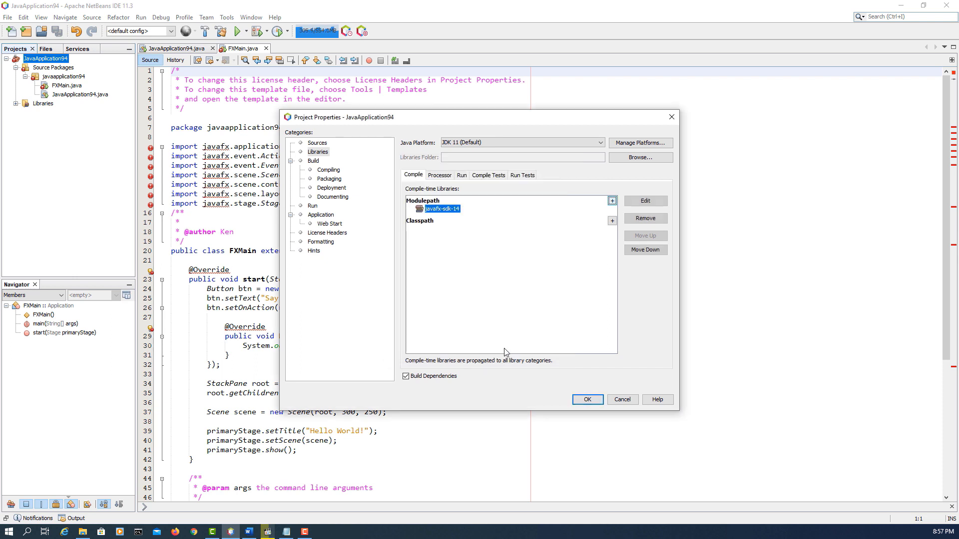
Step: Add javafx.base.jar, javafx.controls.jar, javafx.fxml.jar and javafx.graphics.jar from the JavaFX SDK lib folder to the compile-time Classpath and save the project properties
click(613, 223)
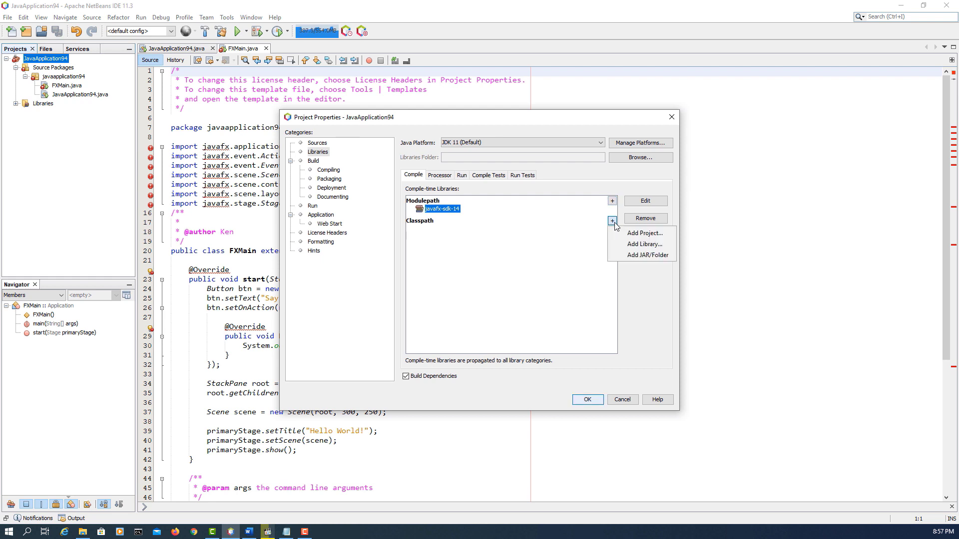
click(648, 255)
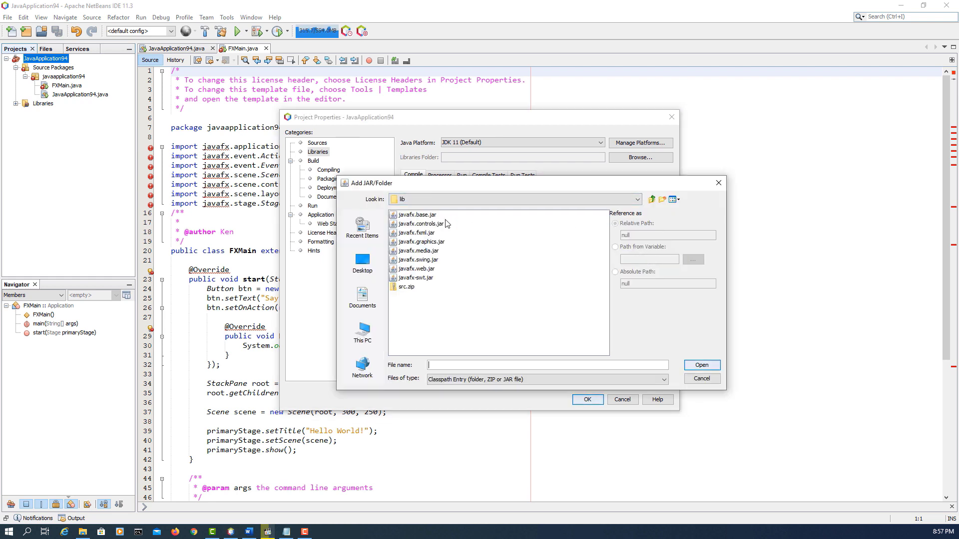
click(423, 215)
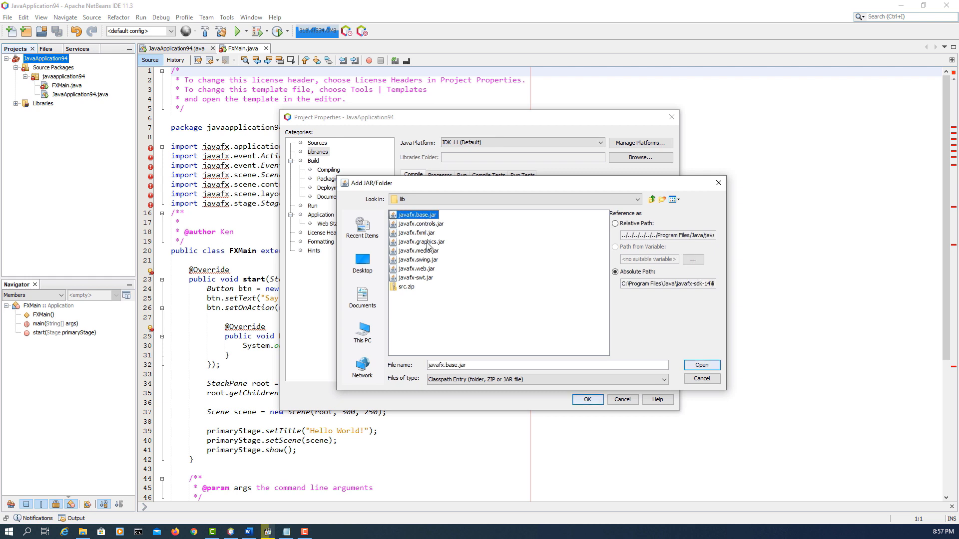
shift+click(427, 242)
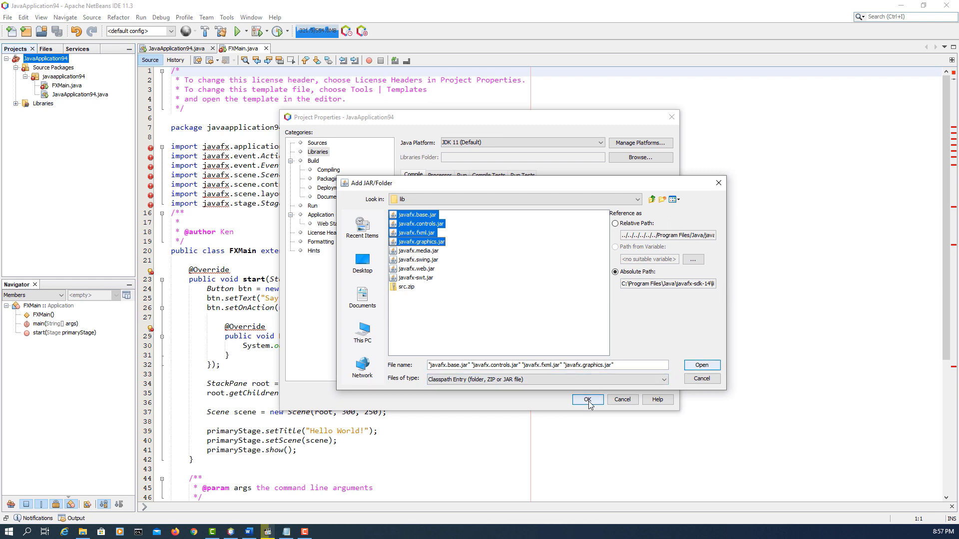
key(Return)
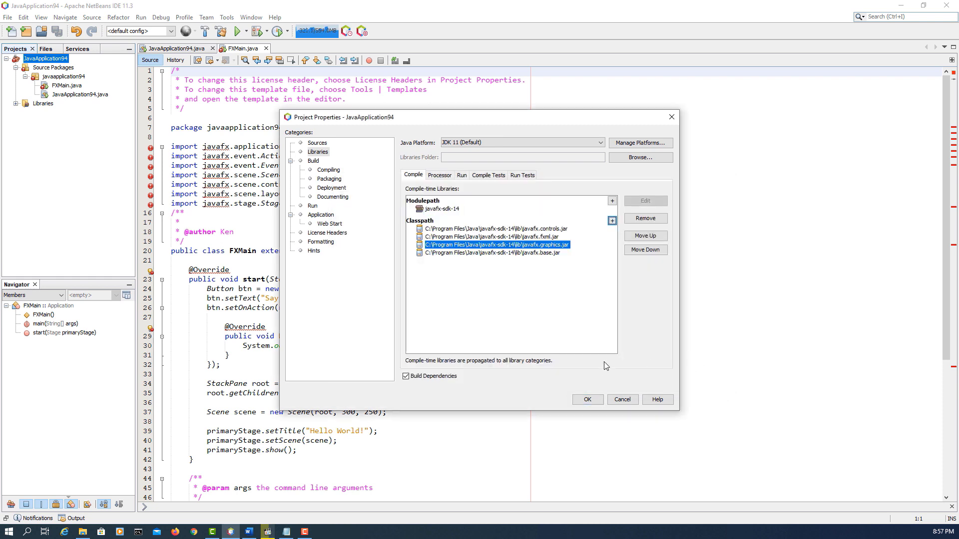
click(588, 402)
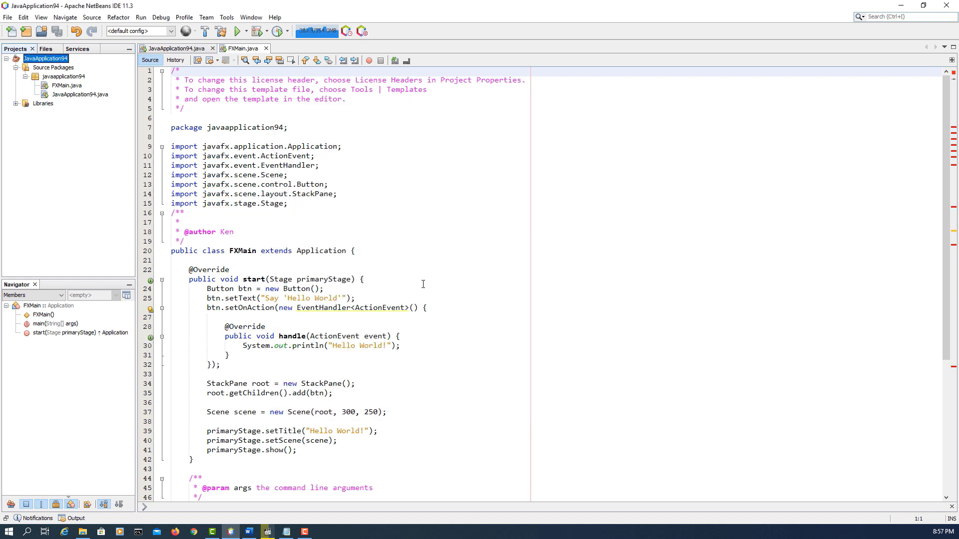
Step: Switch the JavaApplication94 project to the JavaFX deployment model, using the existing application class javaapplication94.FXMain
right_click(62, 64)
click(98, 339)
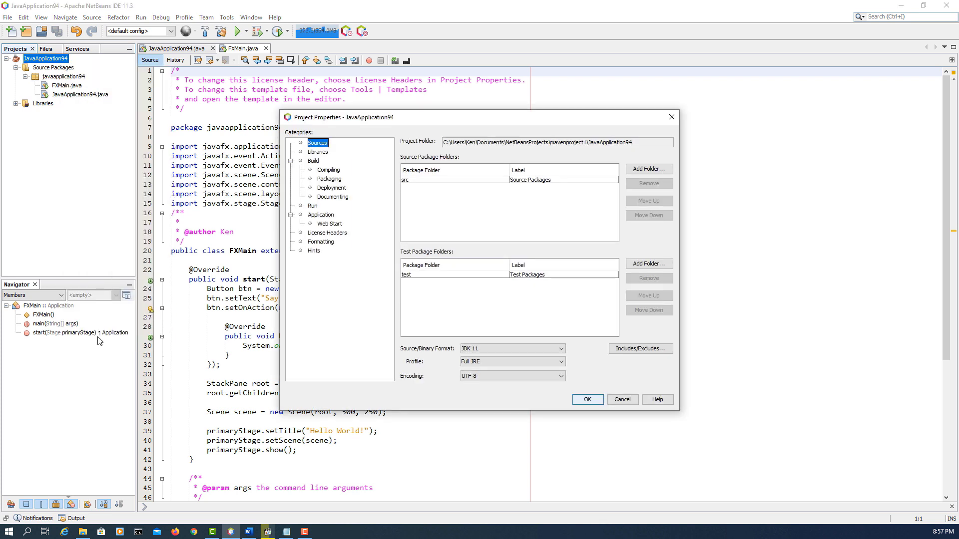
click(329, 179)
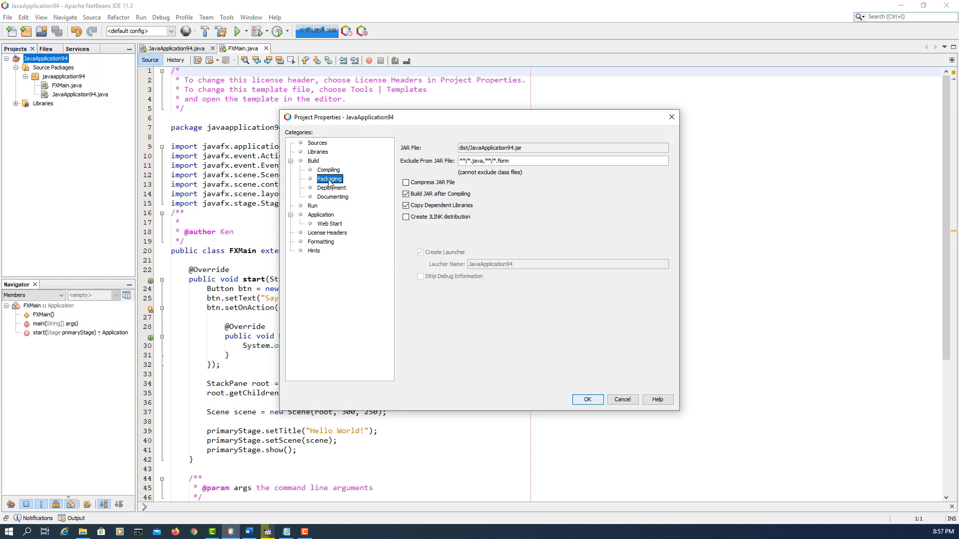
click(330, 188)
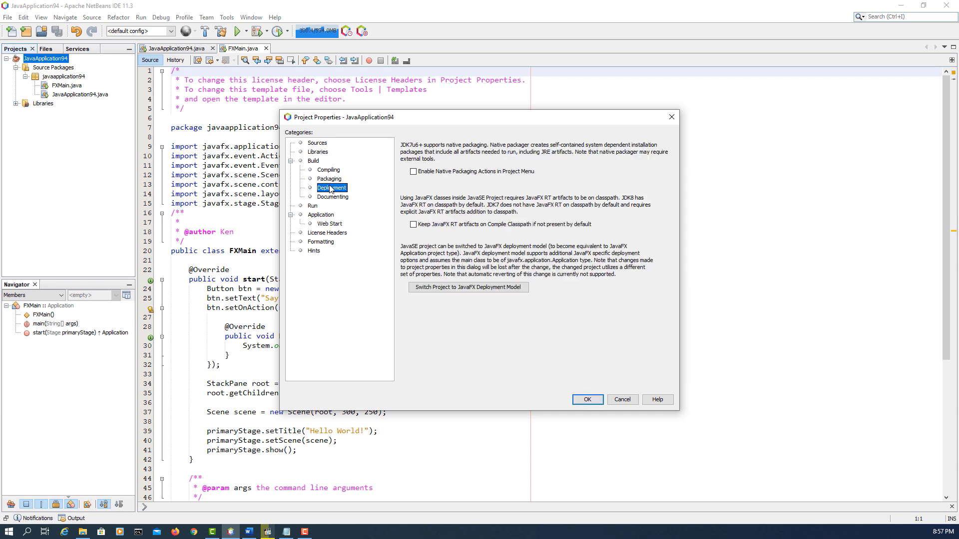
click(462, 288)
click(368, 274)
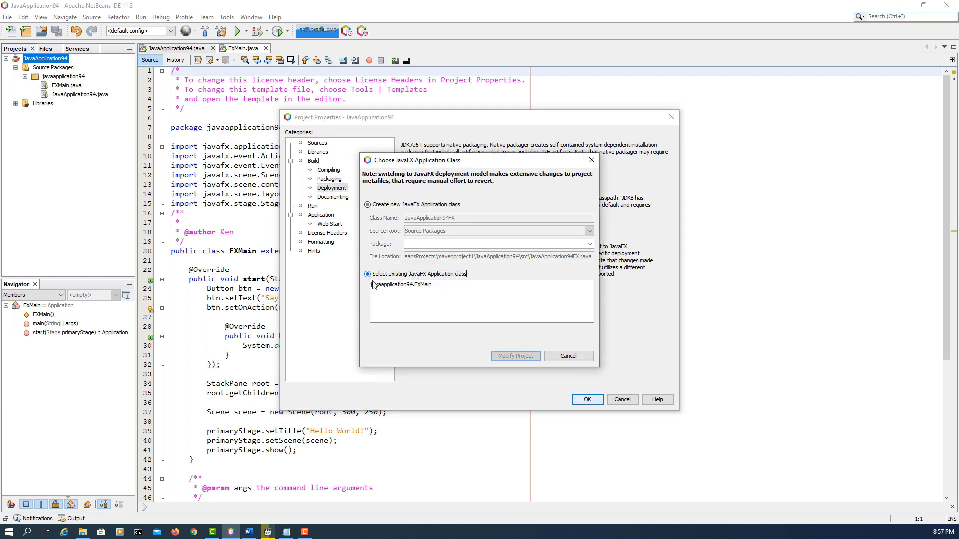
click(372, 285)
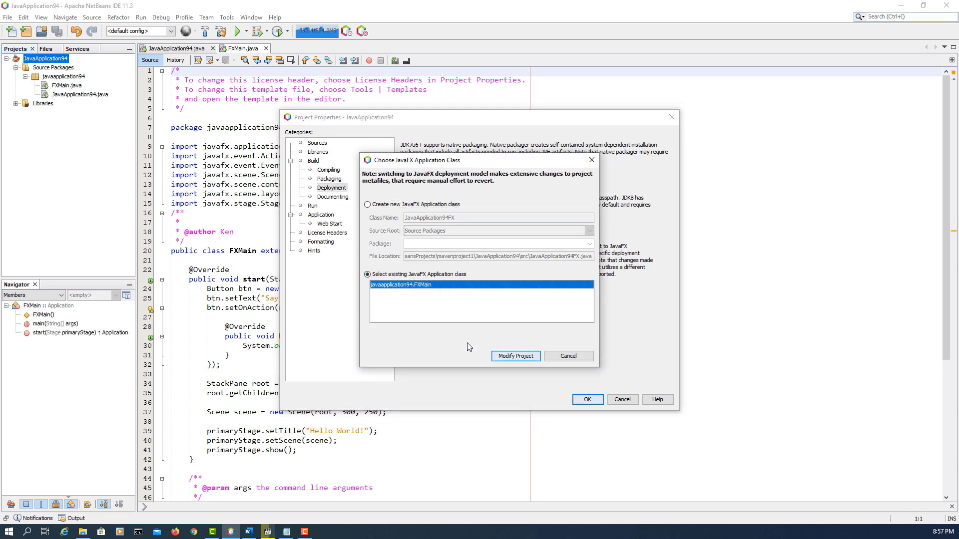
click(518, 356)
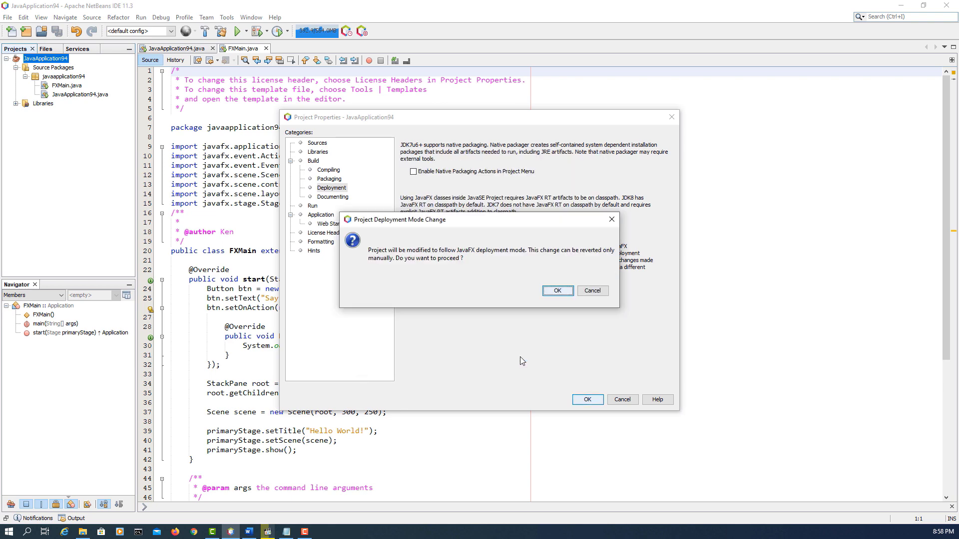
click(557, 291)
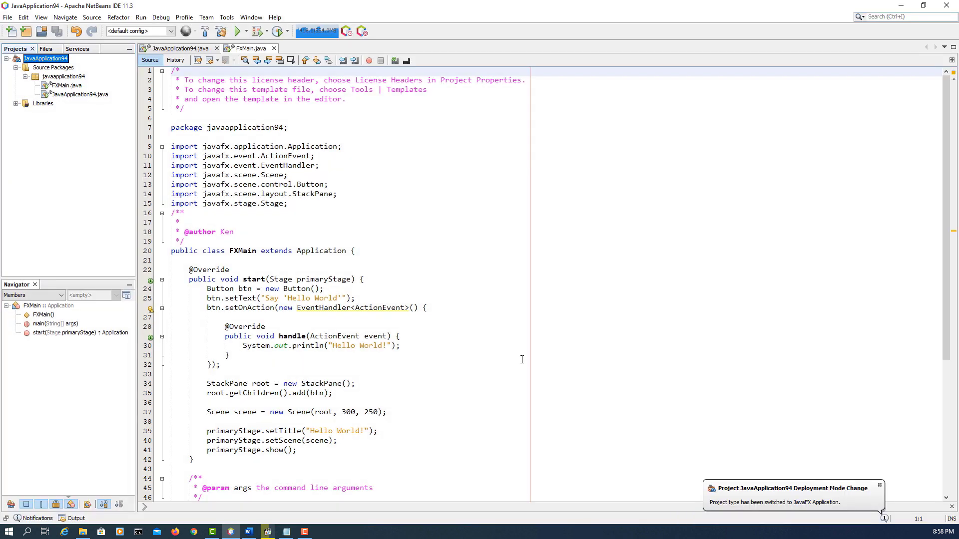
Step: Set the project's run VM options to --module-path "C:\Program Files\Java\javafx-sdk-14\lib" --add-modules=javafx.controls,javafx.fxml
right_click(66, 61)
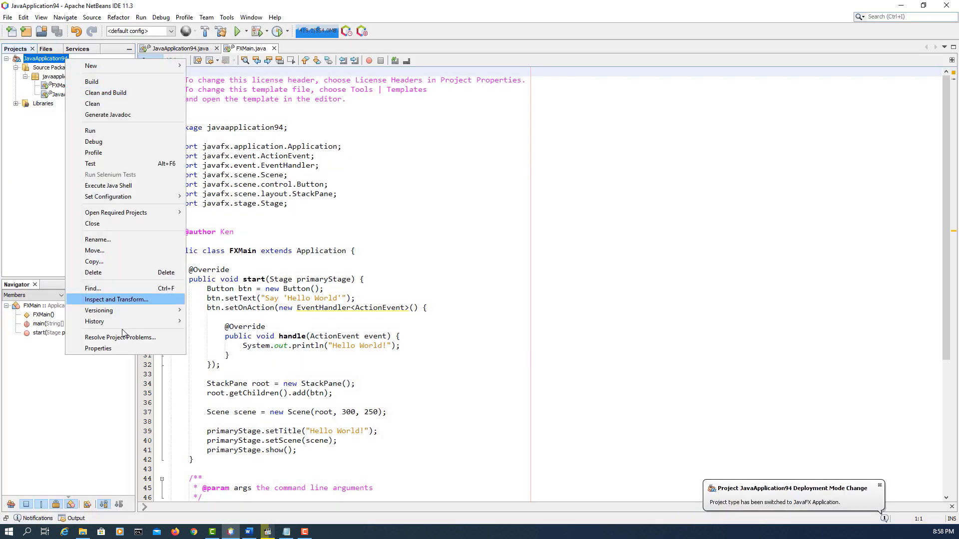
click(124, 345)
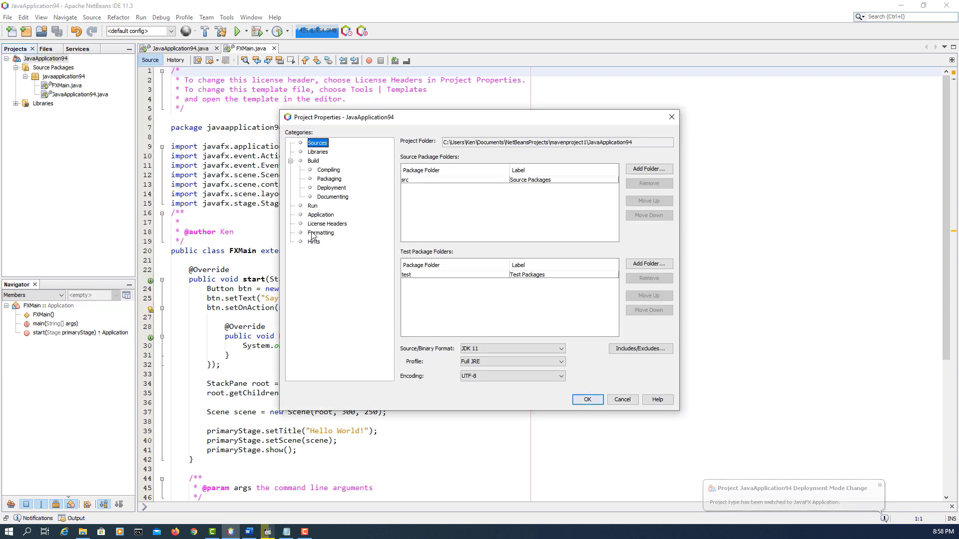
click(312, 207)
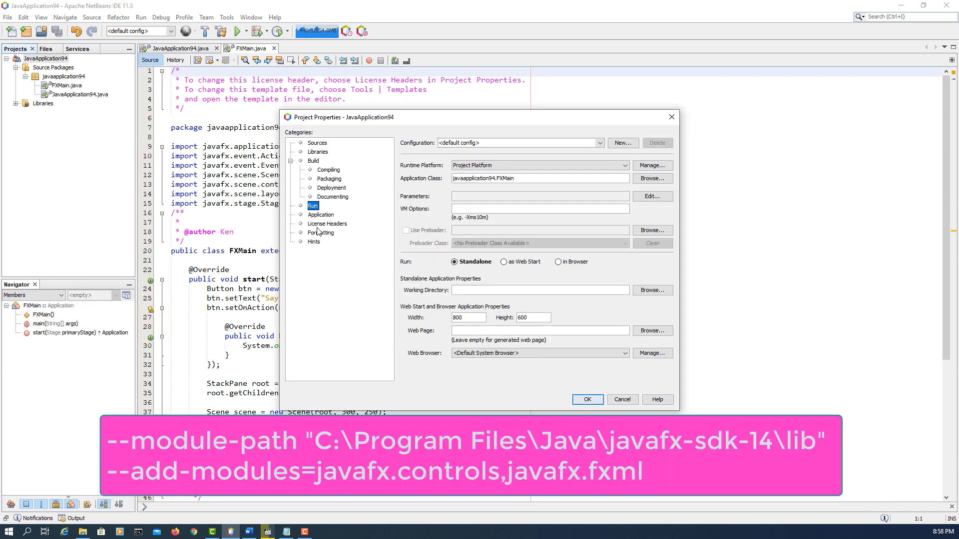
key(alt+v)
text(--module-path "C:\Program Files\Java\javafx-sdk-14\lib"  --add-modules=javafx.controls,javafx.fxml)
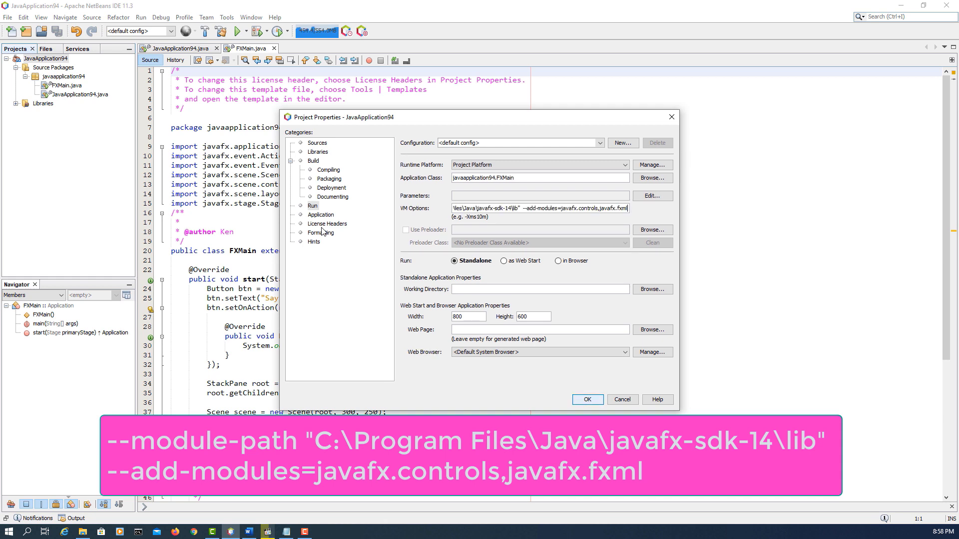
Step: Read through the entered VM options from start to end and save the project properties
key(Home)
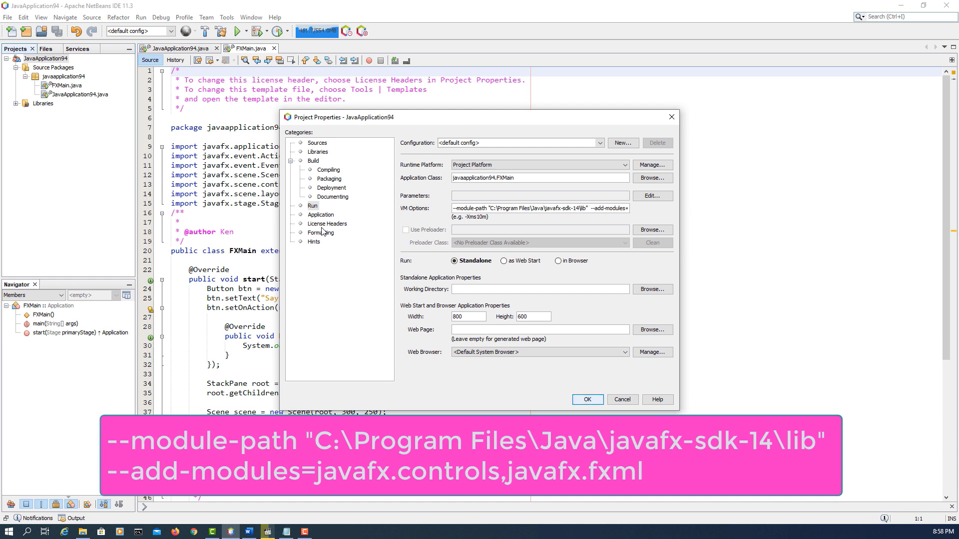
key(Right)
key(Right)
key(Right)
key(Right)
key(Right)
key(Right)
key(Right)
key(Right)
key(Right)
key(Right)
key(Right)
key(Right)
key(Right)
key(Right)
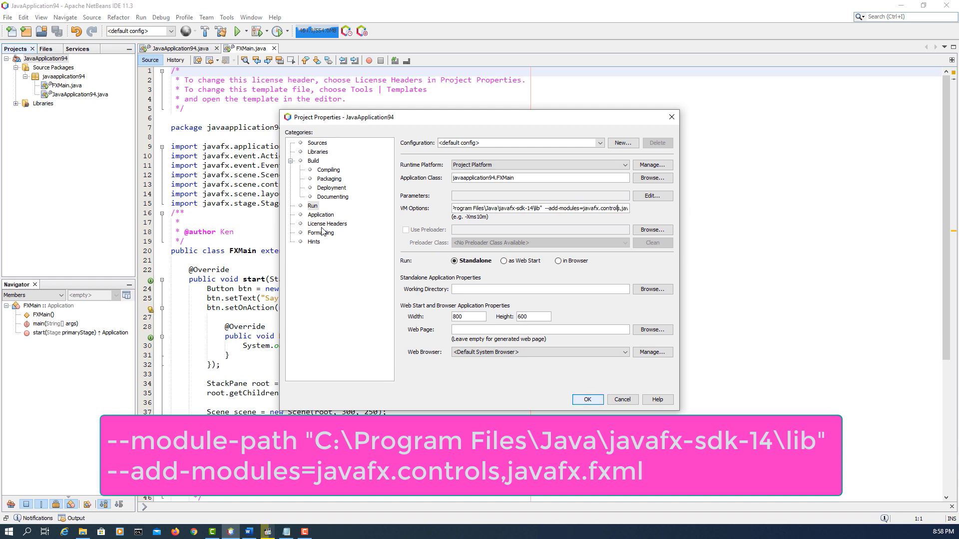
key(Right)
key(Right)
key(Right)
key(Right)
key(Right)
key(Right)
key(Right)
key(Right)
key(Right)
key(Right)
key(Right)
key(Right)
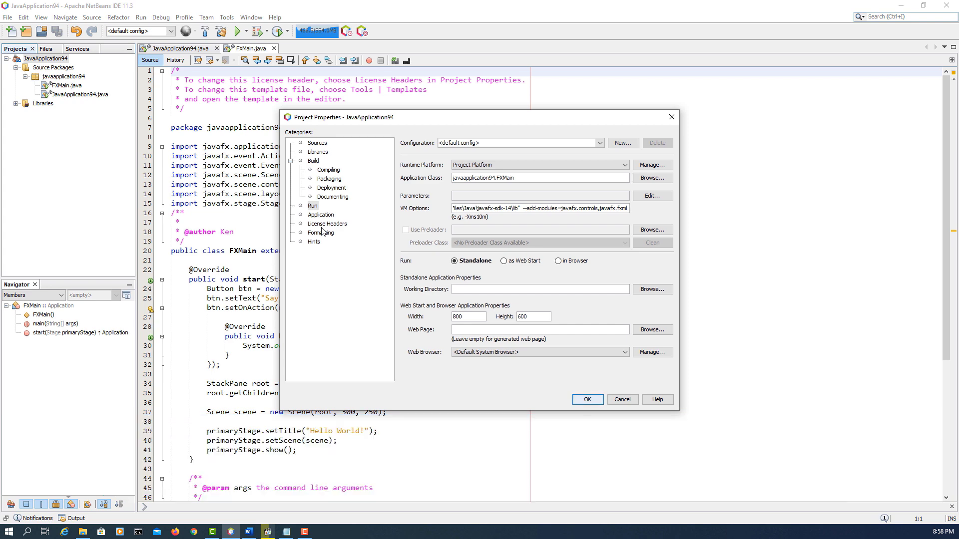
click(585, 400)
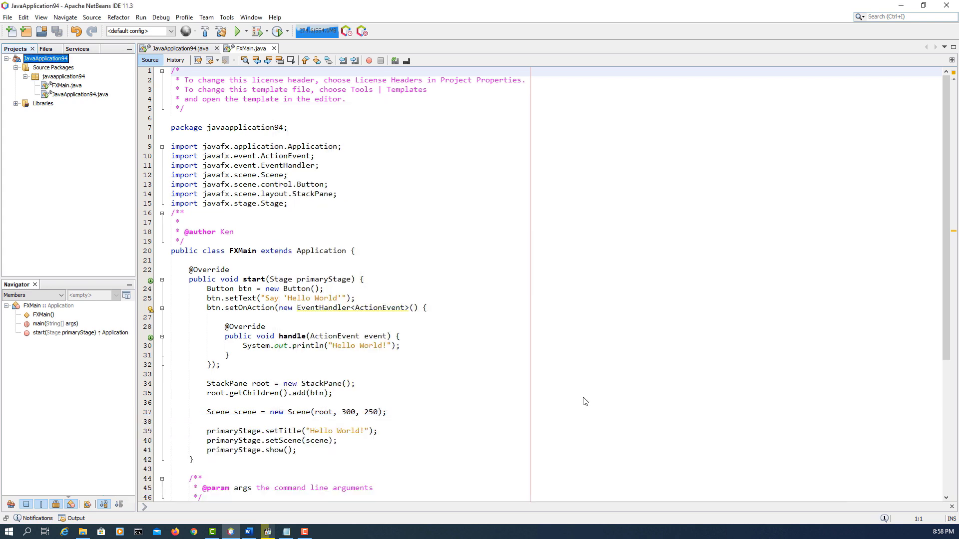
Step: Compile FXMain.java and run the file
right_click(70, 87)
click(109, 142)
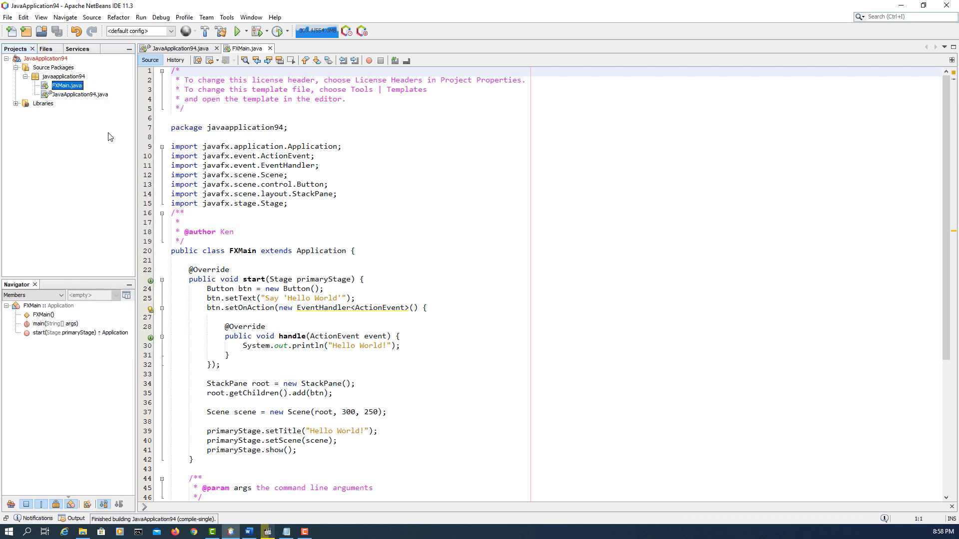
right_click(83, 88)
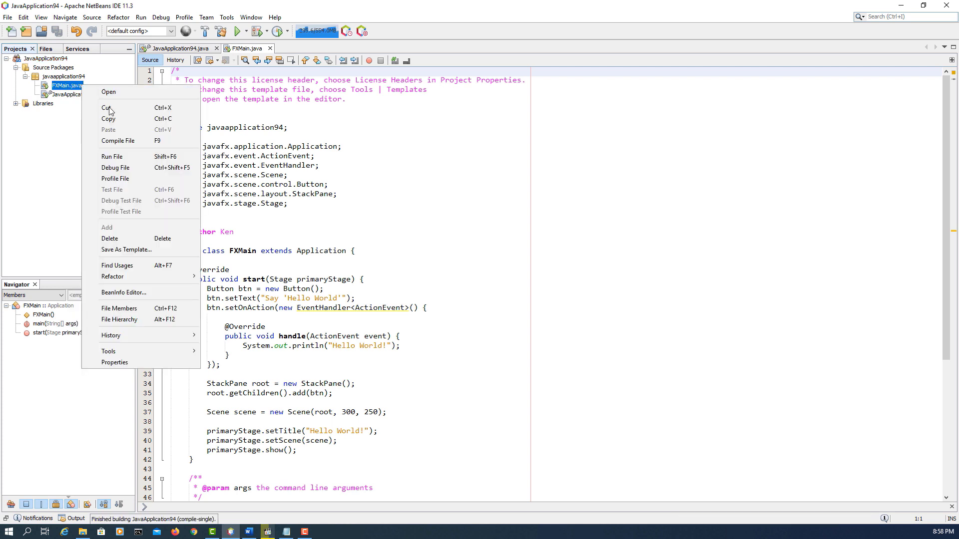
click(119, 156)
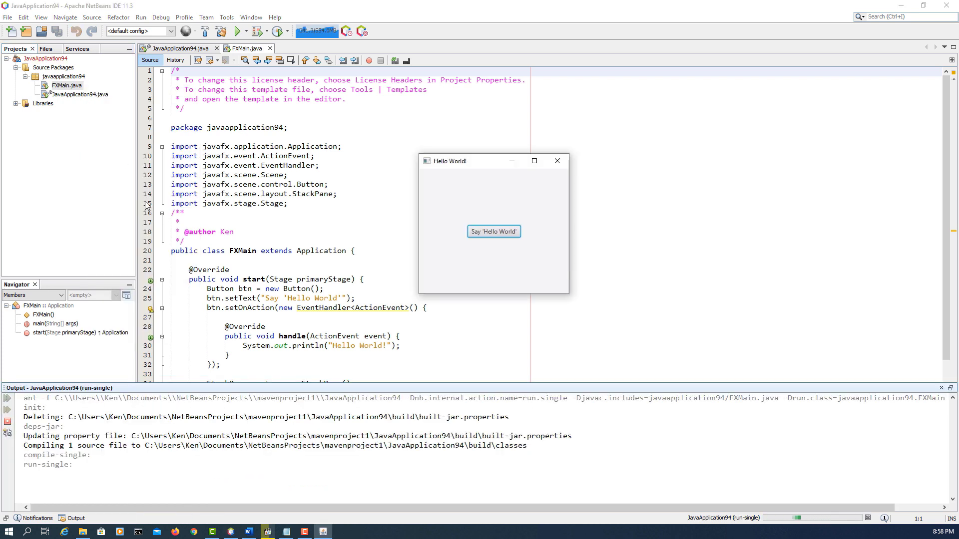
Step: Test the Say 'Hello World' button twice in the running JavaFX application and close its window
click(488, 233)
click(488, 233)
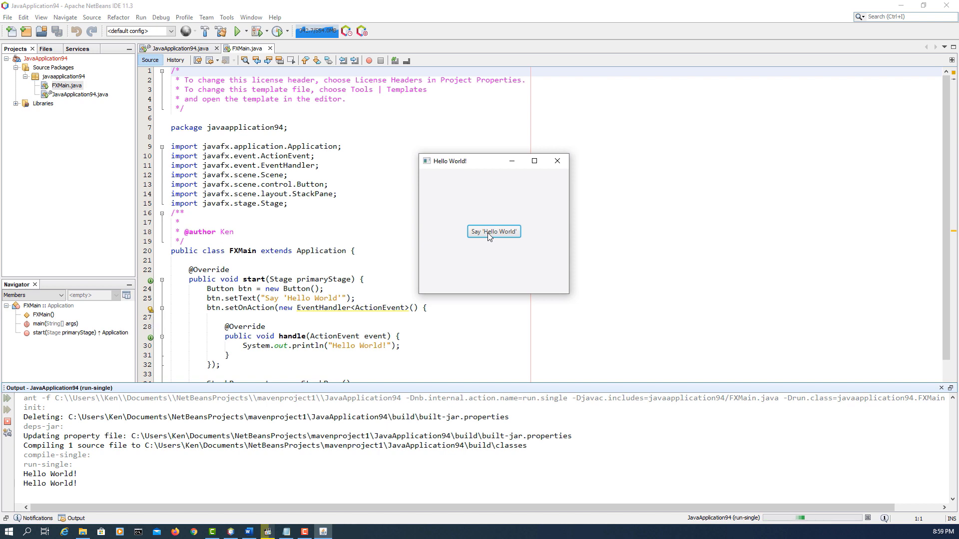
click(557, 161)
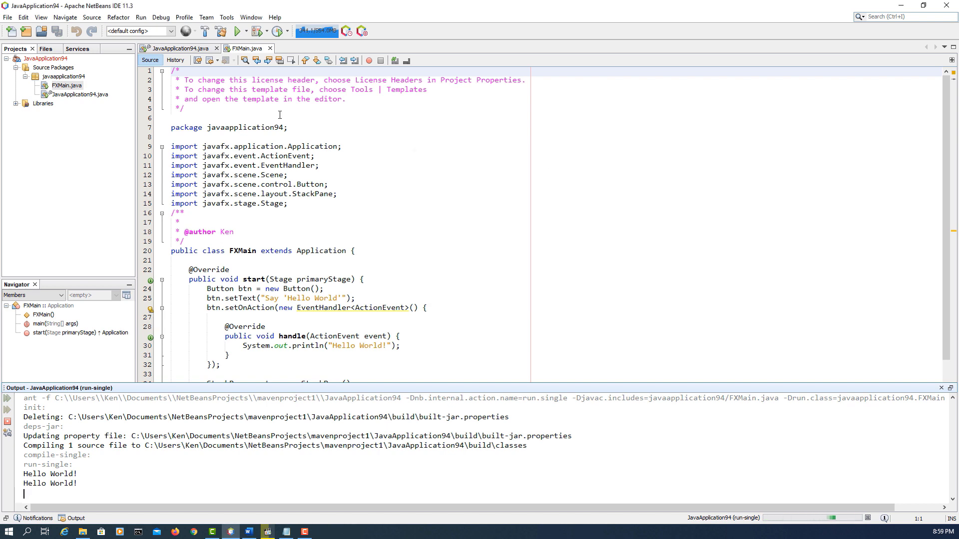
Step: Create an empty FXML file named FXML in the javaapplication94 package, with a new Java controller FXMLController and no style sheet
click(81, 79)
right_click(81, 81)
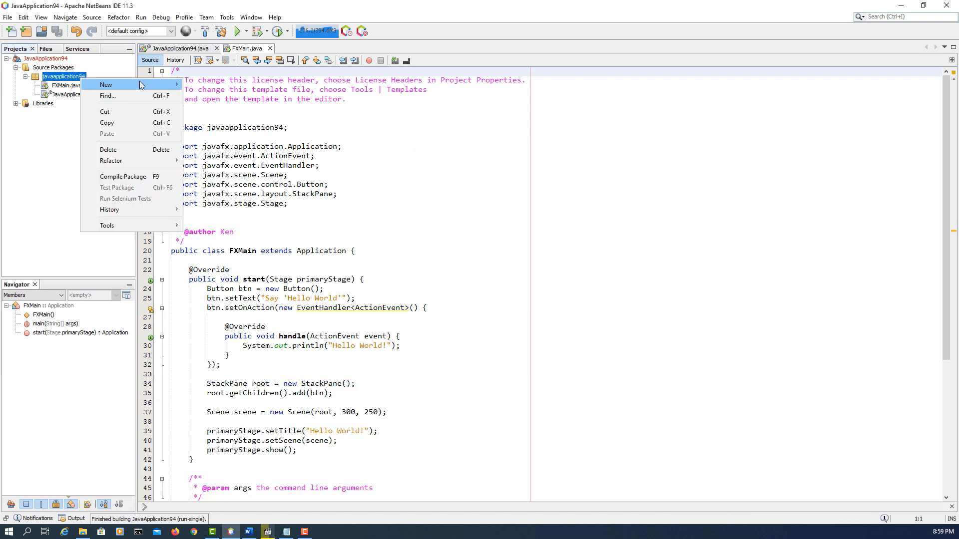
mouse_move(155, 86)
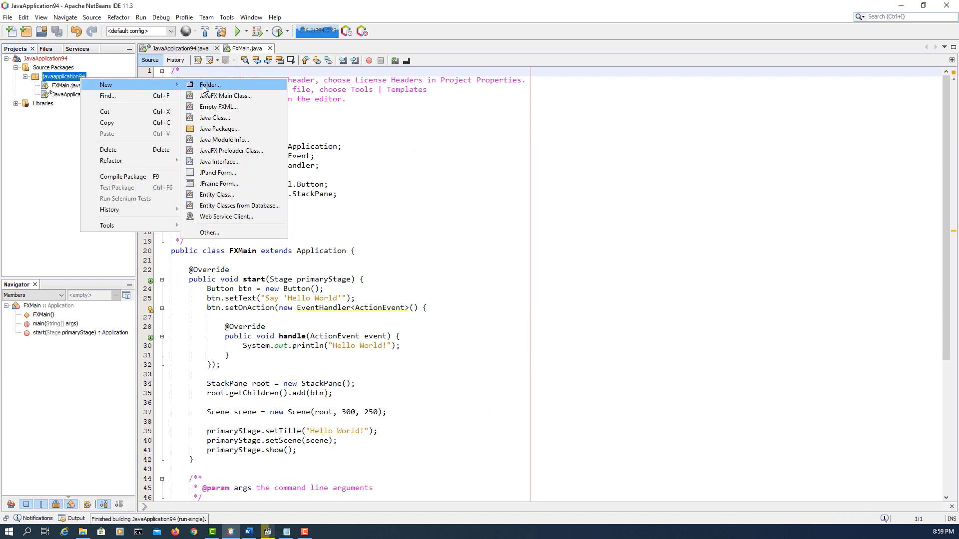
click(242, 109)
click(471, 178)
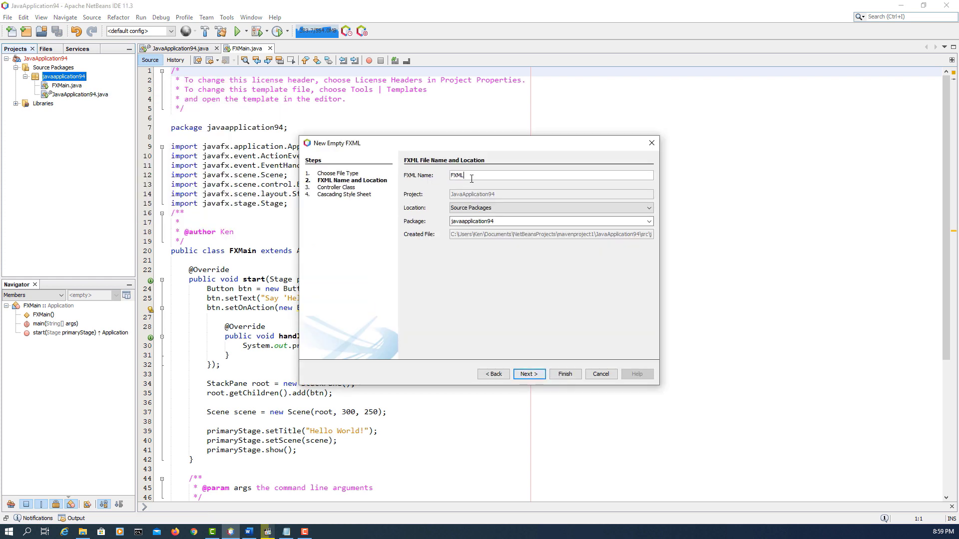
double_click(471, 178)
click(528, 376)
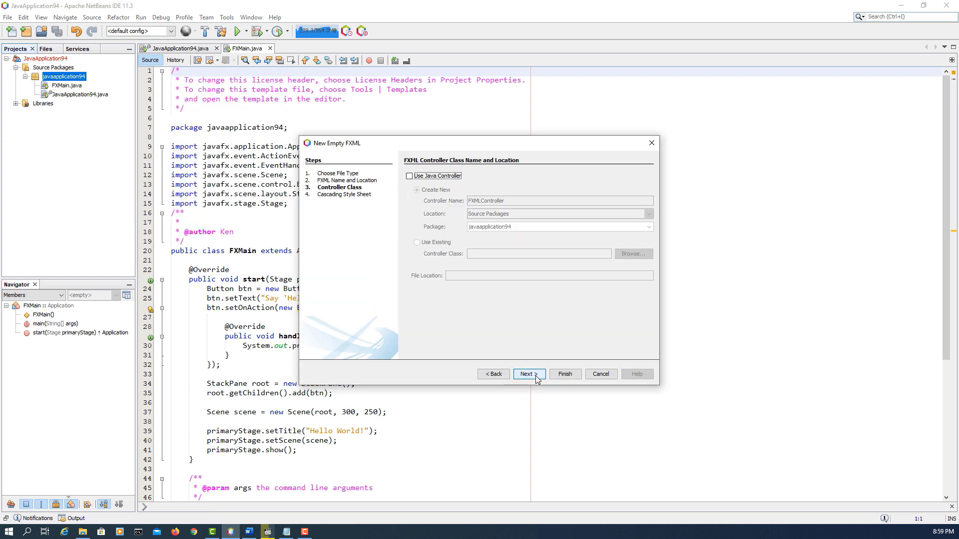
key(space)
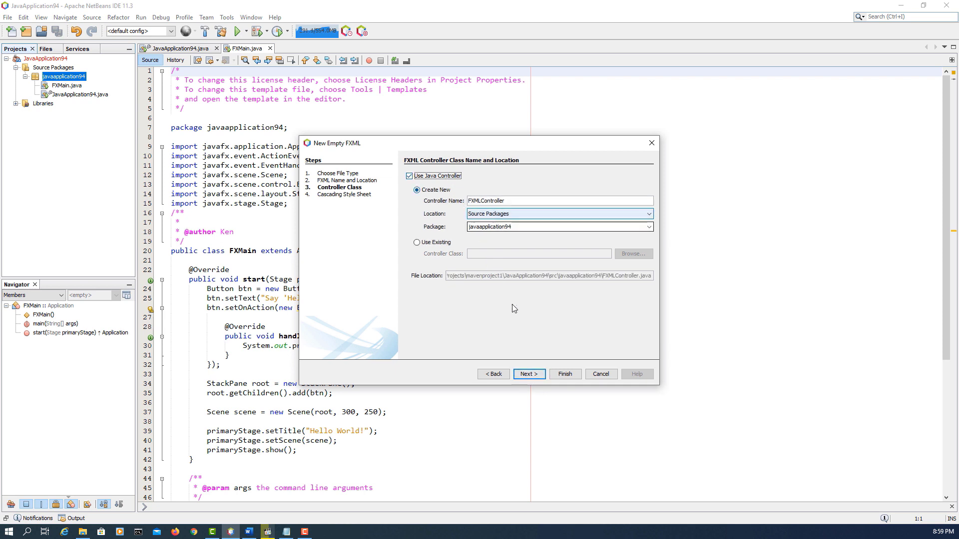
click(531, 375)
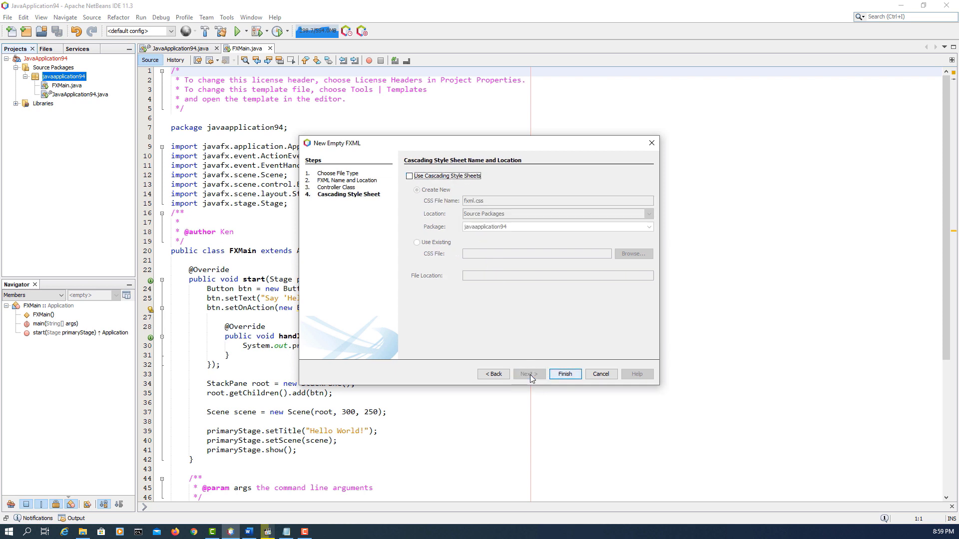
click(558, 378)
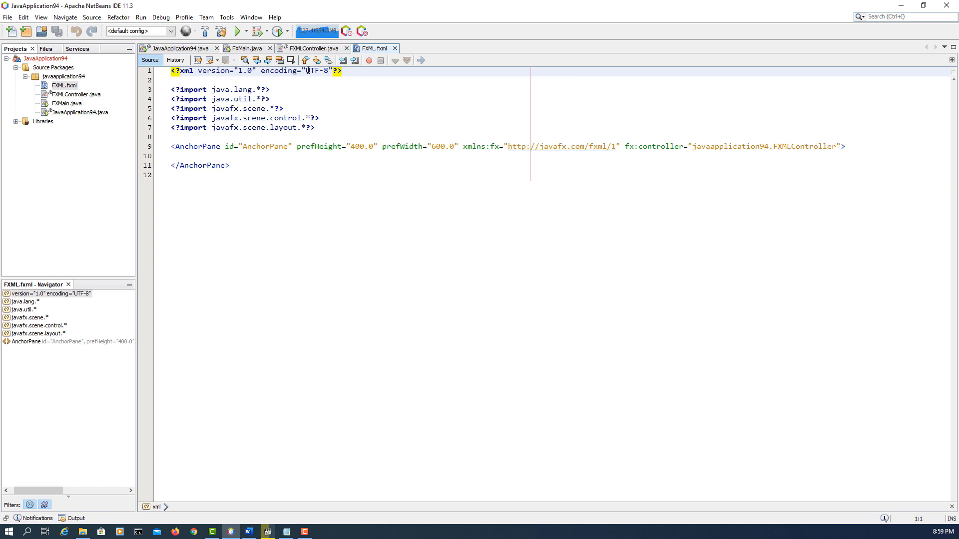
Step: Close JavaApplication94.java and review the body of the start method in FXMain.java
click(202, 52)
click(216, 49)
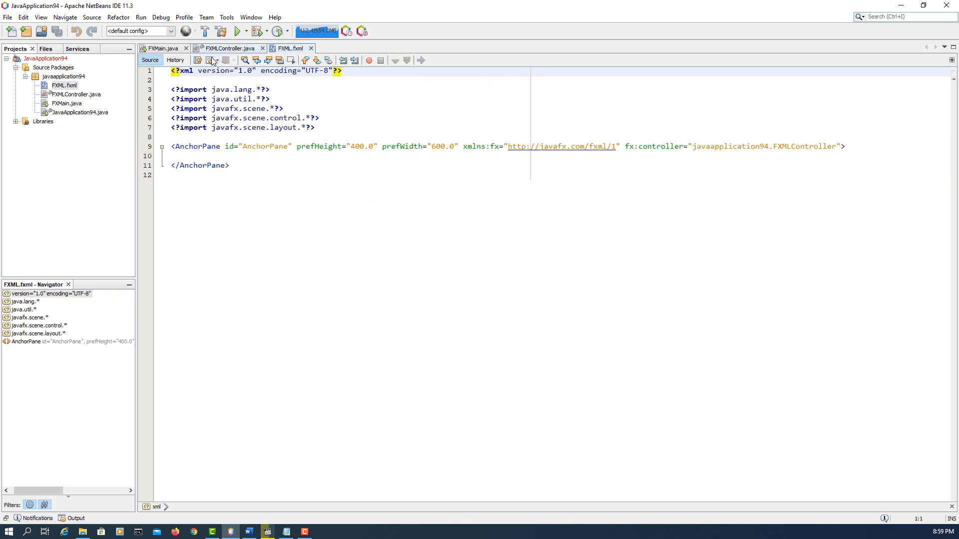
click(162, 48)
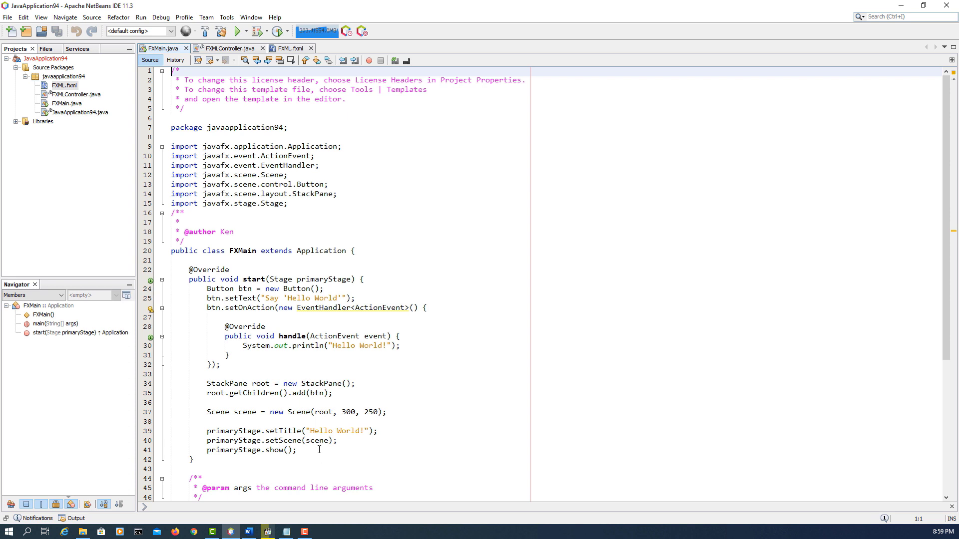
drag(319, 449, 180, 279)
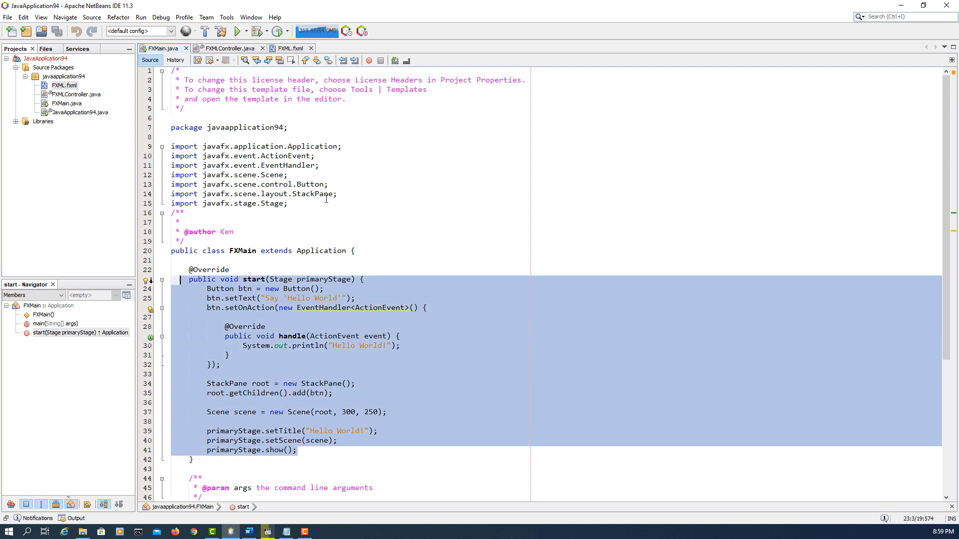
Step: Examine the fx:controller reference in FXML.fxml and the FXMLController class it refers to
click(291, 49)
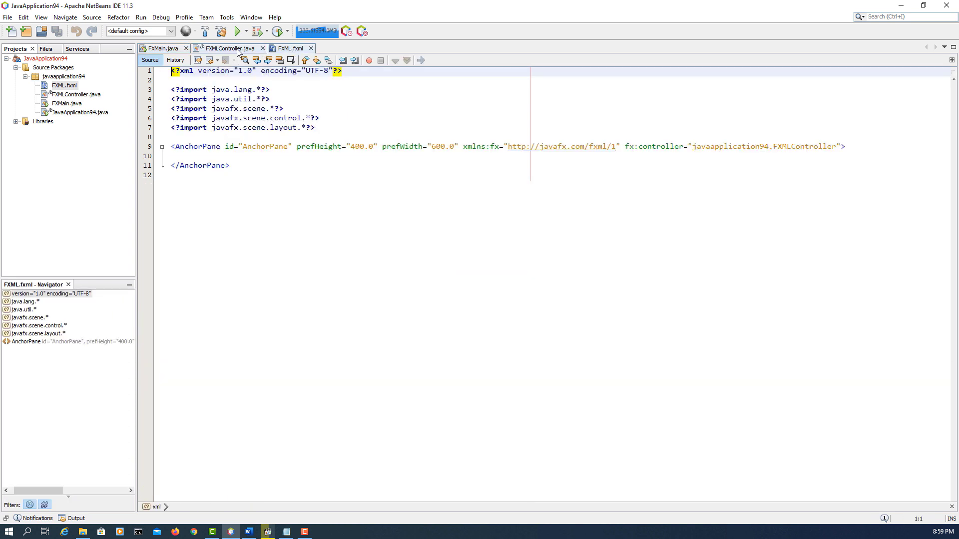
click(238, 52)
click(291, 48)
drag(837, 148, 684, 148)
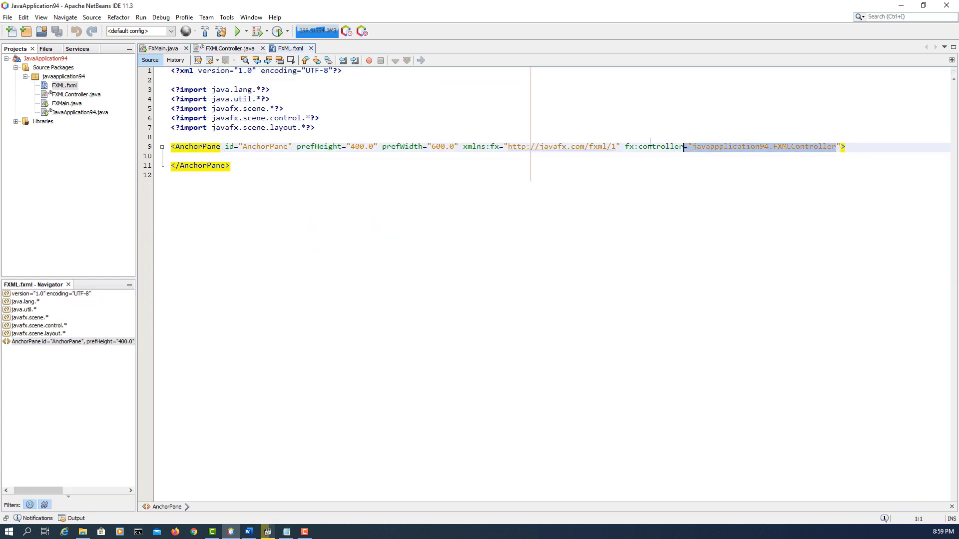
click(241, 52)
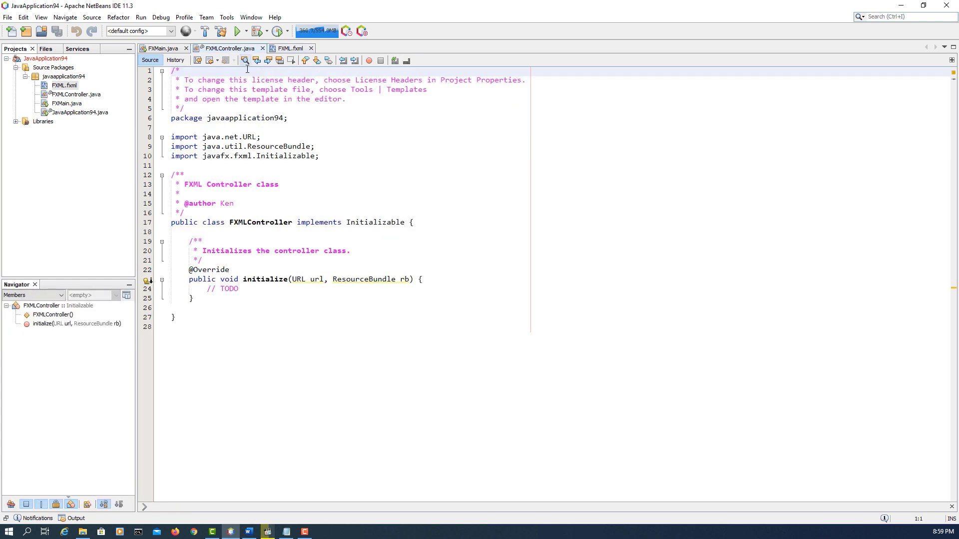
Step: Rename the start method's primaryStage parameter to stage in FXMain.java
click(163, 52)
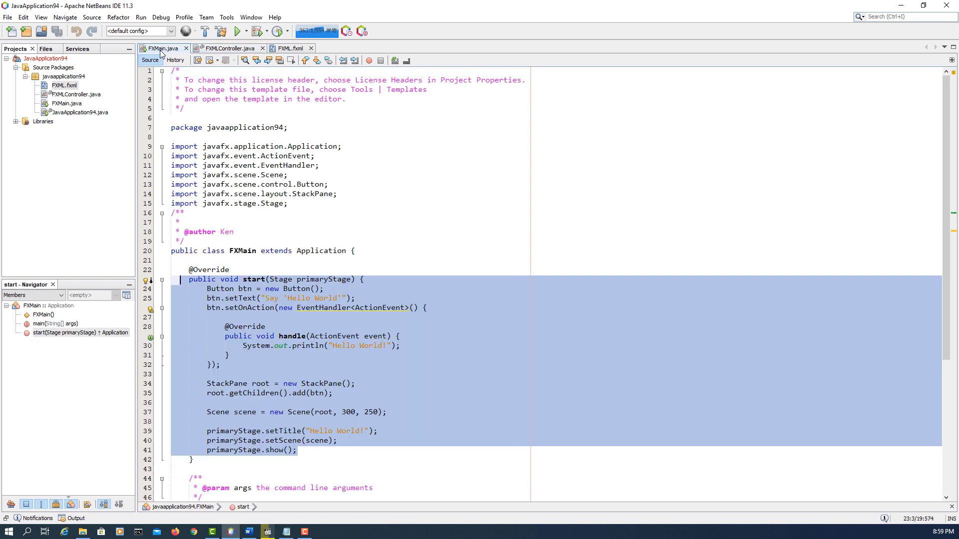
click(284, 347)
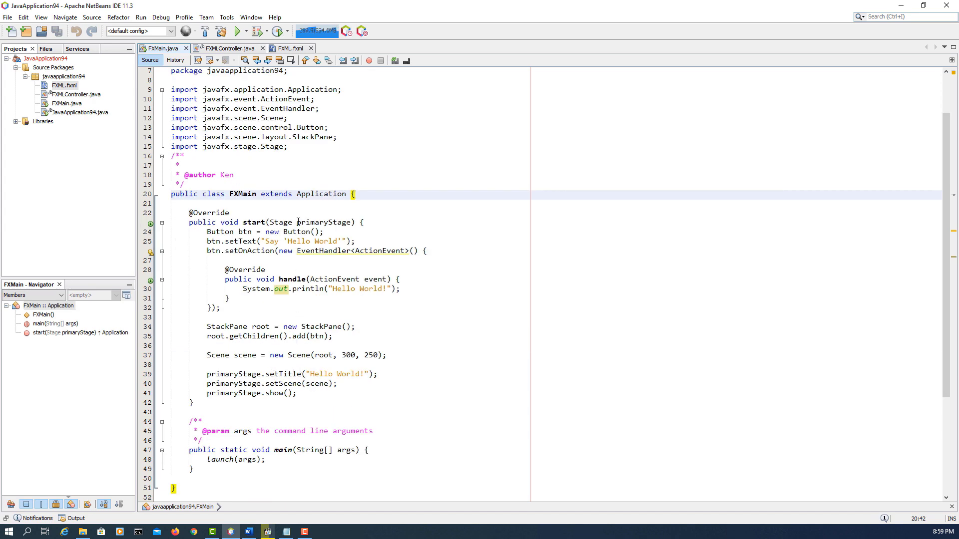
drag(298, 222, 329, 220)
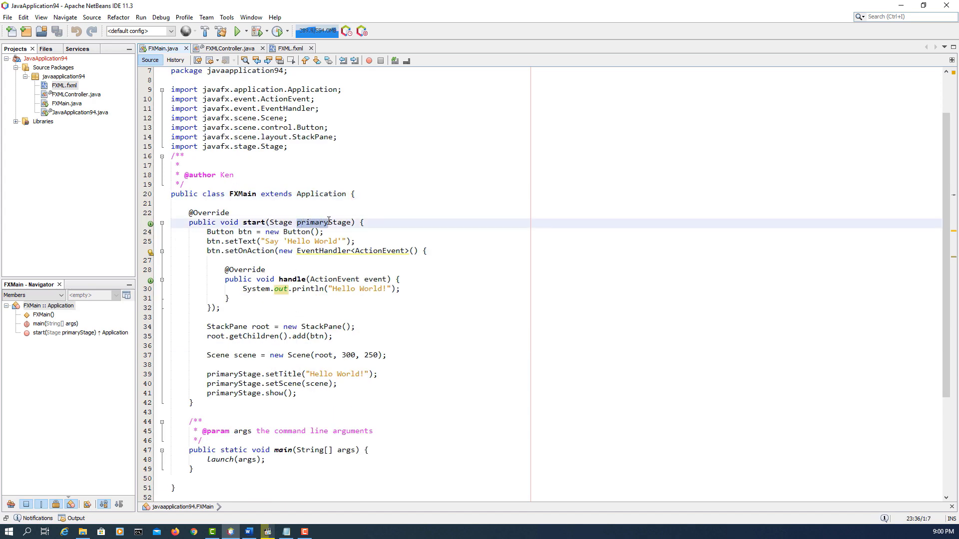
key(shift+Up)
shift+click(334, 218)
text(s)
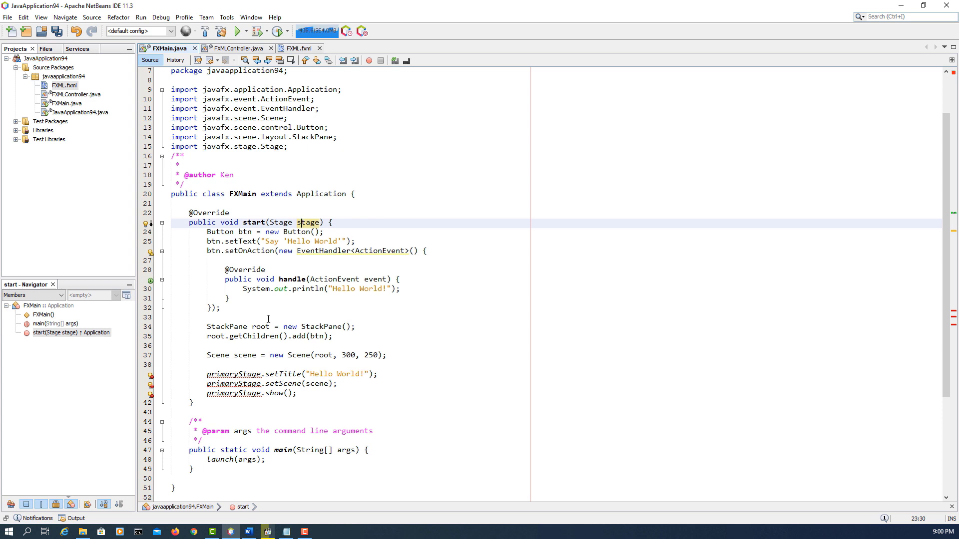
Step: Delete the button and StackPane code from the start method, along with the unused Button, StackPane, ActionEvent and EventHandler imports
drag(333, 336, 171, 231)
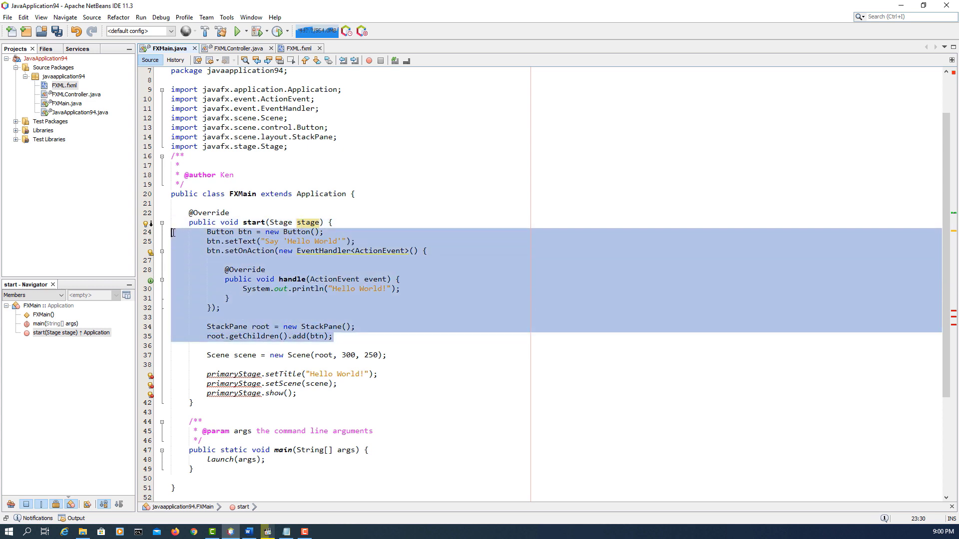
key(Delete)
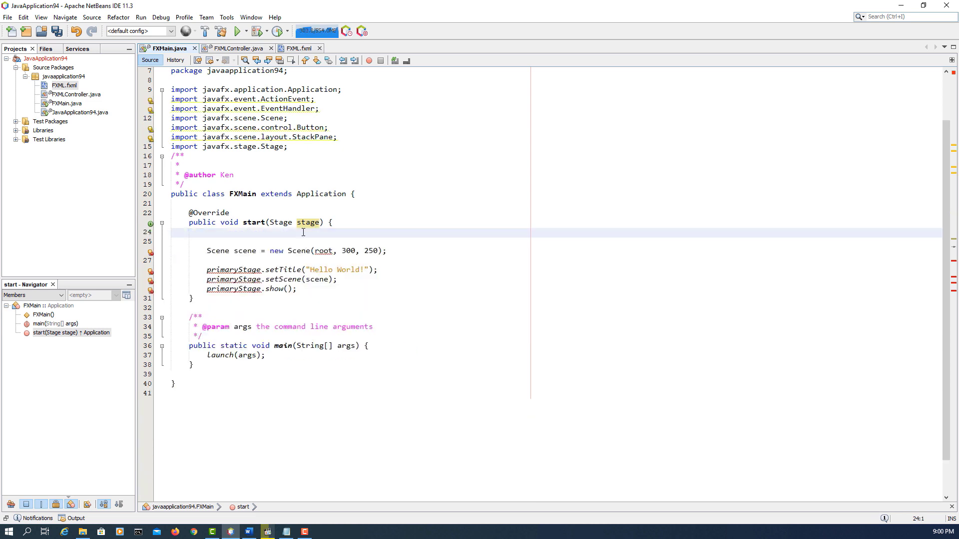
drag(338, 136, 171, 128)
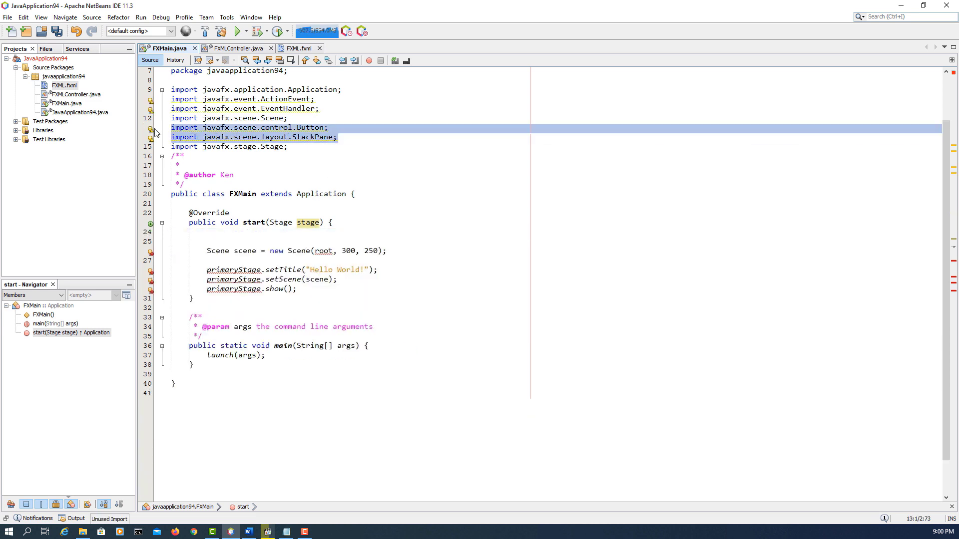
key(Delete)
key(Delete)
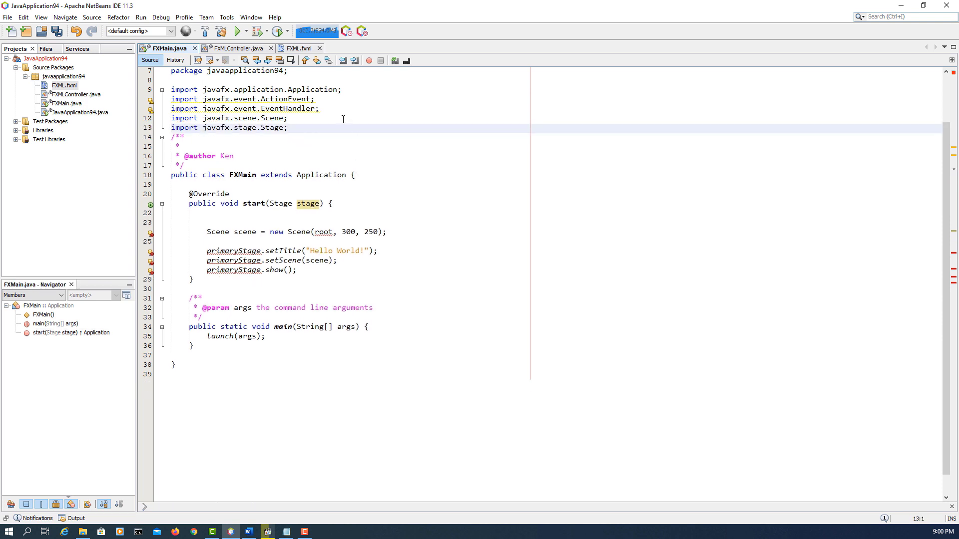
drag(326, 109, 171, 100)
key(Delete)
key(Delete)
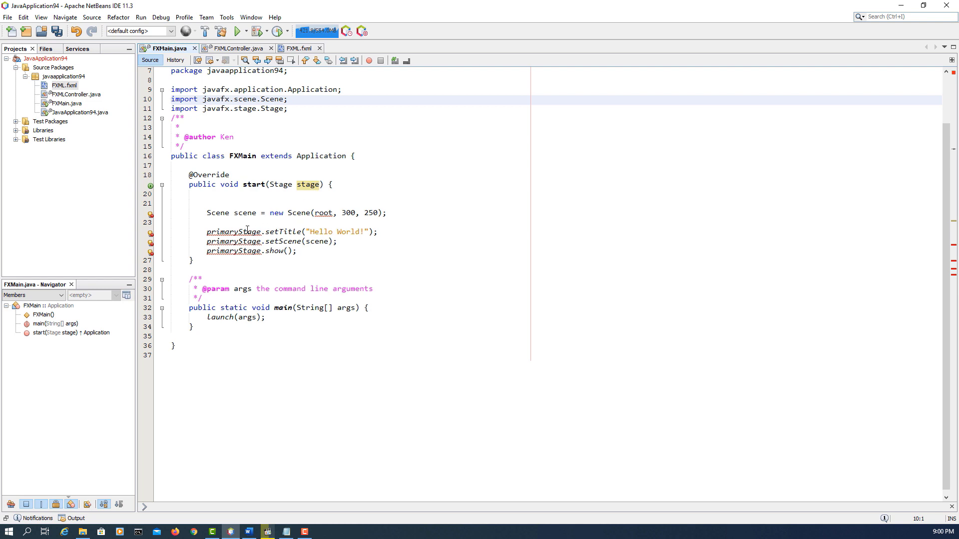
Step: Replace primaryStage with stage in the setTitle, setScene and show calls
drag(243, 232, 207, 251)
text(s)
key(Escape)
text(s)
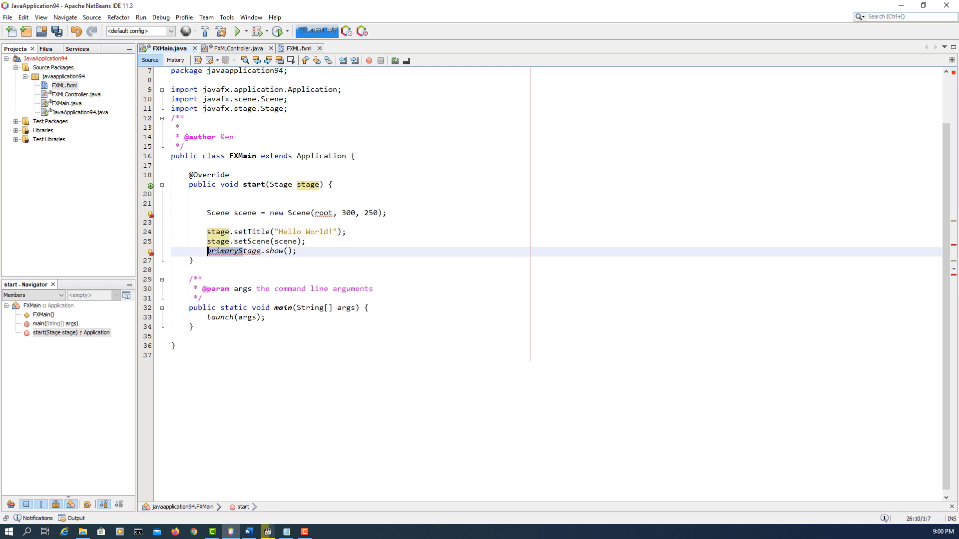
text(s)
Step: Delete the stage.setTitle line and remove the 300 and 250 size arguments from the Scene constructor
drag(346, 231, 171, 232)
key(Delete)
key(Delete)
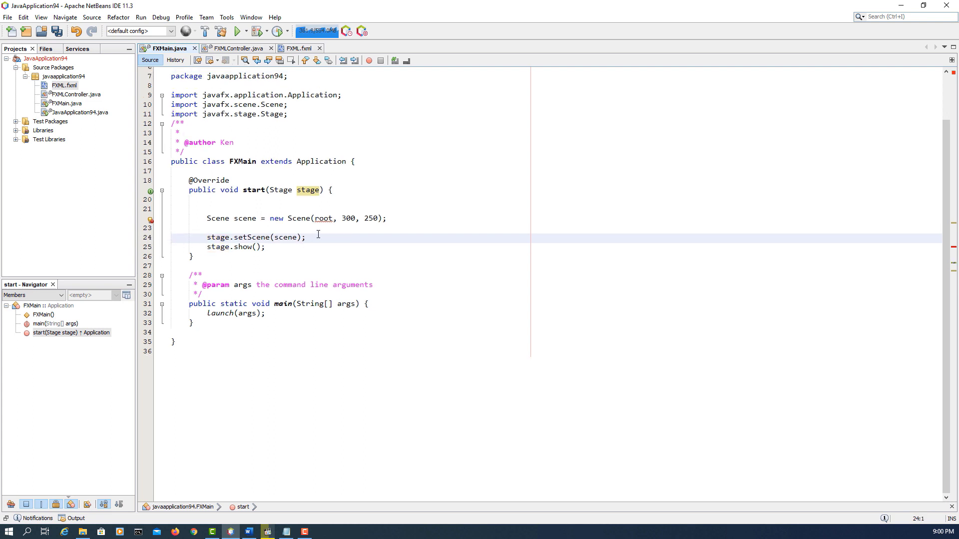
drag(333, 220, 356, 220)
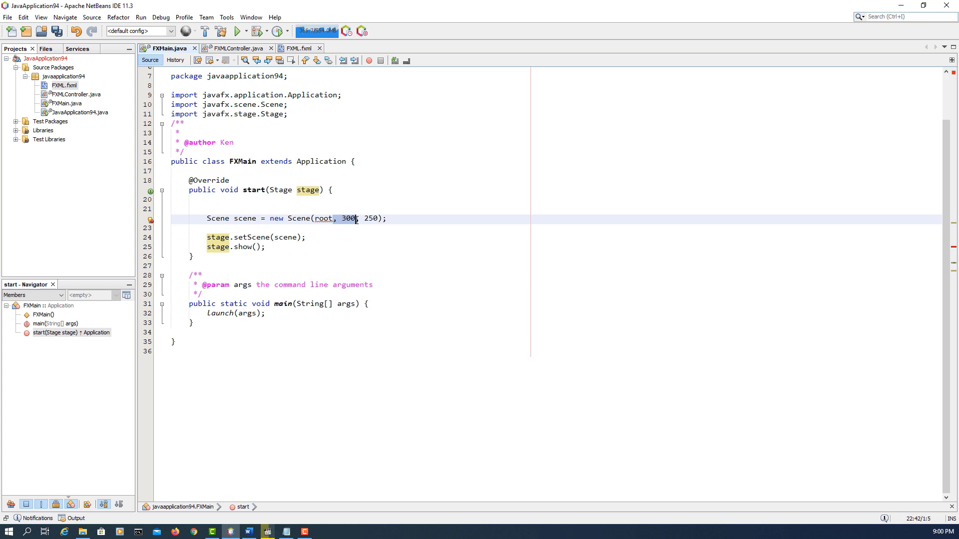
drag(356, 220, 379, 220)
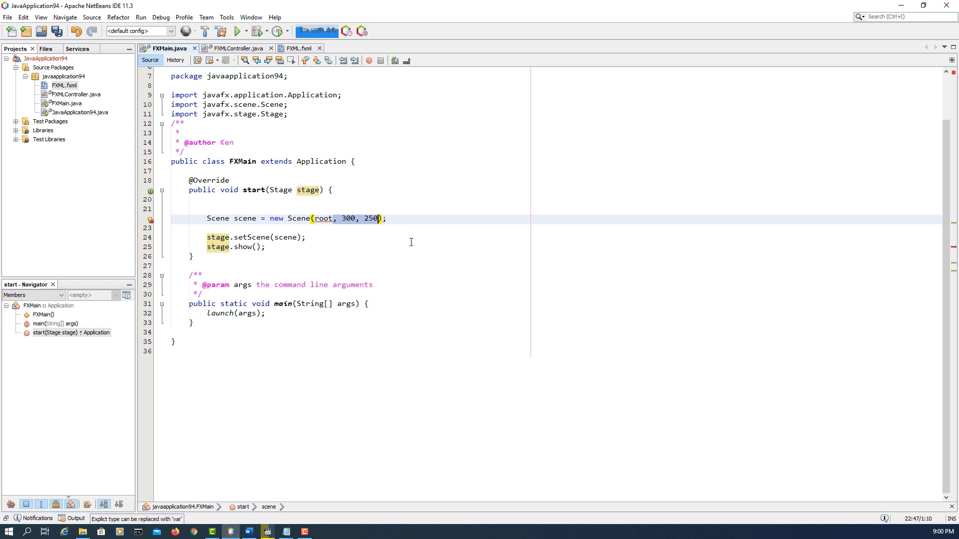
key(Delete)
Step: Declare Parent root in the start method above the Scene line and assign it an FXMLLoader.load call
key(Up)
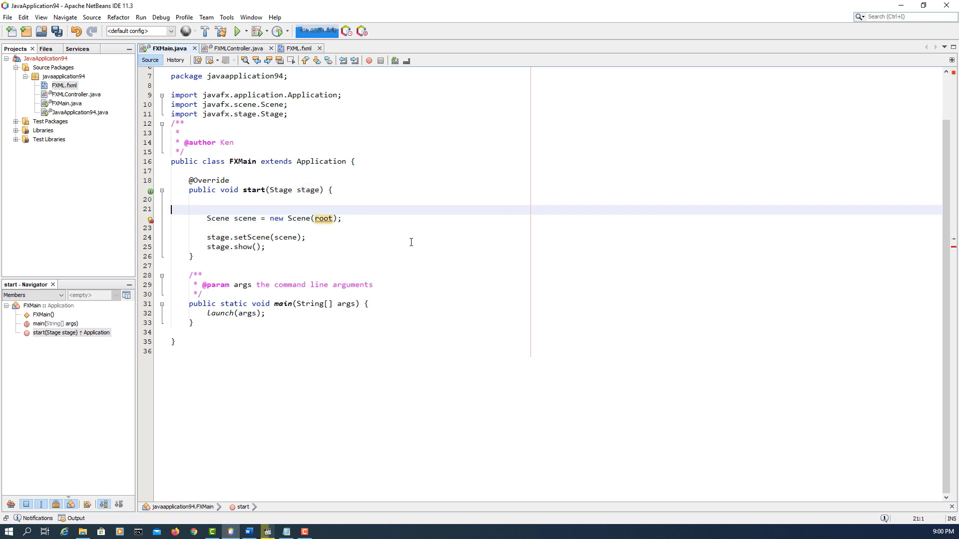
key(Up)
text(Pa)
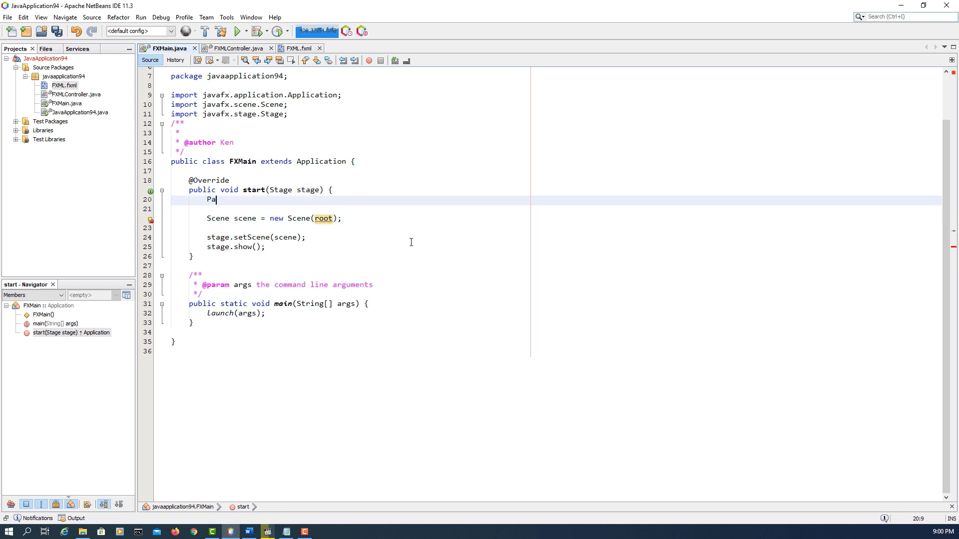
text(rent ro)
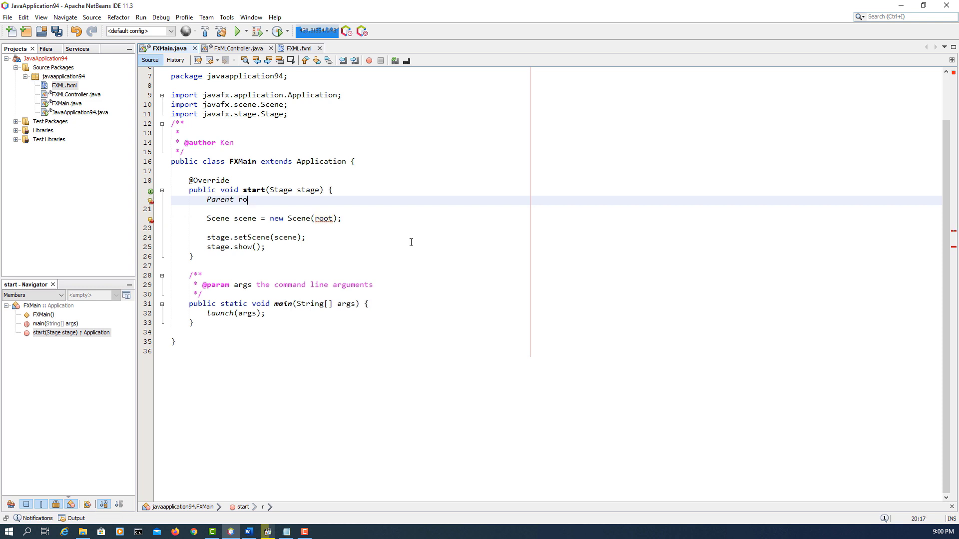
text(ot = )
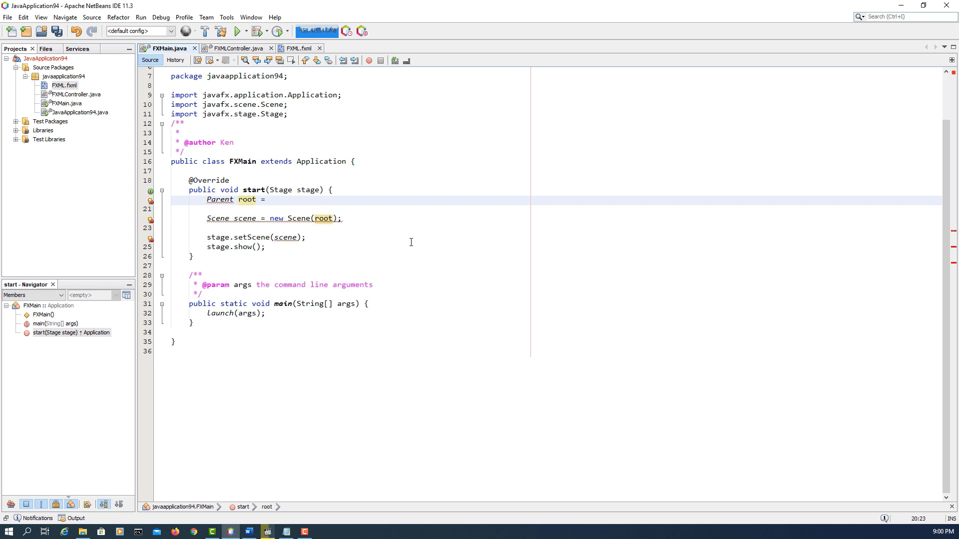
text(FXM)
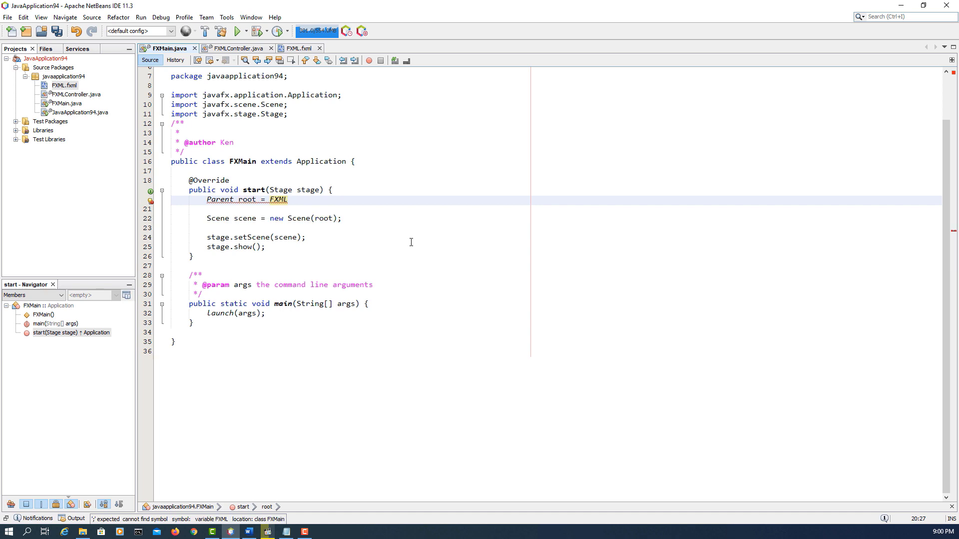
text(LLoader)
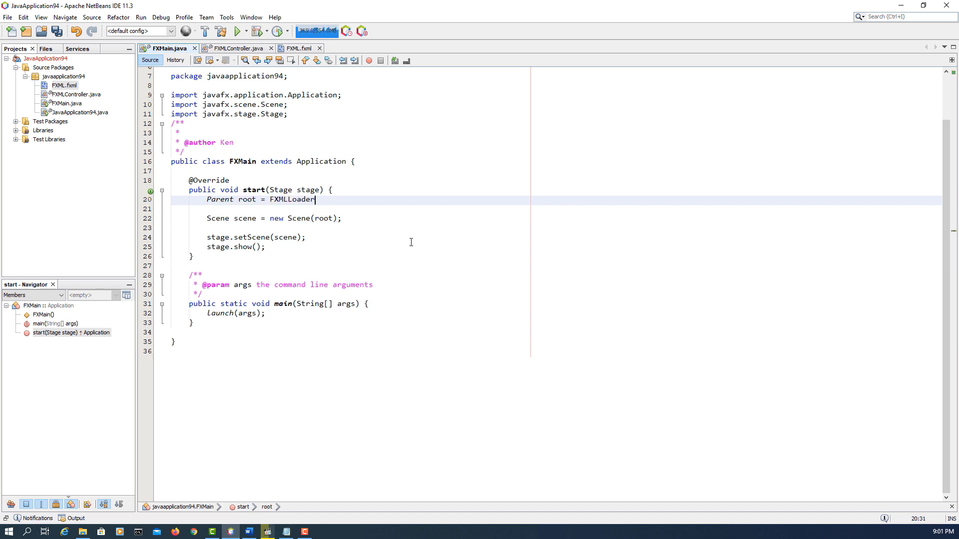
text(.load)
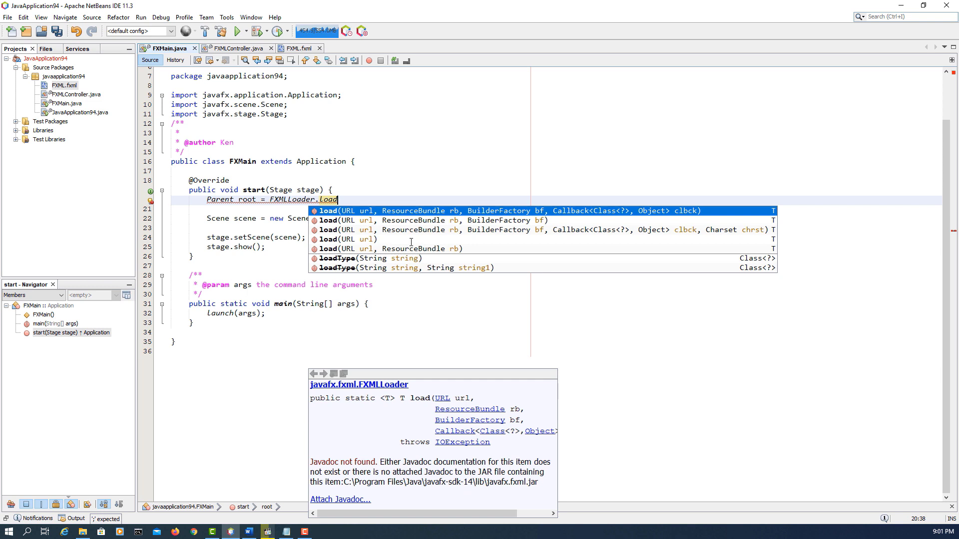
key(Return)
Step: Enter getClass().getResource() as the first argument of the FXMLLoader.load call
text(getC)
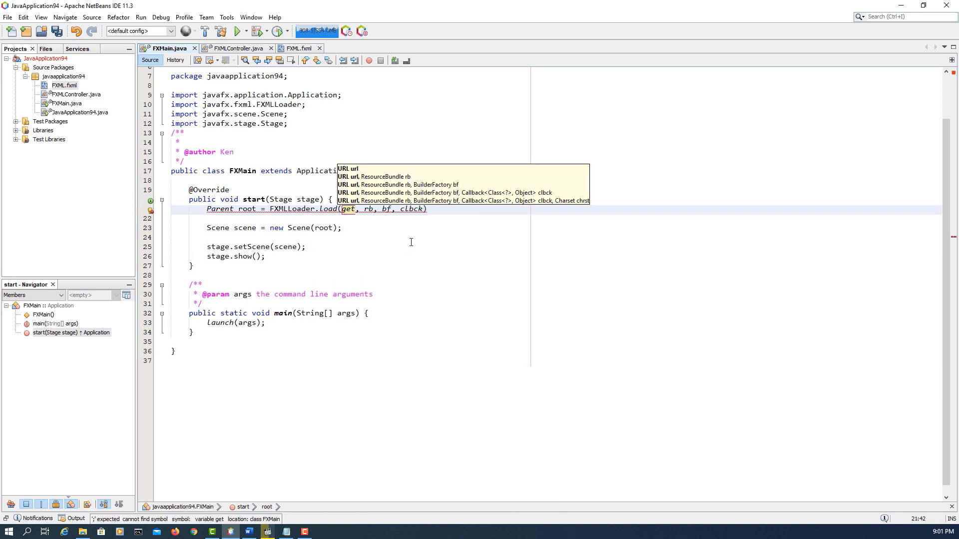
text(lass()
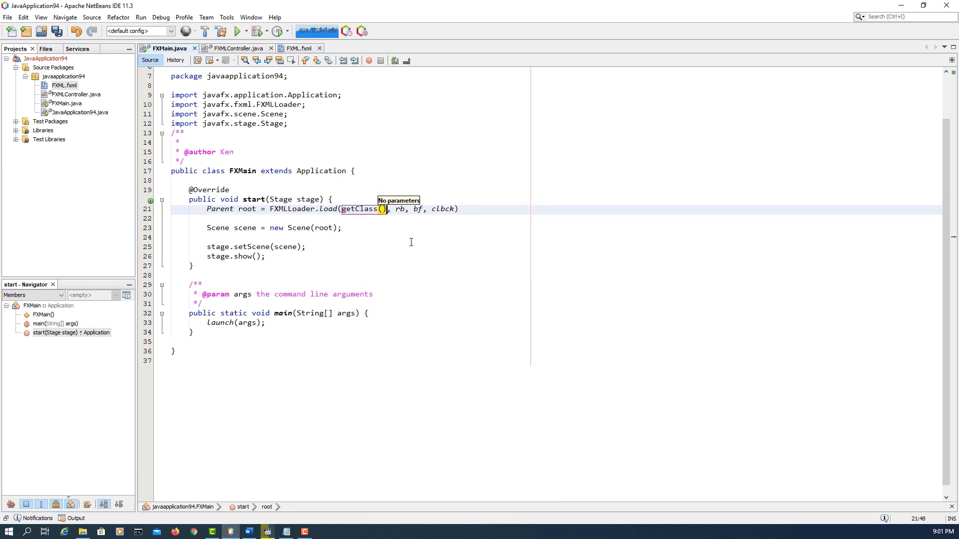
key(Return)
text().get)
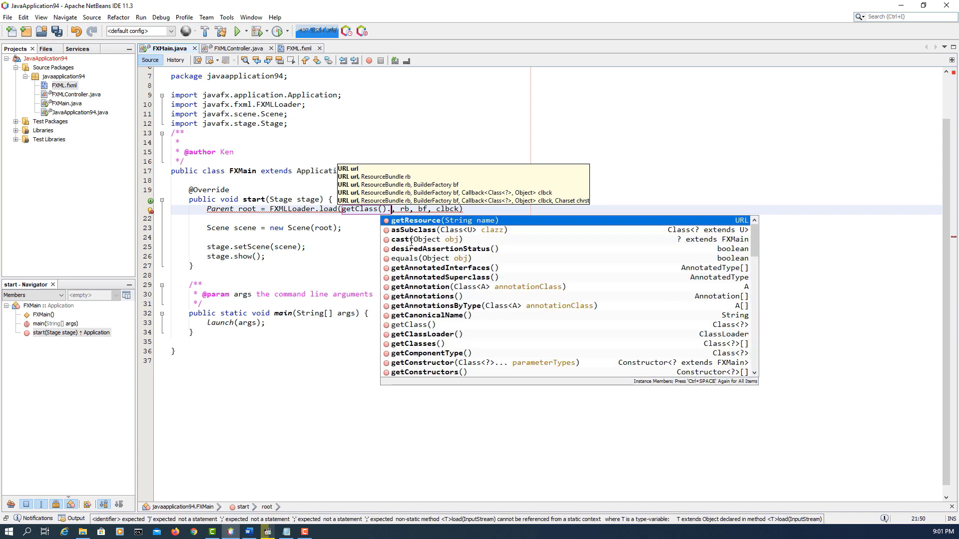
key(Return)
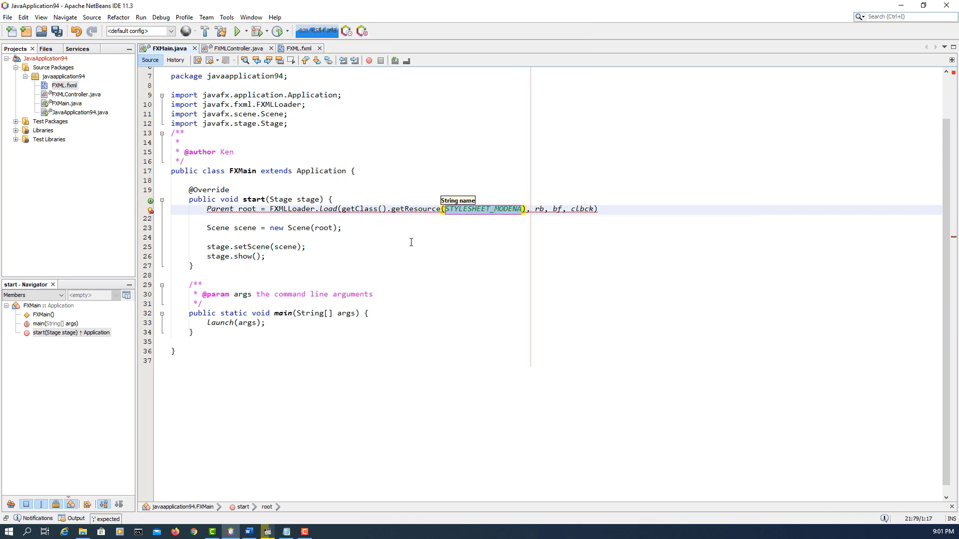
Step: Delete the placeholder inside getResource and the leftover rb, bf and clbck arguments of the load call
key(shift+Right)
key(shift+Right)
key(shift+Right)
key(shift+Right)
key(shift+Right)
key(shift+Right)
key(shift+Right)
key(shift+Right)
key(shift+Right)
key(shift+Right)
key(shift+Right)
key(shift+Right)
key(shift+Right)
key(shift+Right)
key(shift+Right)
key(shift+Right)
key(Delete)
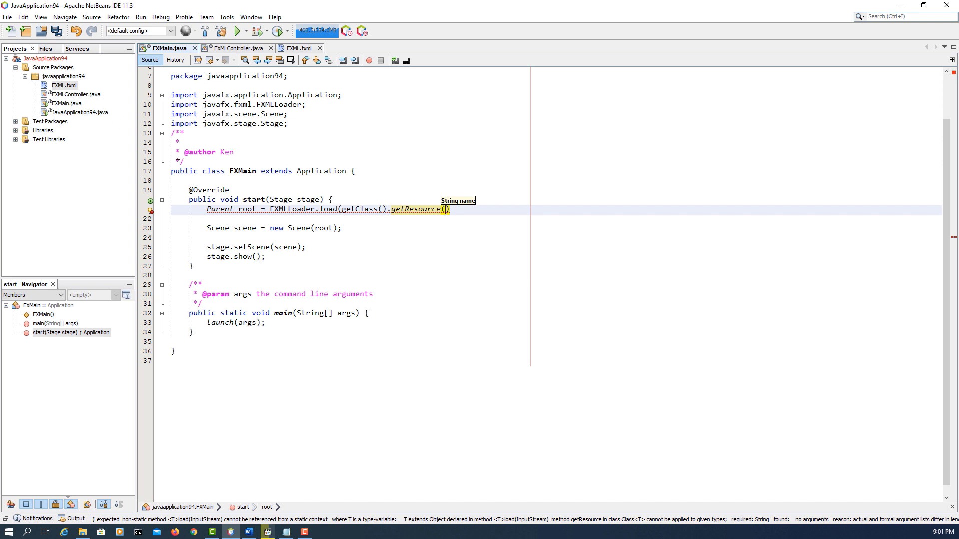
Step: Pass "FXML.fxml" as the quoted resource name to getResource and complete the load statement with its closing parenthesis and semicolon
text(FXML.)
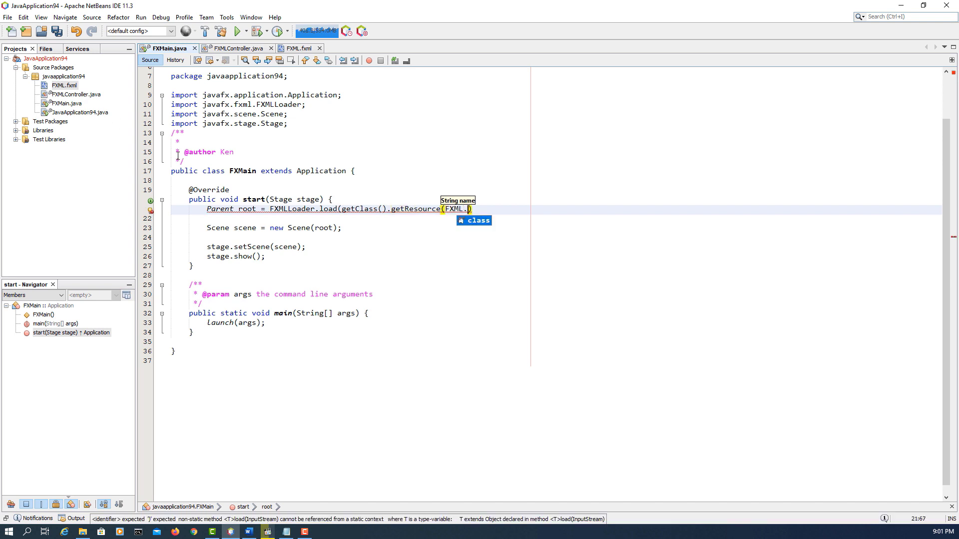
text(fxml)
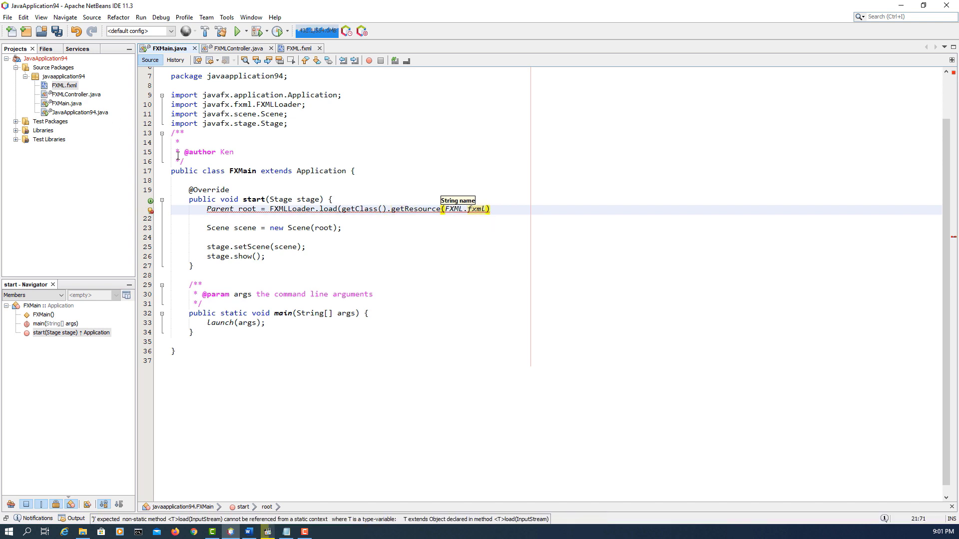
key(Left)
key(Left)
key(Left)
key(Left)
key(Left)
key(Left)
key(Left)
key(Left)
key(Left)
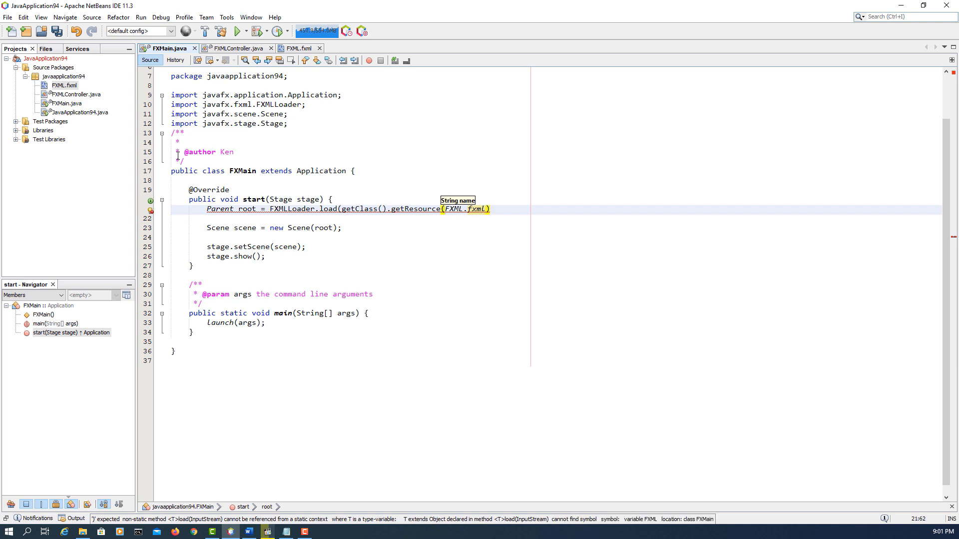
text(")
key(Right)
key(Right)
text(")
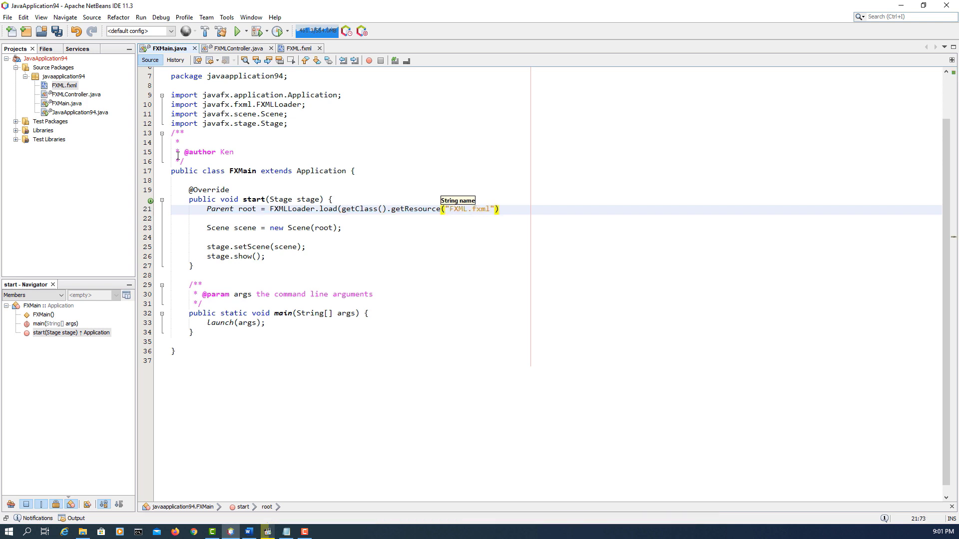
key(Right)
text();)
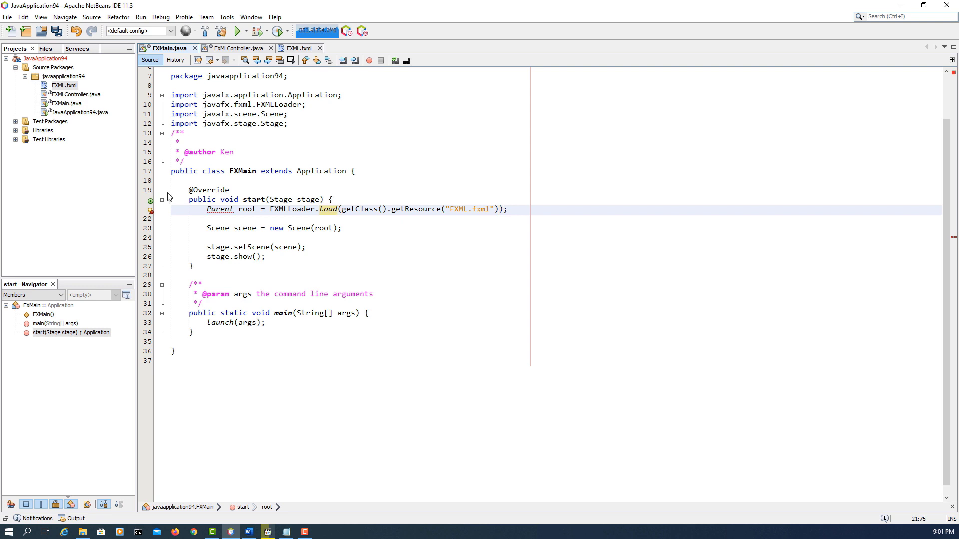
Step: Add the import for javafx.scene.Parent to FXMain.java and highlight the import line
click(150, 211)
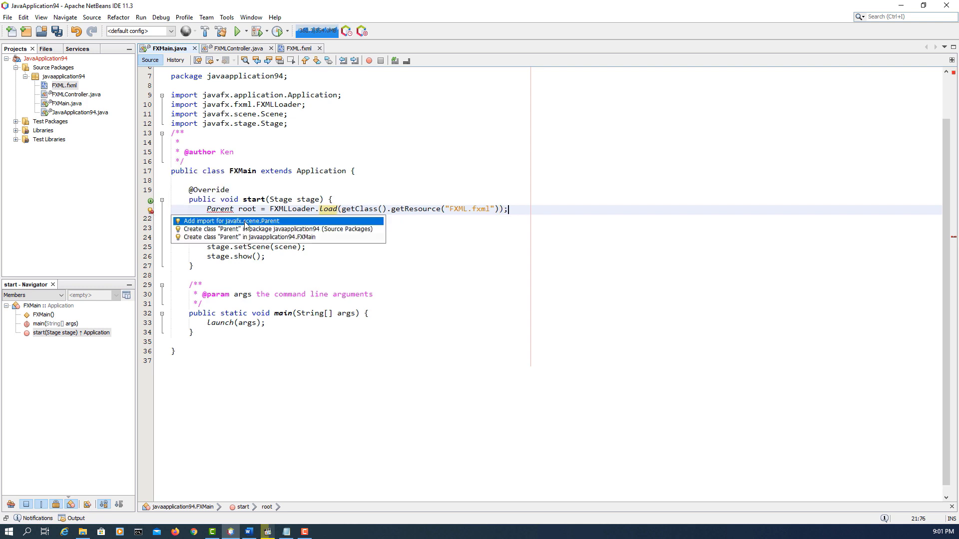
click(195, 222)
drag(228, 115, 171, 115)
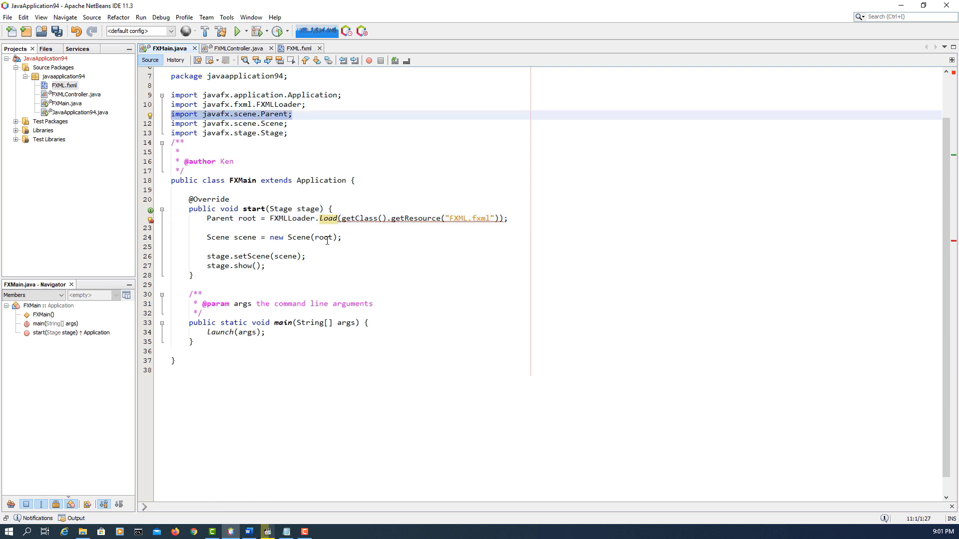
Step: Add a throws clause for java.io.IOException to the start method, highlight the clause and save all files
click(150, 220)
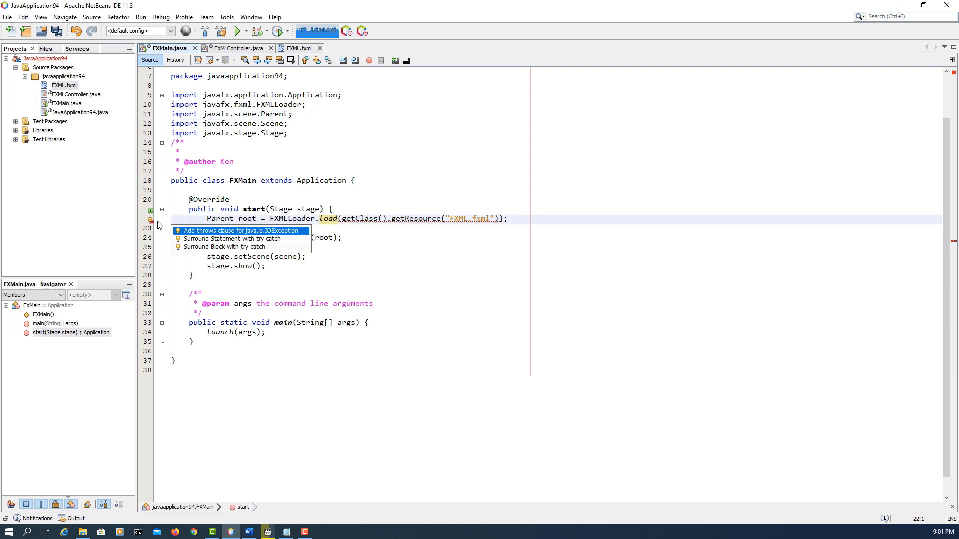
key(Up)
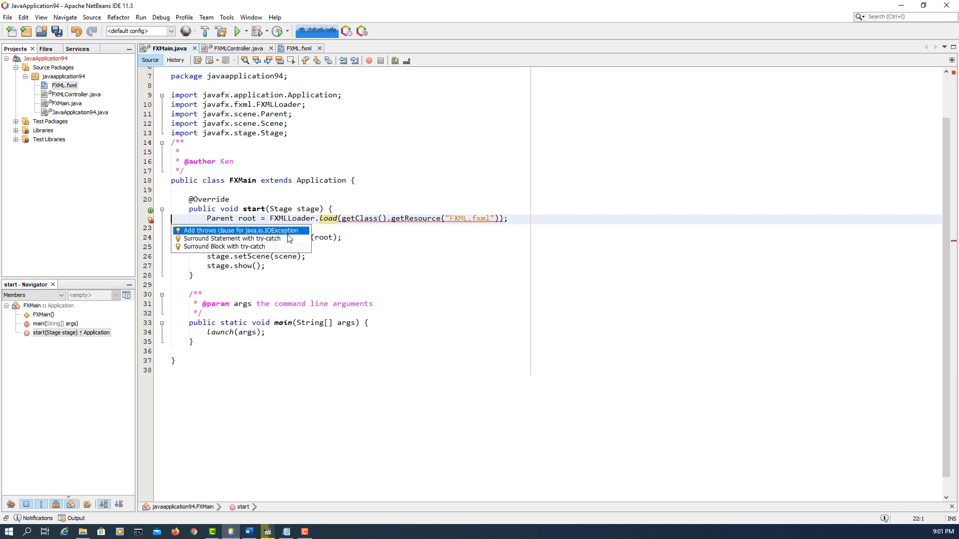
key(Return)
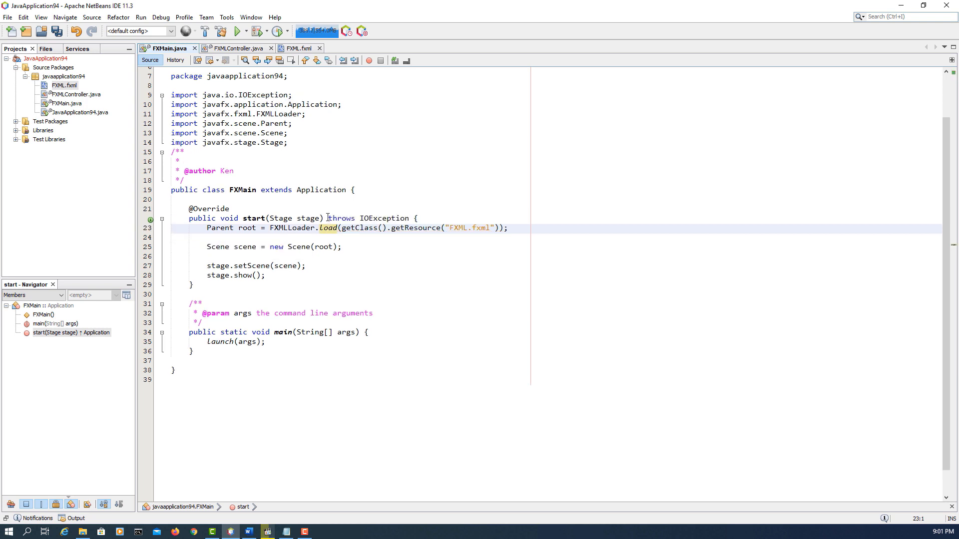
click(328, 218)
drag(328, 218, 409, 218)
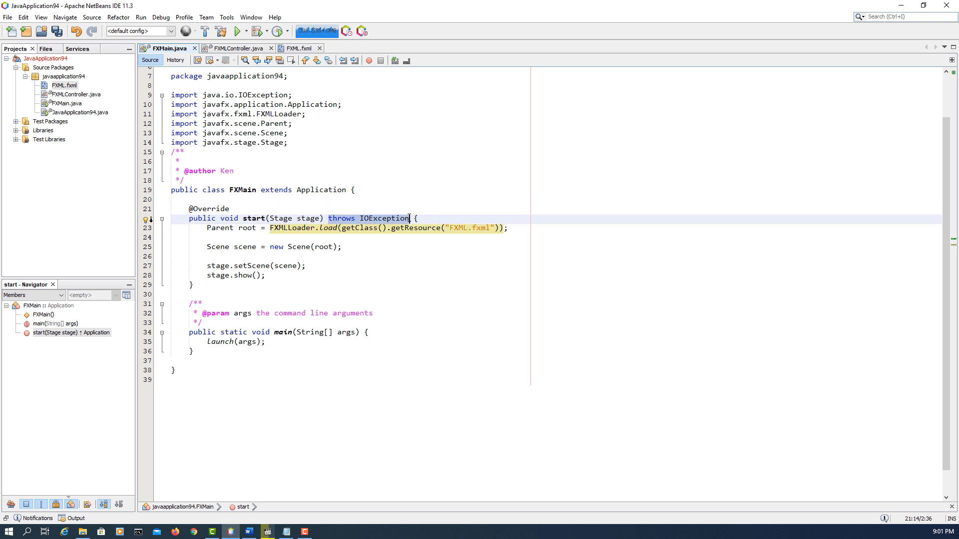
click(57, 31)
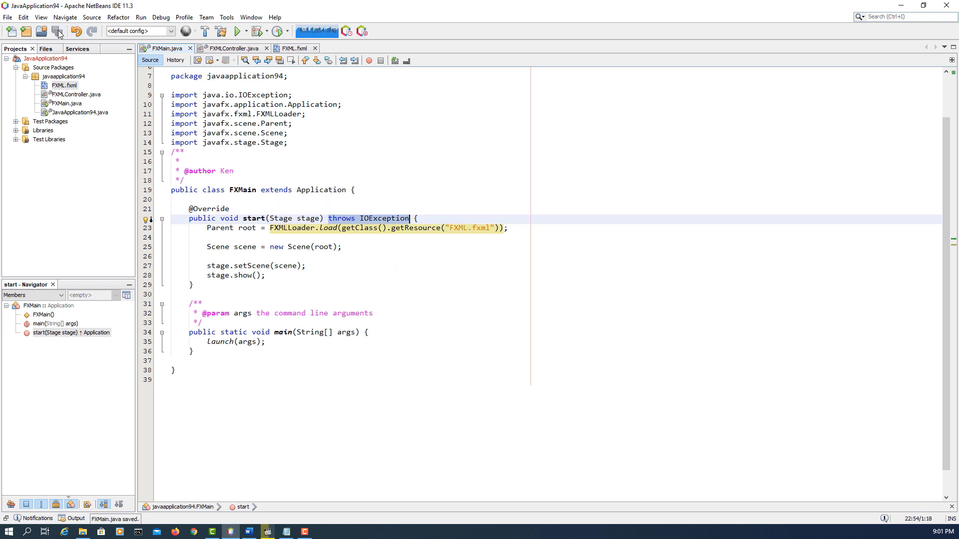
Step: Open FXML.fxml from the project in Scene Builder and select its AnchorPane in the hierarchy
right_click(74, 87)
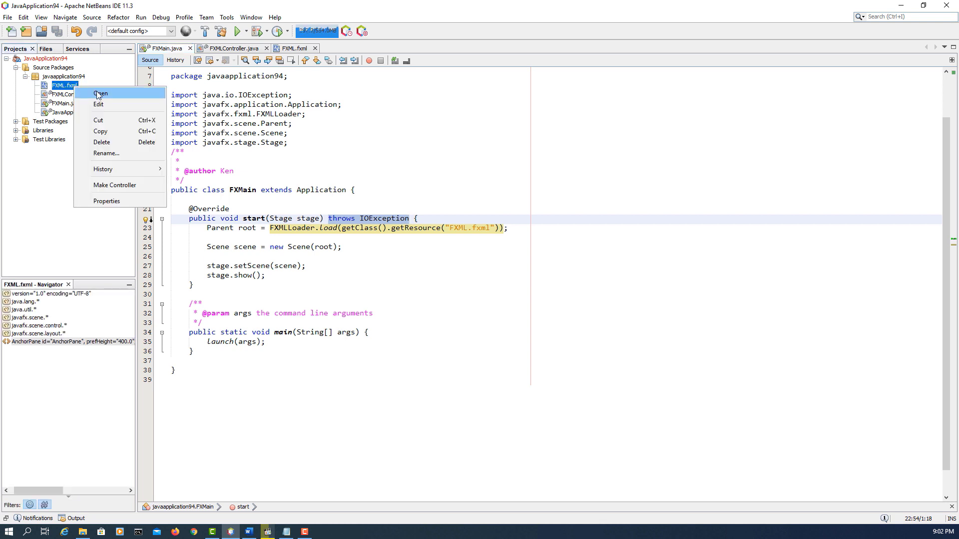
click(175, 106)
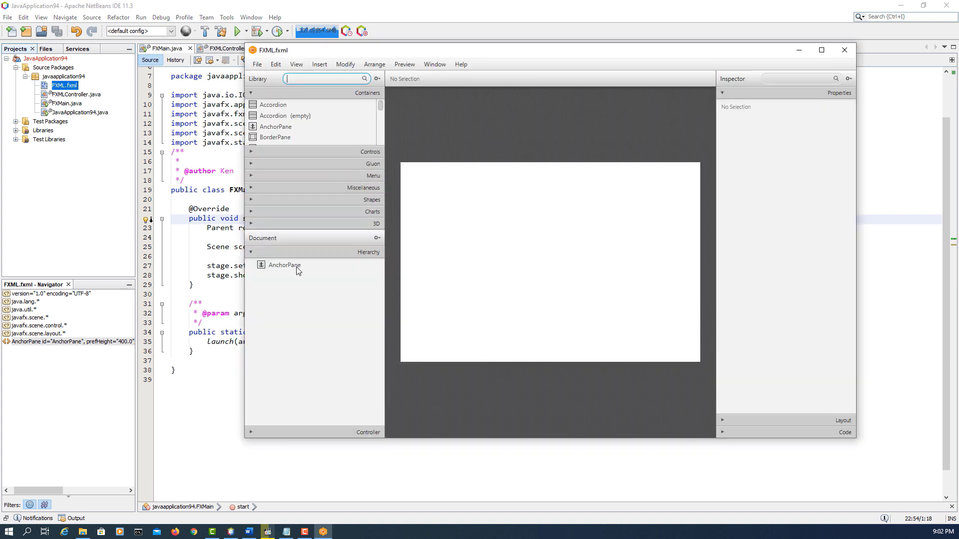
click(284, 265)
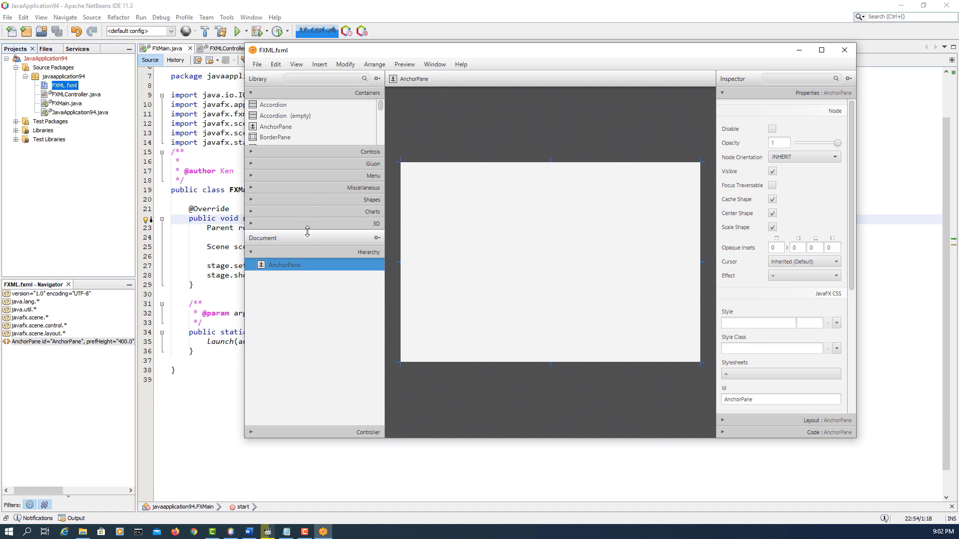
Step: Place a Button near the middle of the AnchorPane and a Label directly below it
drag(306, 233, 307, 272)
click(316, 190)
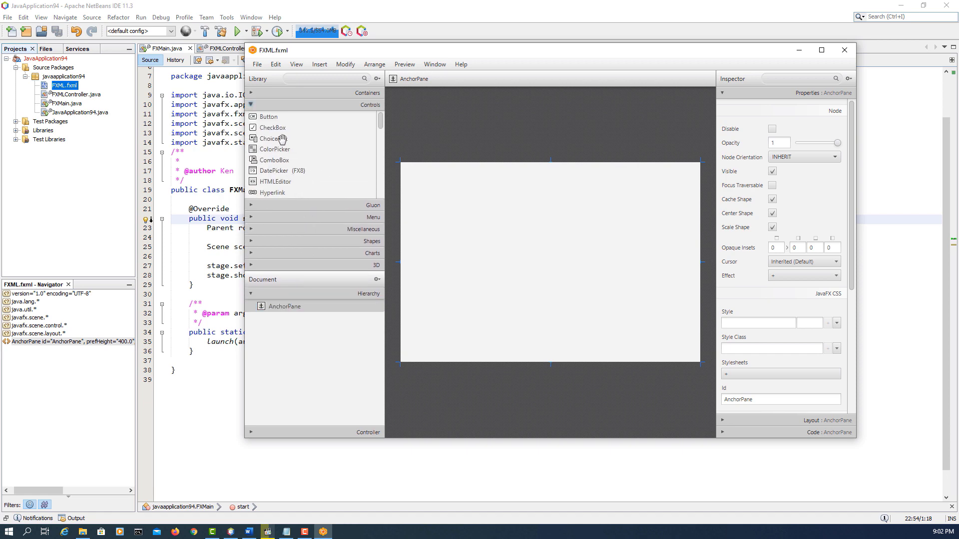
drag(270, 119, 553, 251)
scroll(316, 174, down, 3)
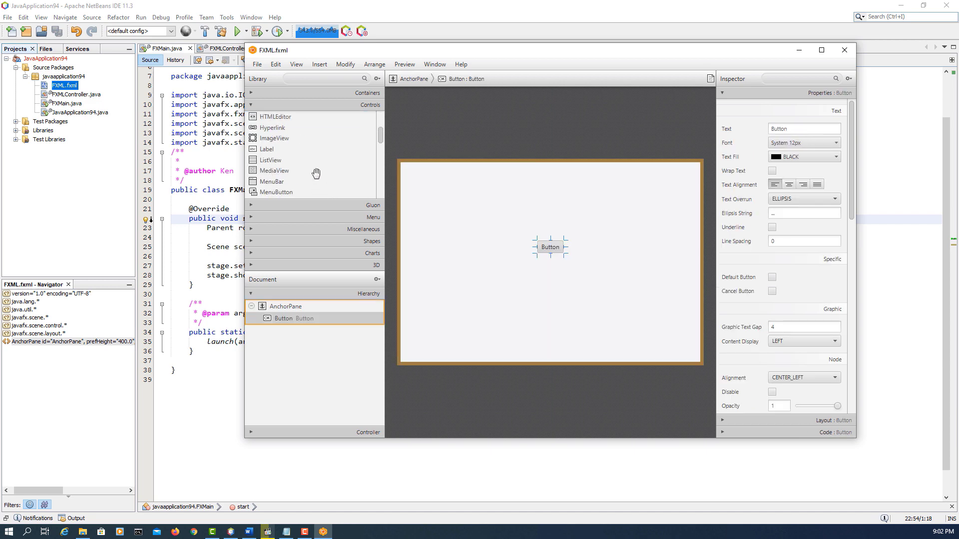
drag(265, 150, 551, 270)
Step: Set the Button's fx:id to btunOK
click(547, 246)
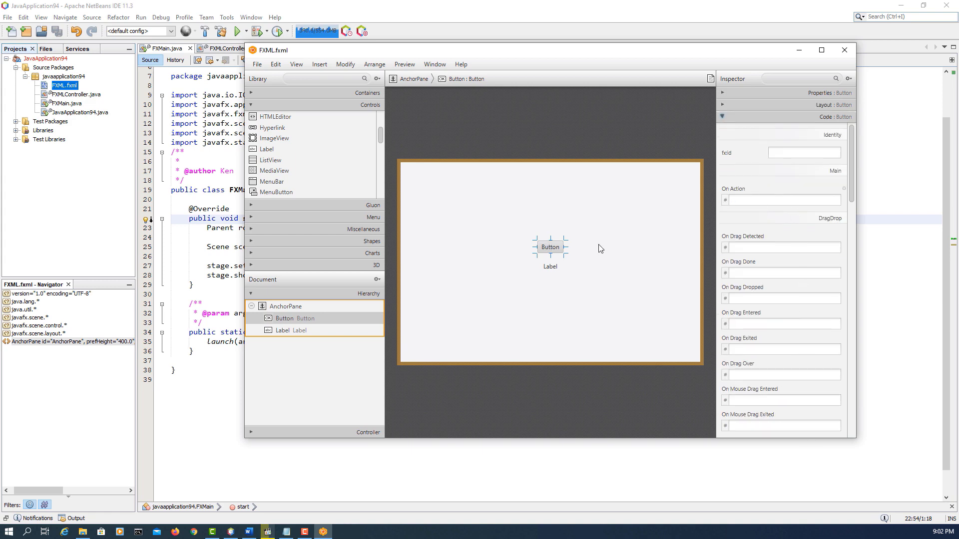
click(789, 154)
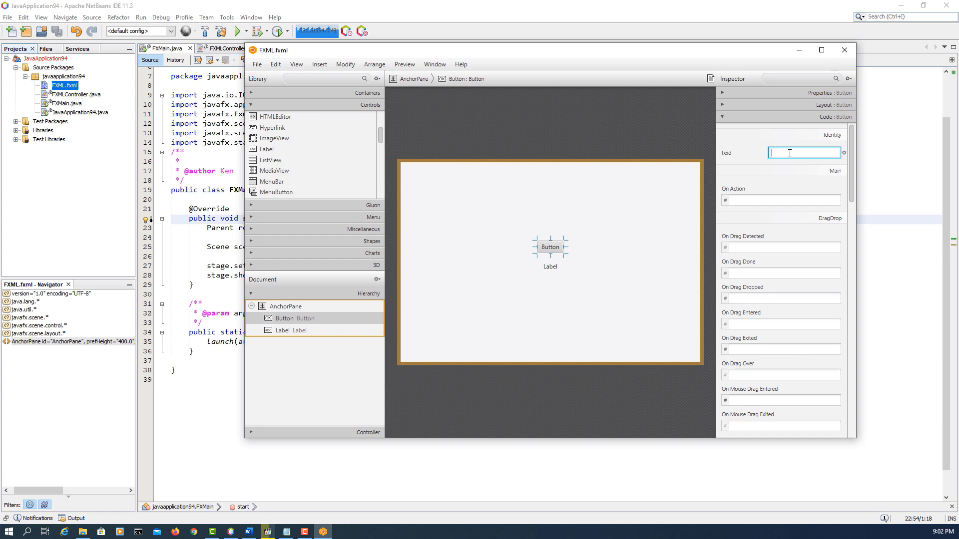
text(btunOK)
key(Return)
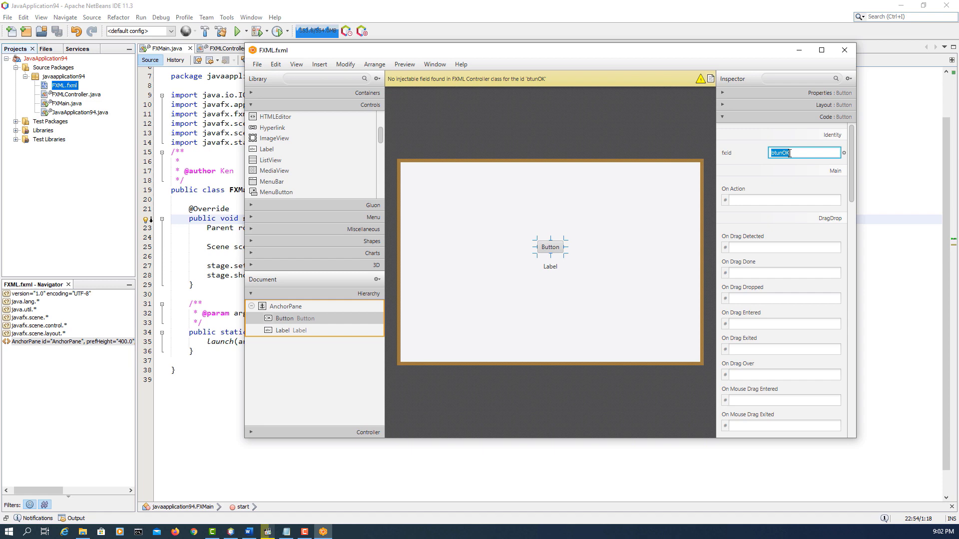
Step: Set the Button's On Action handler to handleBtnOK
click(806, 202)
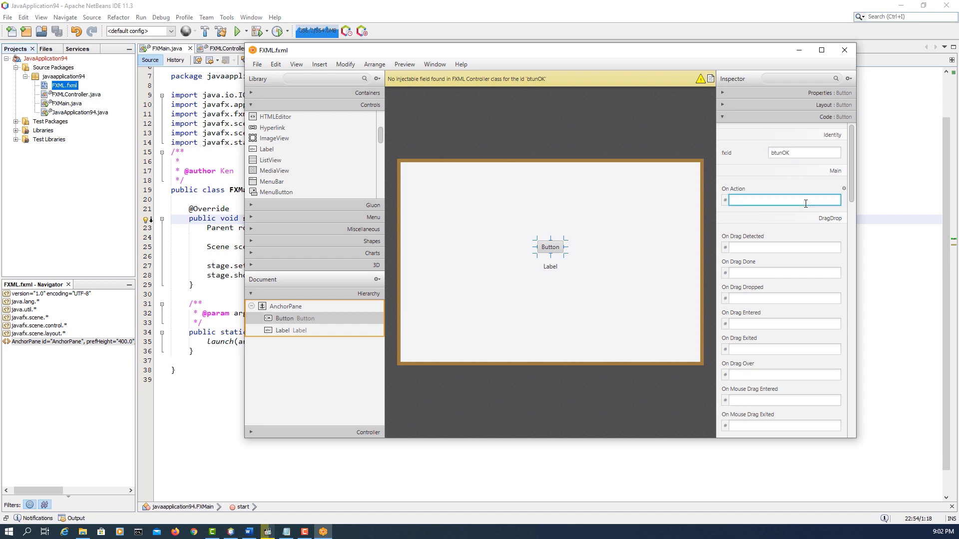
text(handle)
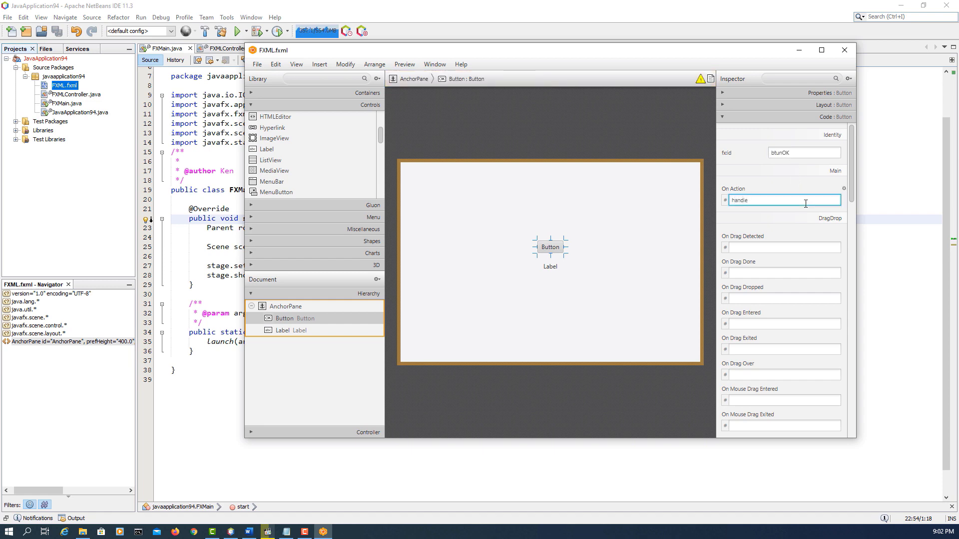
text(BtnOK)
key(Return)
Step: Correct the Button's fx:id to btnOK
double_click(792, 157)
click(777, 154)
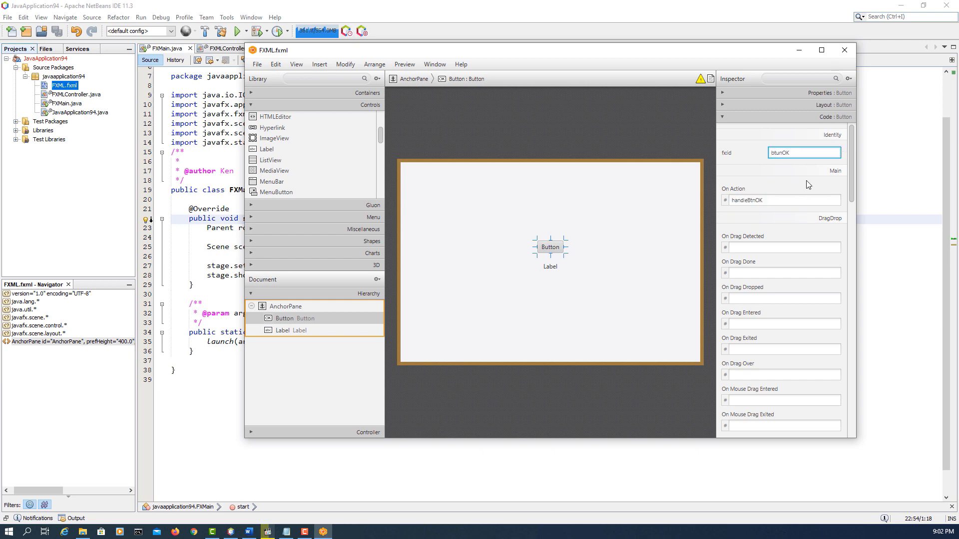
key(Delete)
key(Return)
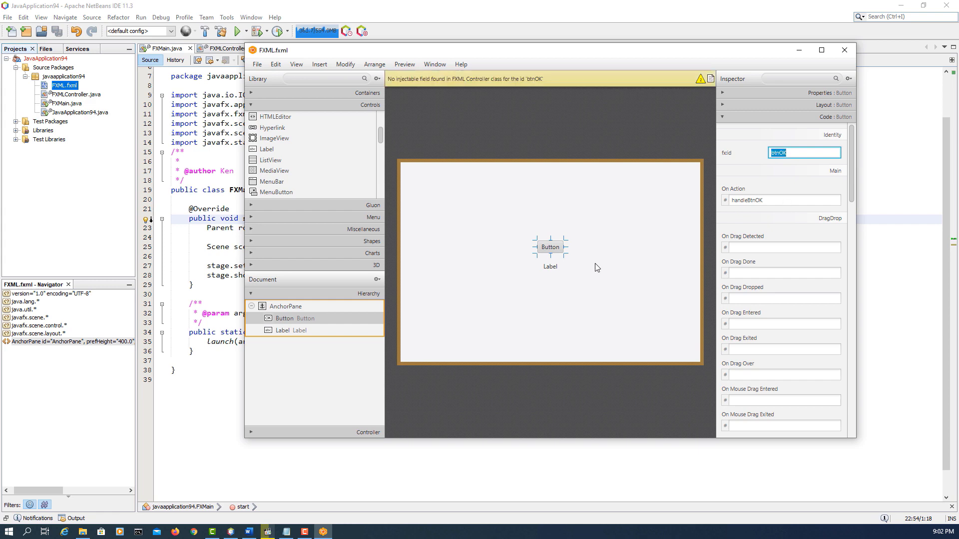
Step: Set the Label's fx:id to lblOK
click(551, 267)
click(783, 153)
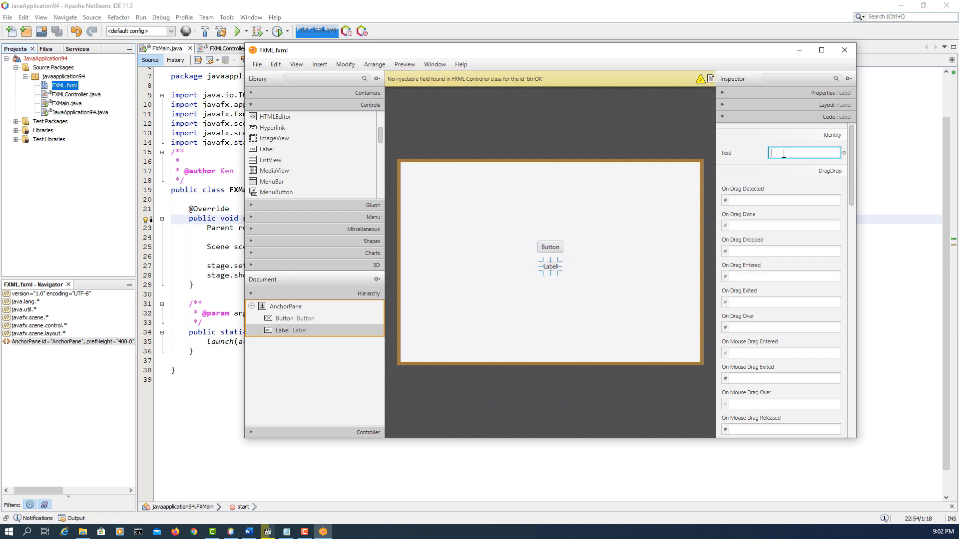
text(lb)
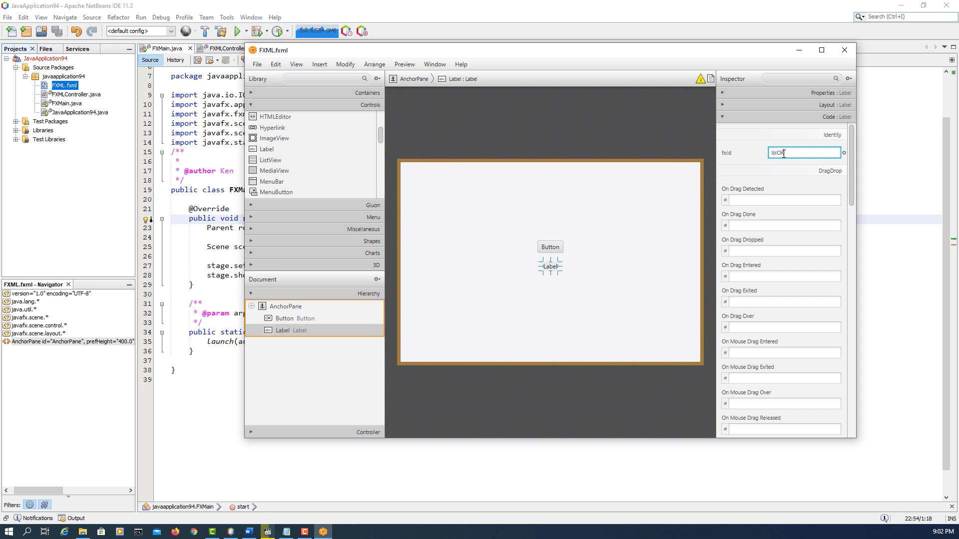
text(lOK)
key(Return)
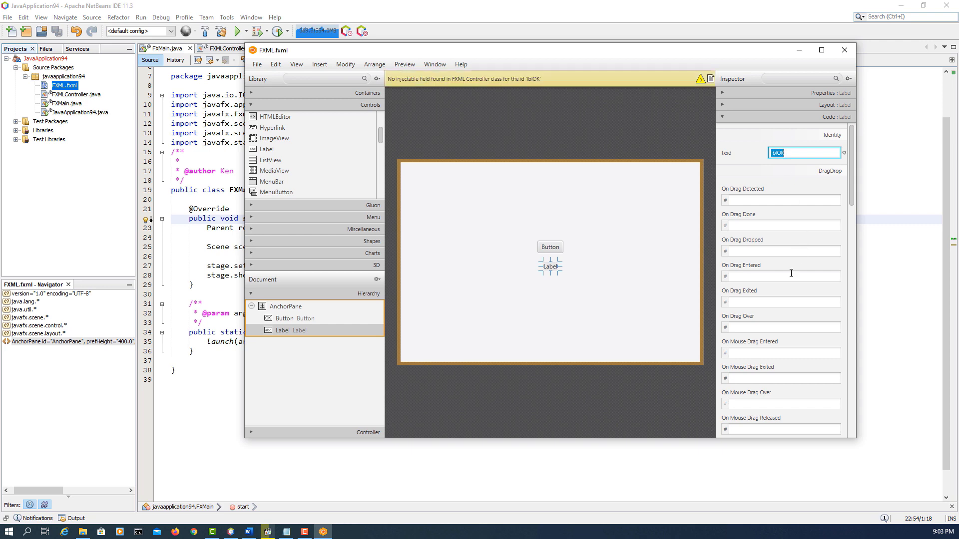
Step: Save the layout in Scene Builder, then update the controller class from FXML.fxml in NetBeans with Make Controller
click(261, 66)
click(275, 133)
click(213, 158)
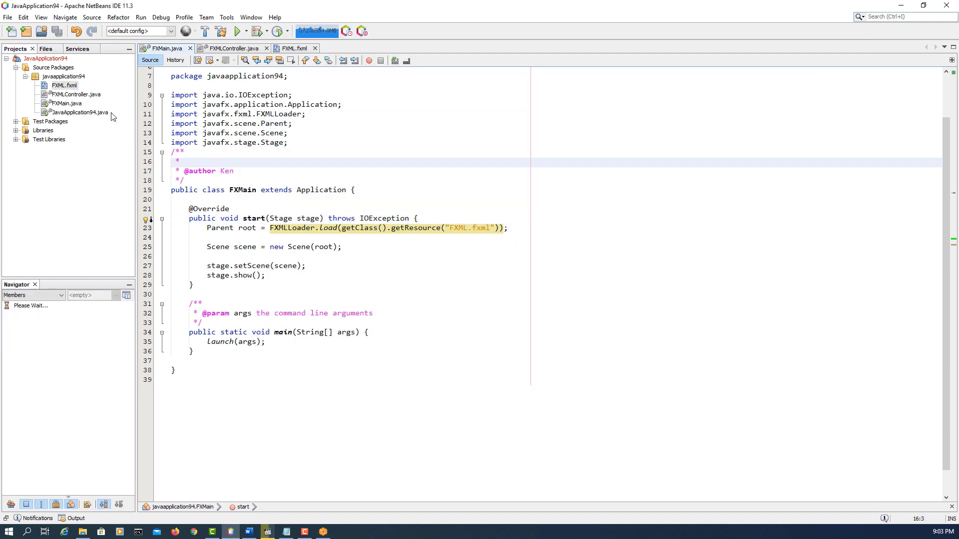
right_click(72, 85)
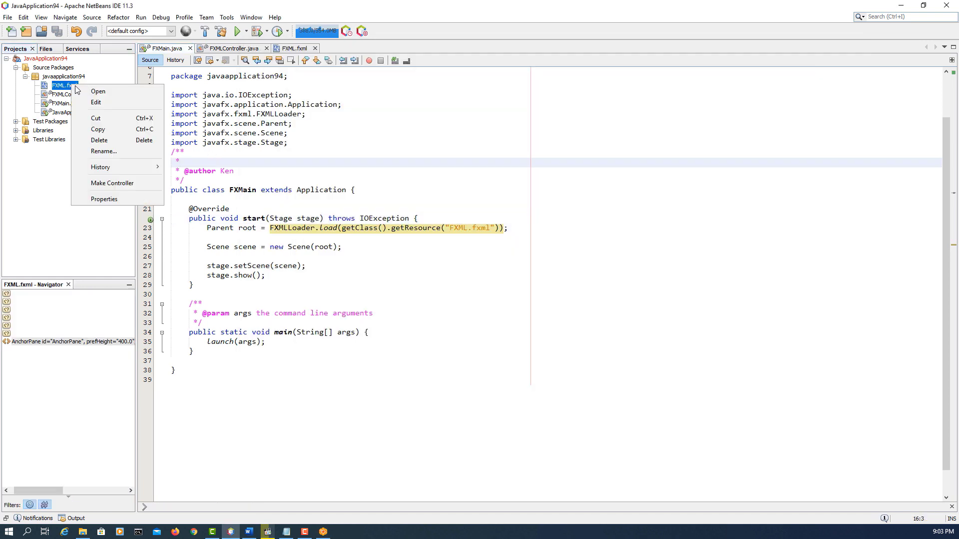
click(129, 184)
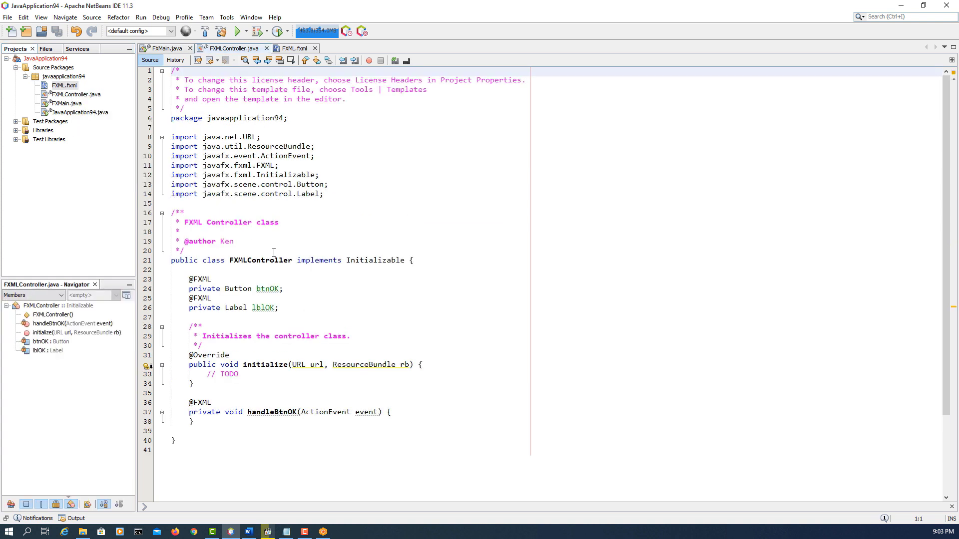
Step: Add the statement lblOK.setText("OK~"); inside the handleBtnOK method of FXMLController.java
click(394, 410)
key(Return)
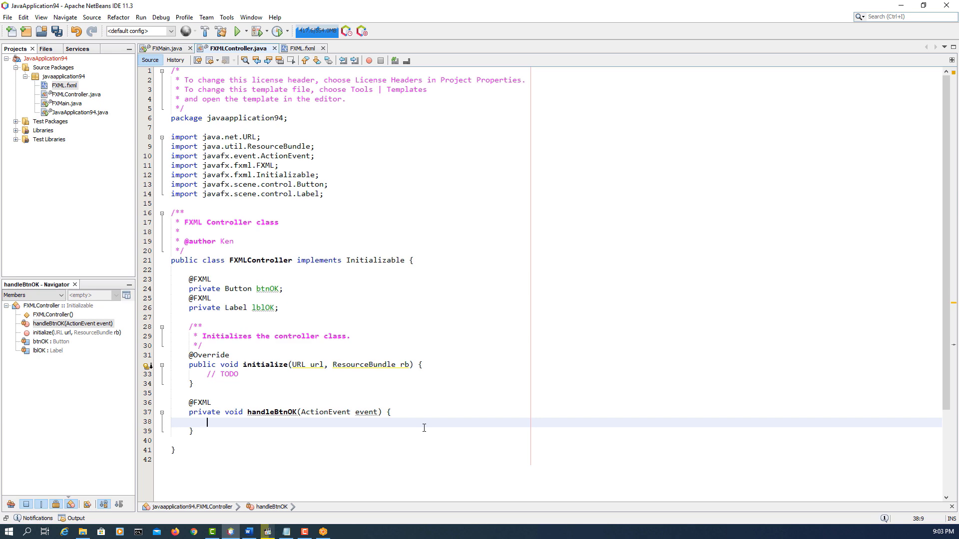
text(lblOK.se)
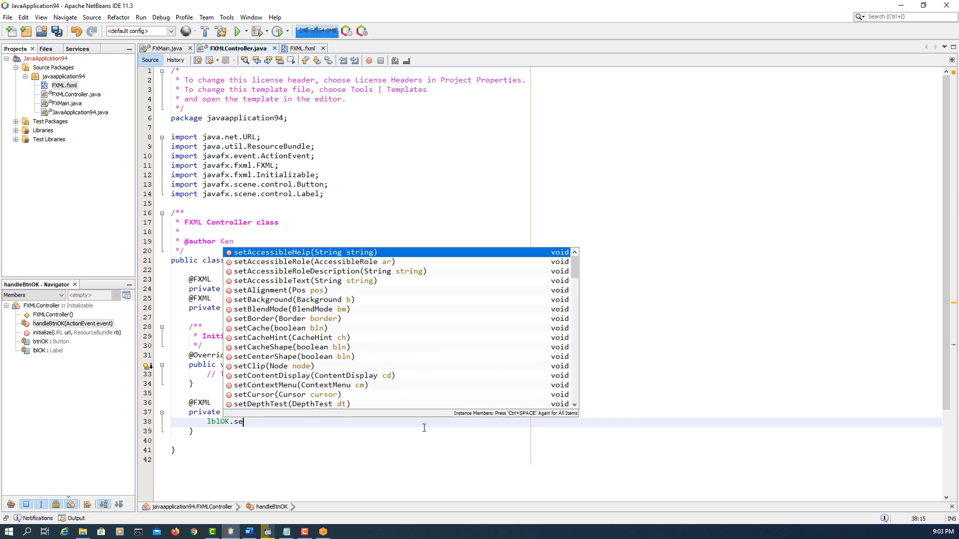
text(tText)
key(Return)
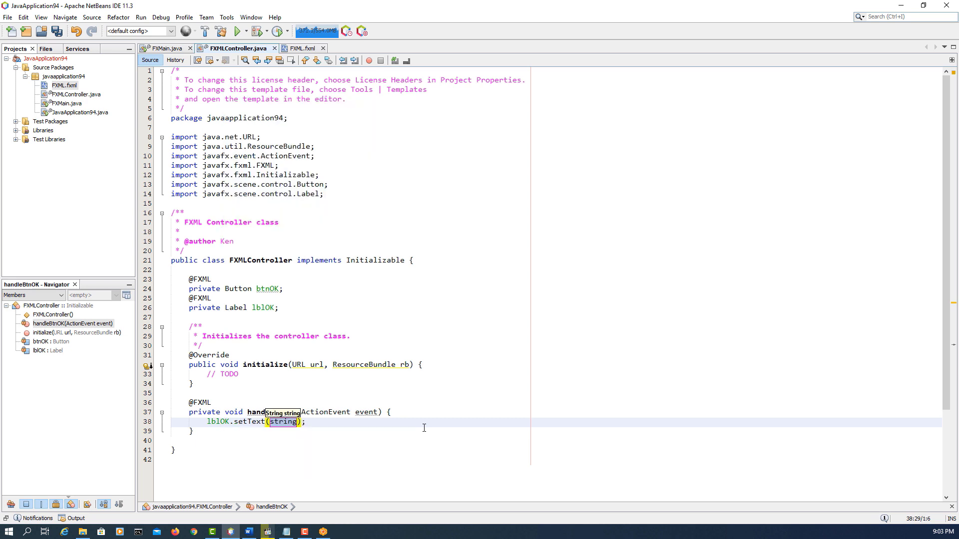
text(")
text(OK~)
Step: Build the JavaApplication94 project and compile FXMain.java on its own
right_click(69, 58)
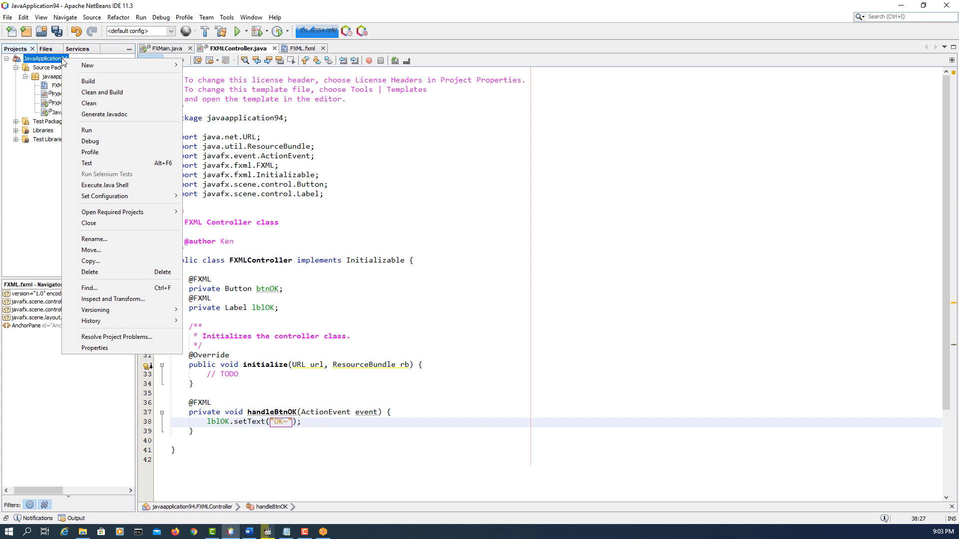
click(89, 82)
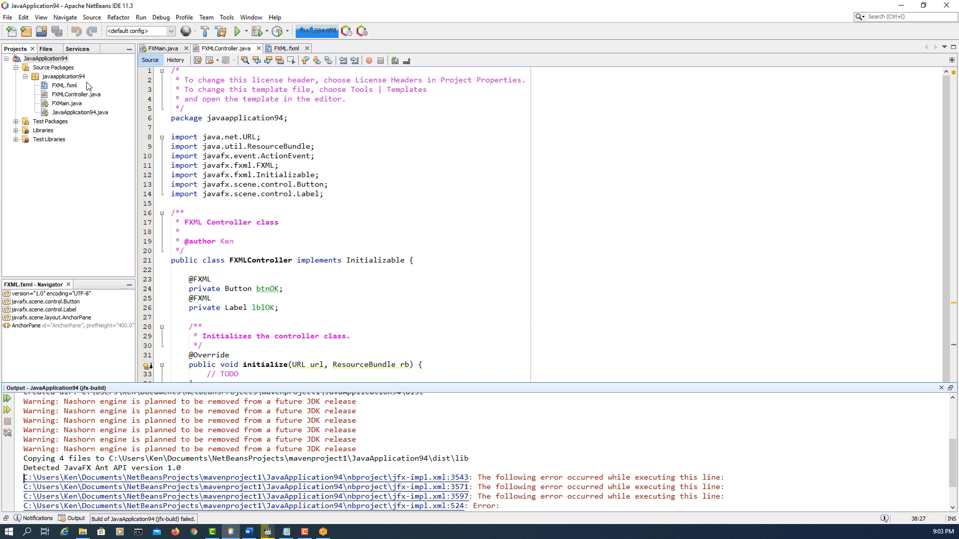
right_click(75, 103)
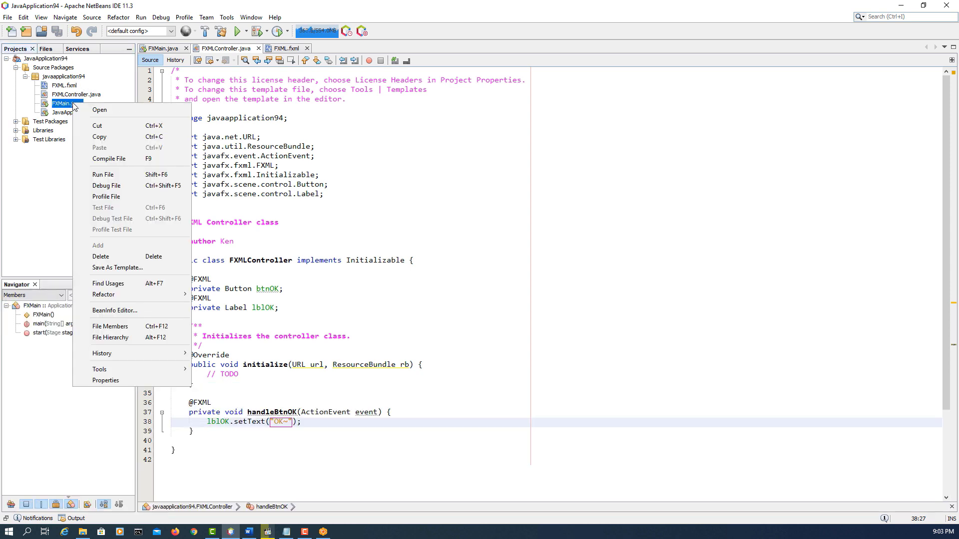
click(103, 159)
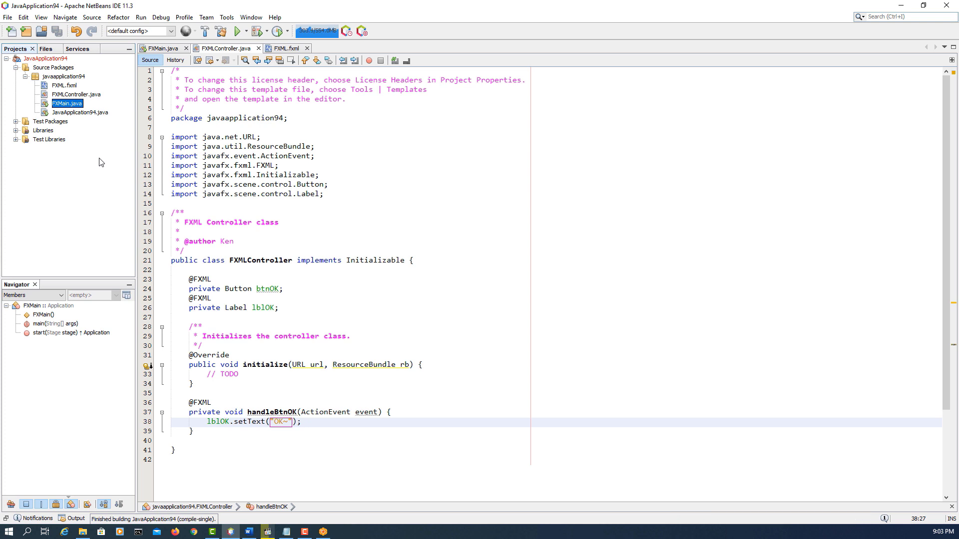
Step: Run FXMain.java, test the Button in the launched window, and close that window
right_click(77, 109)
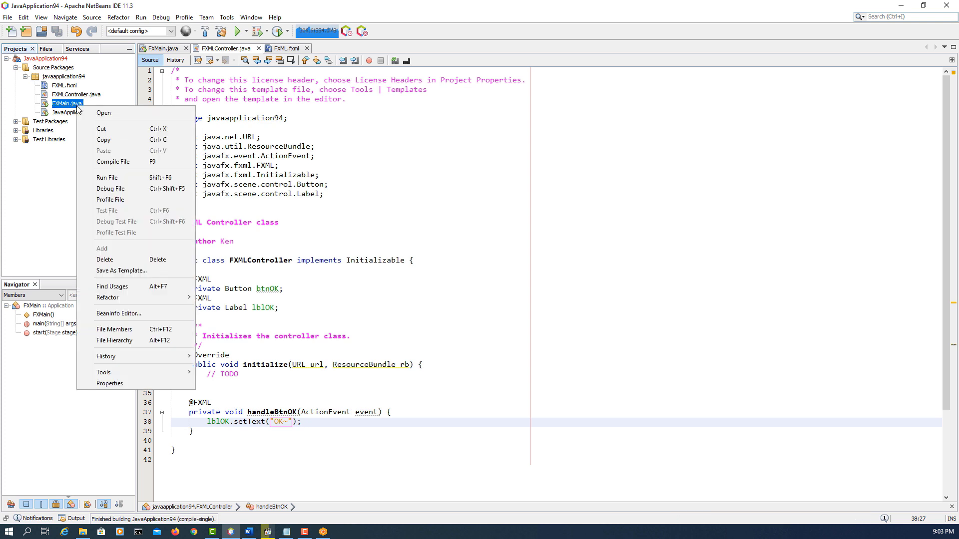
click(120, 179)
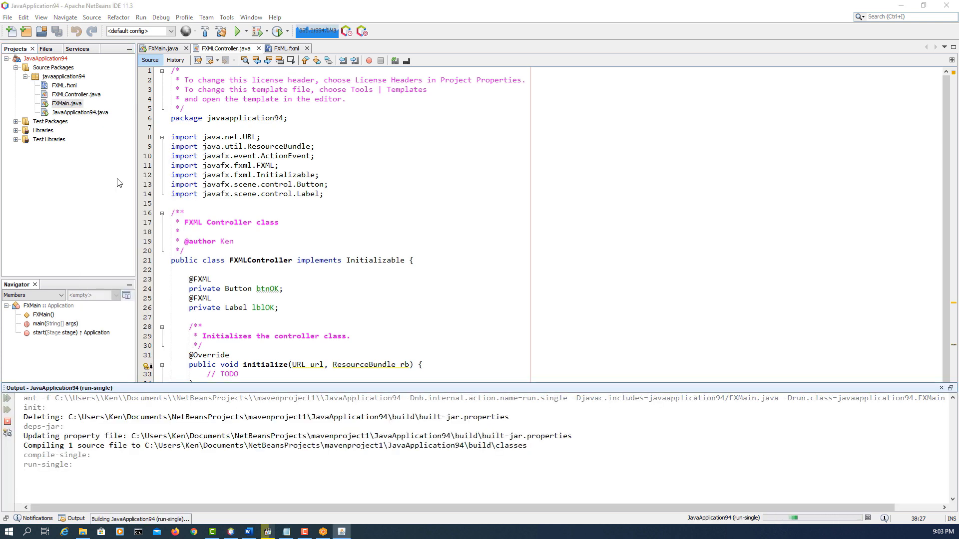
click(489, 220)
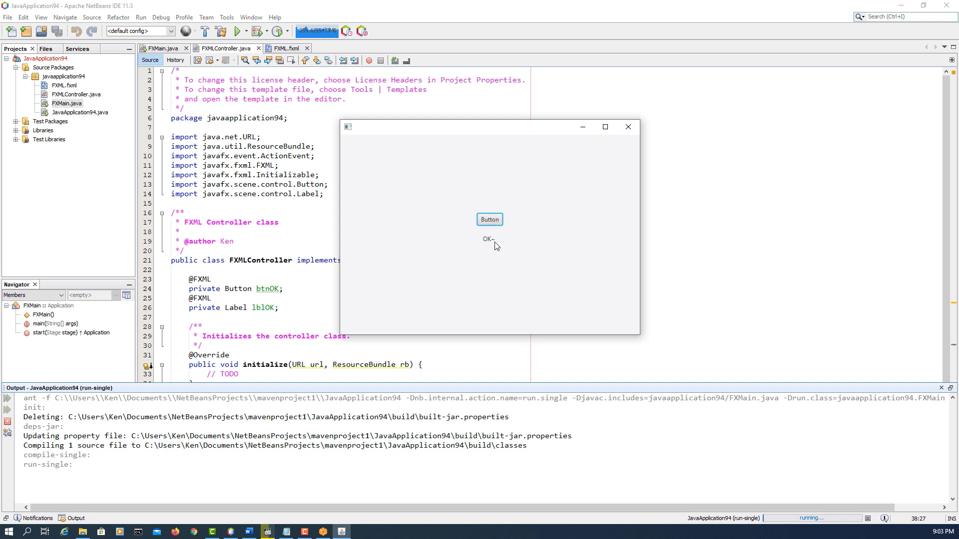
click(629, 127)
Step: Review the FXMain class declaration and its start method in FXMain.java
click(532, 198)
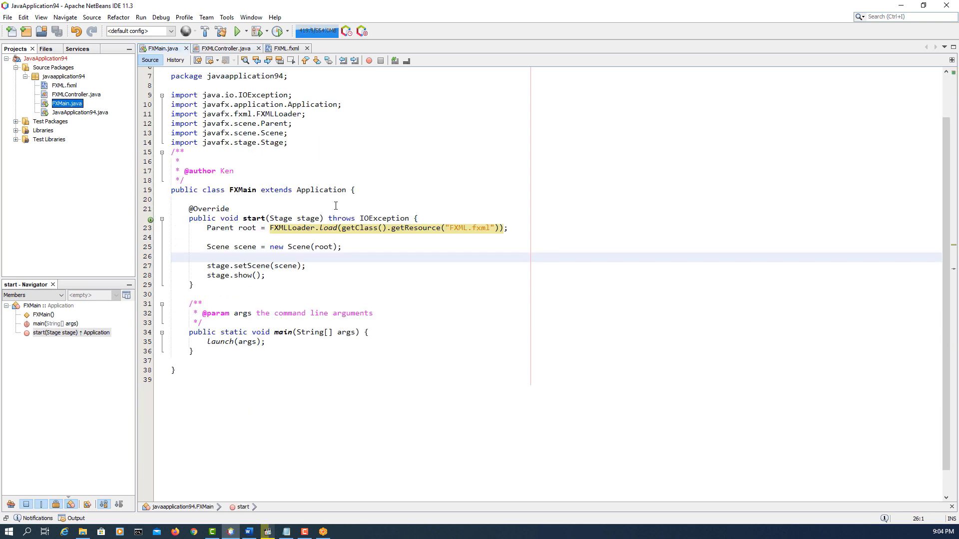
drag(235, 285, 229, 190)
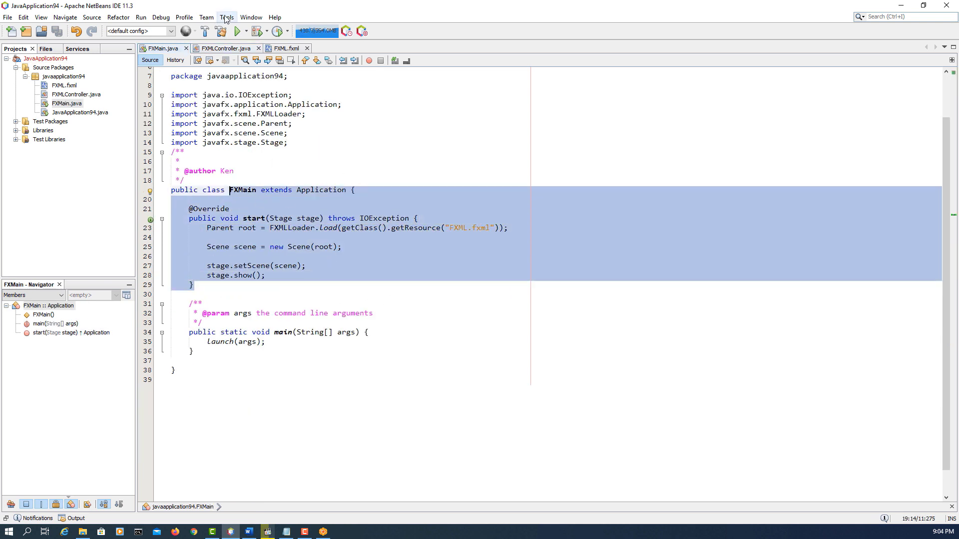
key(Up)
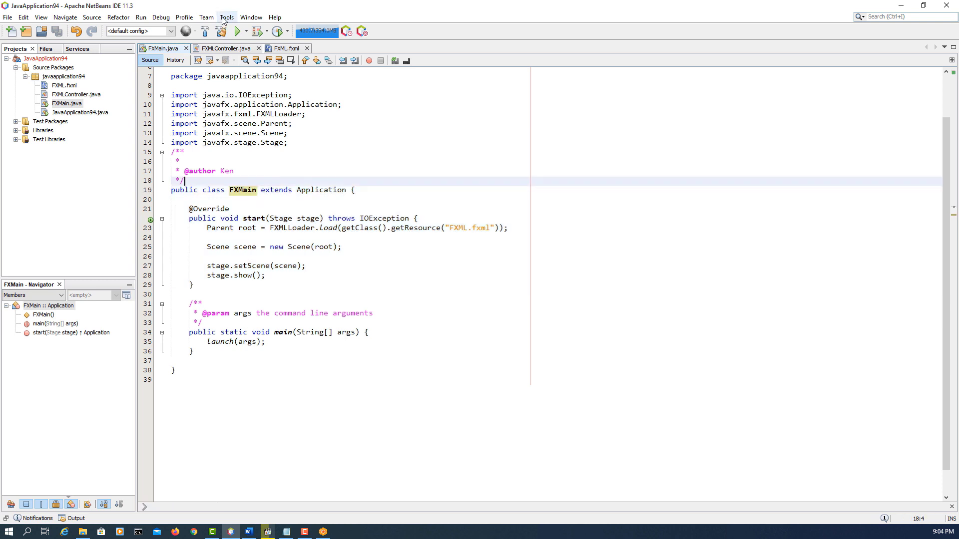
Step: Open the JavaFX Main Class template from the Template Manager for editing and look through its code
click(227, 17)
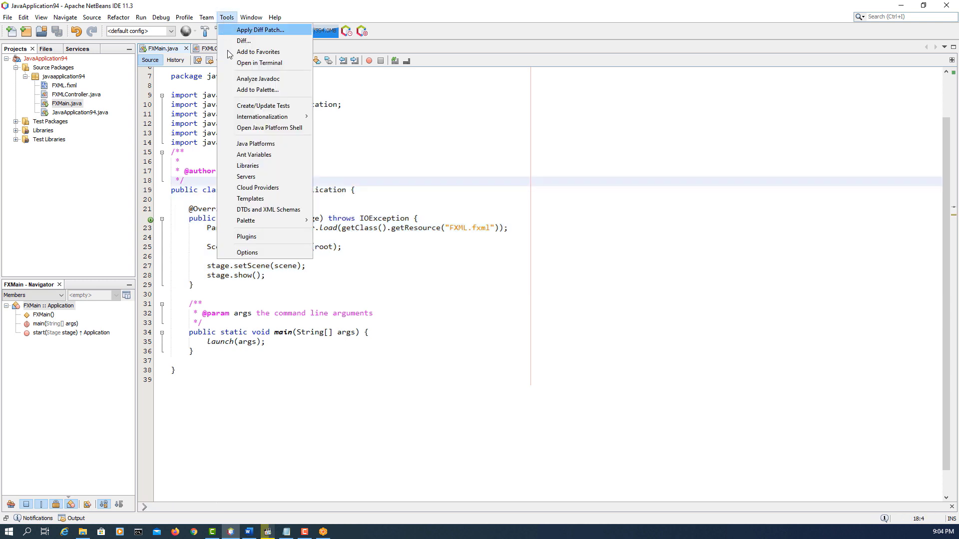
click(274, 197)
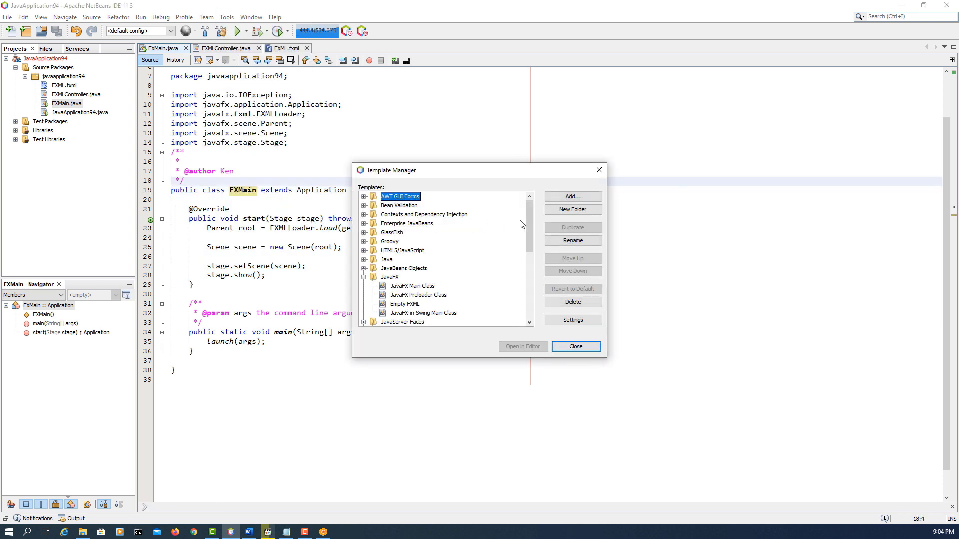
scroll(503, 249, down, 2)
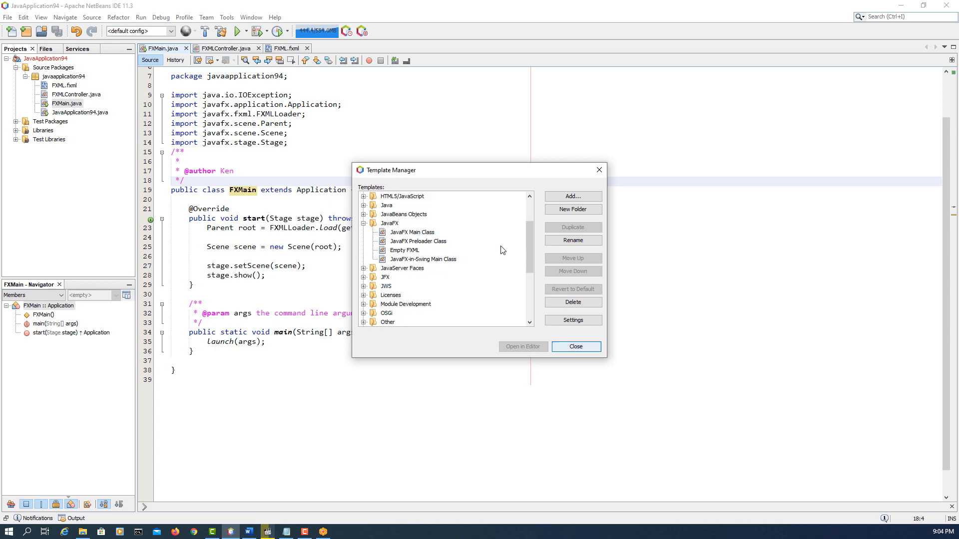
click(425, 232)
click(522, 346)
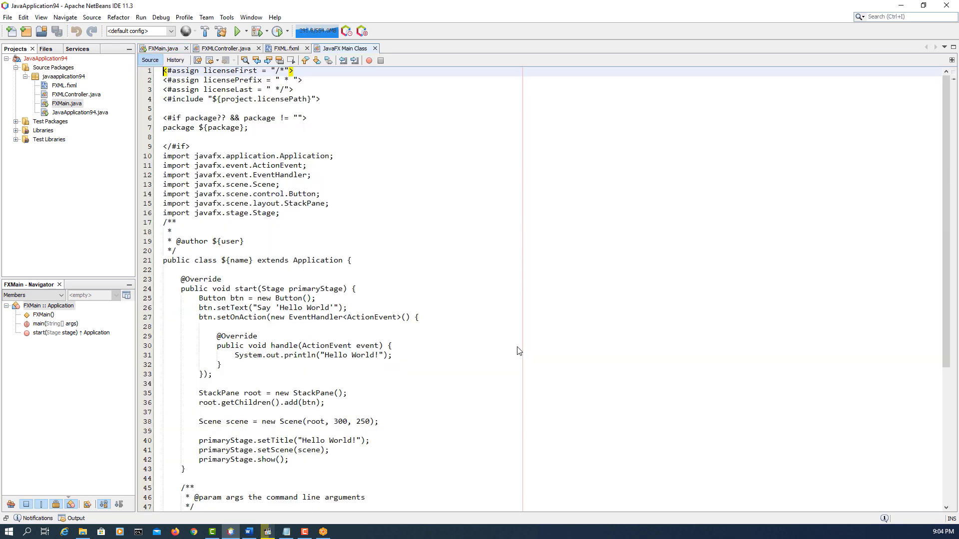
scroll(423, 184, down, 3)
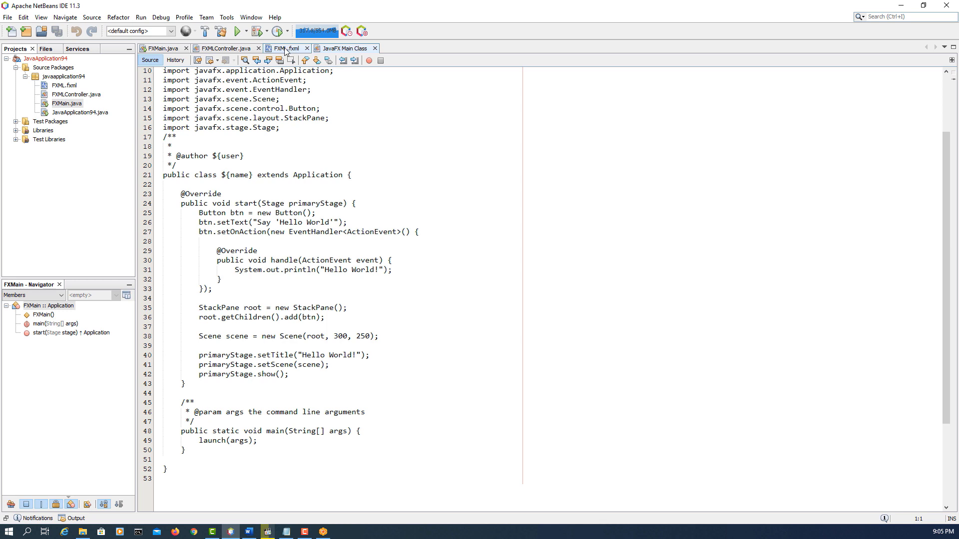
Step: Replace the template's start method with the start method copied from FXMain.java
click(161, 49)
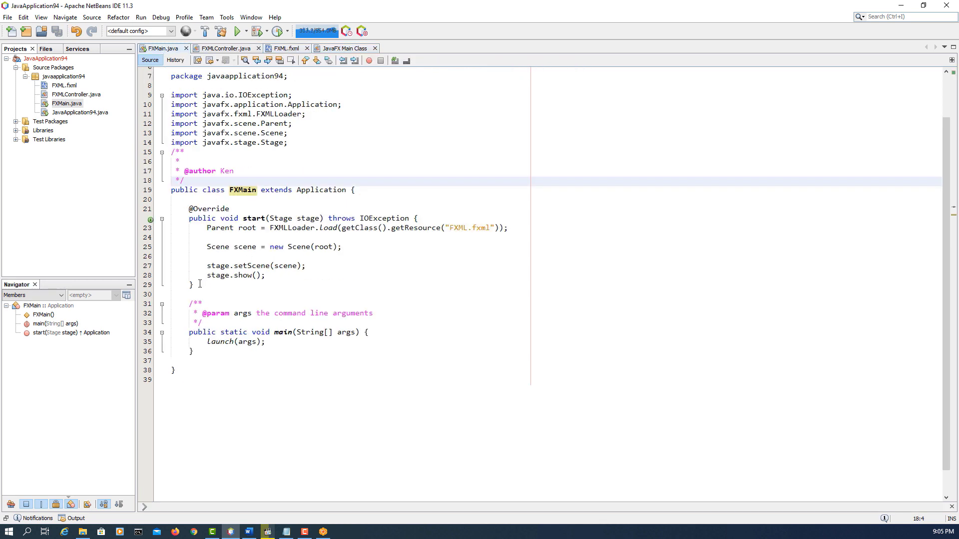
drag(200, 284, 158, 223)
key(ctrl+c)
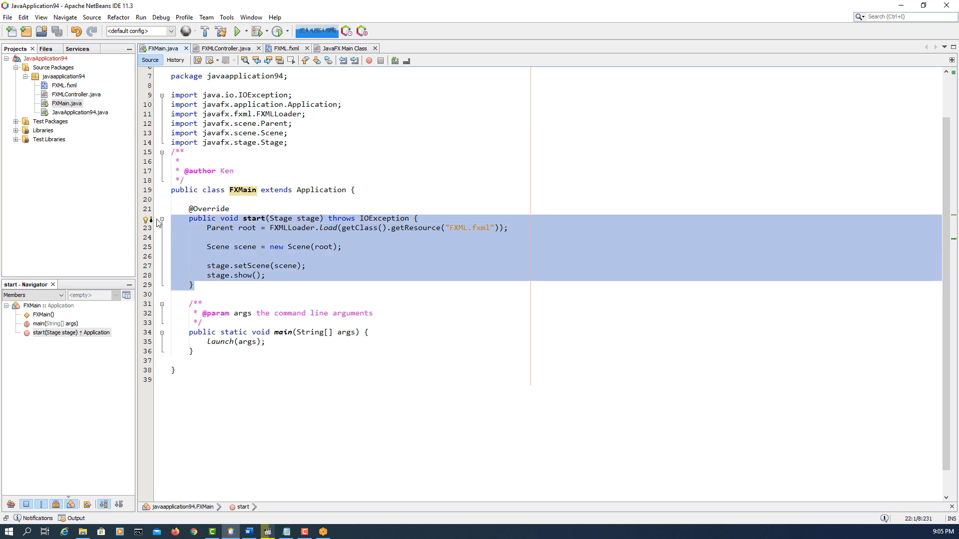
click(347, 49)
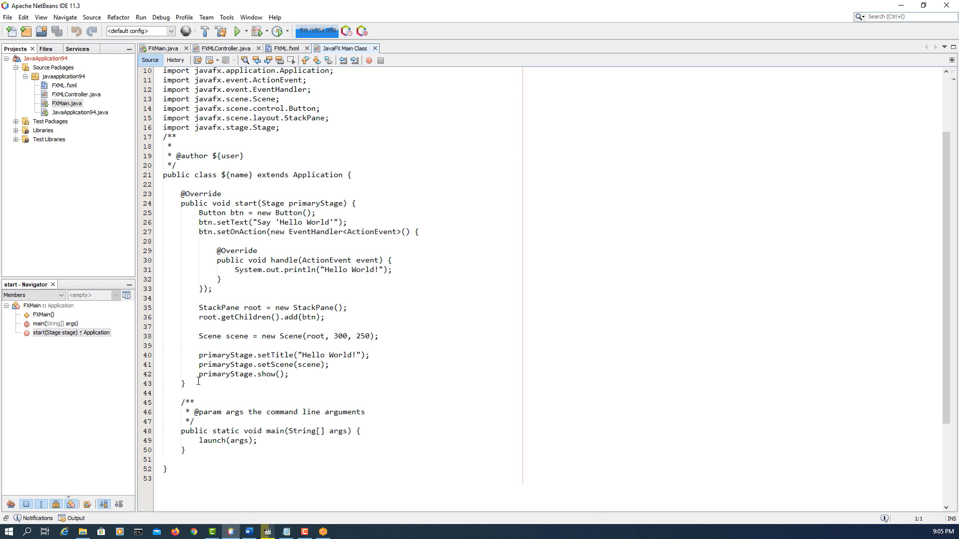
drag(198, 381, 158, 206)
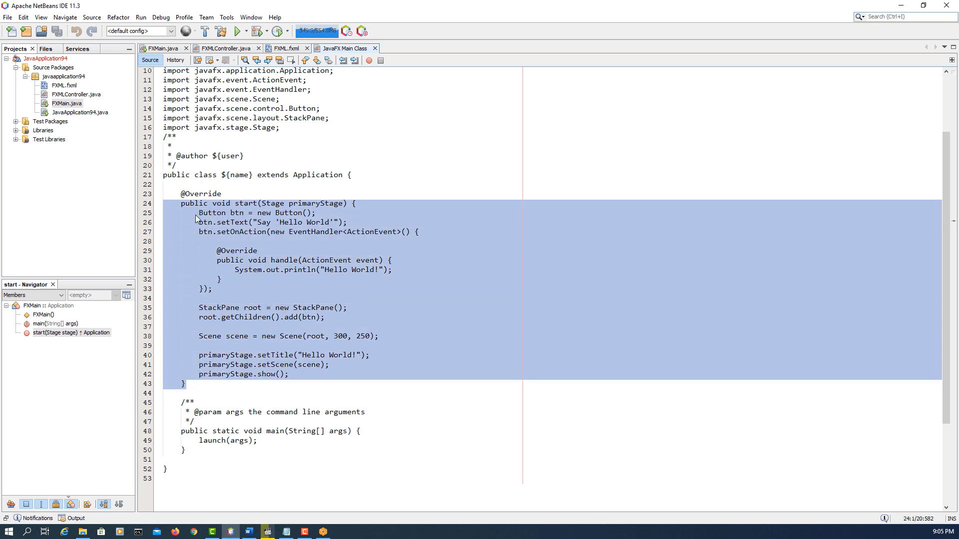
key(ctrl+v)
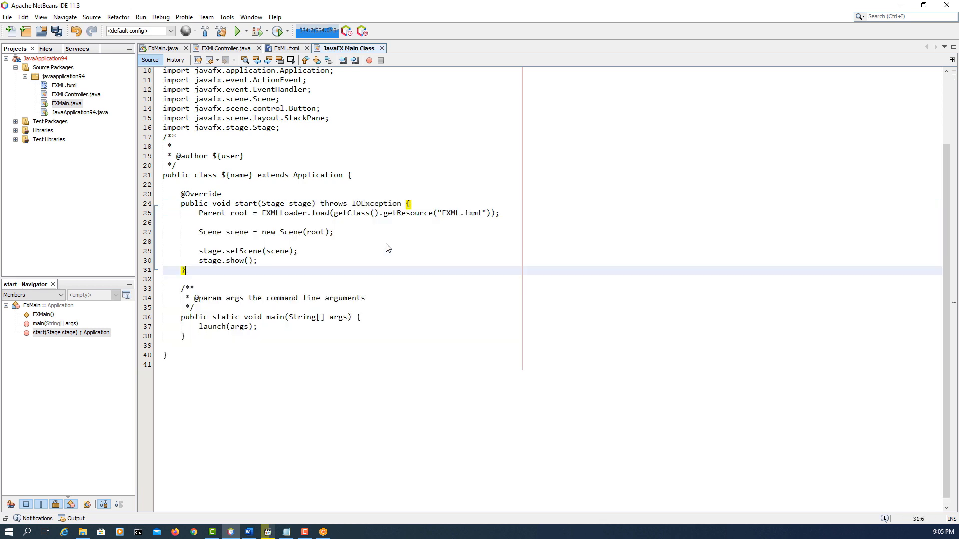
Step: Replace the template's import statements with the ones copied from FXMain.java, then save and close the JavaFX Main Class template
scroll(235, 121, up, 2)
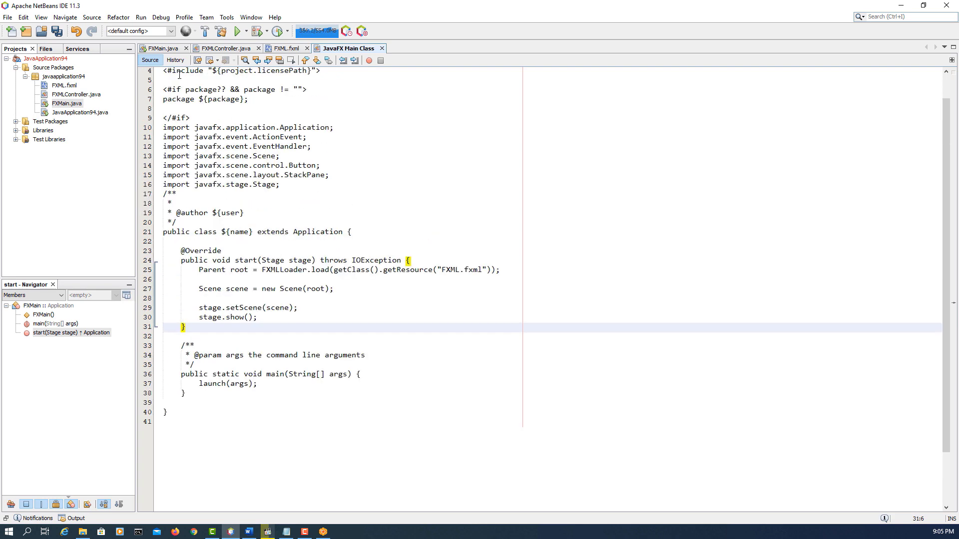
click(162, 47)
drag(289, 143, 171, 94)
key(ctrl+c)
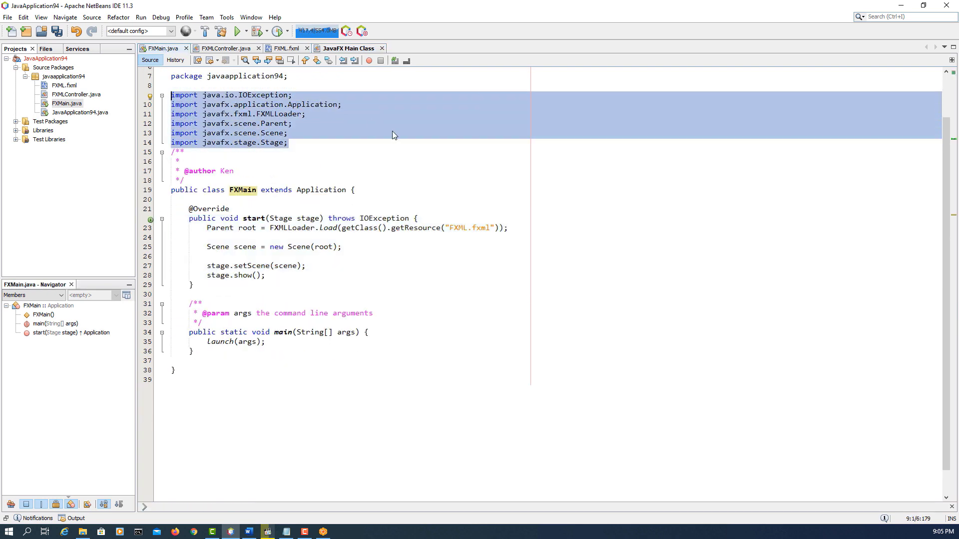
click(348, 48)
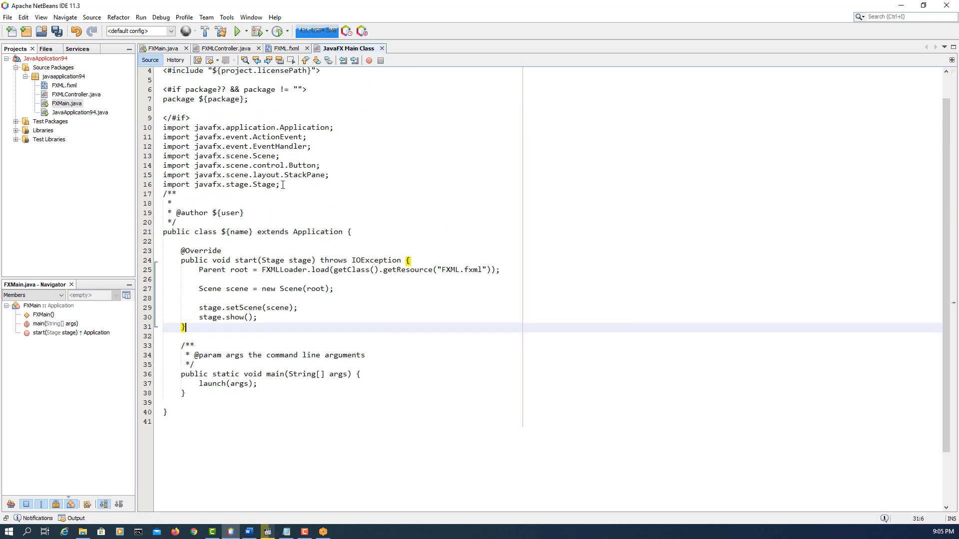
drag(282, 185, 161, 132)
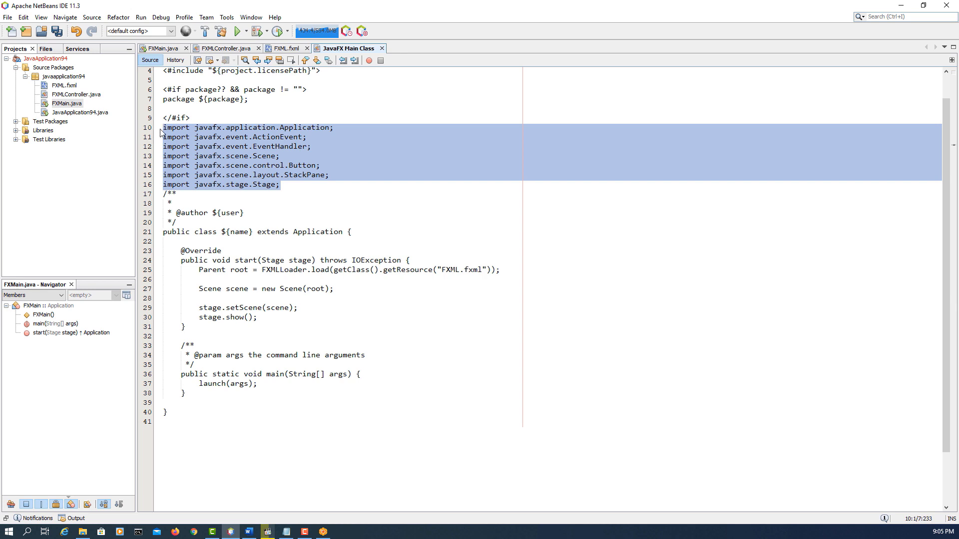
key(ctrl+v)
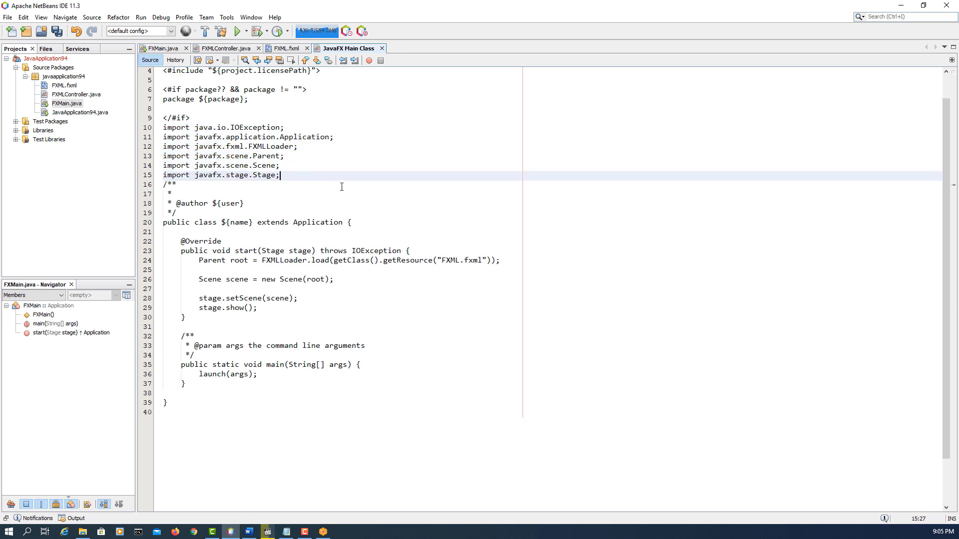
click(57, 31)
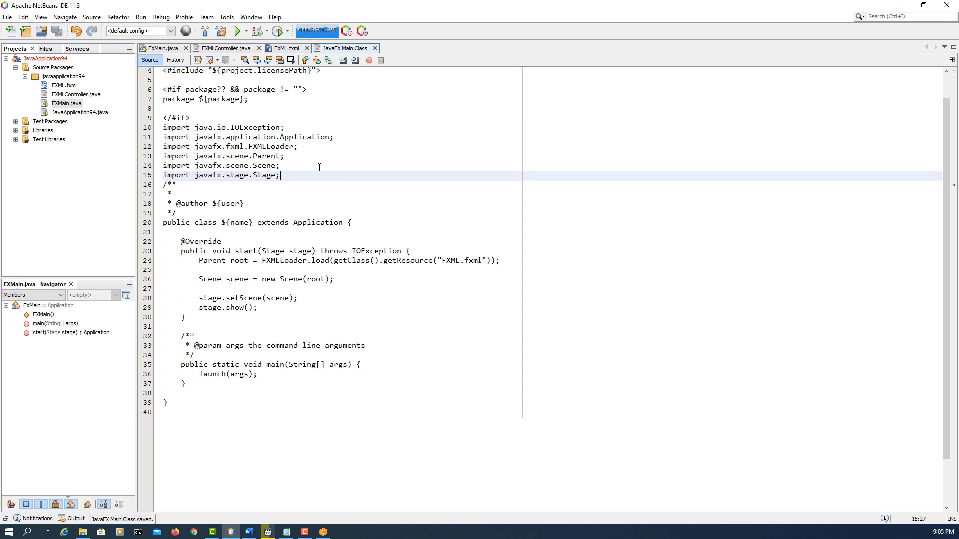
click(374, 49)
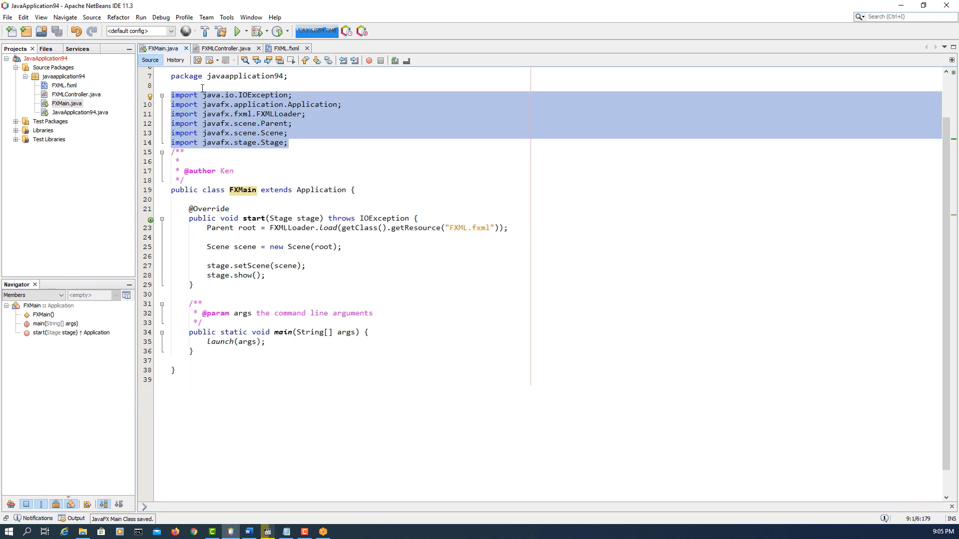
Step: Delete FXMain.java from the javaapplication94 package using safe delete with usage search
right_click(73, 104)
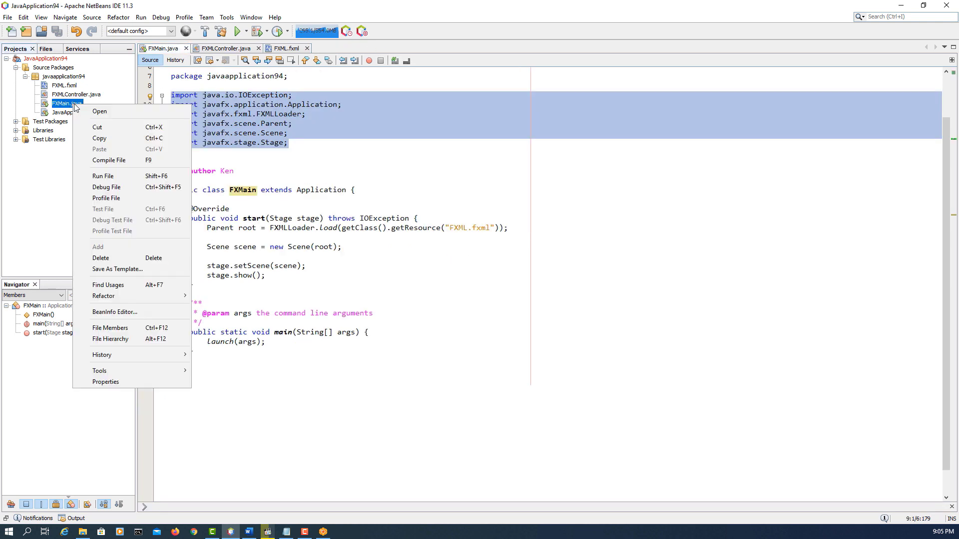
click(129, 263)
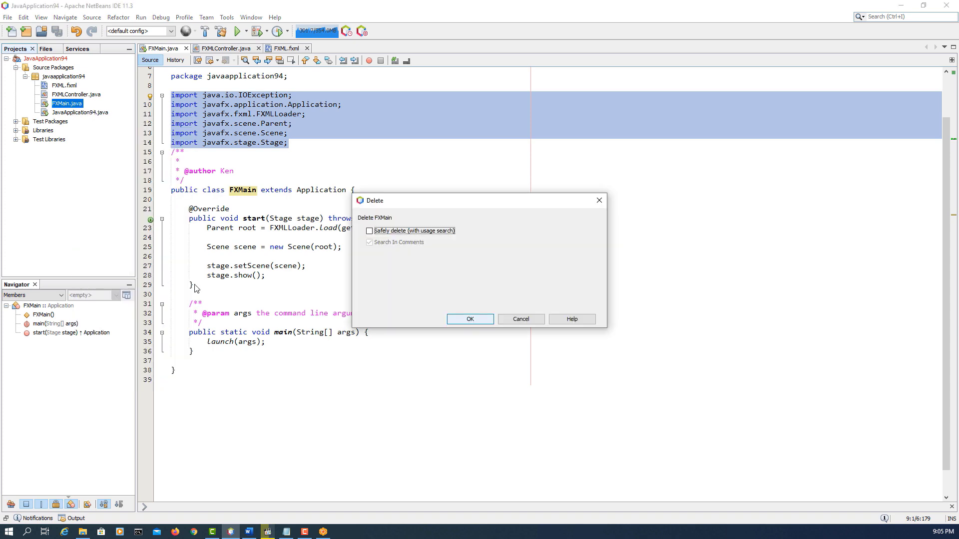
click(418, 232)
click(460, 320)
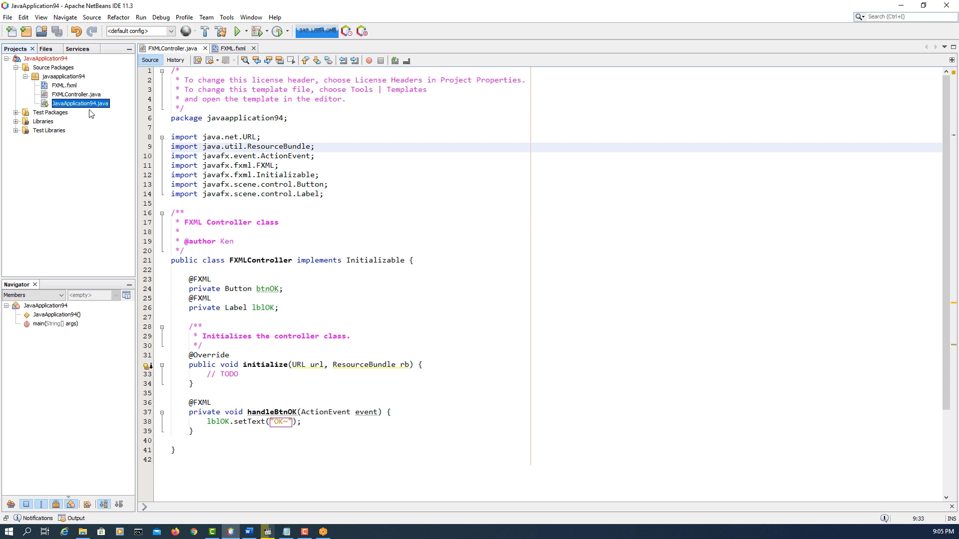
Step: Create a JavaFX Main Class named FXMain in the javaapplication94 package and look over its start method
right_click(74, 79)
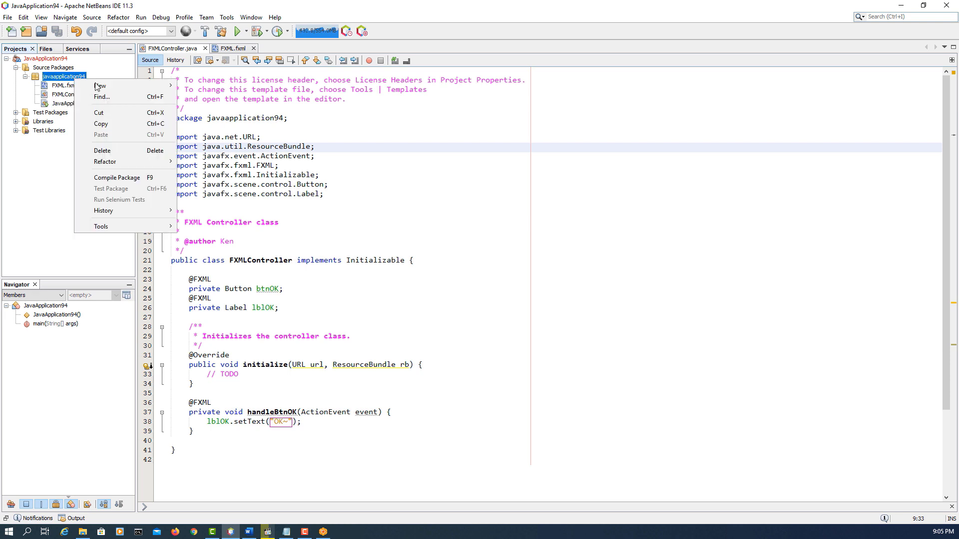
mouse_move(152, 86)
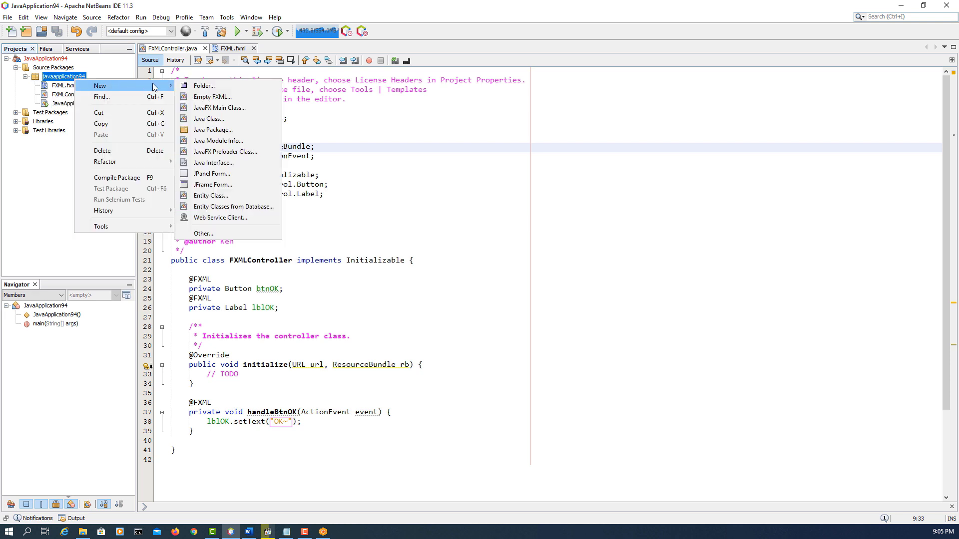
click(235, 109)
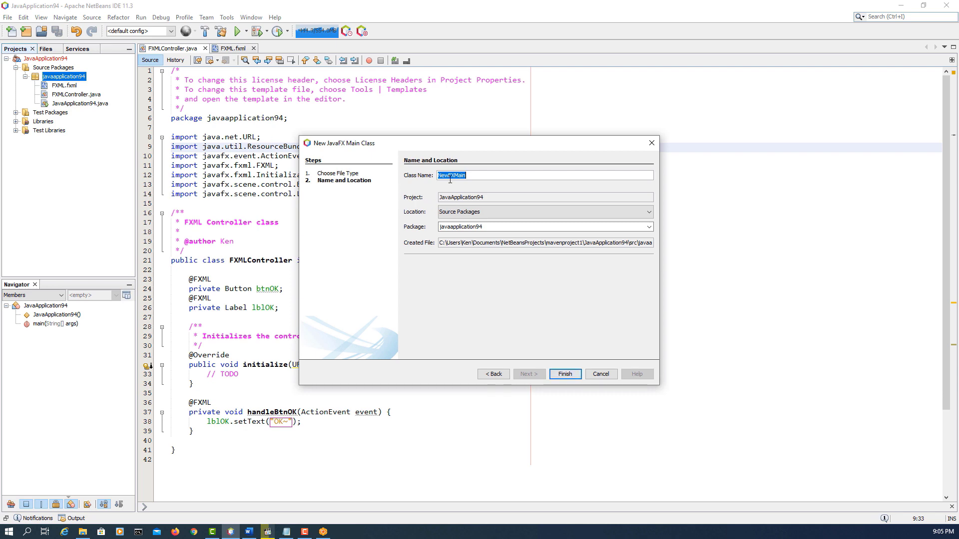
drag(451, 175, 415, 174)
key(Delete)
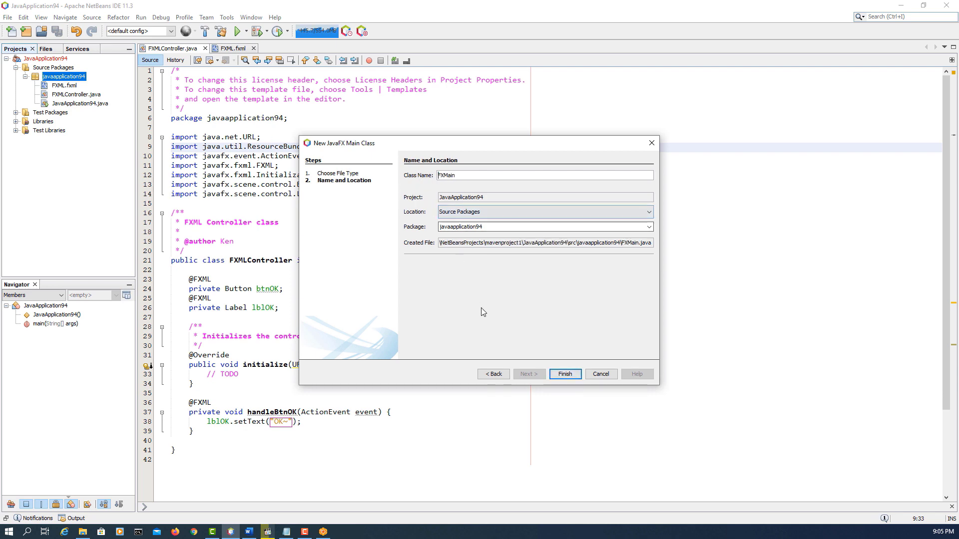
click(564, 374)
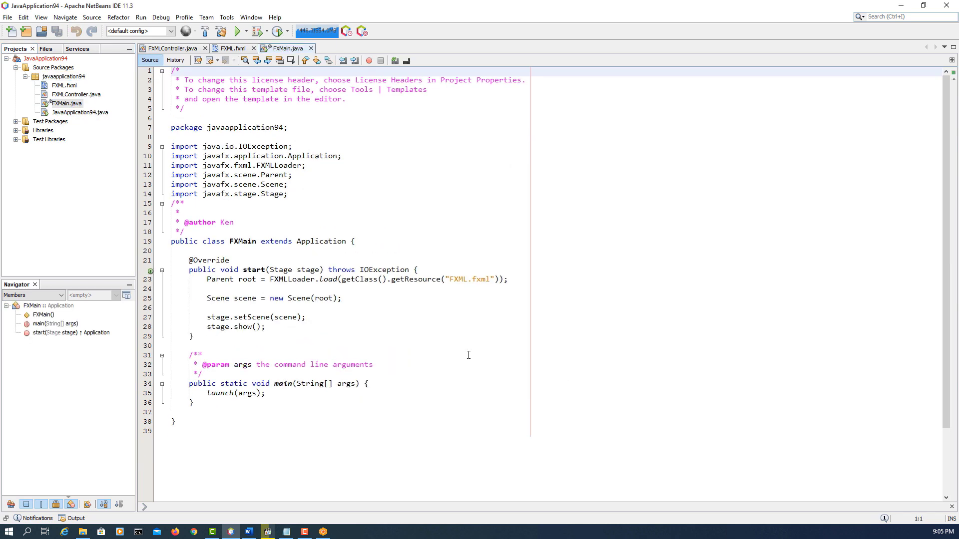
drag(292, 333, 172, 270)
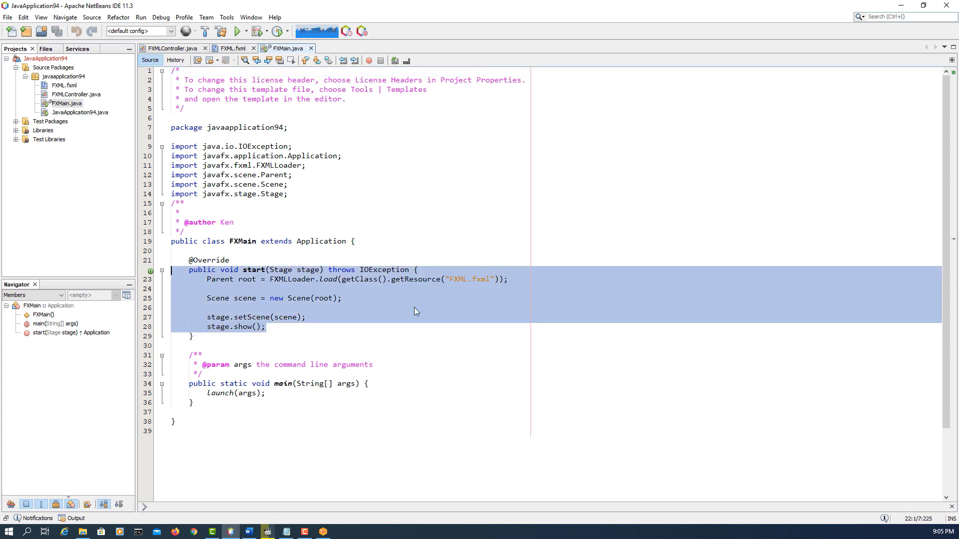
click(508, 292)
drag(494, 281, 419, 270)
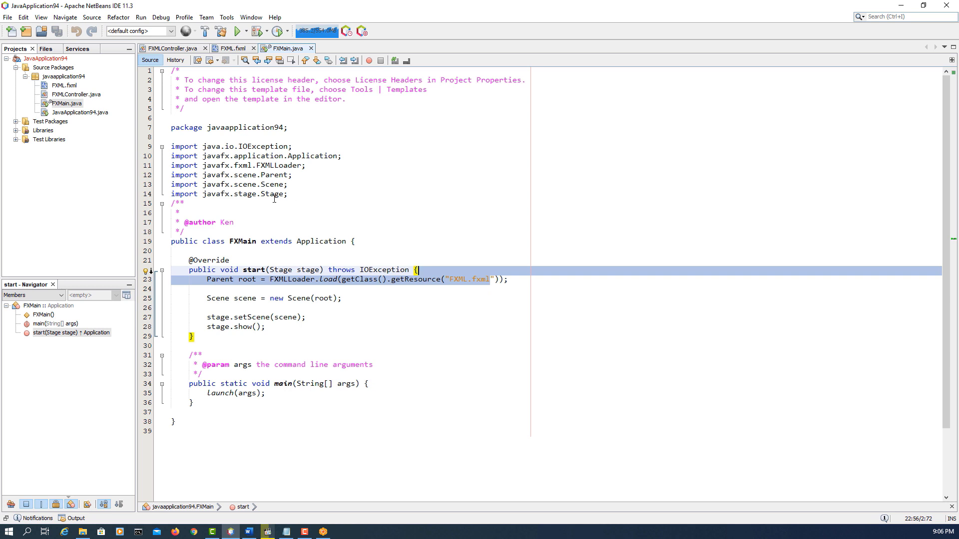
Step: Compile and run FXMain.java, test the Button in the launched window, and close that window
right_click(70, 104)
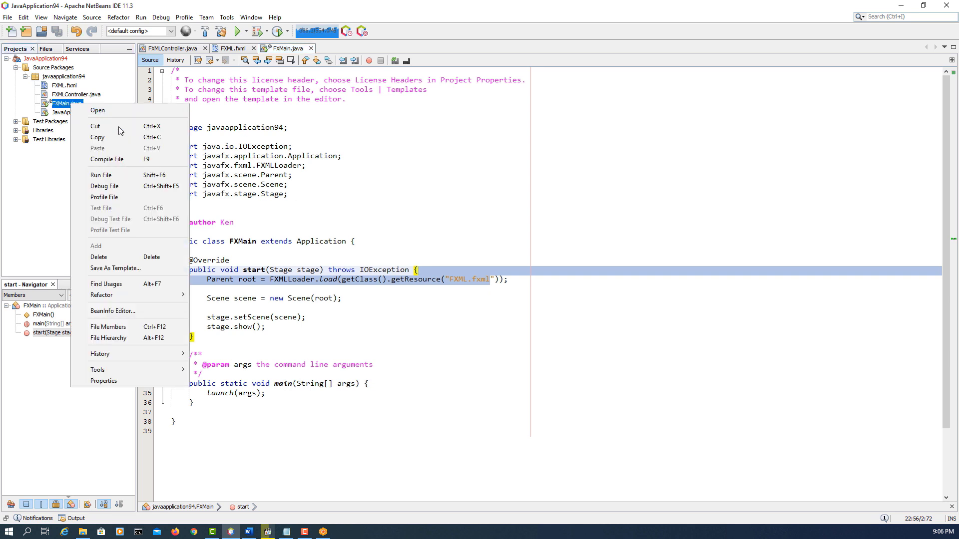
click(128, 160)
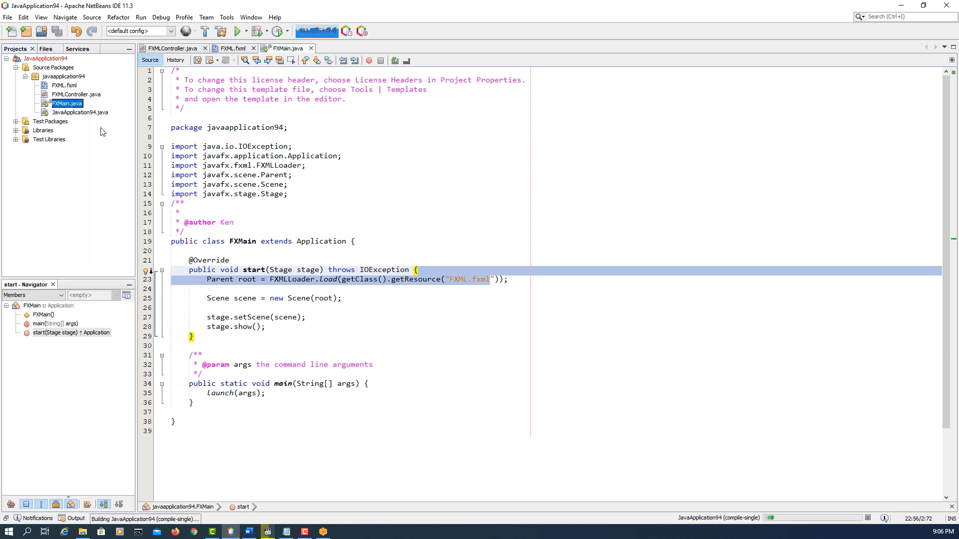
right_click(78, 106)
click(132, 175)
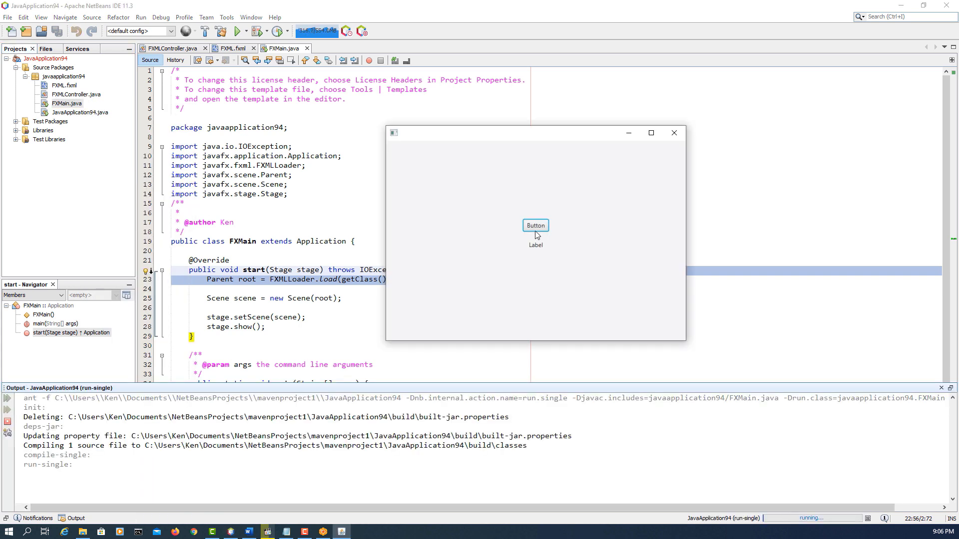
click(532, 229)
click(672, 134)
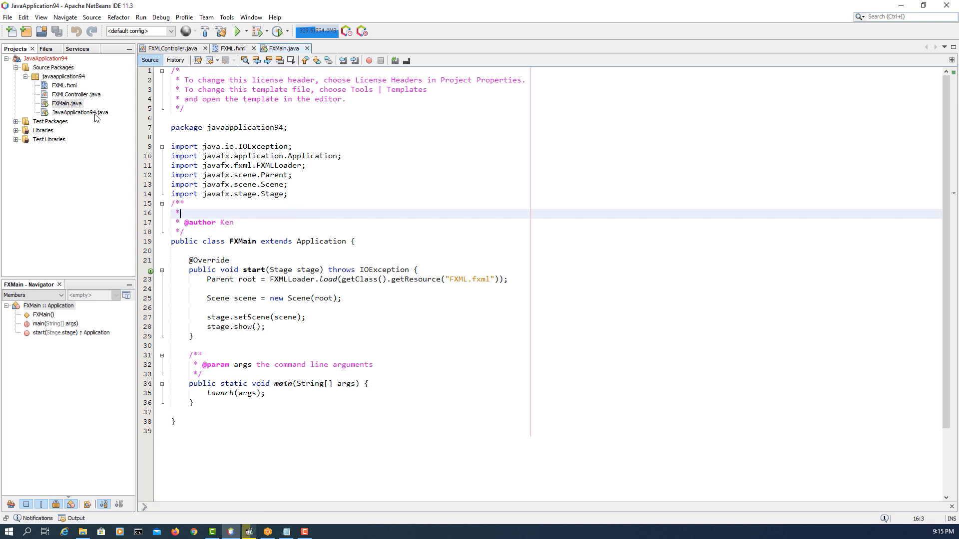
Step: Delete JavaApplication94.java from the package using safe delete with usage search, including comments
click(94, 113)
right_click(95, 116)
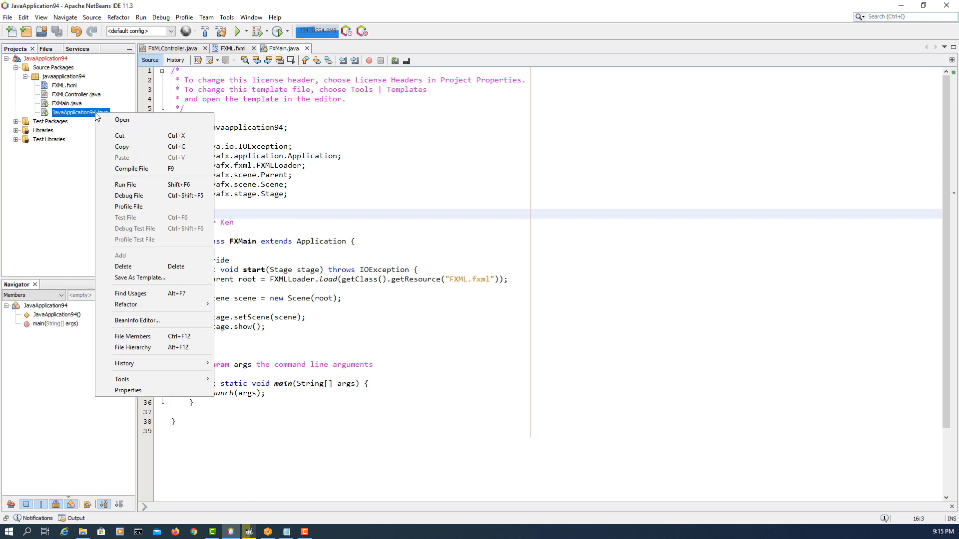
click(158, 270)
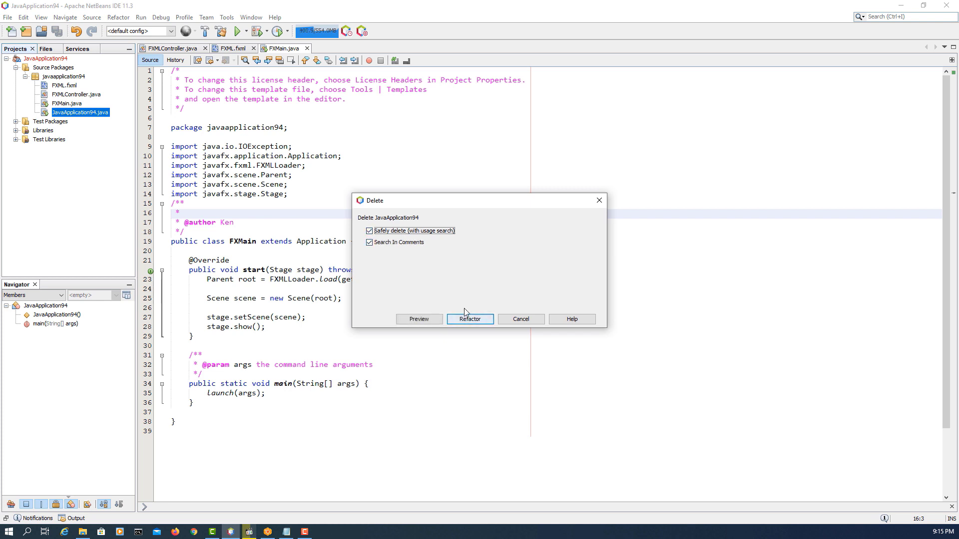
click(470, 320)
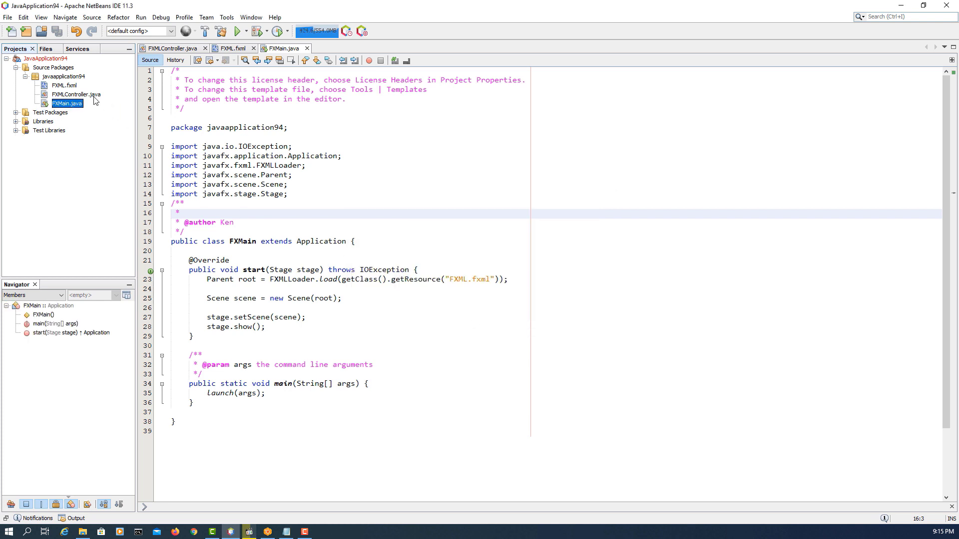
click(74, 87)
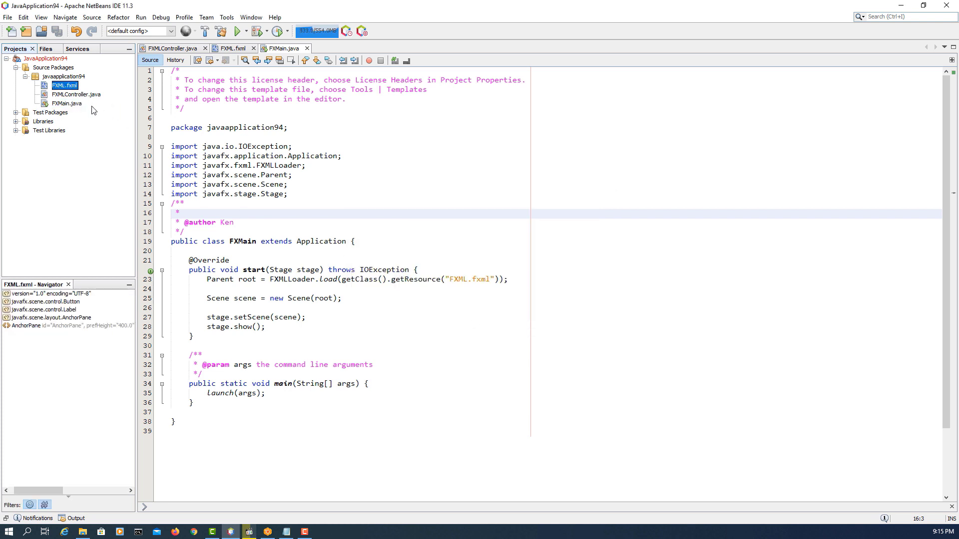
click(83, 95)
click(78, 105)
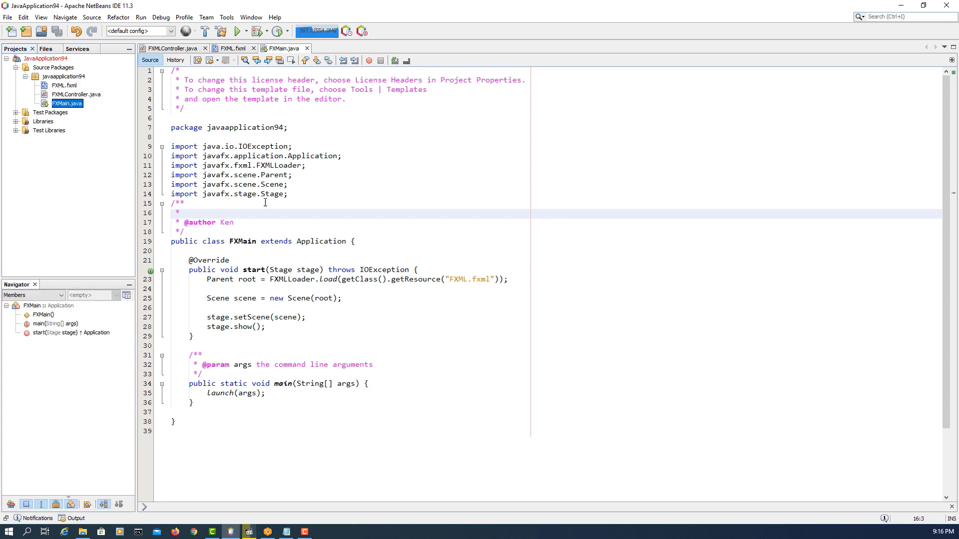
click(306, 222)
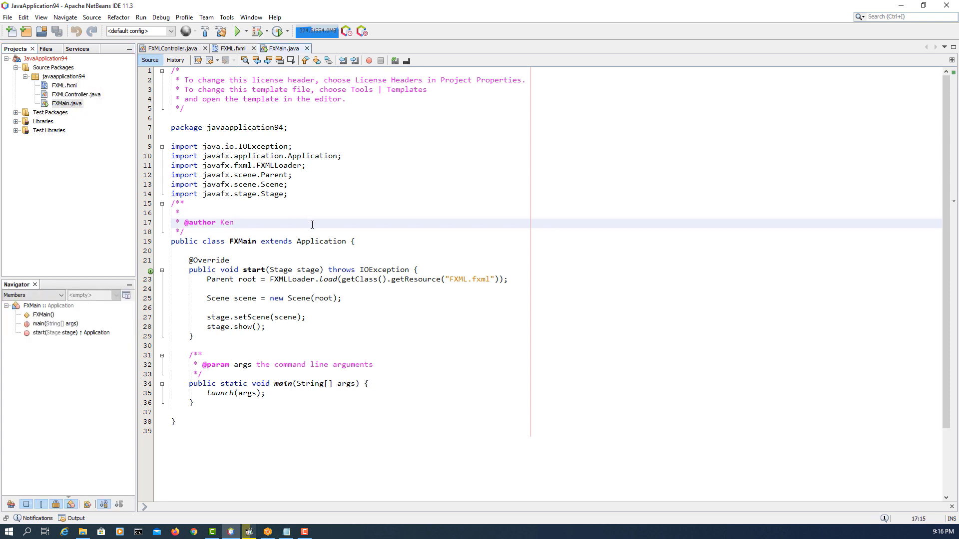